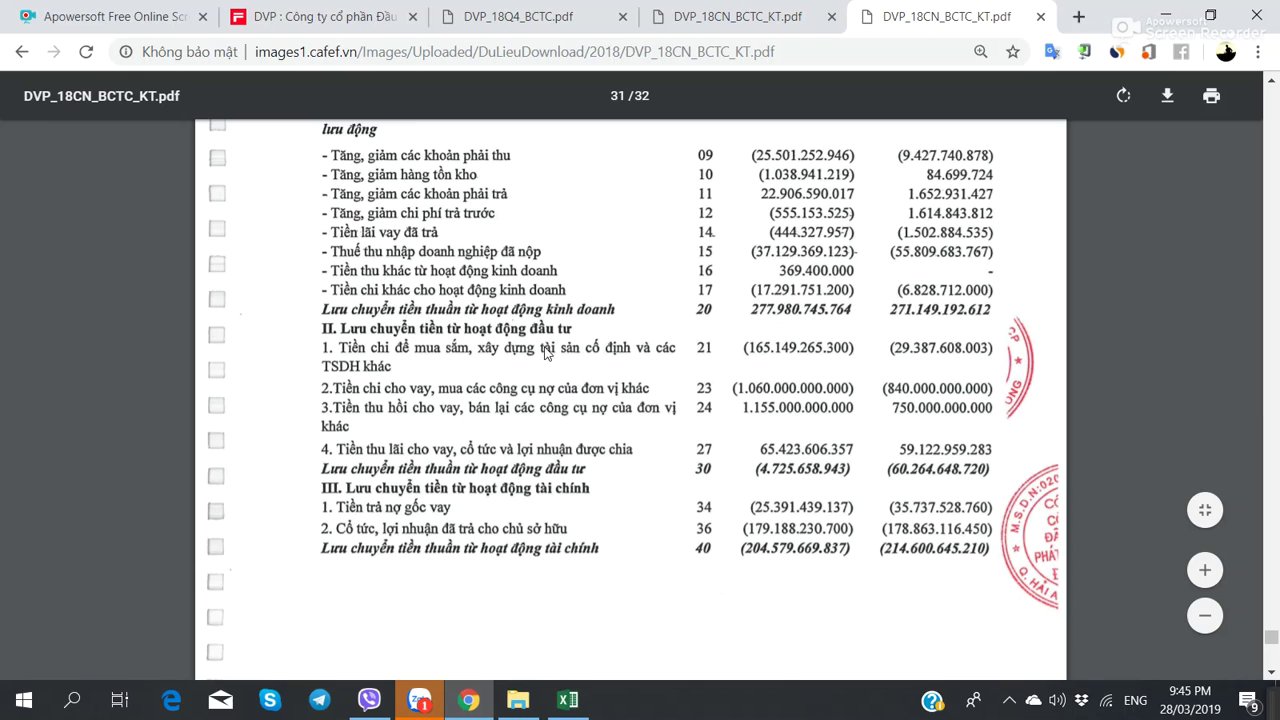
- Switch to the DVP workbook in Excel and enter the heading "Lưu chuyển Đầu tư" in C107
{"action": "key", "text": "alt+Tab"}
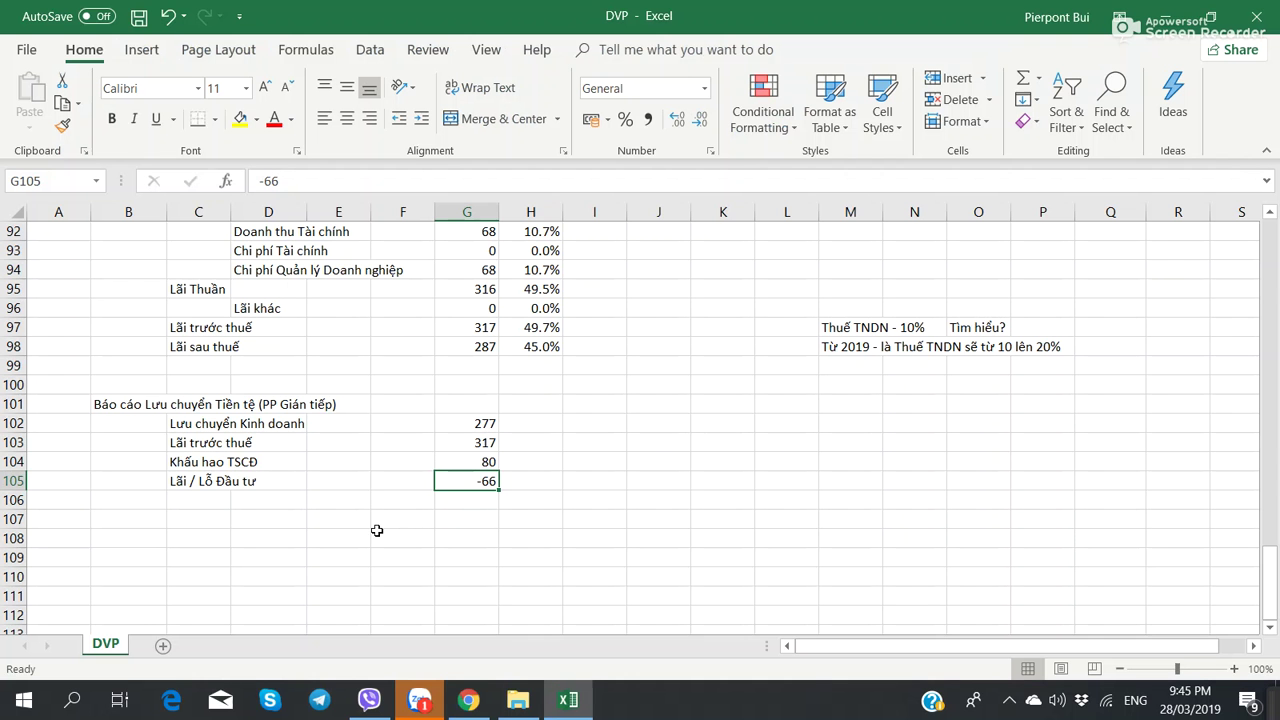
{"action": "left_click", "coordinate": [196, 521]}
{"action": "type", "text": "Lưu chuyển Đầu tư"}
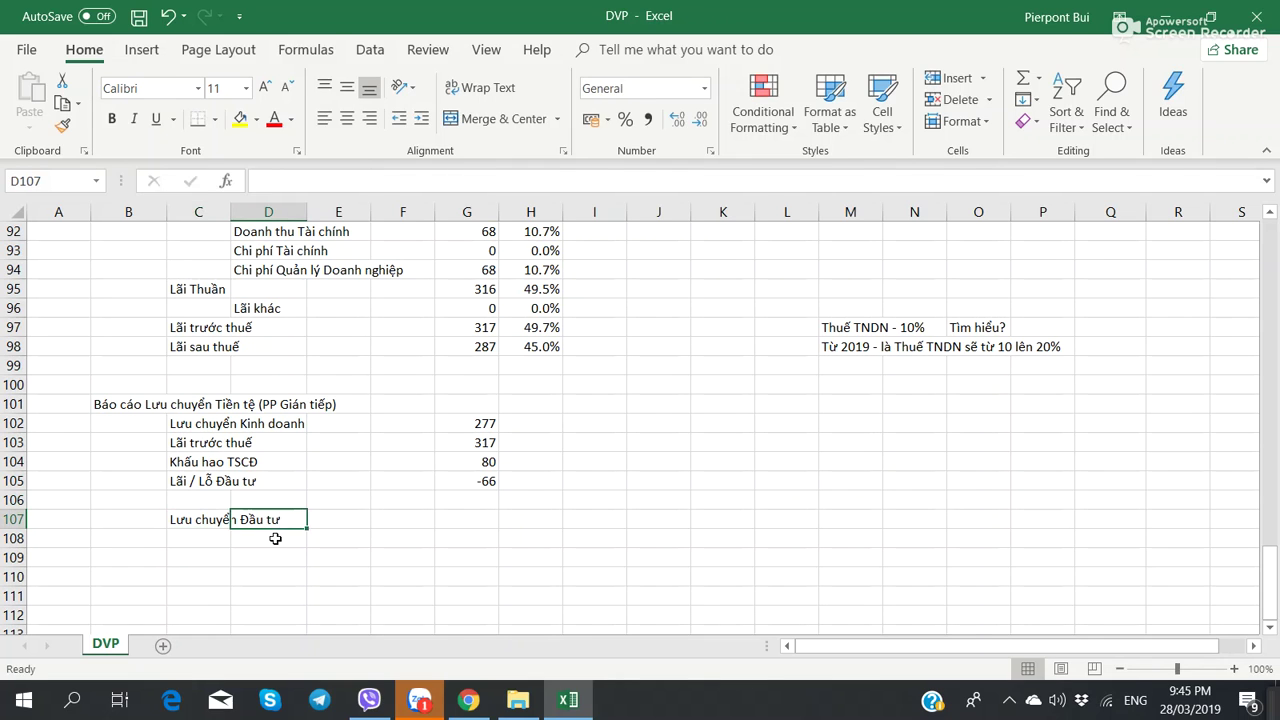
{"action": "key", "text": "alt+Tab"}
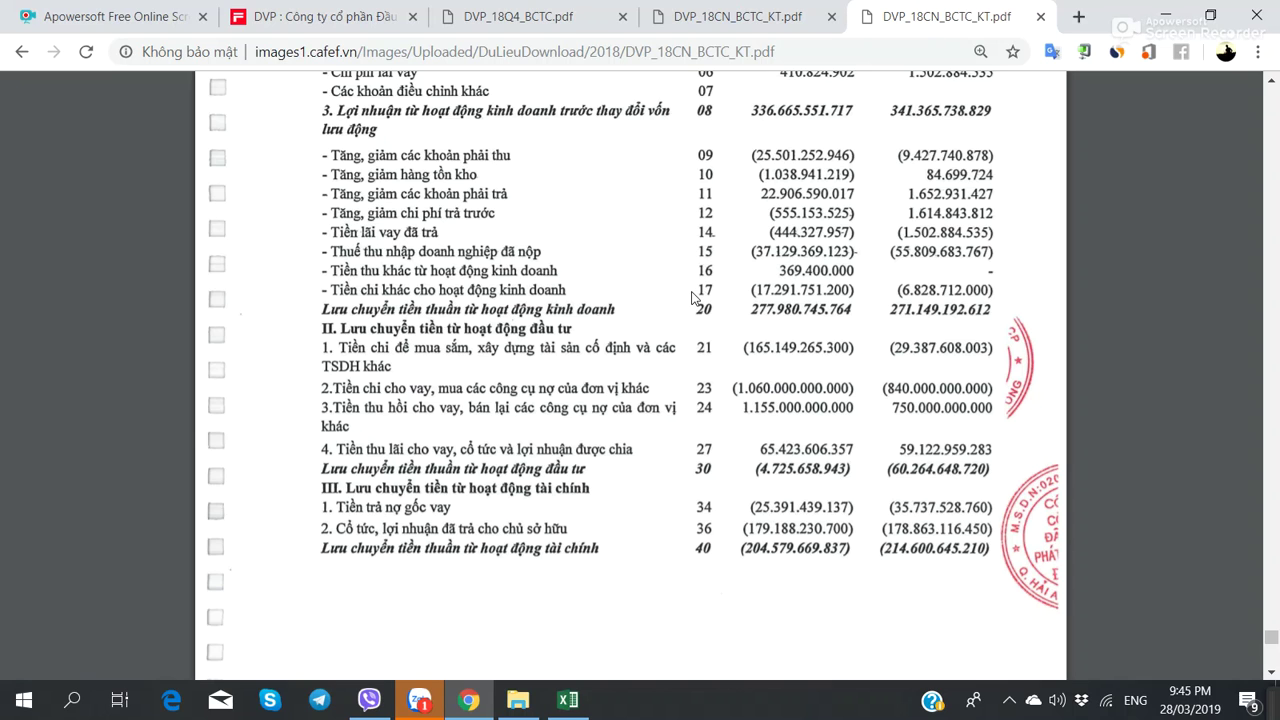
{"action": "key", "text": "alt+Tab"}
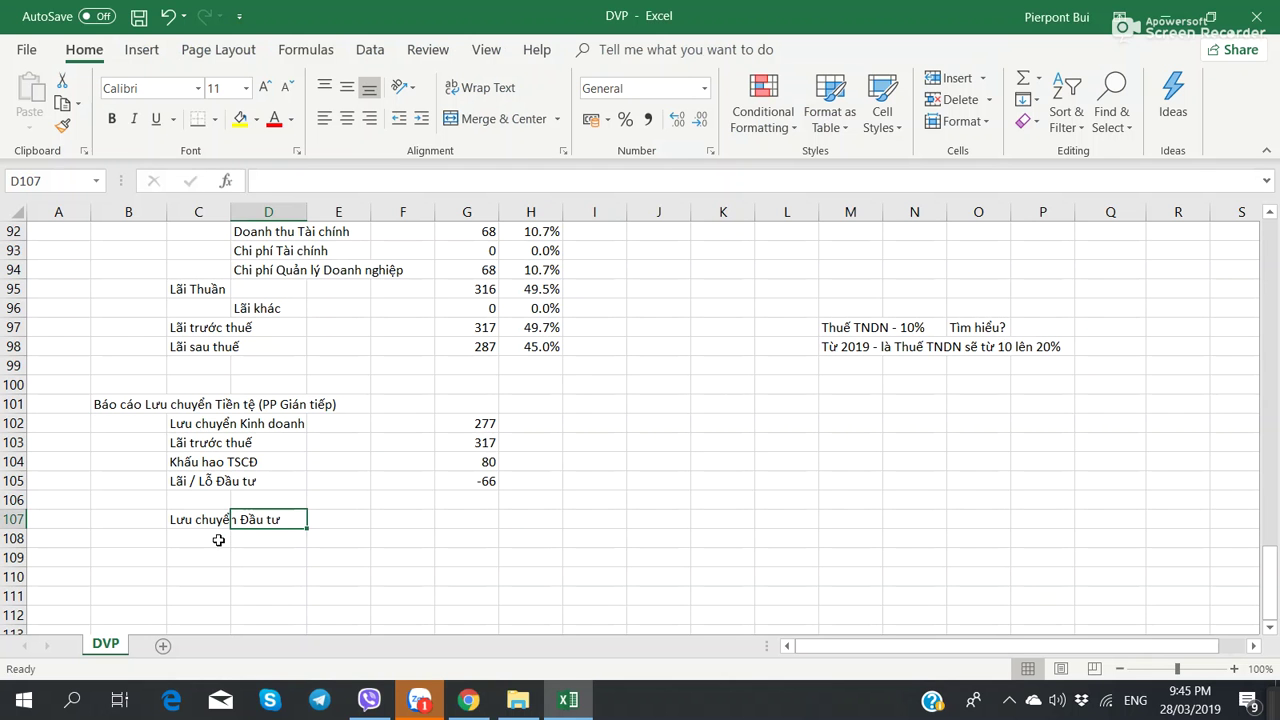
{"action": "left_click", "coordinate": [222, 540]}
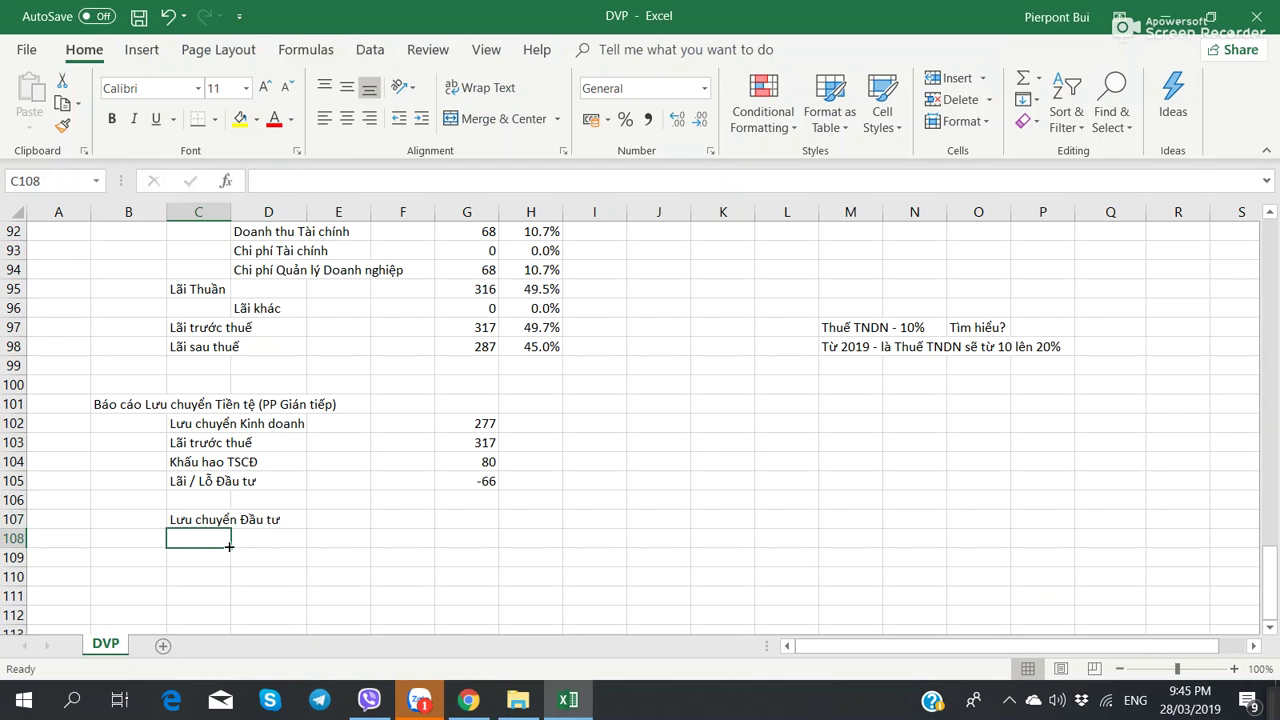
- Copy the "Lưu chuyển Kinh doanh" and "Lưu chuyển Đầu tư" headings from column C into B102 and B107
{"action": "left_click", "coordinate": [214, 423]}
{"action": "key", "text": "ctrl+c"}
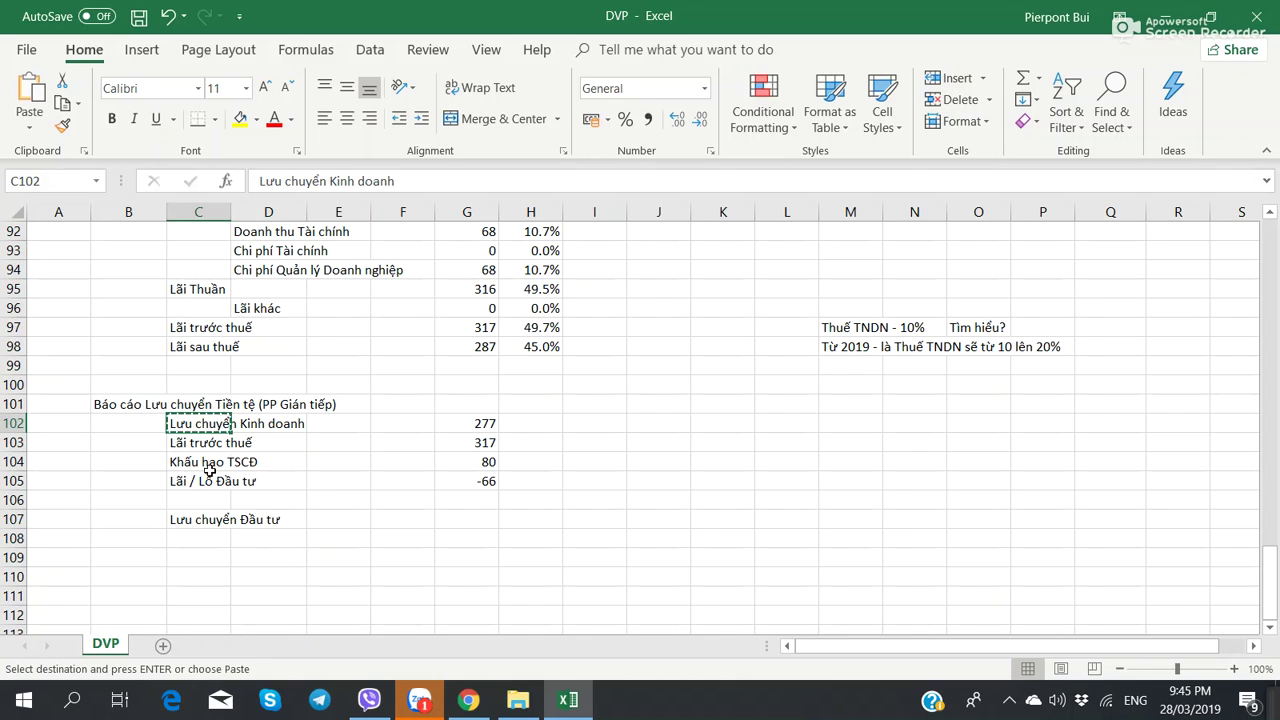
{"action": "left_click", "coordinate": [130, 425]}
{"action": "key", "text": "ctrl+v"}
{"action": "left_click", "coordinate": [170, 520]}
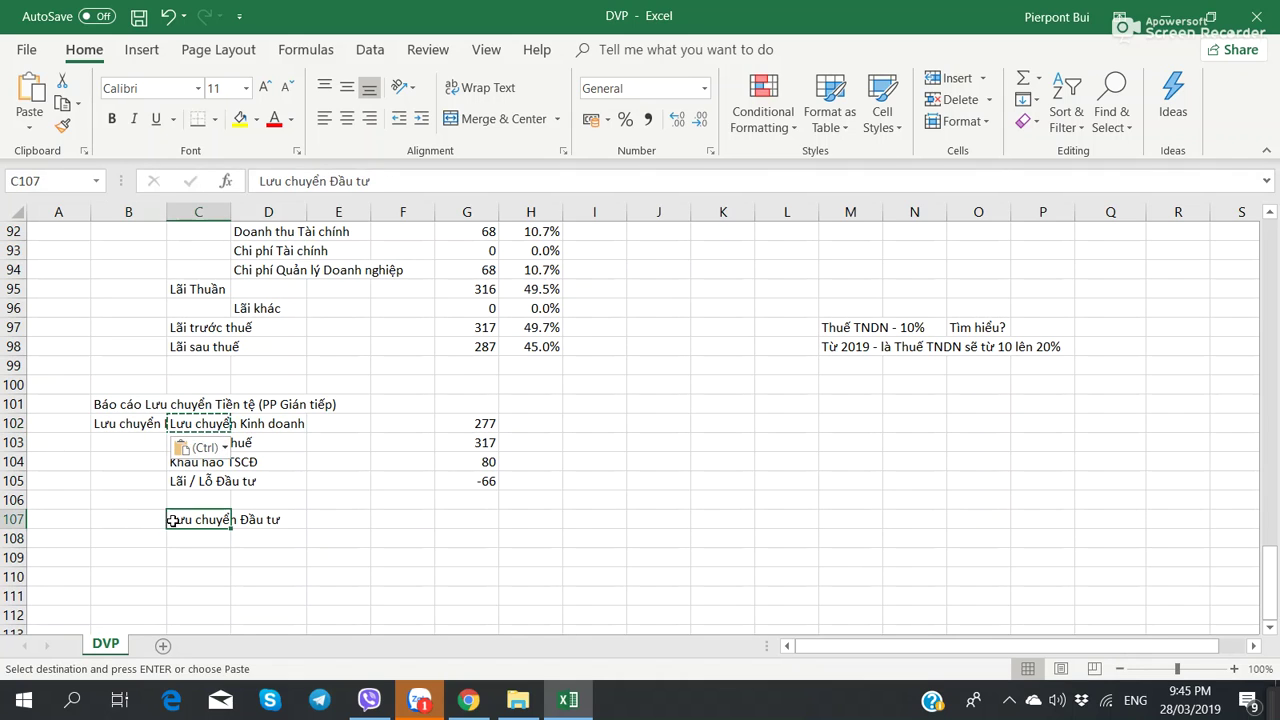
{"action": "key", "text": "ctrl+c"}
{"action": "left_click", "coordinate": [107, 532]}
{"action": "left_click", "coordinate": [120, 500]}
{"action": "left_click", "coordinate": [114, 519]}
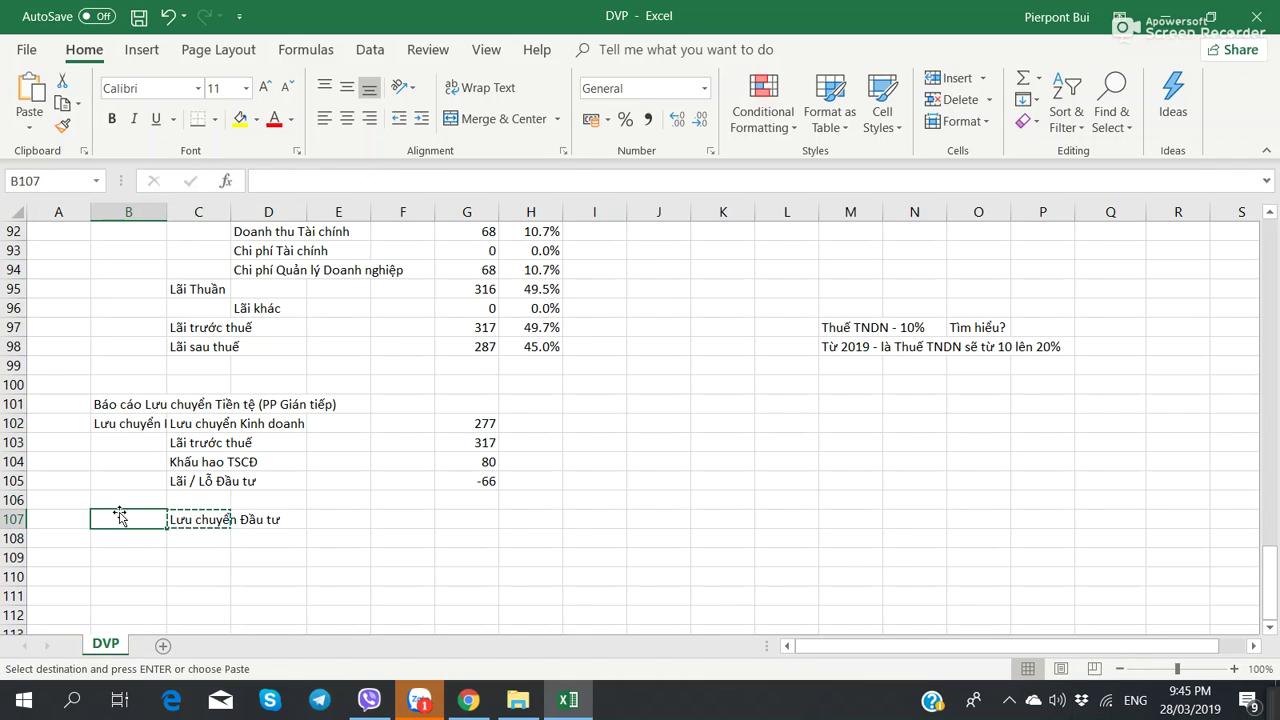
{"action": "key", "text": "ctrl+v"}
- Clear the duplicate headings left in C102 and C107
{"action": "left_click", "coordinate": [211, 423]}
{"action": "key", "text": "Delete"}
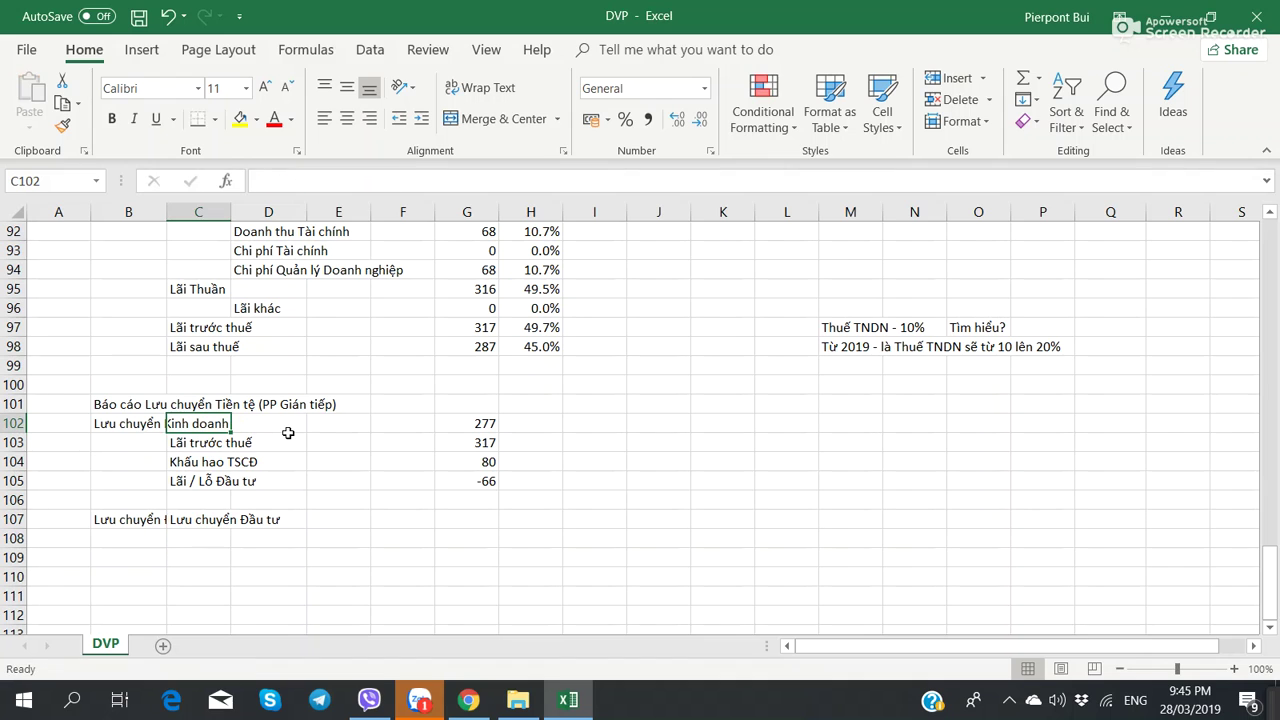
{"action": "left_click", "coordinate": [228, 516]}
{"action": "key", "text": "Delete"}
{"action": "key", "text": "Return"}
- Enter the label "Đầu tư TSCĐ" in C108, under the Lưu chuyển Đầu tư heading
{"action": "key", "text": "alt+Tab"}
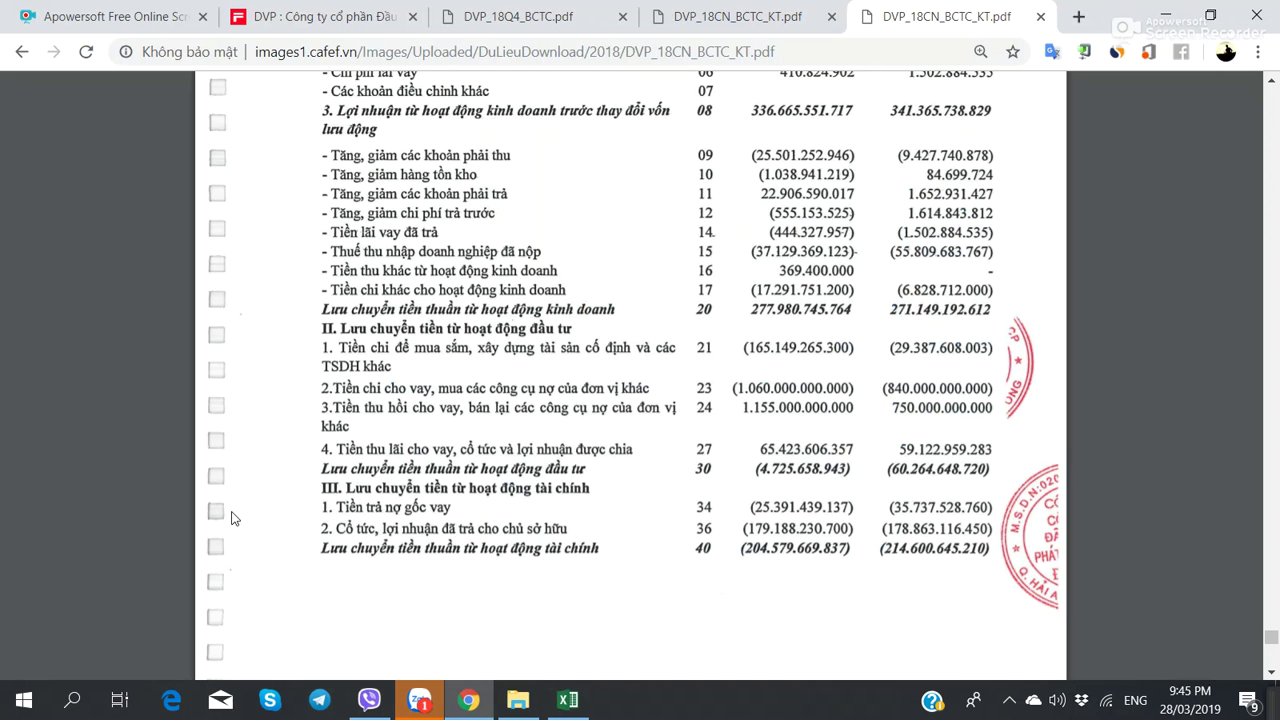
{"action": "key", "text": "alt+Tab"}
{"action": "type", "text": "C"}
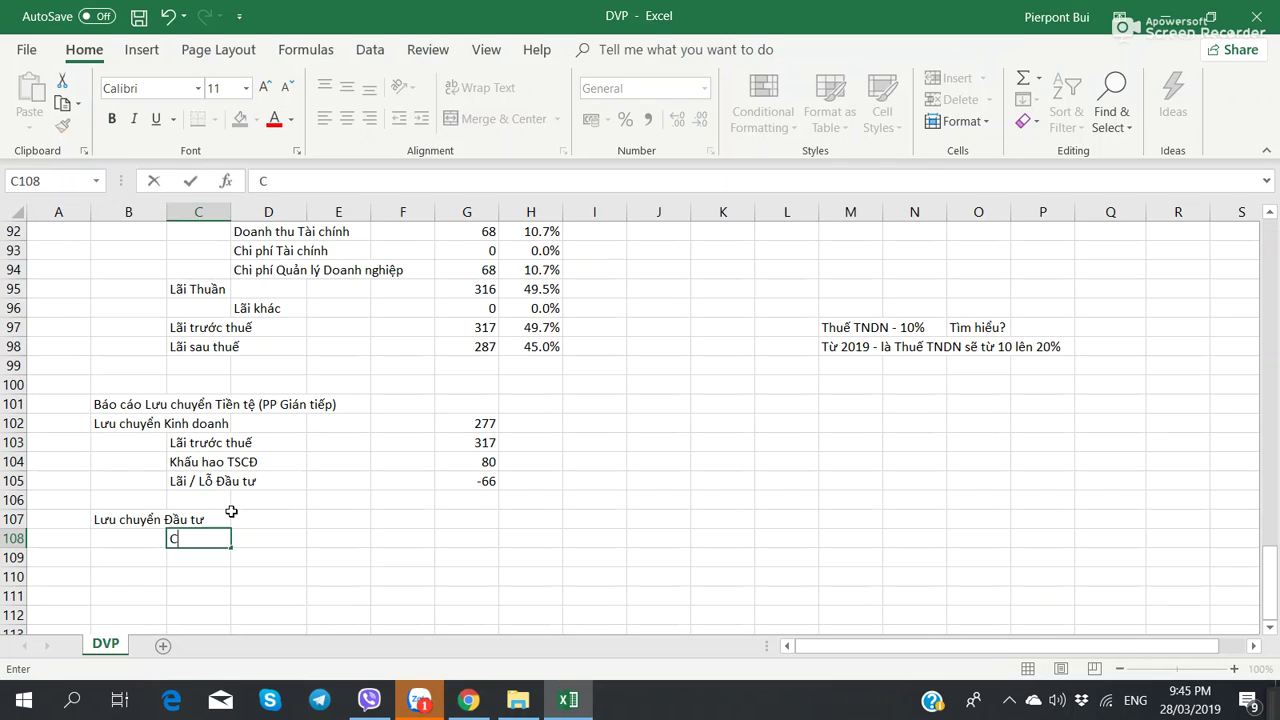
{"action": "type", "text": "daauf tuw TSCDD"}
{"action": "key", "text": "Tab"}
{"action": "key", "text": "Tab"}
{"action": "key", "text": "Tab"}
{"action": "key", "text": "Tab"}
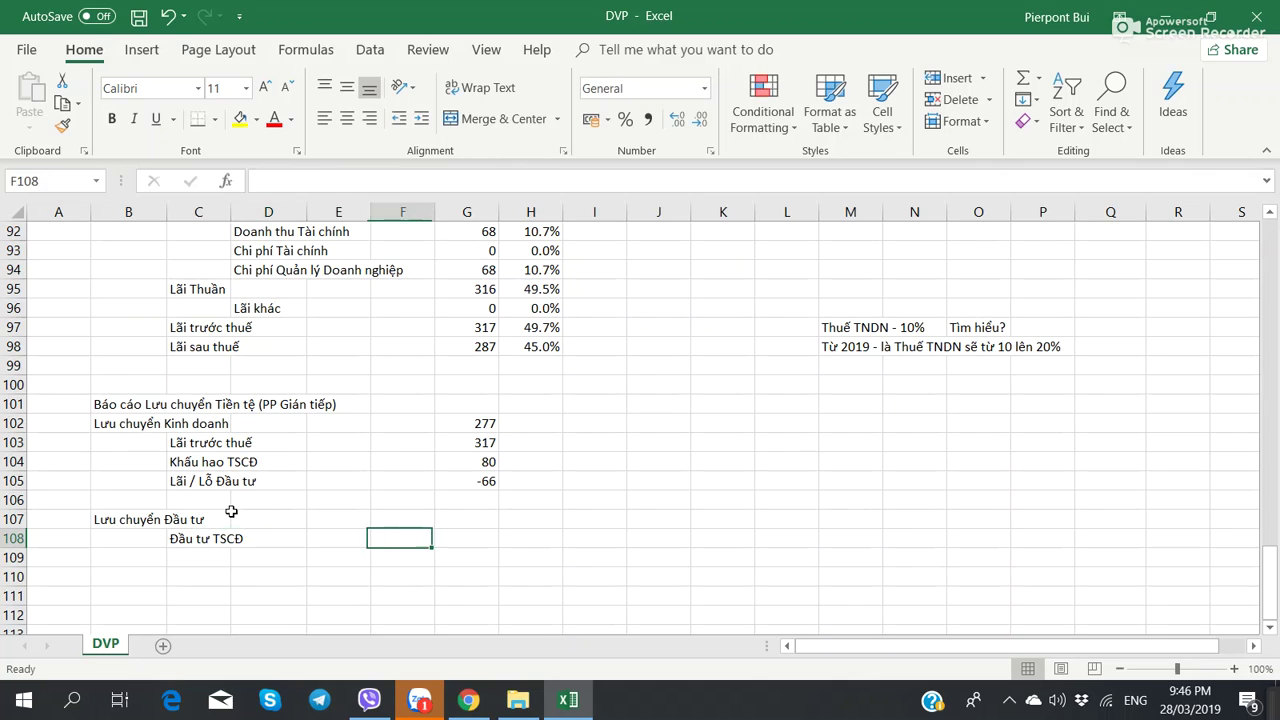
- Look up the fixed-asset purchase spending in the DVP cash flow PDF and enter -165 in G108
{"action": "key", "text": "alt+Tab"}
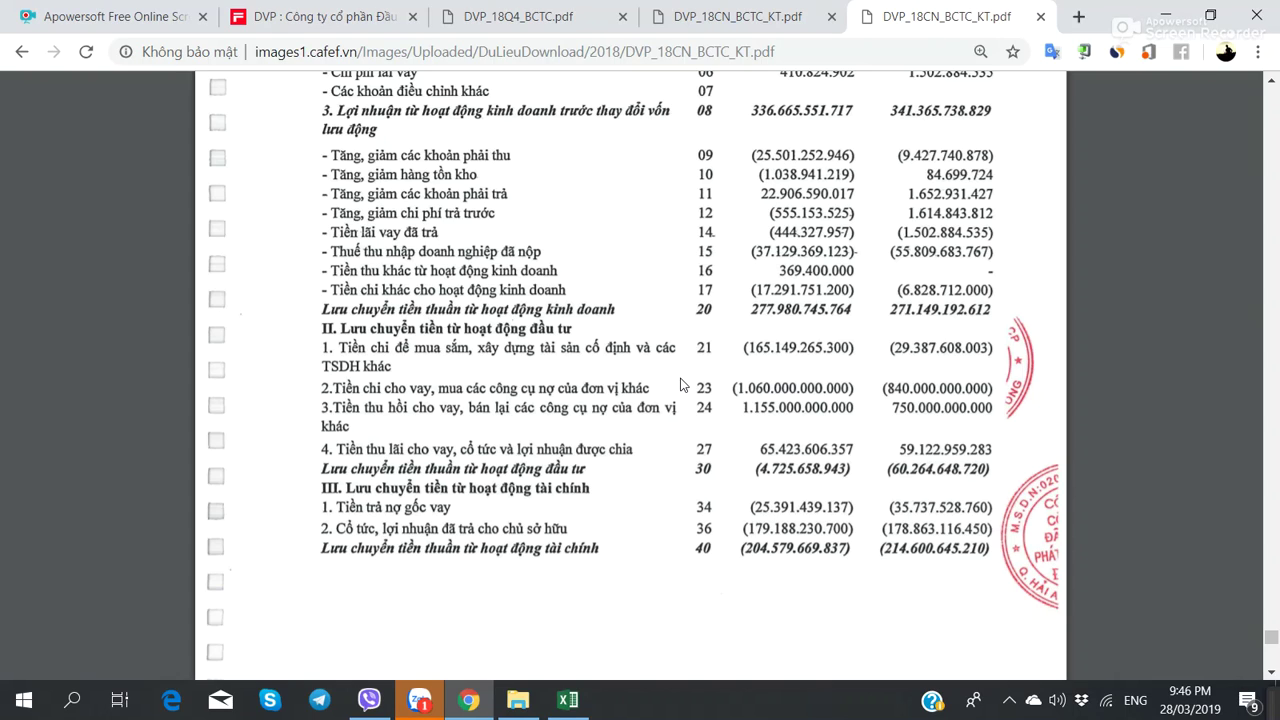
{"action": "key", "text": "alt+Tab"}
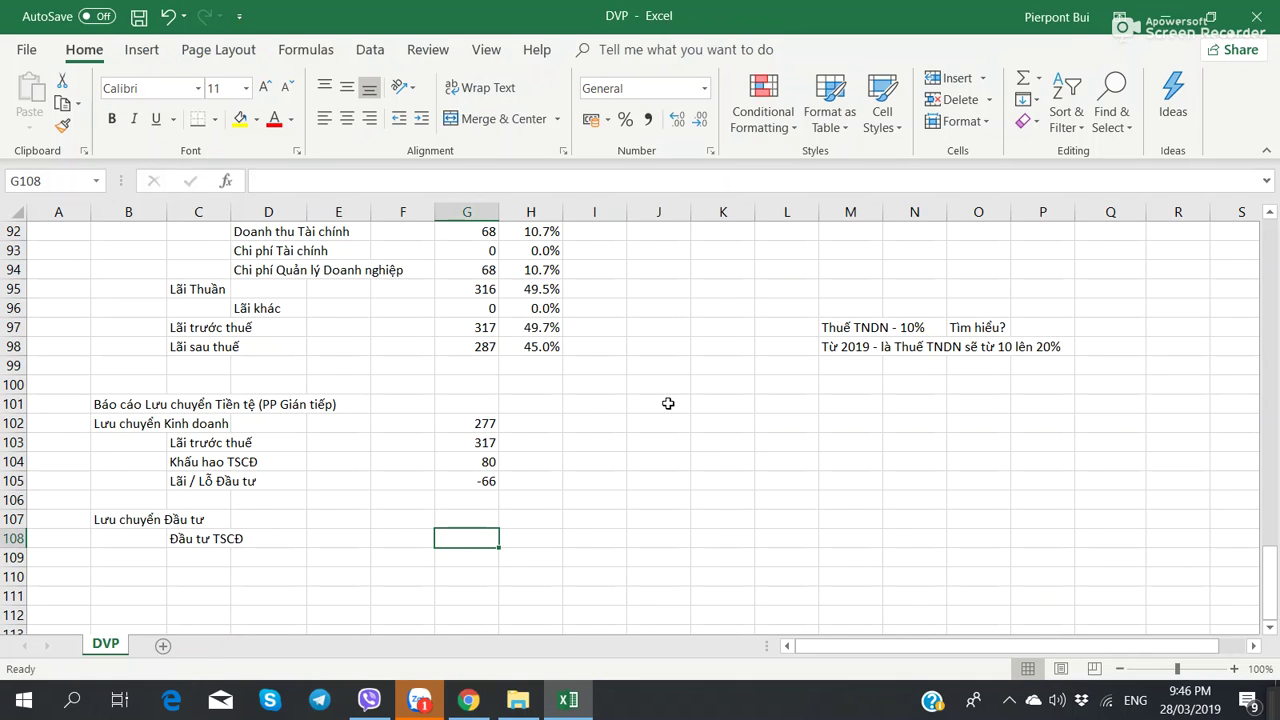
{"action": "key", "text": "alt+Tab"}
{"action": "key", "text": "alt+Tab"}
{"action": "key", "text": "alt+Tab"}
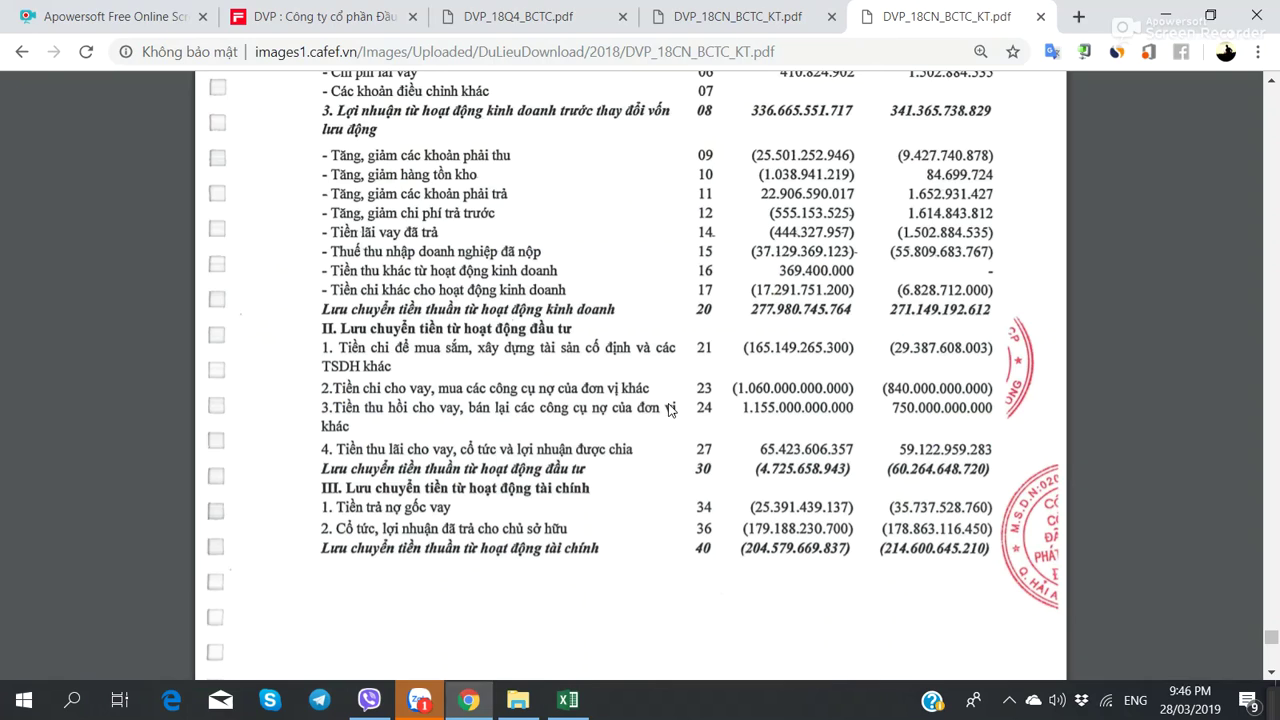
{"action": "key", "text": "alt+Tab"}
{"action": "type", "text": "-165"}
{"action": "key", "text": "Tab"}
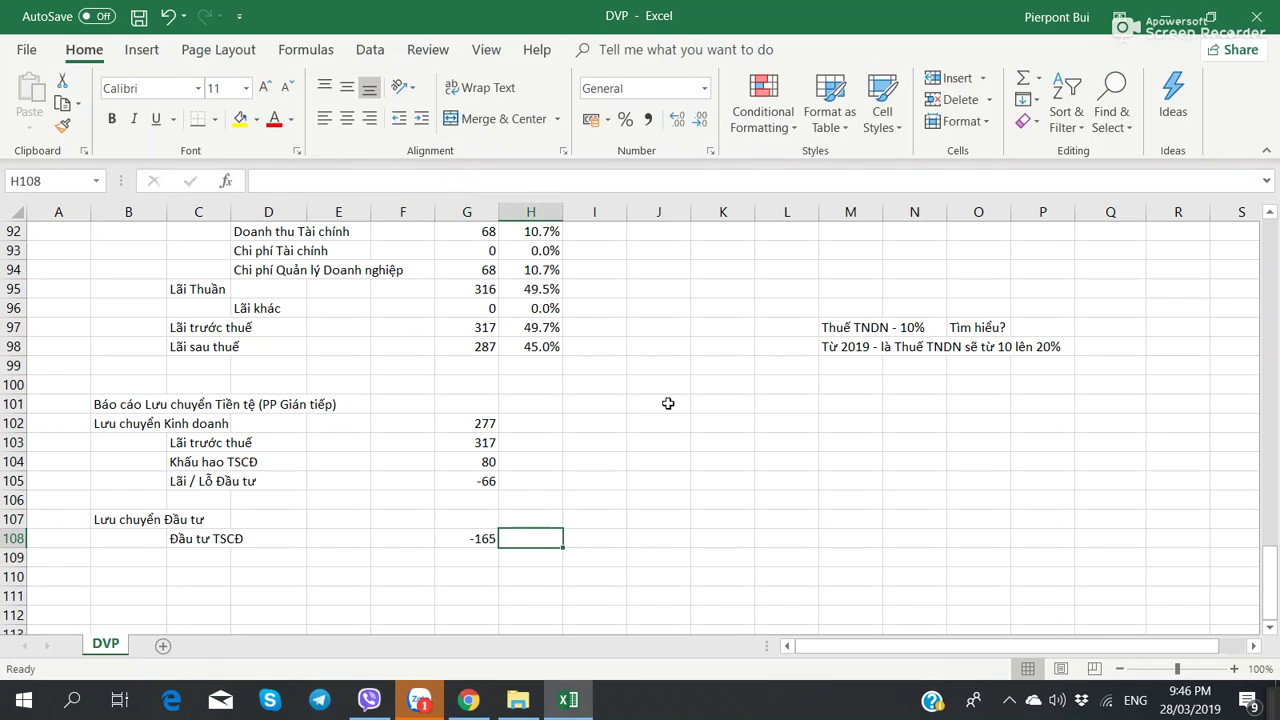
- Check the next investing item in the PDF report and enter the label "Gửi Tiền Ngân hành" in C109
{"action": "key", "text": "alt+Tab"}
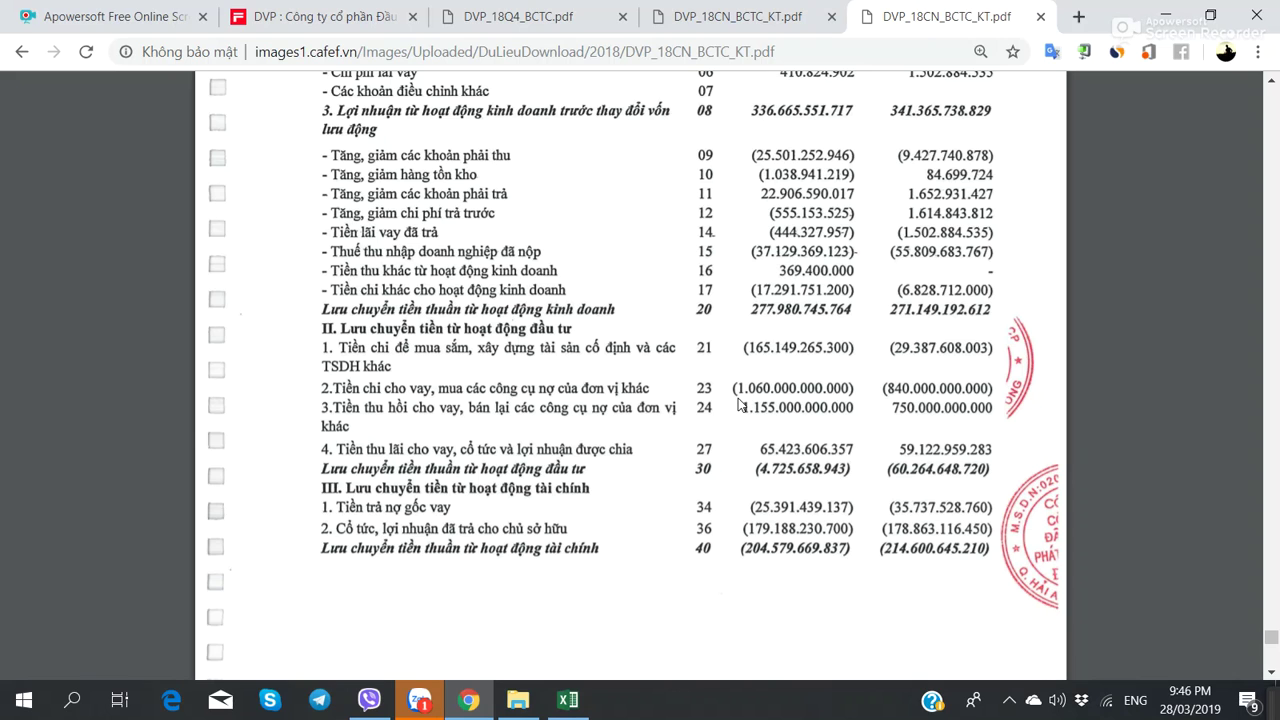
{"action": "key", "text": "alt+Tab"}
{"action": "key", "text": "Left"}
{"action": "key", "text": "Left"}
{"action": "key", "text": "Left"}
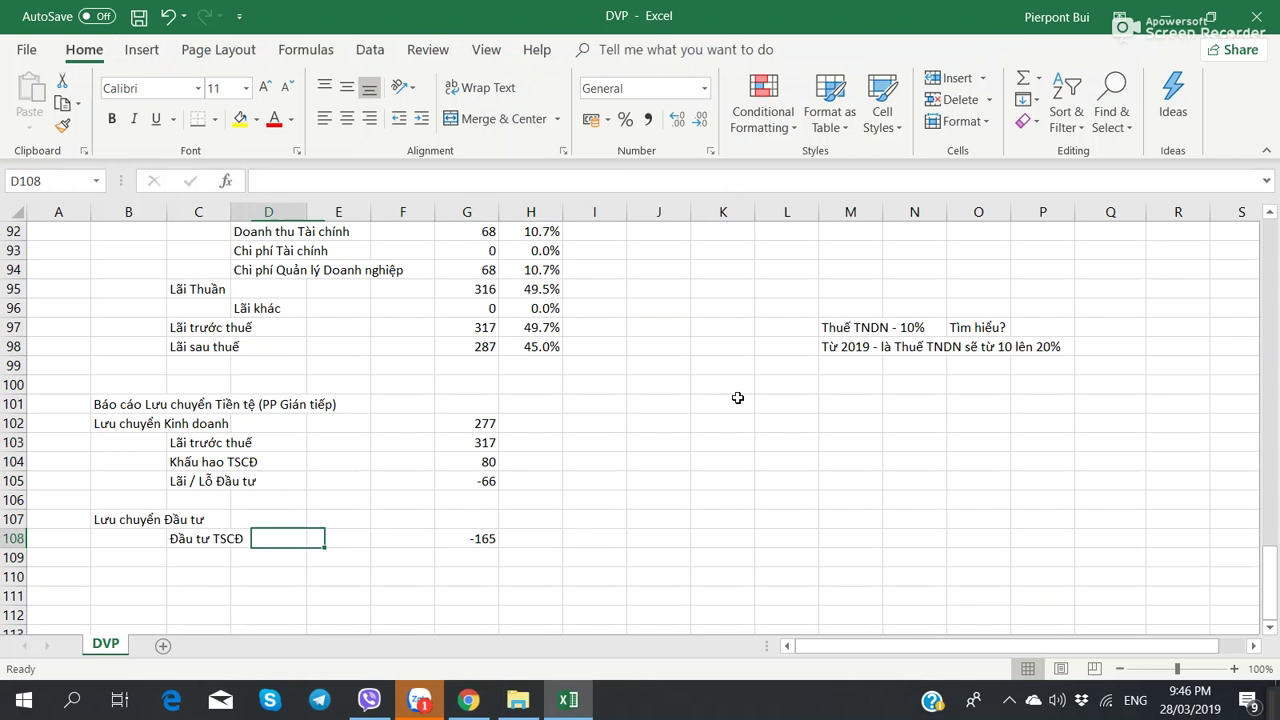
{"action": "key", "text": "Left"}
{"action": "key", "text": "Down"}
{"action": "type", "text": "Gửi Tiền"}
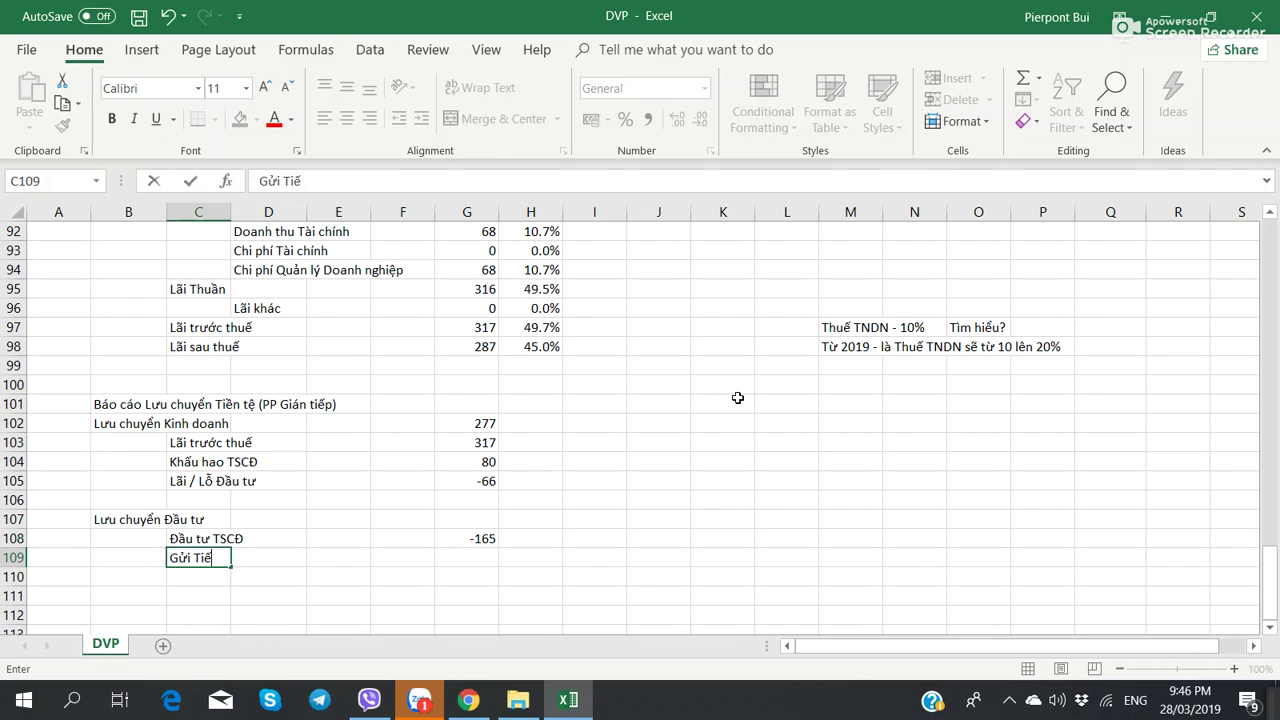
{"action": "type", "text": " Ngân hành"}
{"action": "key", "text": "Right"}
{"action": "key", "text": "Right"}
{"action": "key", "text": "Right"}
- Correct the spelling of the C109 label to "Gửi Tiền Ngân hàng"
{"action": "key", "text": "Left"}
{"action": "key", "text": "Left"}
{"action": "key", "text": "Left"}
{"action": "key", "text": "Left"}
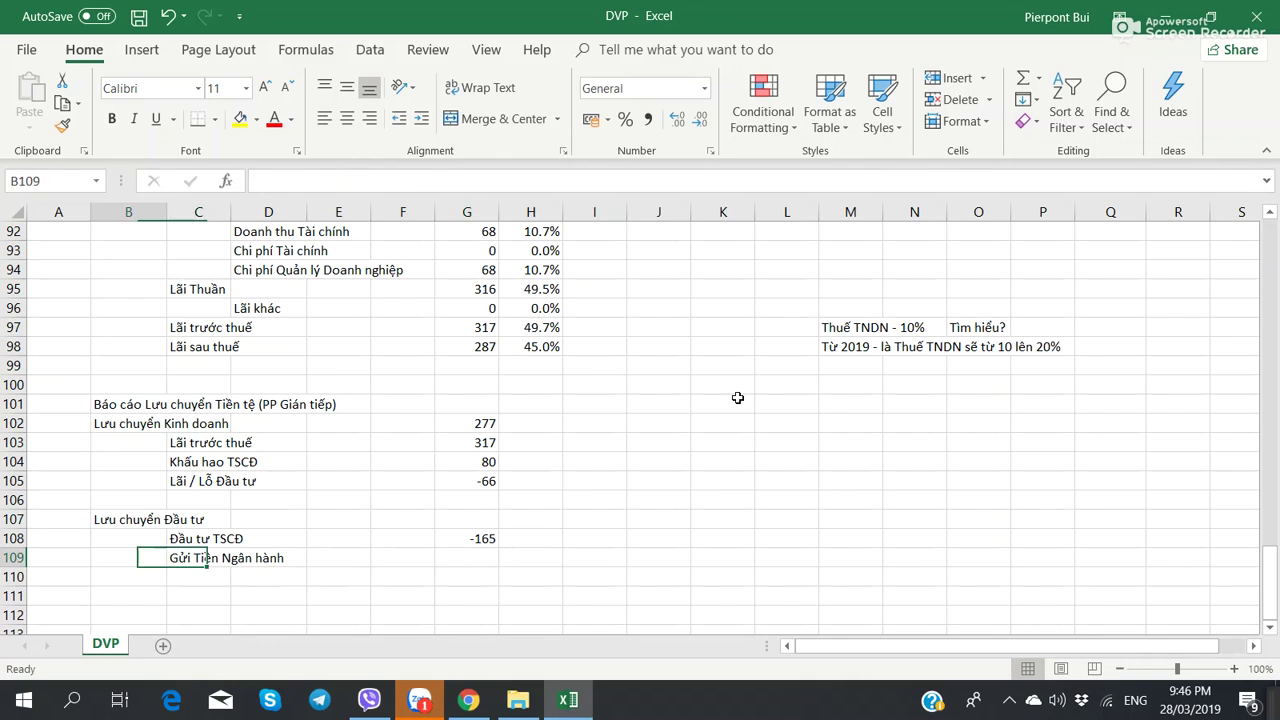
{"action": "key", "text": "Right"}
{"action": "key", "text": "F2"}
{"action": "key", "text": "BackSpace"}
{"action": "type", "text": "g"}
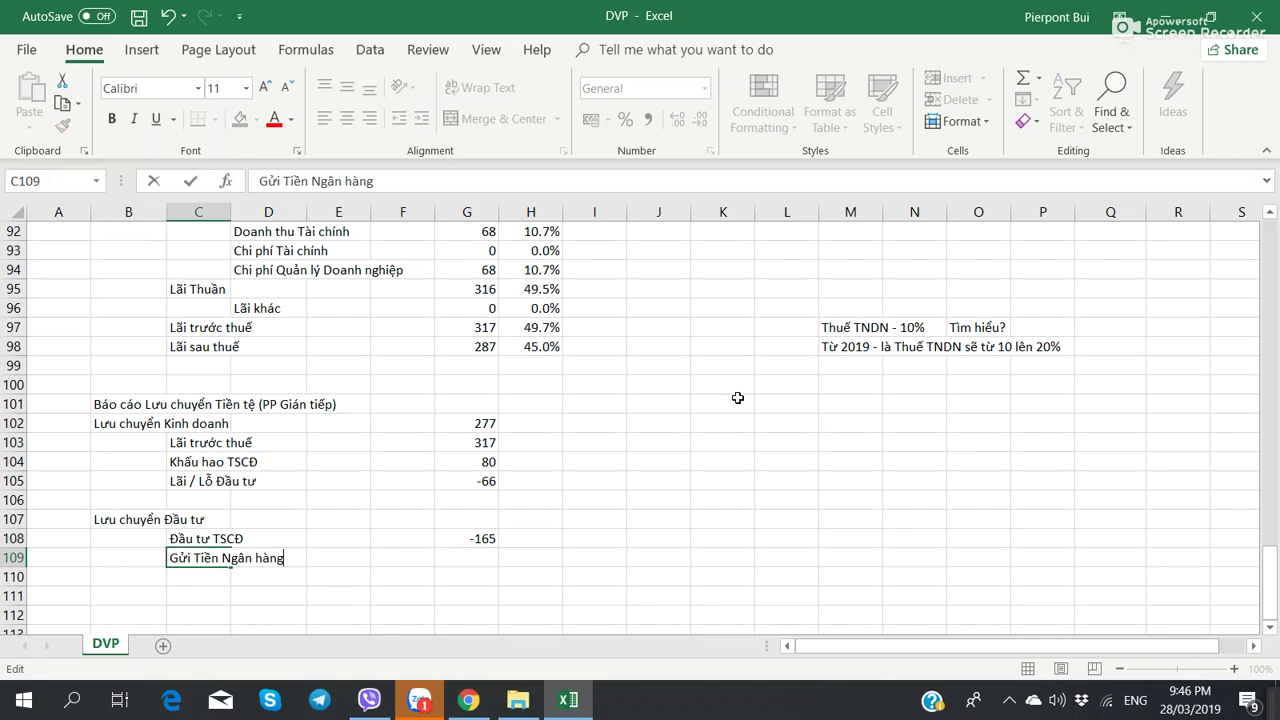
- Look up the current-year lending outflow in the PDF report and enter 1060 in G109
{"action": "key", "text": "Right"}
{"action": "key", "text": "Right"}
{"action": "key", "text": "Right"}
{"action": "key", "text": "Right"}
{"action": "key", "text": "alt+Tab"}
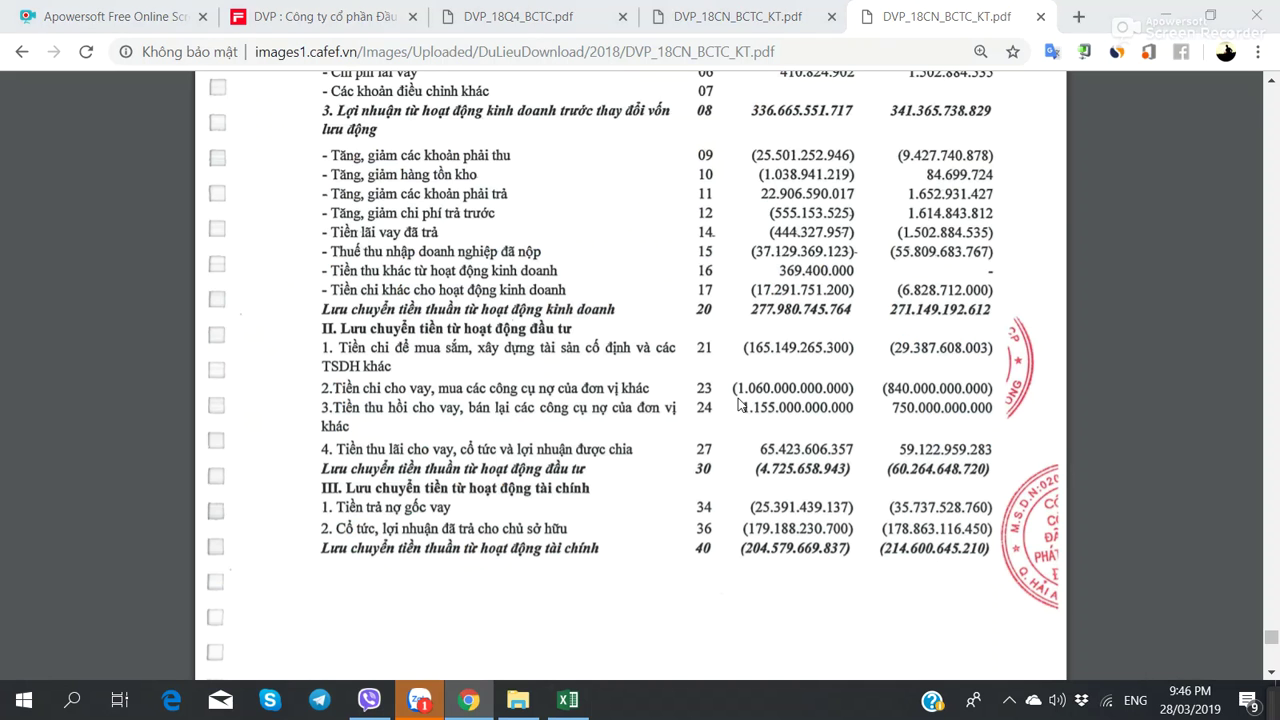
{"action": "key", "text": "alt+Tab"}
{"action": "type", "text": "1060"}
{"action": "key", "text": "Right"}
- Check the third investing item in the PDF report and label C110 "Đào hạn Tiền Gửi Ngân hàng"
{"action": "key", "text": "alt+Tab"}
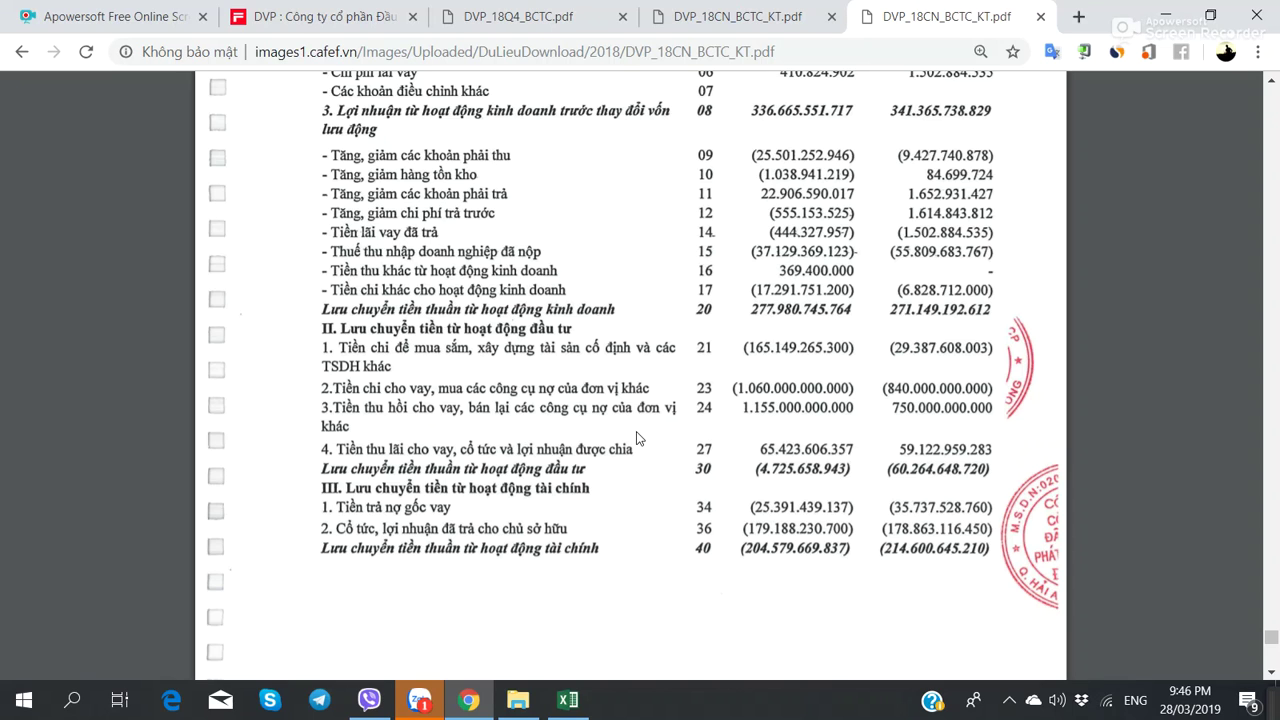
{"action": "key", "text": "alt+Tab"}
{"action": "left_click", "coordinate": [215, 579]}
{"action": "type", "text": "Đào hạn"}
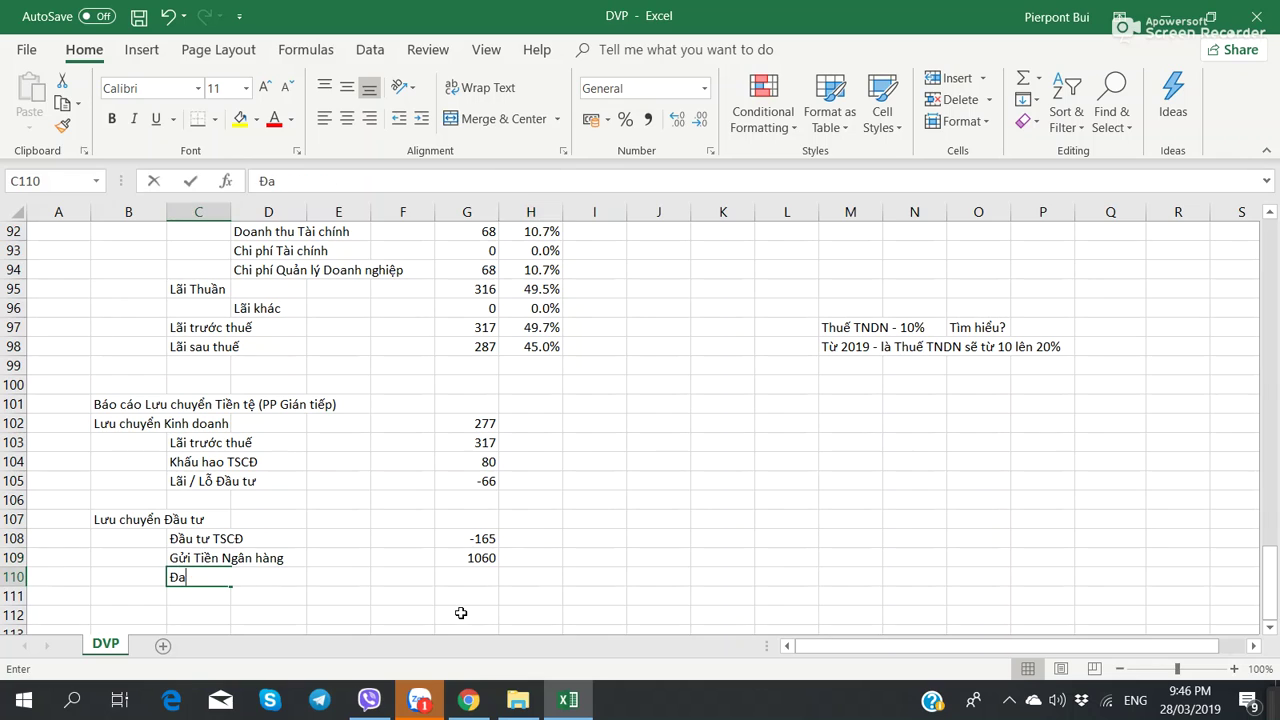
{"action": "type", "text": " Tiền"}
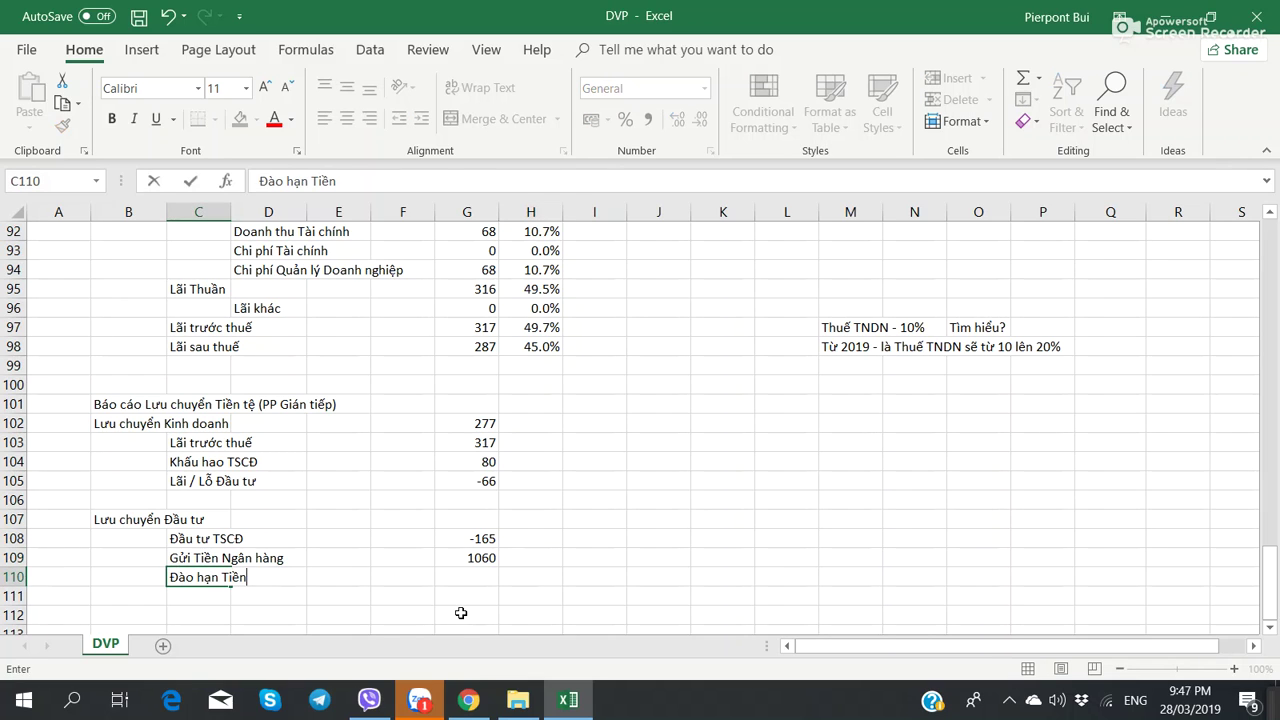
{"action": "type", "text": " Gửi Ngân hàng"}
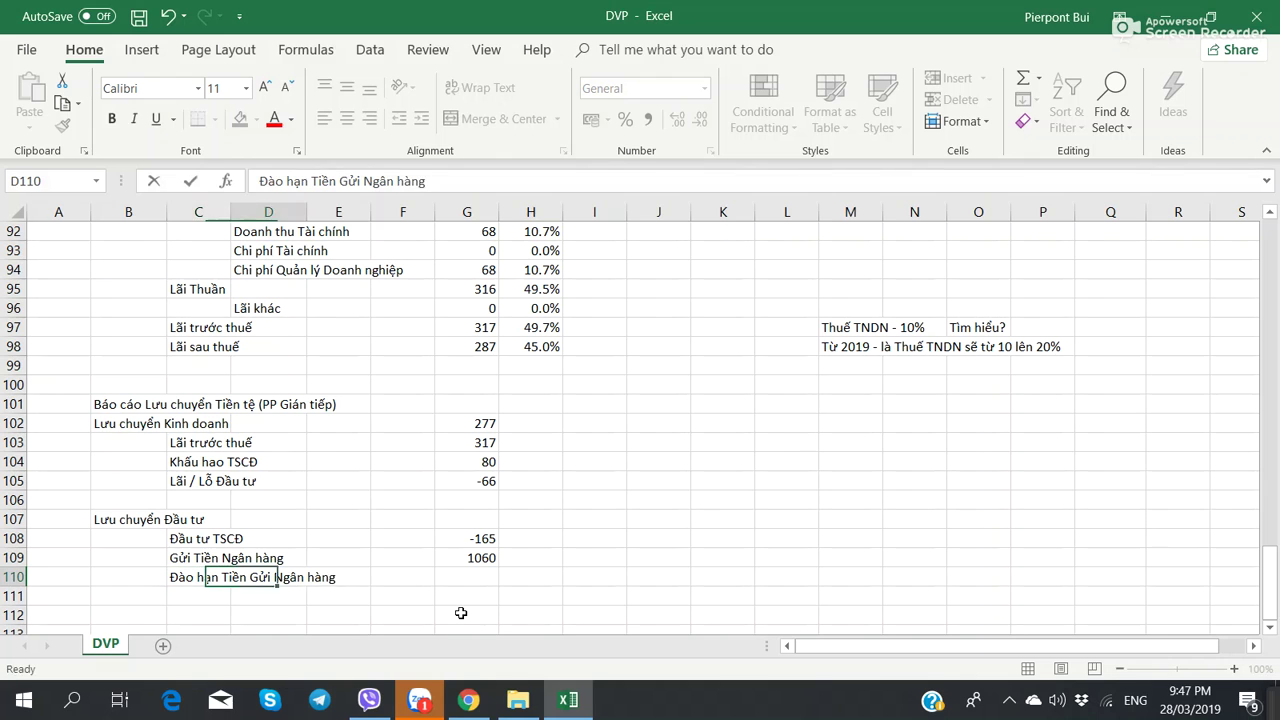
{"action": "key", "text": "Tab"}
- Look up the current-year loan recovery amount in the PDF report and enter 1155 in G110
{"action": "key", "text": "Right"}
{"action": "key", "text": "Right"}
{"action": "key", "text": "Right"}
{"action": "key", "text": "alt+Tab"}
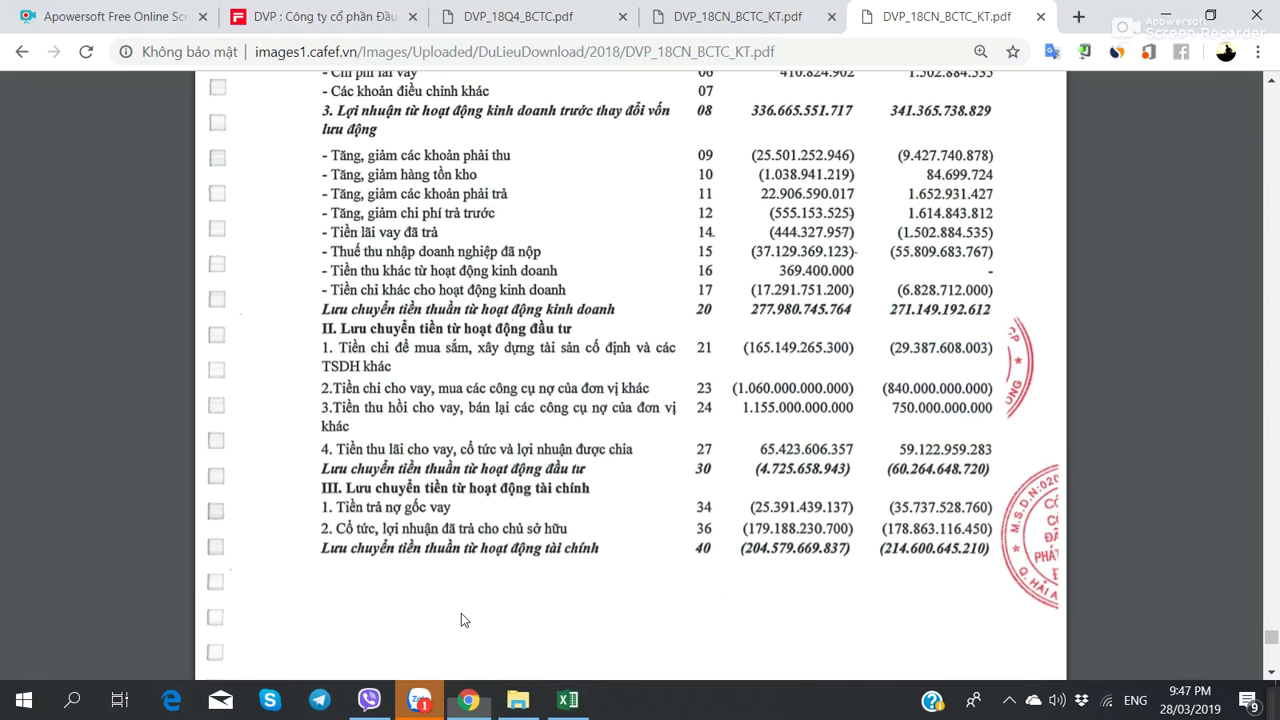
{"action": "key", "text": "alt+Tab"}
{"action": "type", "text": "1155"}
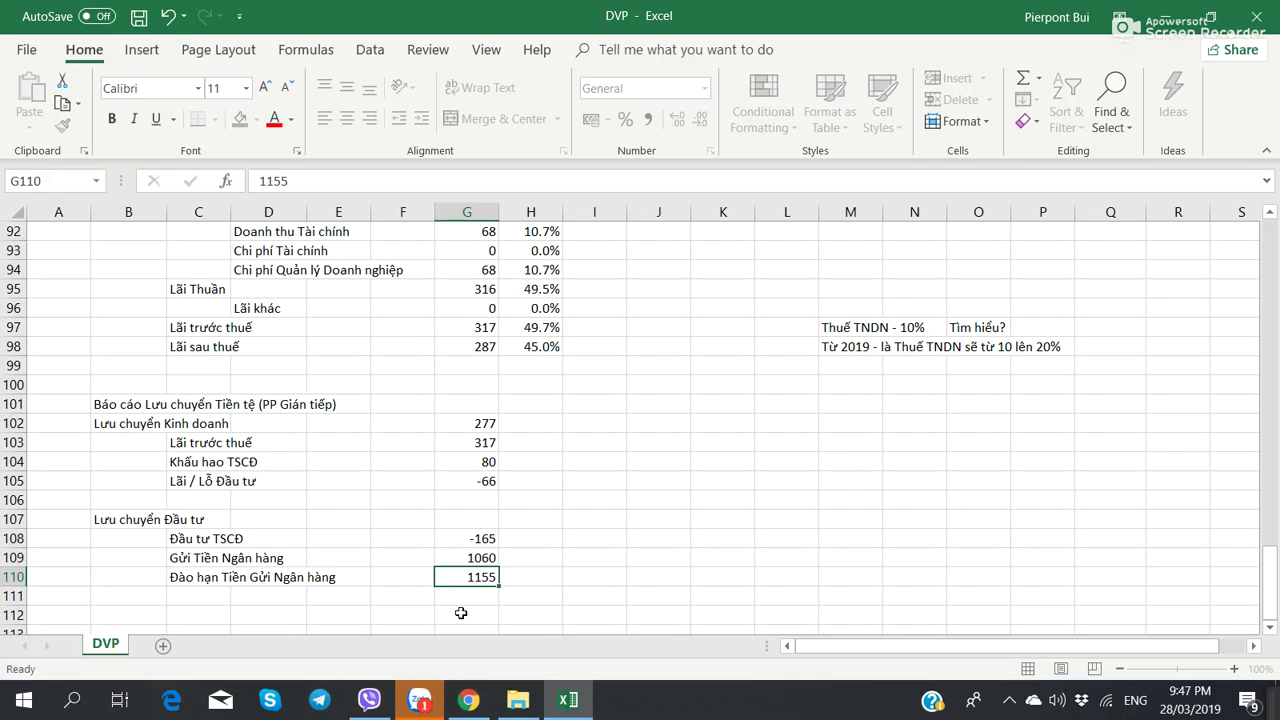
{"action": "key", "text": "Tab"}
- Change the bank deposit amount in G109 to -1060 so it counts as an outflow
{"action": "key", "text": "Left"}
{"action": "key", "text": "Up"}
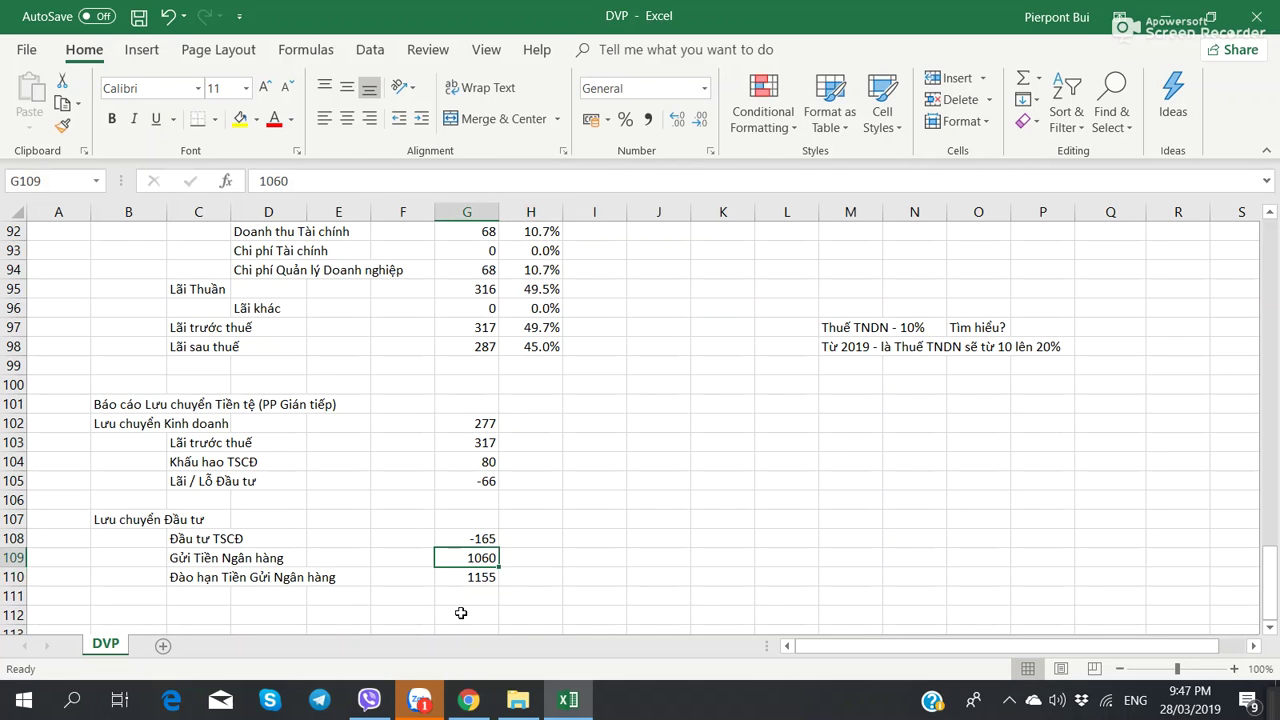
{"action": "key", "text": "alt+Tab"}
{"action": "key", "text": "alt+Tab"}
{"action": "key", "text": "F2"}
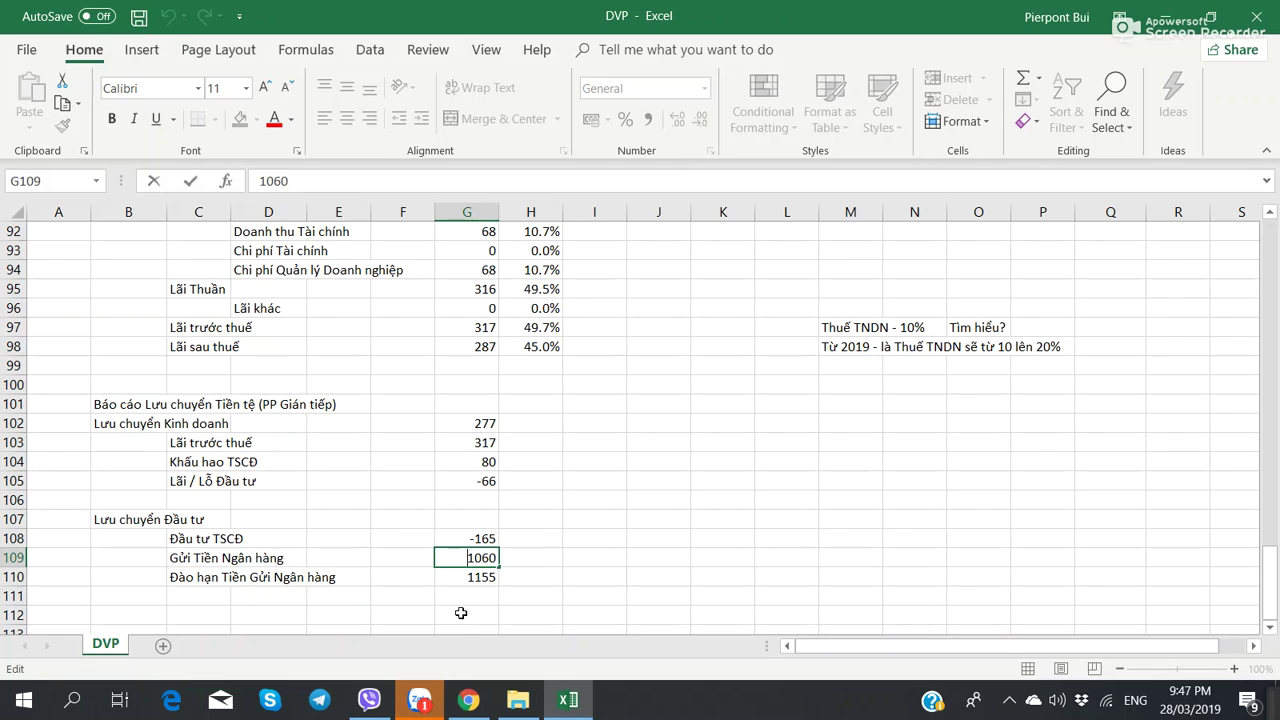
{"action": "type", "text": "-"}
- Review the operating adjustments and the investing cash flow lines in the PDF cash flow statement
{"action": "key", "text": "alt+Tab"}
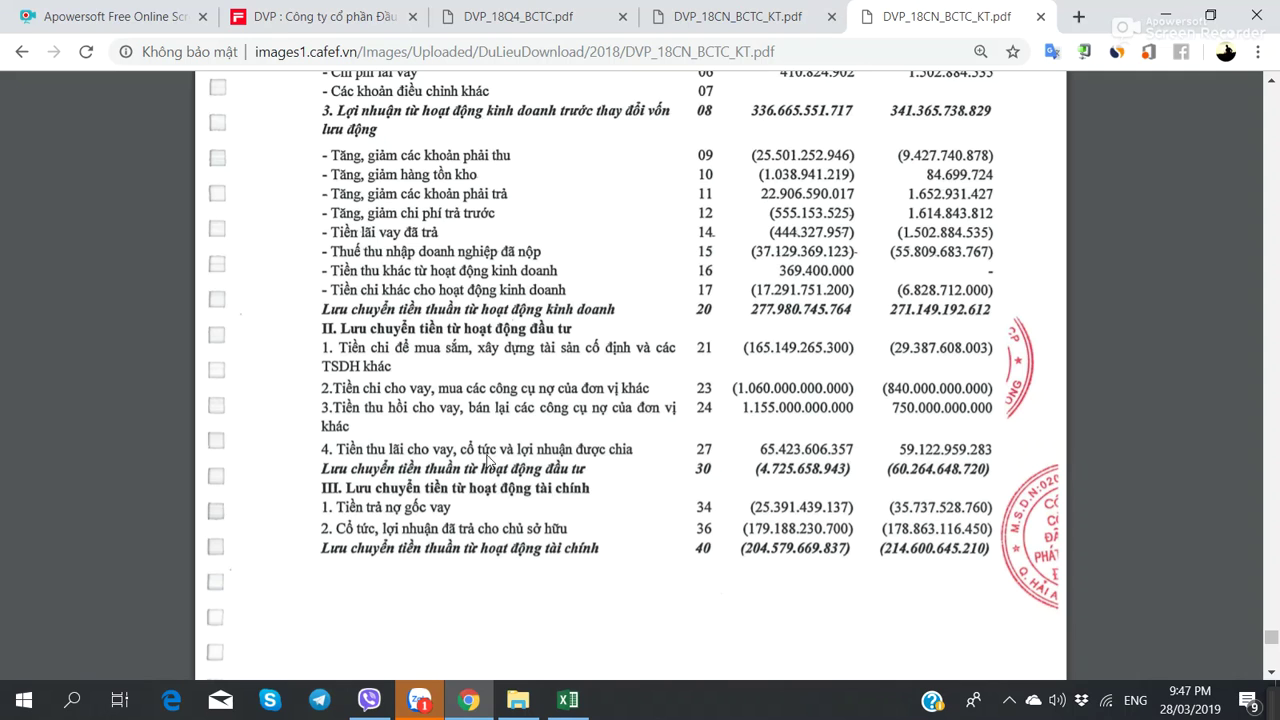
{"action": "scroll", "coordinate": [776, 296], "scroll_direction": "up", "scroll_amount": 2}
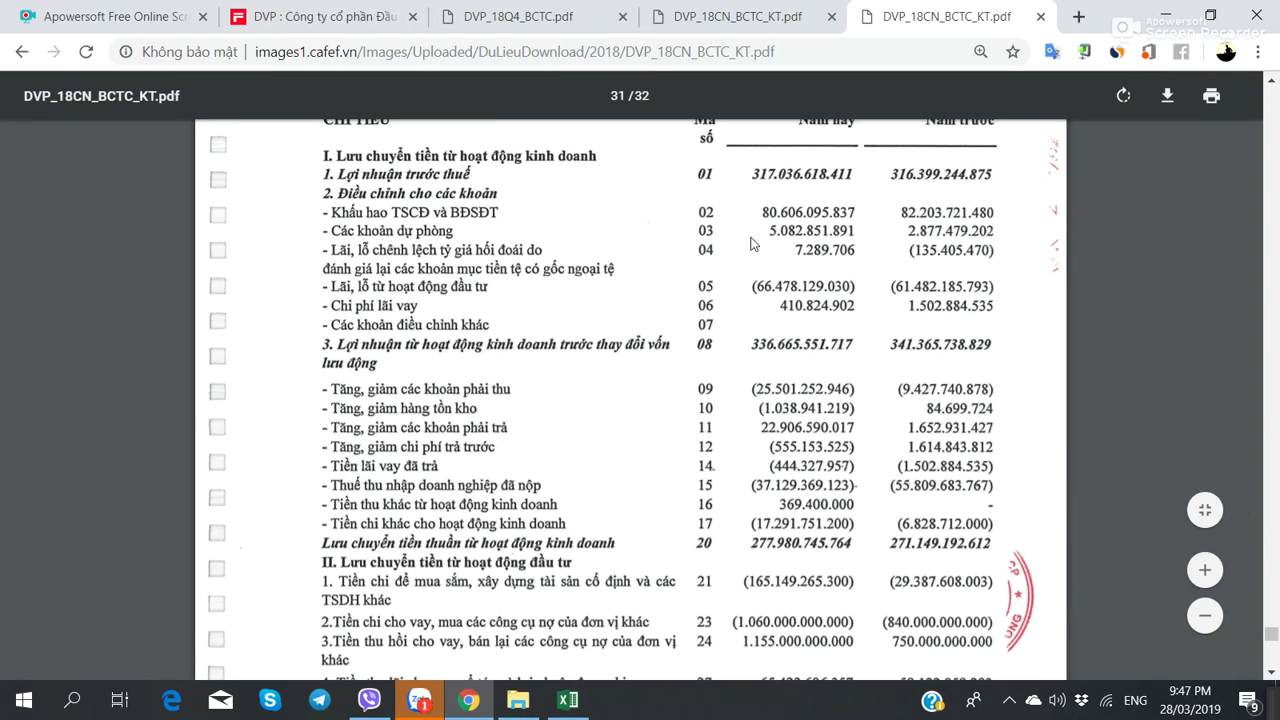
{"action": "scroll", "coordinate": [776, 296], "scroll_direction": "down", "scroll_amount": 2}
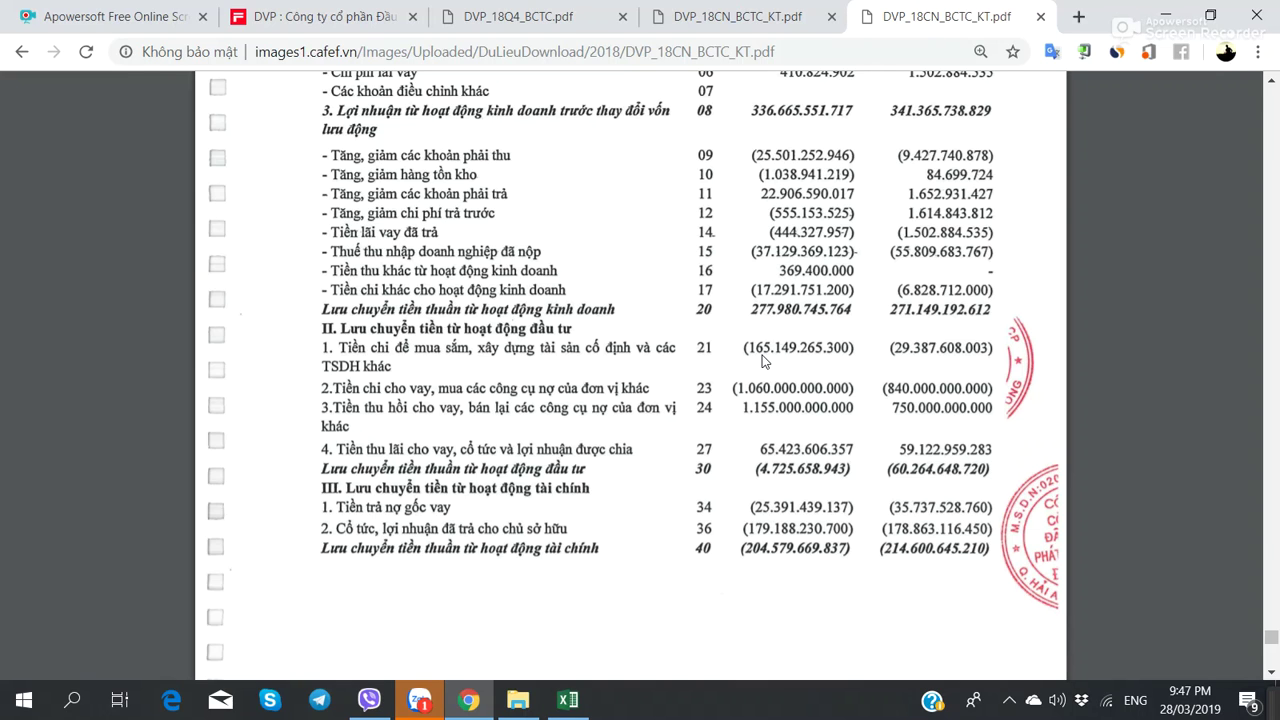
- Check the fourth investing item in the PDF report and label C111 "Tiền thu Lãi cho vay, Cổ tức, Lợi nhuận đc chia"
{"action": "key", "text": "alt+Tab"}
{"action": "left_click", "coordinate": [214, 582]}
{"action": "key", "text": "alt+Tab"}
{"action": "key", "text": "alt+Tab"}
{"action": "key", "text": "alt+Tab"}
{"action": "key", "text": "alt+Tab"}
{"action": "key", "text": "alt+Tab"}
{"action": "key", "text": "alt+Tab"}
{"action": "type", "text": "T"}
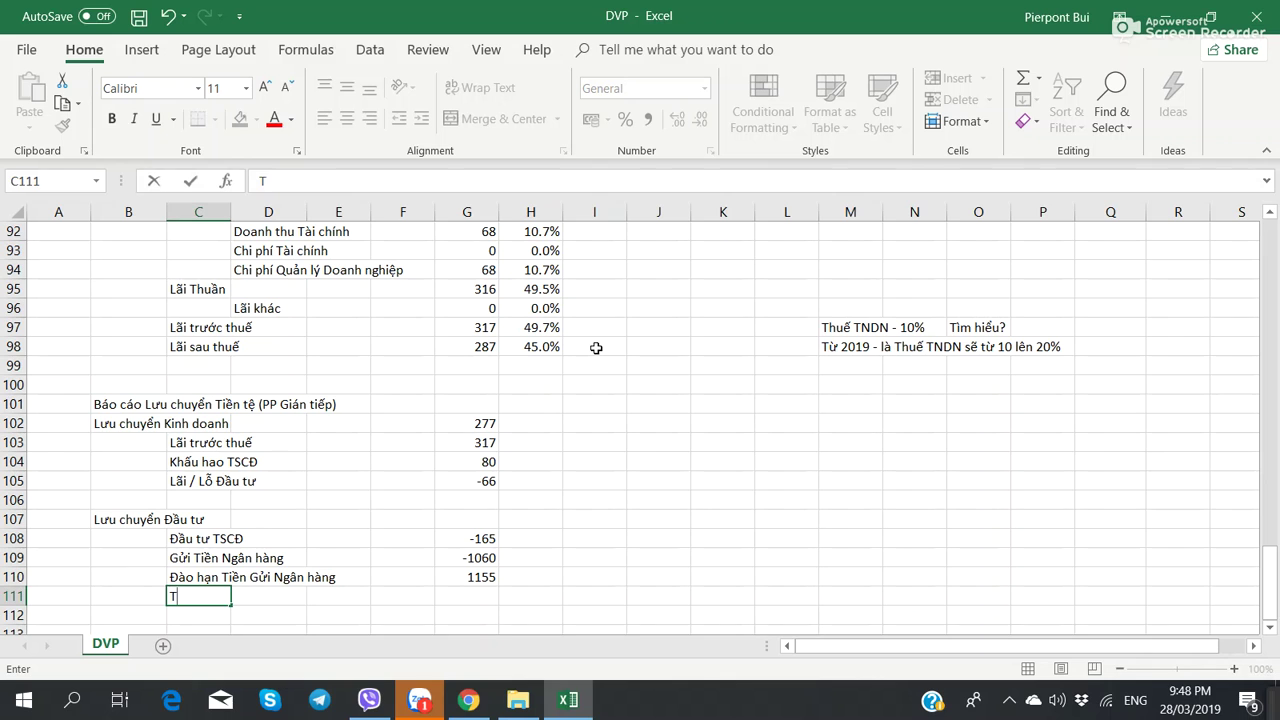
{"action": "type", "text": "iền thu"}
{"action": "key", "text": "alt+Tab"}
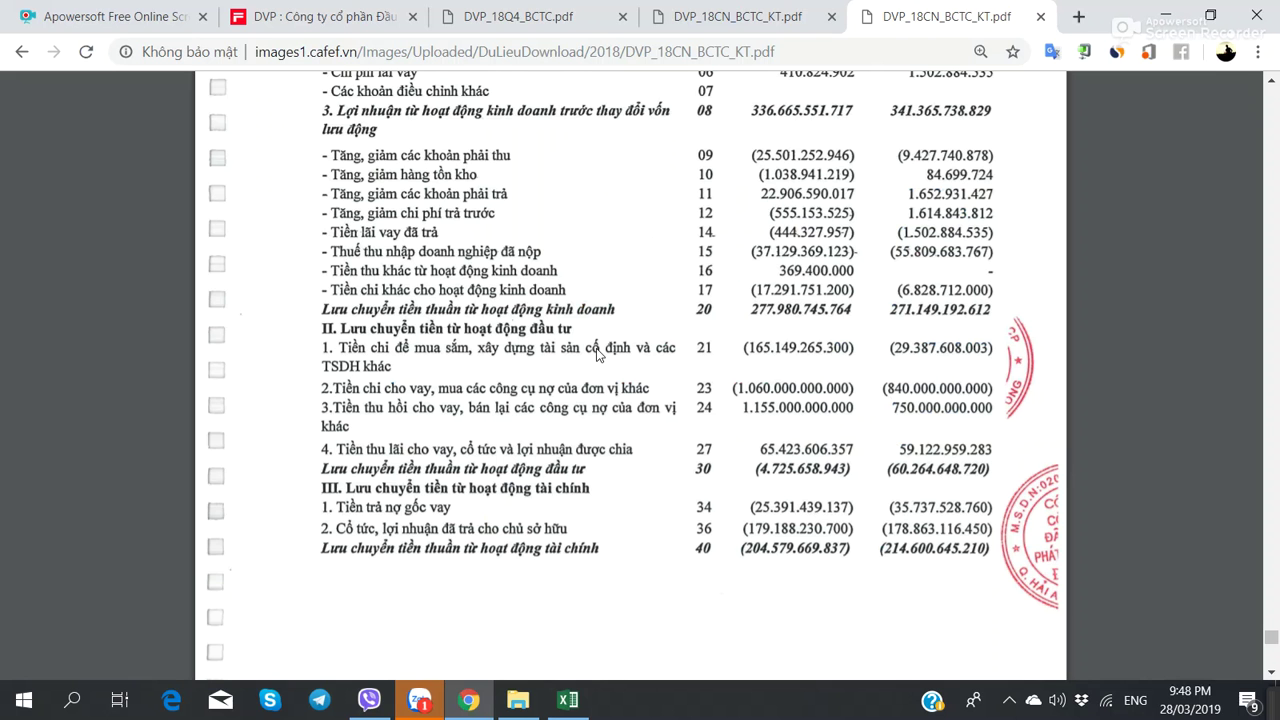
{"action": "key", "text": "alt+Tab"}
{"action": "type", "text": "Lãi cho vay"}
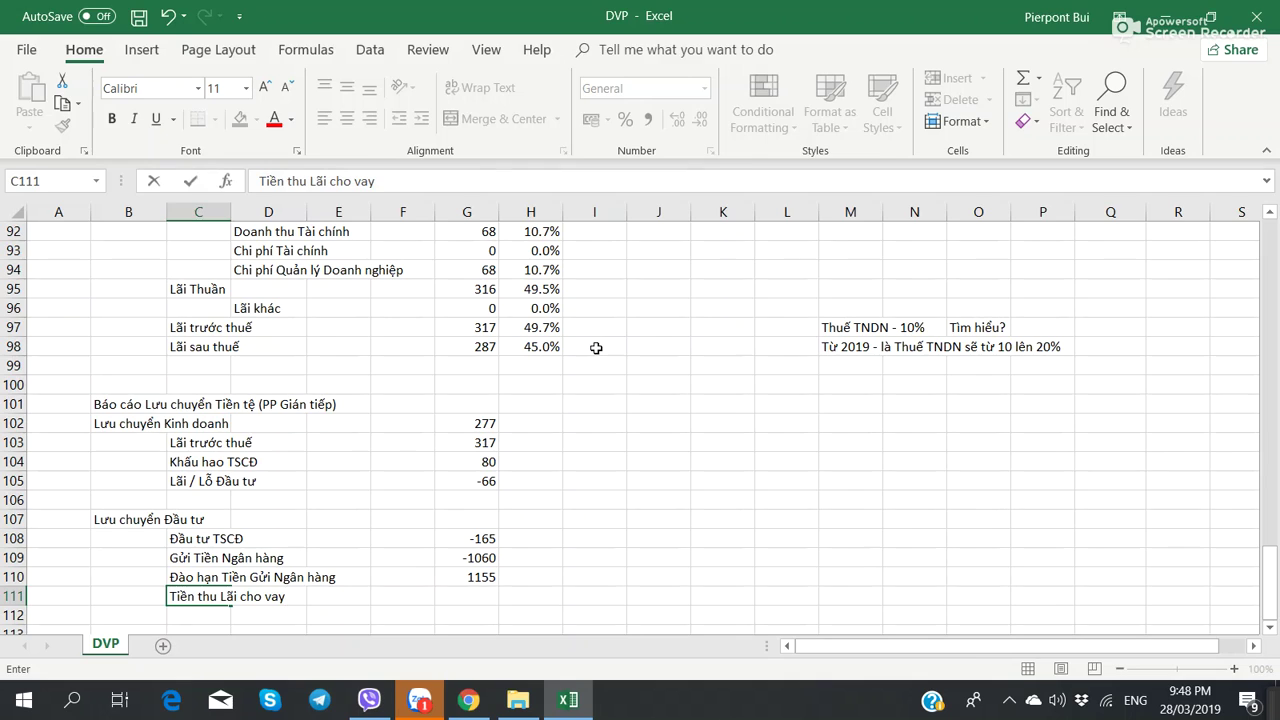
{"action": "key", "text": "alt+Tab"}
{"action": "key", "text": "alt+Tab"}
{"action": "type", "text": ", Cô tức, Lợi "}
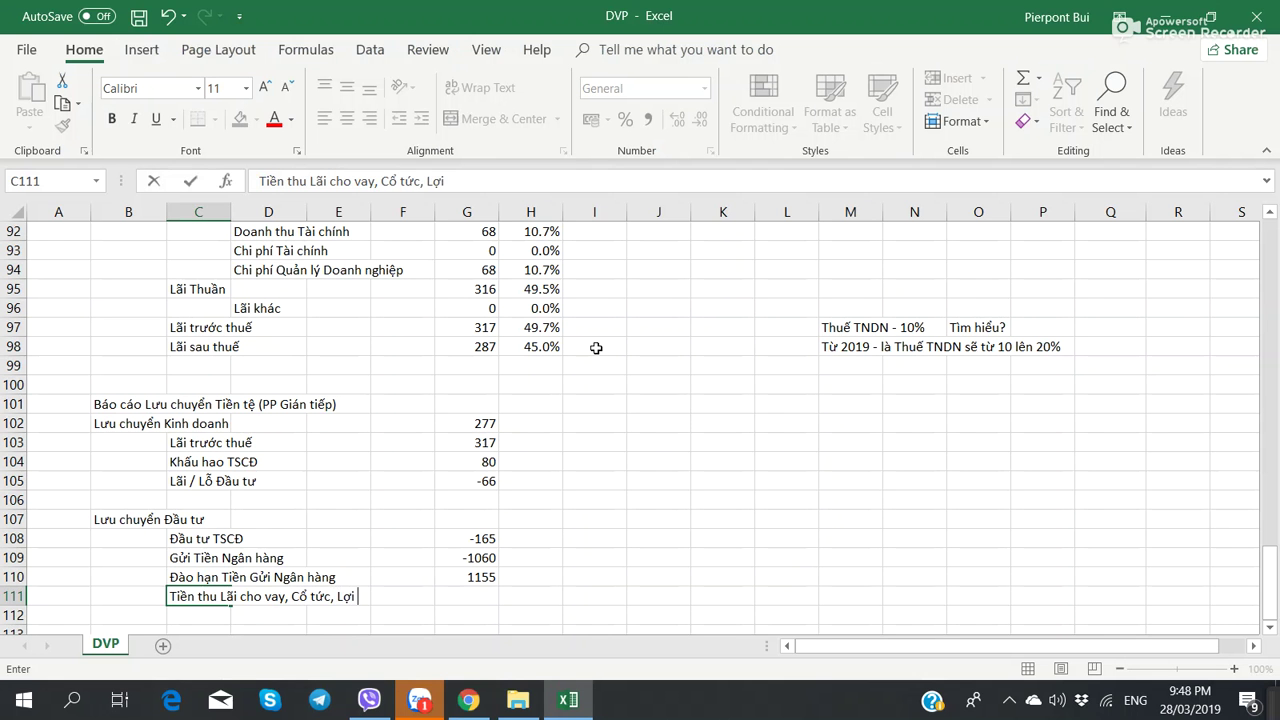
{"action": "type", "text": "nhuận đc chia"}
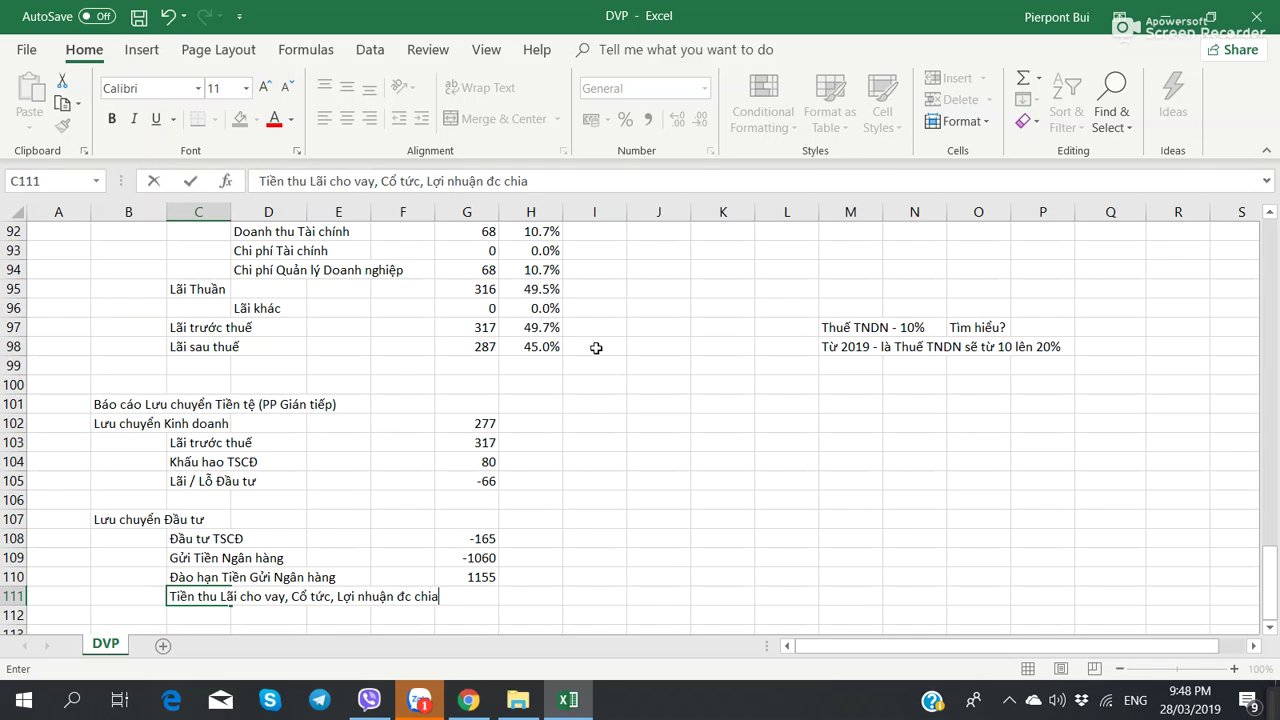
- Retype the ending "đc chia" of the label in C111 and commit the entry
{"action": "key", "text": "BackSpace"}
{"action": "key", "text": "BackSpace"}
{"action": "key", "text": "BackSpace"}
{"action": "key", "text": "BackSpace"}
{"action": "key", "text": "BackSpace"}
{"action": "key", "text": "BackSpace"}
{"action": "key", "text": "BackSpace"}
{"action": "type", "text": "đc chia"}
{"action": "key", "text": "Return"}
- Look up the current-year net investing cash flow in the PDF report and enter -4 in G111
{"action": "key", "text": "Right"}
{"action": "key", "text": "Right"}
{"action": "key", "text": "Right"}
{"action": "key", "text": "Right"}
{"action": "key", "text": "Up"}
{"action": "key", "text": "alt+Tab"}
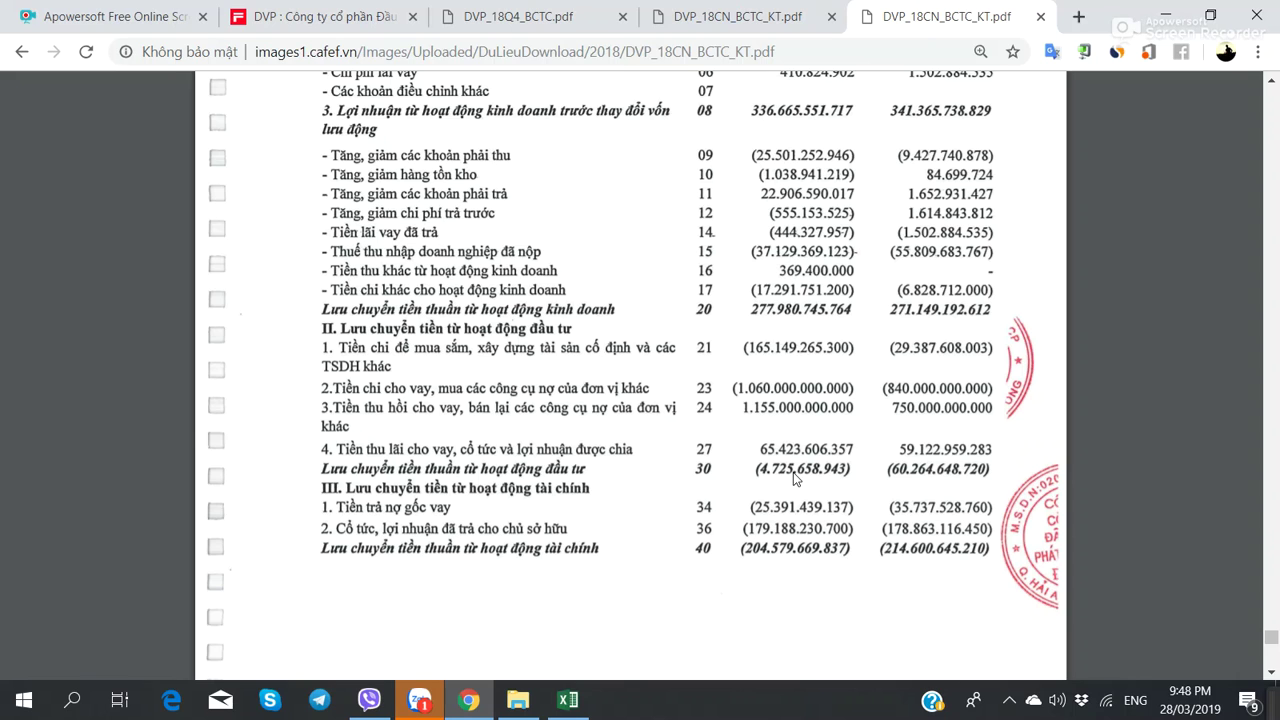
{"action": "key", "text": "alt+Tab"}
{"action": "type", "text": "-4"}
{"action": "key", "text": "Right"}
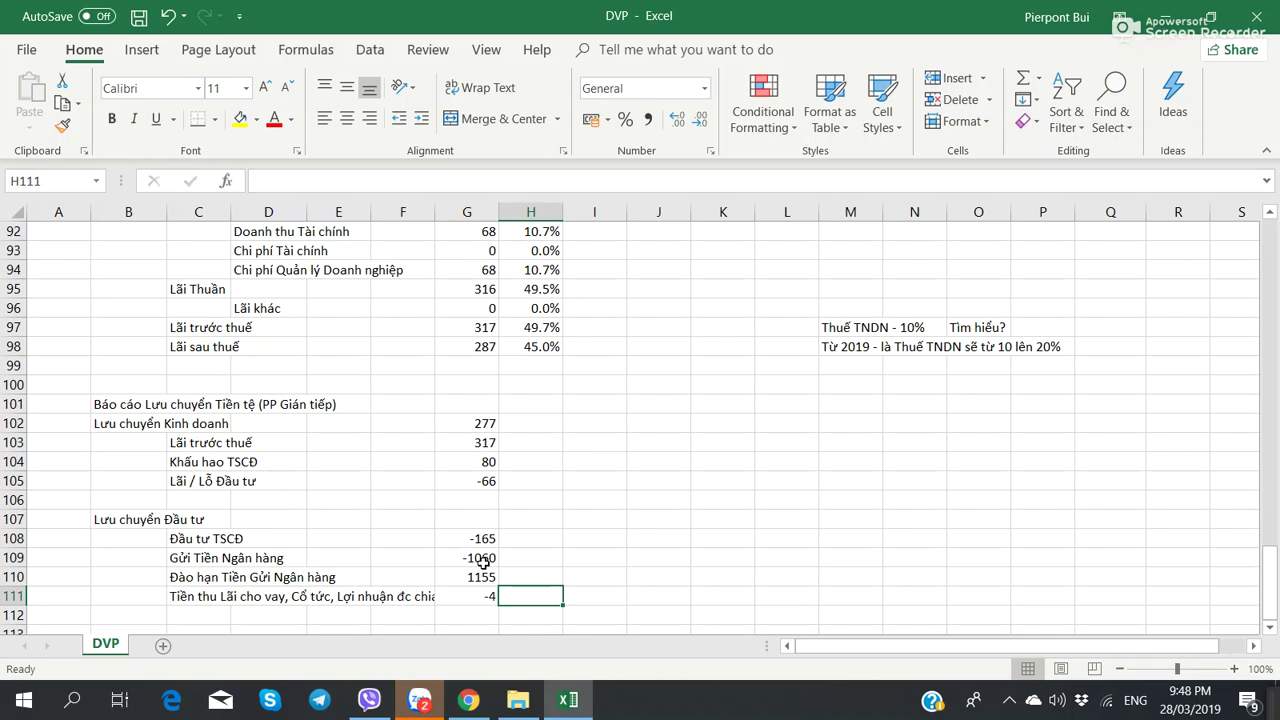
- Look up the interest and dividend income in the PDF report and change G111 to 65
{"action": "key", "text": "alt+Tab"}
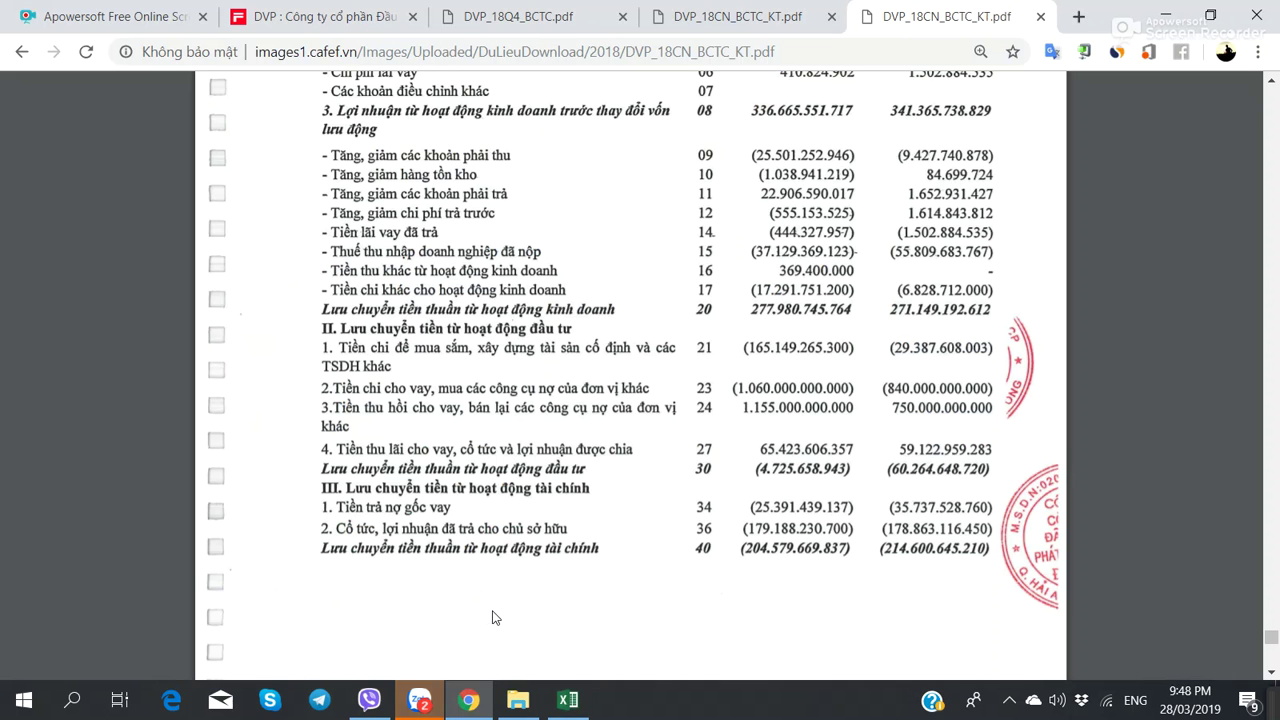
{"action": "key", "text": "alt+Tab"}
{"action": "type", "text": "65"}
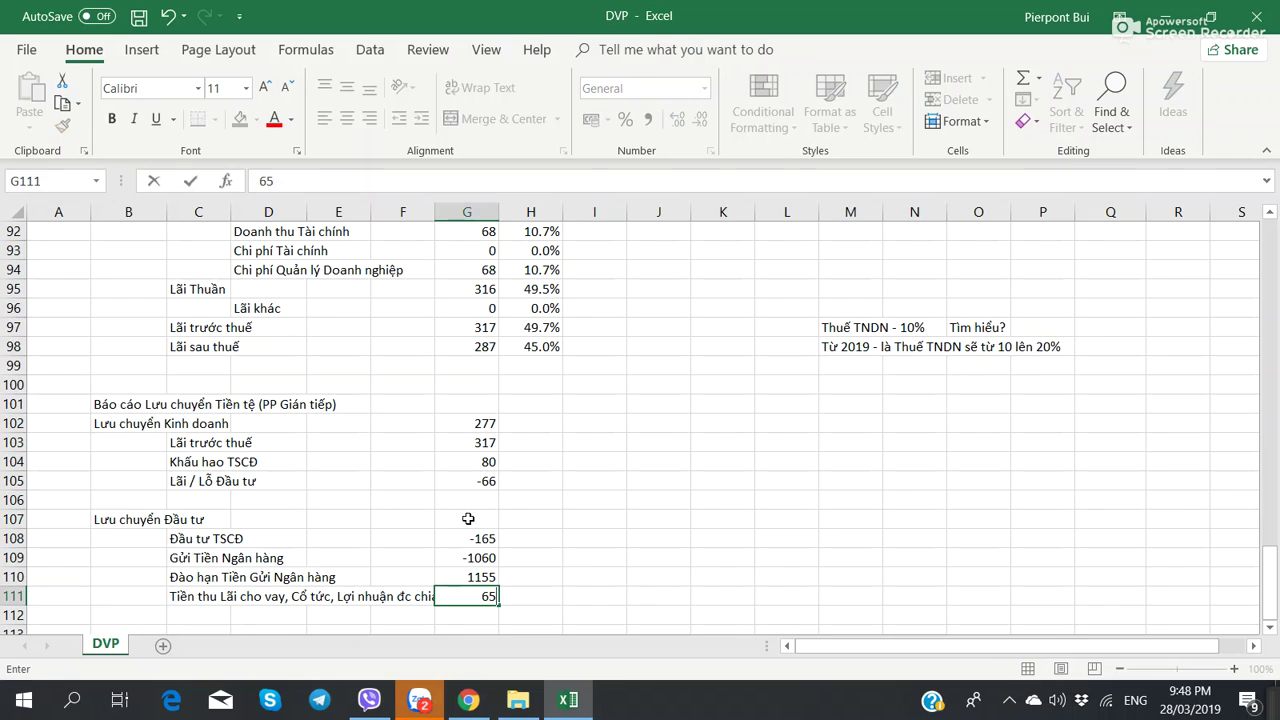
- Enter -4 in G107 as the net investing cash flow total
{"action": "left_click", "coordinate": [466, 516]}
{"action": "type", "text": "-4"}
{"action": "key", "text": "ctrl+Return"}
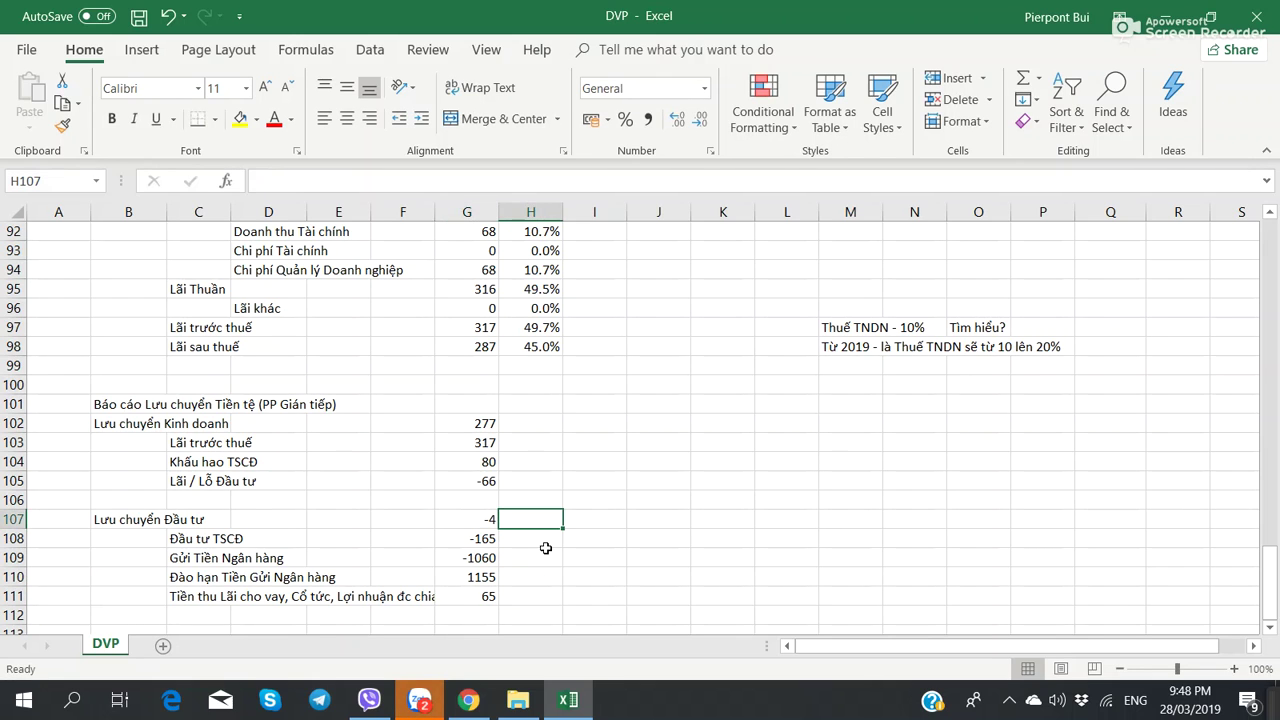
- Make the investing total in G107 and the operating total in G102 bold
{"action": "key", "text": "ctrl+b"}
{"action": "key", "text": "Up"}
{"action": "key", "text": "Up"}
{"action": "key", "text": "Up"}
{"action": "key", "text": "Up"}
{"action": "key", "text": "Up"}
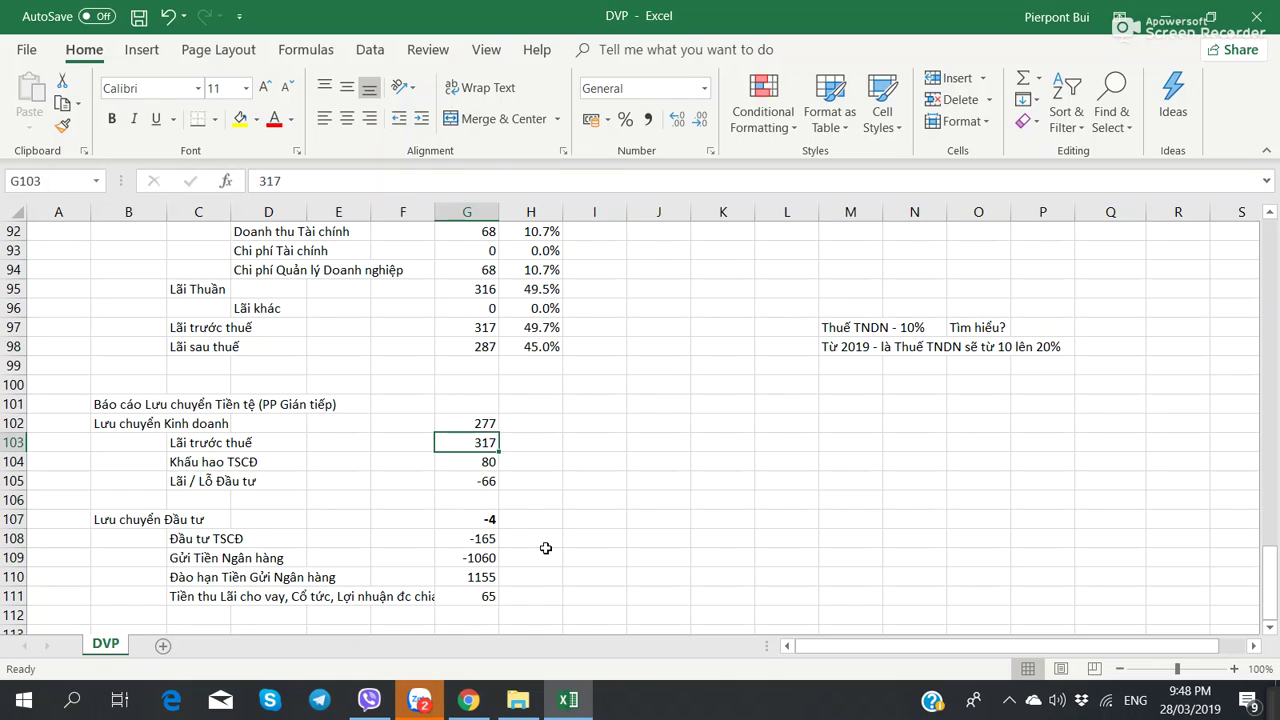
{"action": "key", "text": "ctrl+b"}
{"action": "key", "text": "Down"}
{"action": "key", "text": "Down"}
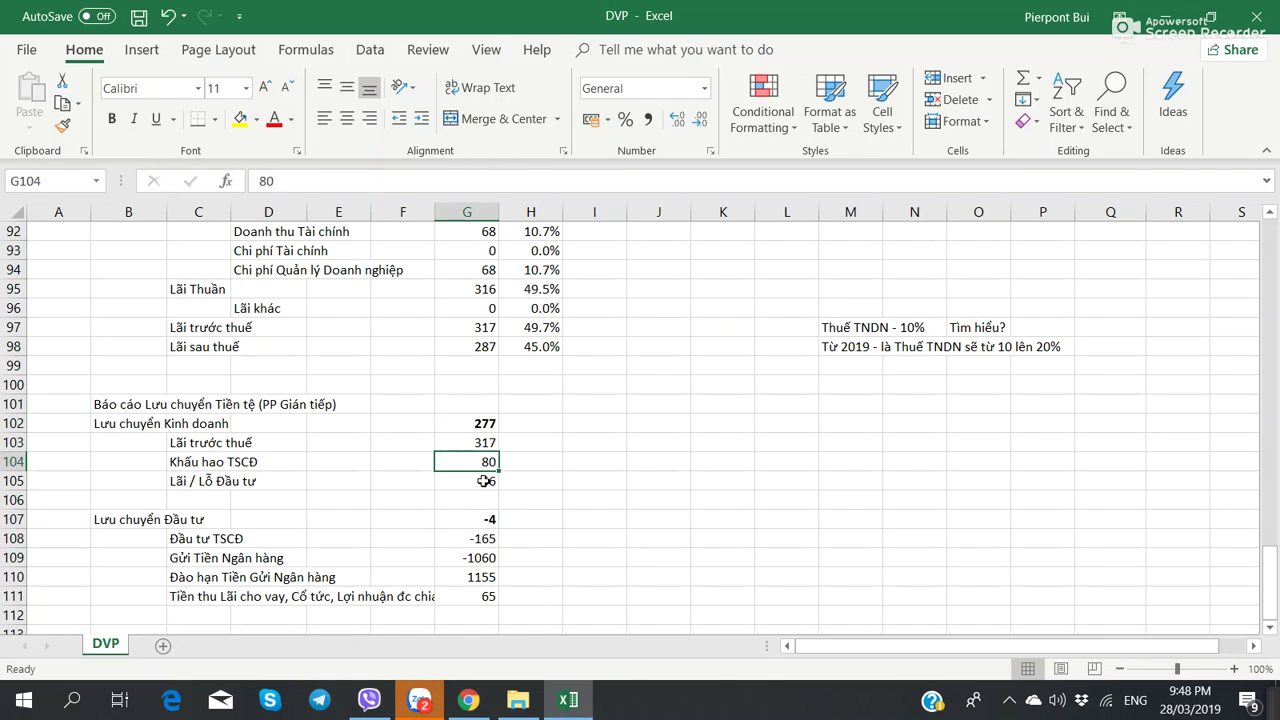
{"action": "left_click", "coordinate": [473, 426]}
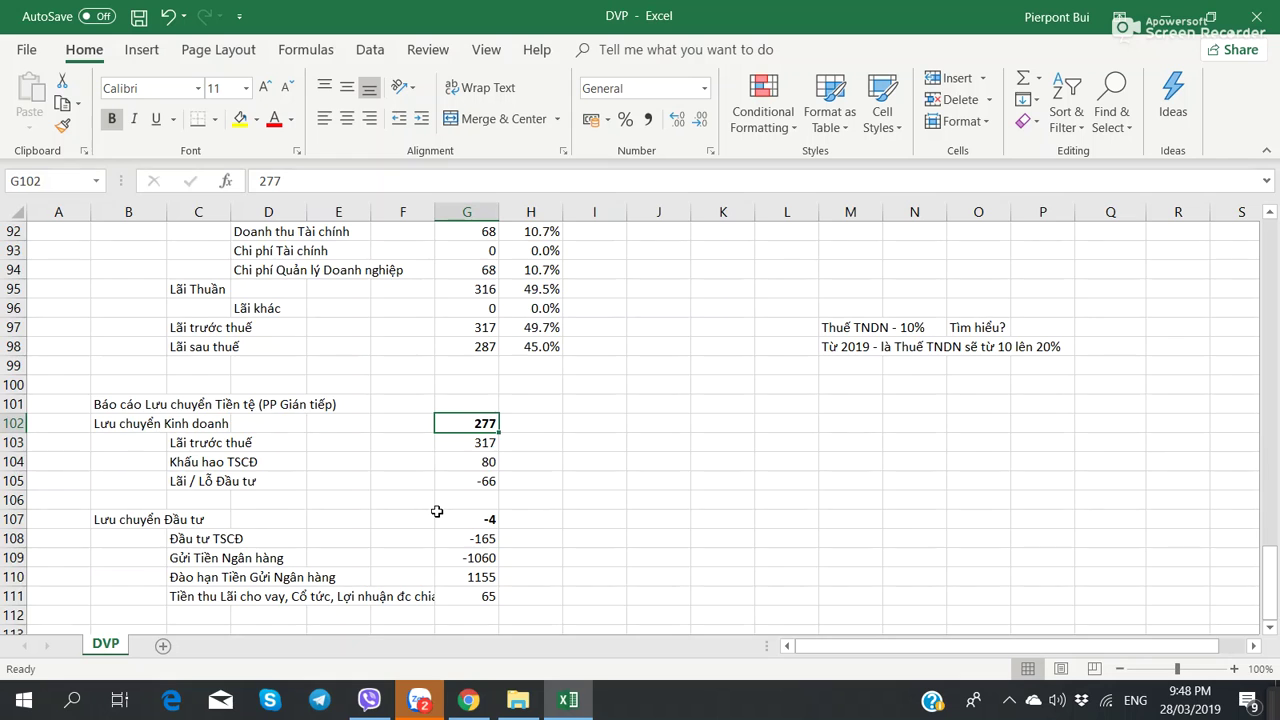
- Add the financing section heading "Lưu chuyển Tài chính" in B113
{"action": "scroll", "coordinate": [437, 508], "scroll_direction": "up", "scroll_amount": 2}
{"action": "scroll", "coordinate": [437, 508], "scroll_direction": "down", "scroll_amount": 2}
{"action": "scroll", "coordinate": [589, 479], "scroll_direction": "down", "scroll_amount": 3}
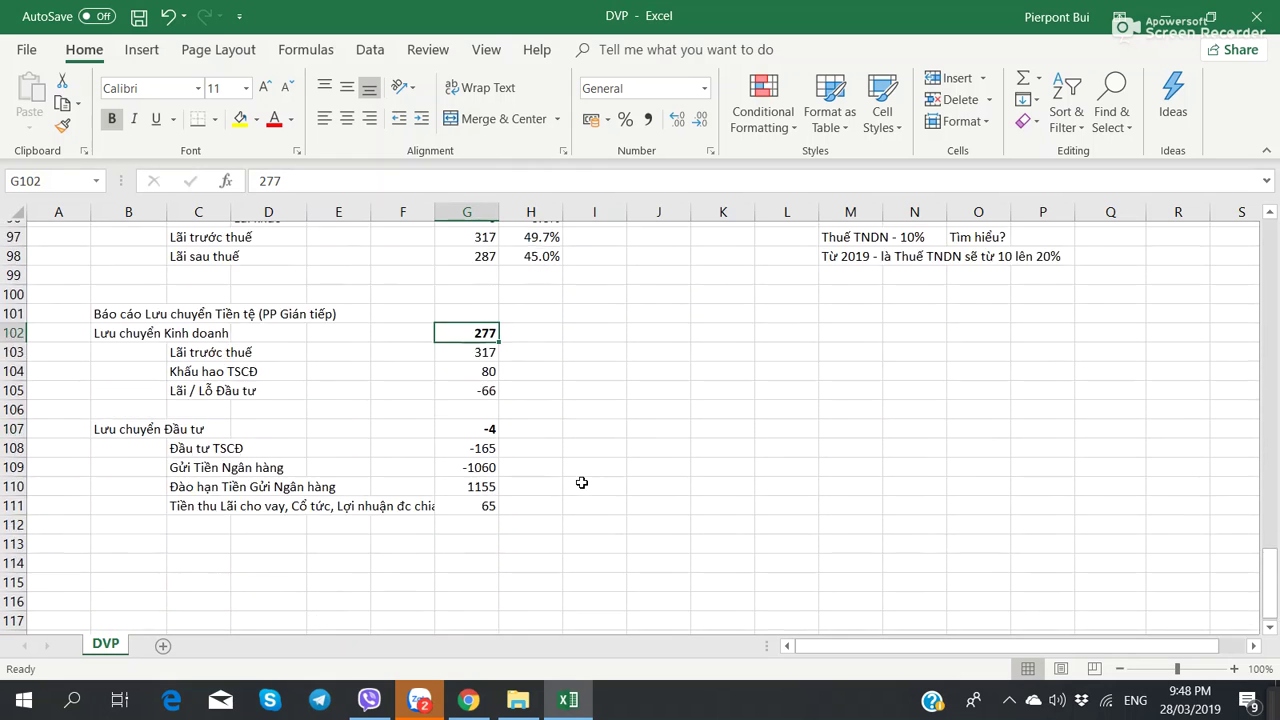
{"action": "left_click", "coordinate": [465, 384]}
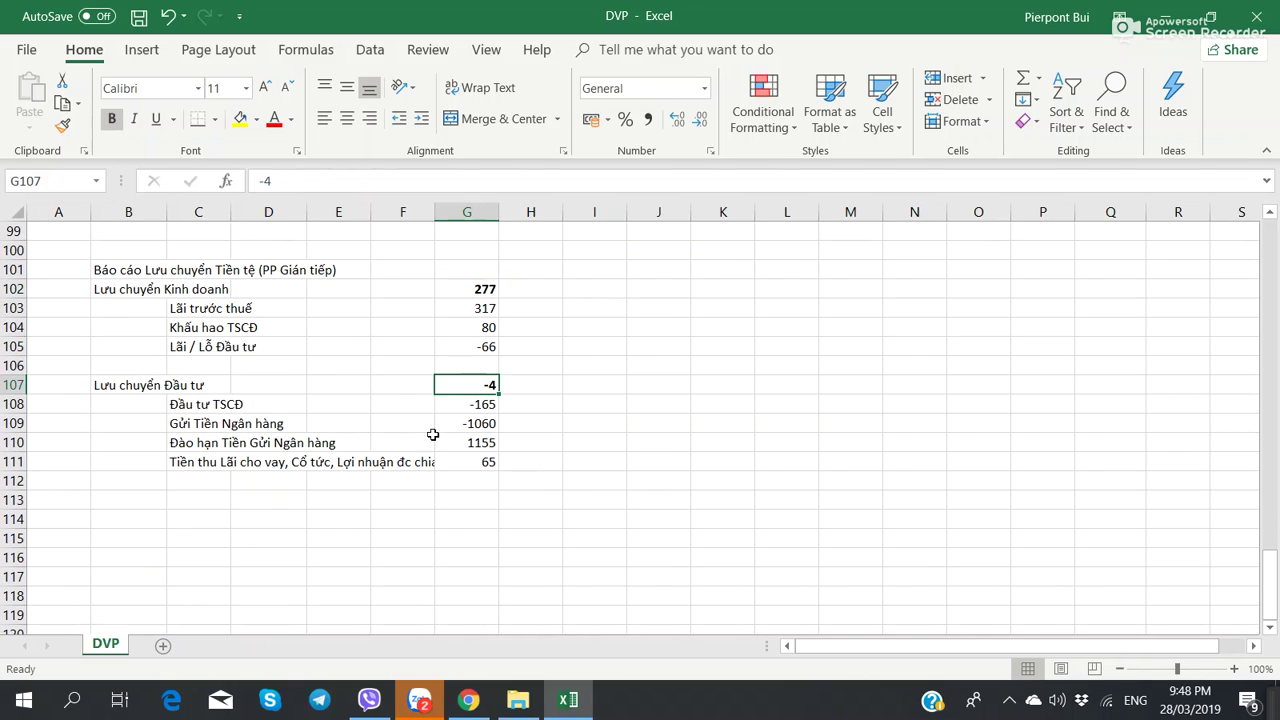
{"action": "left_click", "coordinate": [131, 503]}
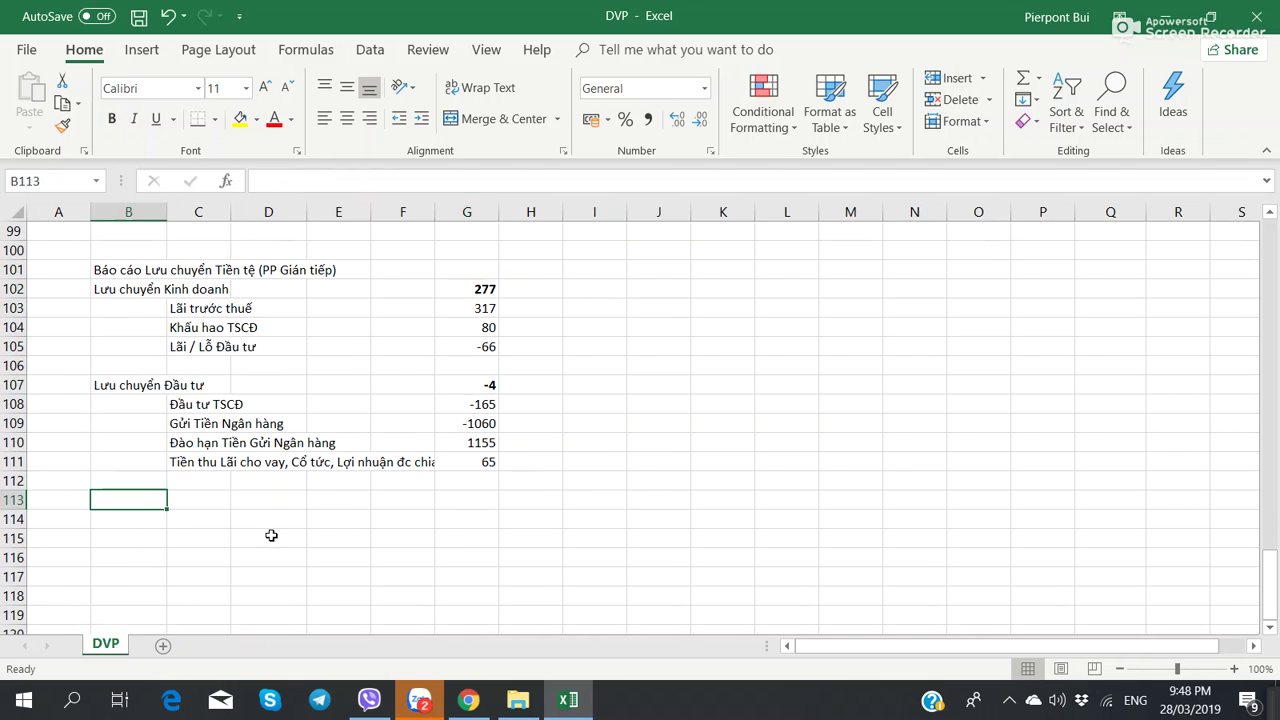
{"action": "type", "text": "Lưu"}
{"action": "type", "text": " chuyển"}
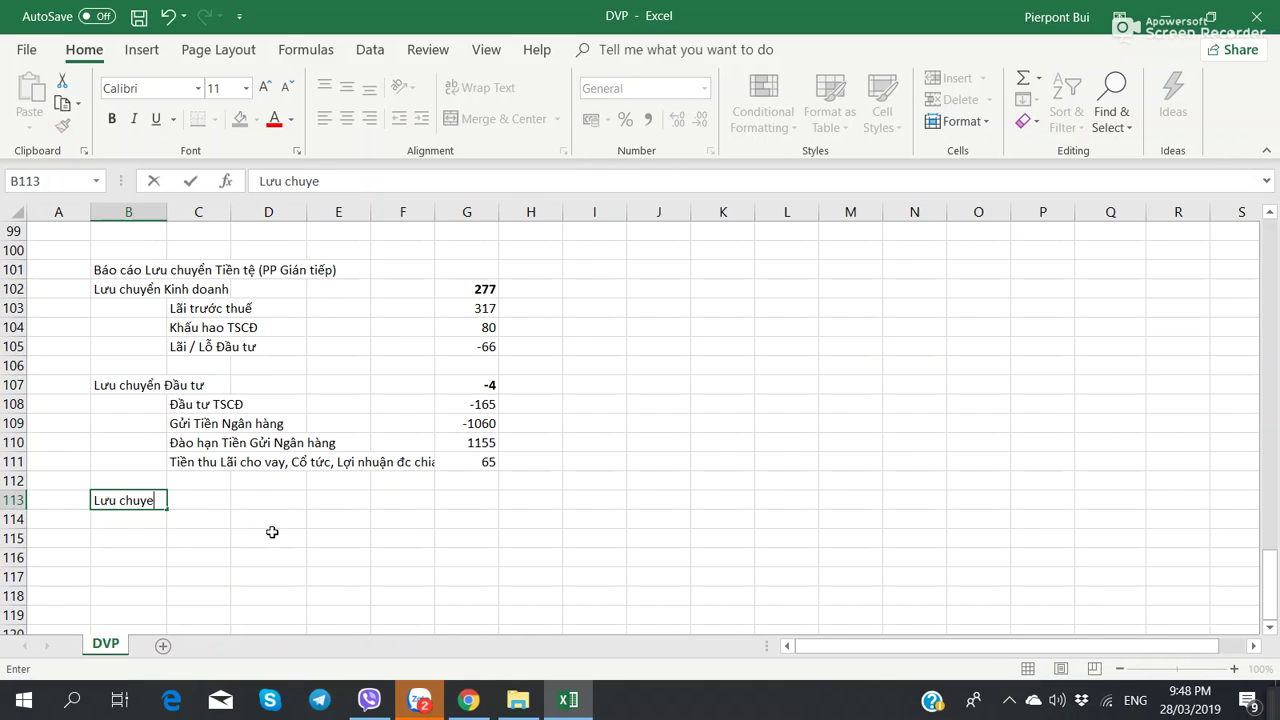
{"action": "type", "text": " Tài chính"}
{"action": "key", "text": "Return"}
- Review the investing and financing lines in the PDF report and note "Bản chất - Rút tiền Ngân hàng ròng - 70 tỷ" in L113
{"action": "key", "text": "Right"}
{"action": "key", "text": "alt+Tab"}
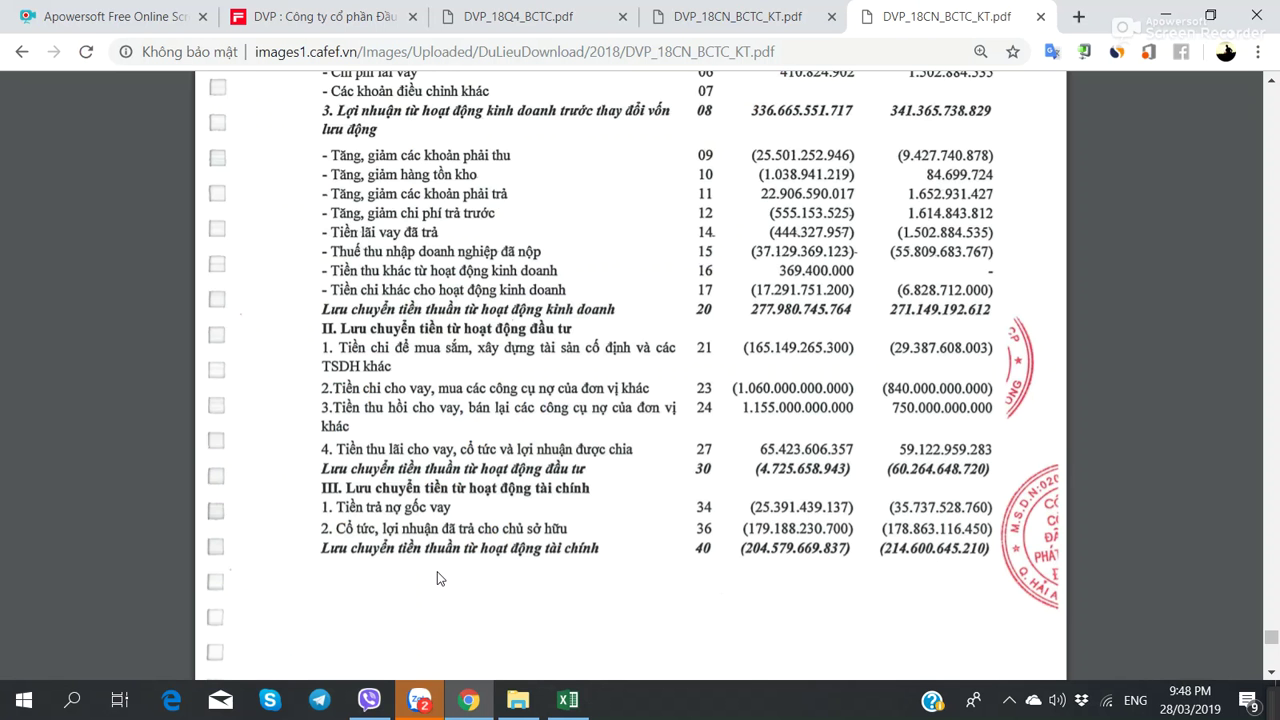
{"action": "scroll", "coordinate": [437, 571], "scroll_direction": "down", "scroll_amount": 3}
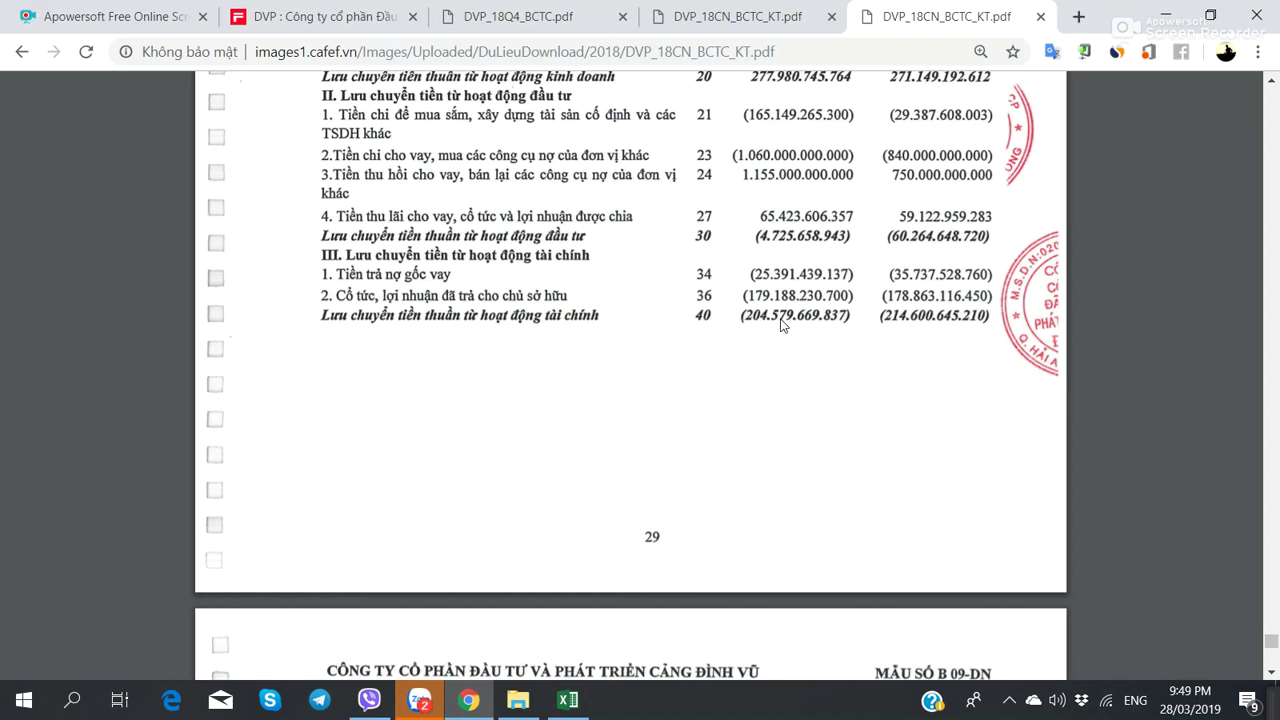
{"action": "scroll", "coordinate": [700, 360], "scroll_direction": "up", "scroll_amount": 3}
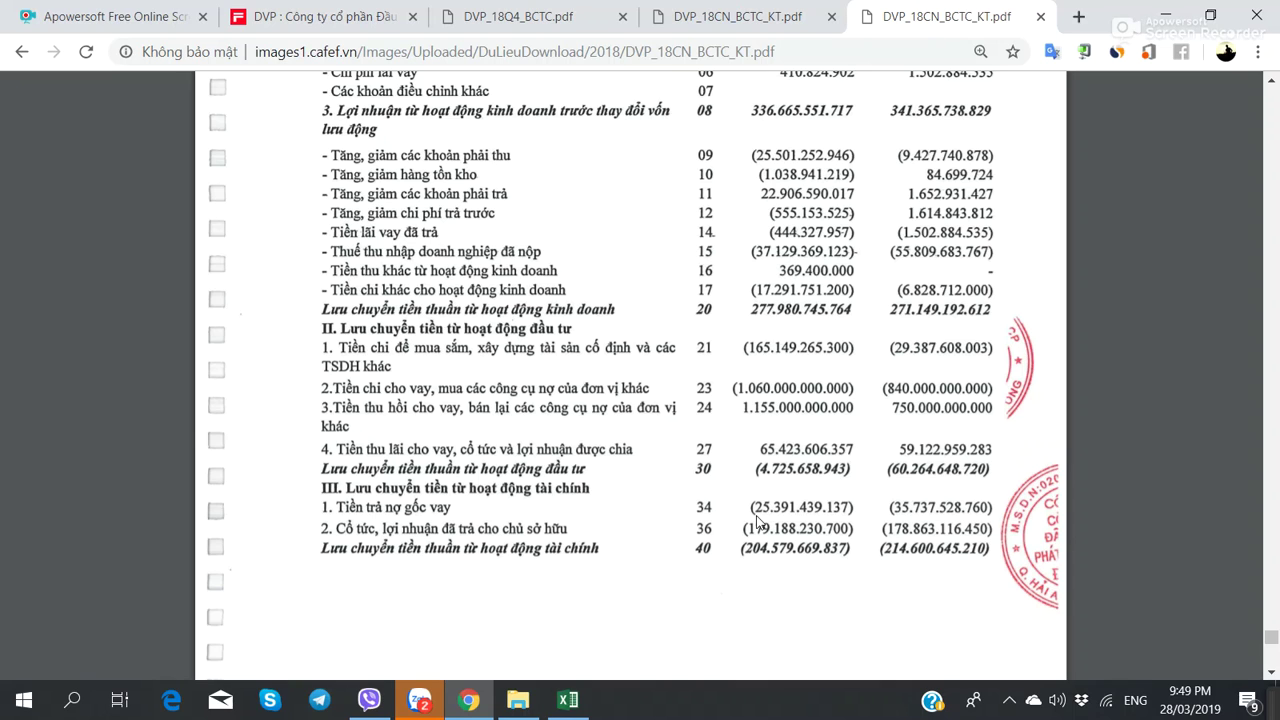
{"action": "key", "text": "alt+Tab"}
{"action": "left_click", "coordinate": [782, 497]}
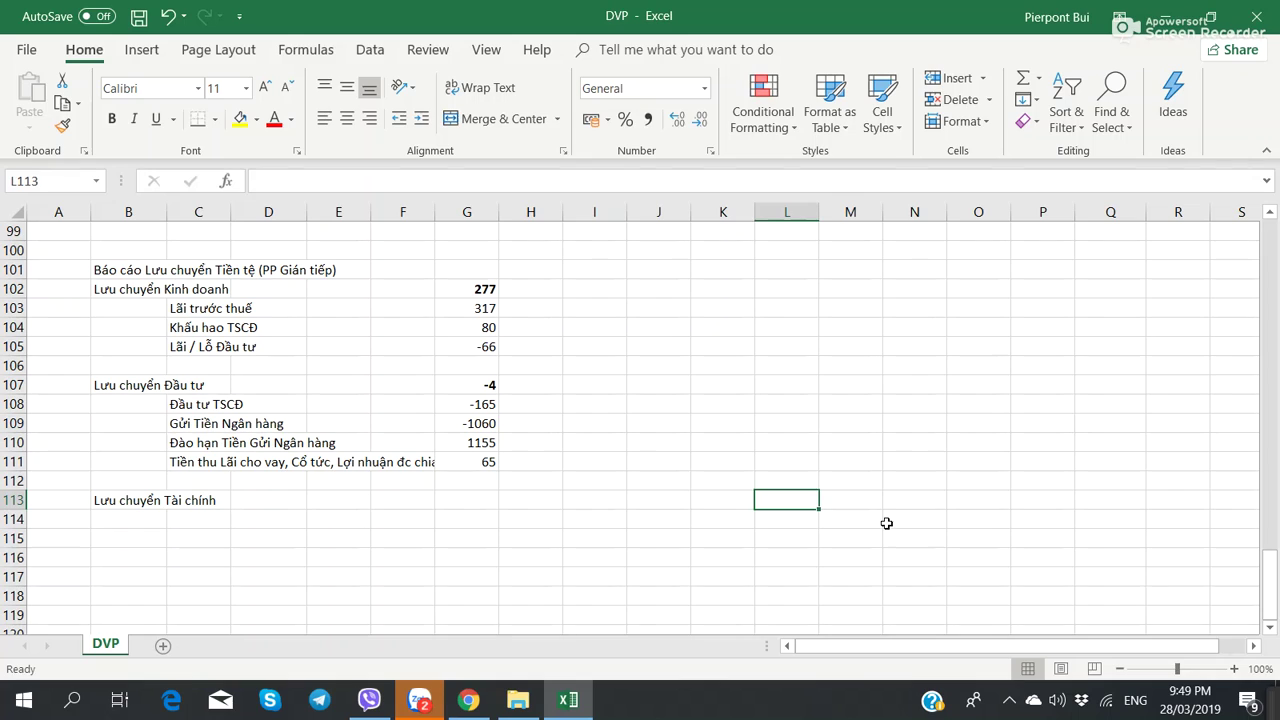
{"action": "type", "text": "Bản cha"}
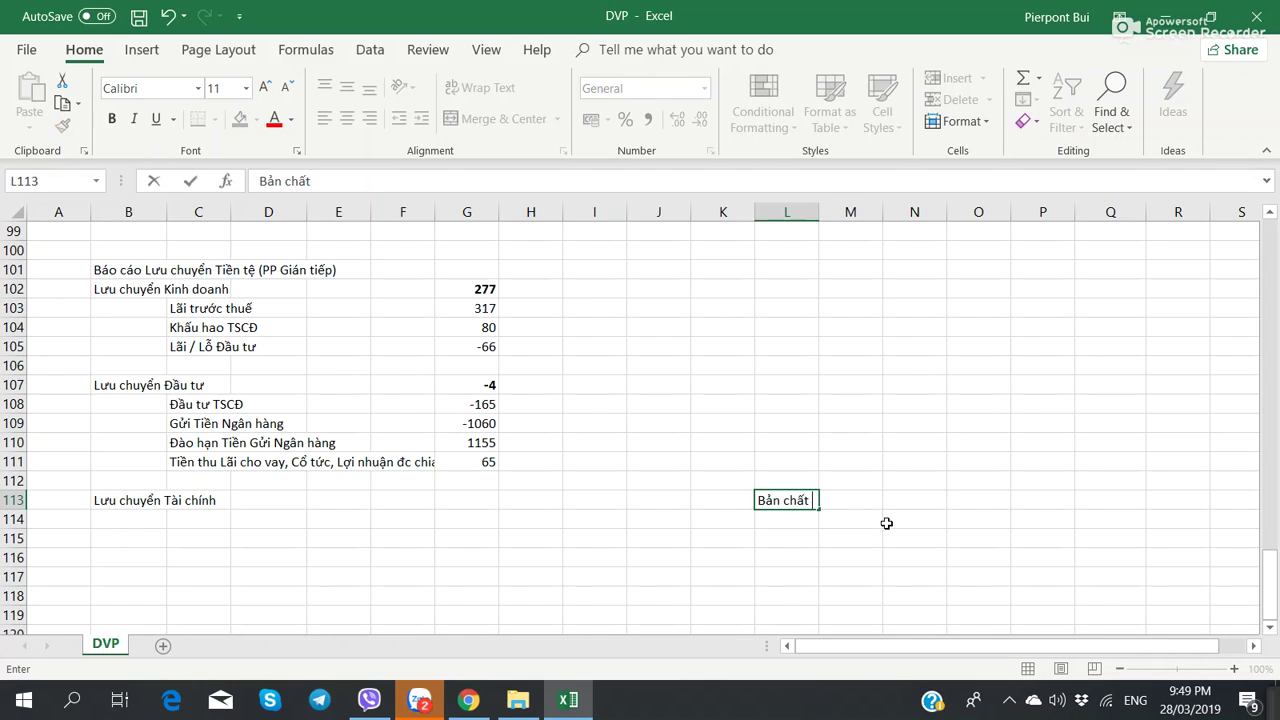
{"action": "type", "text": "t - Rút tiền Ngân hà"}
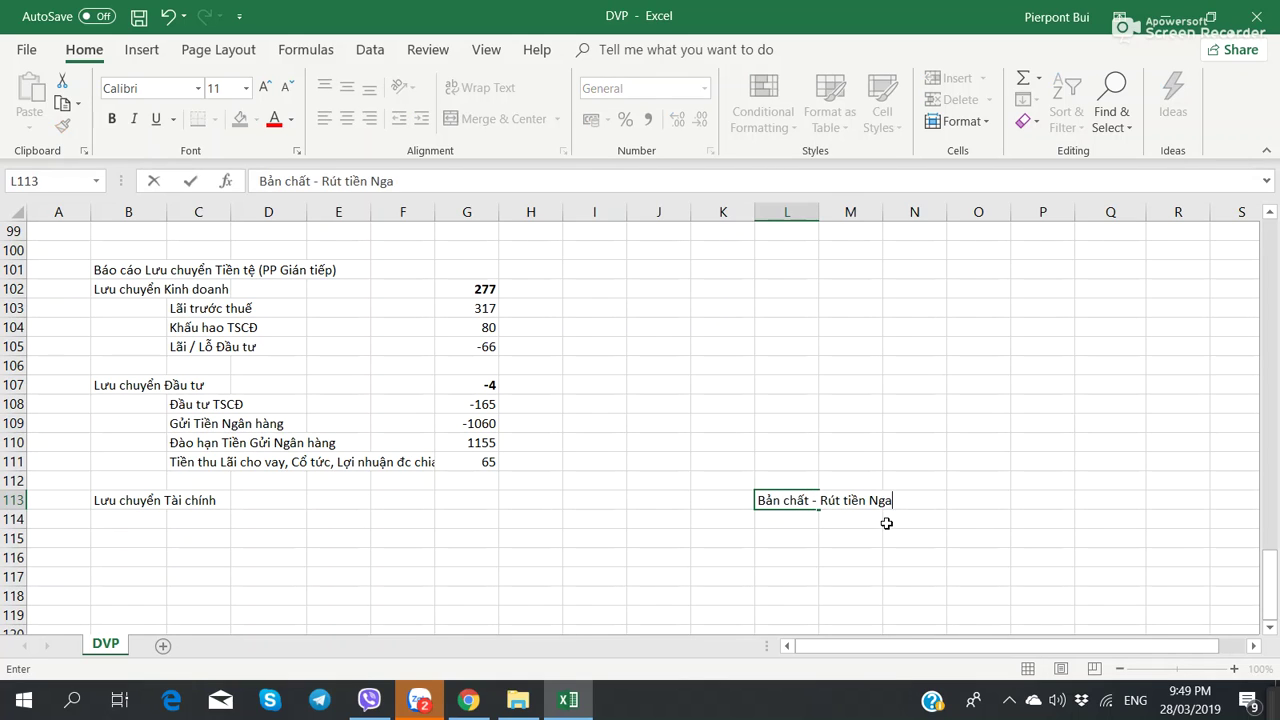
{"action": "type", "text": "ng ròng - "}
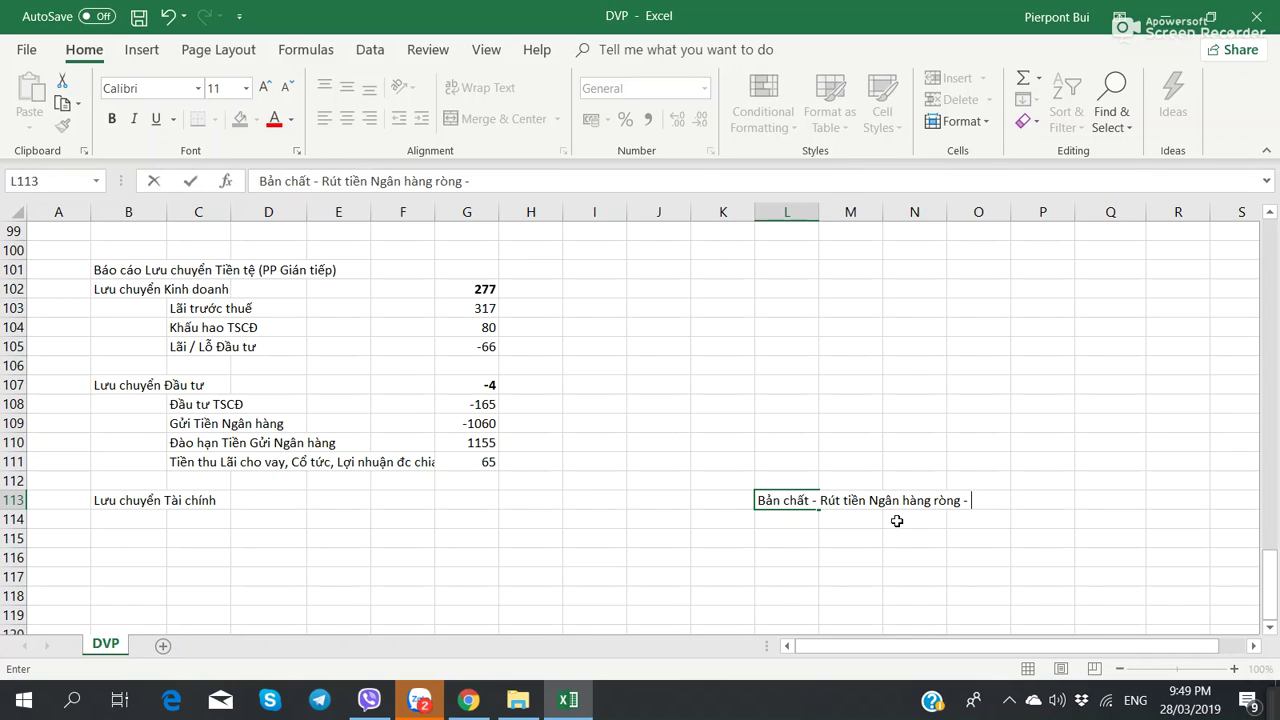
{"action": "type", "text": "70 tỷ"}
{"action": "key", "text": "Return"}
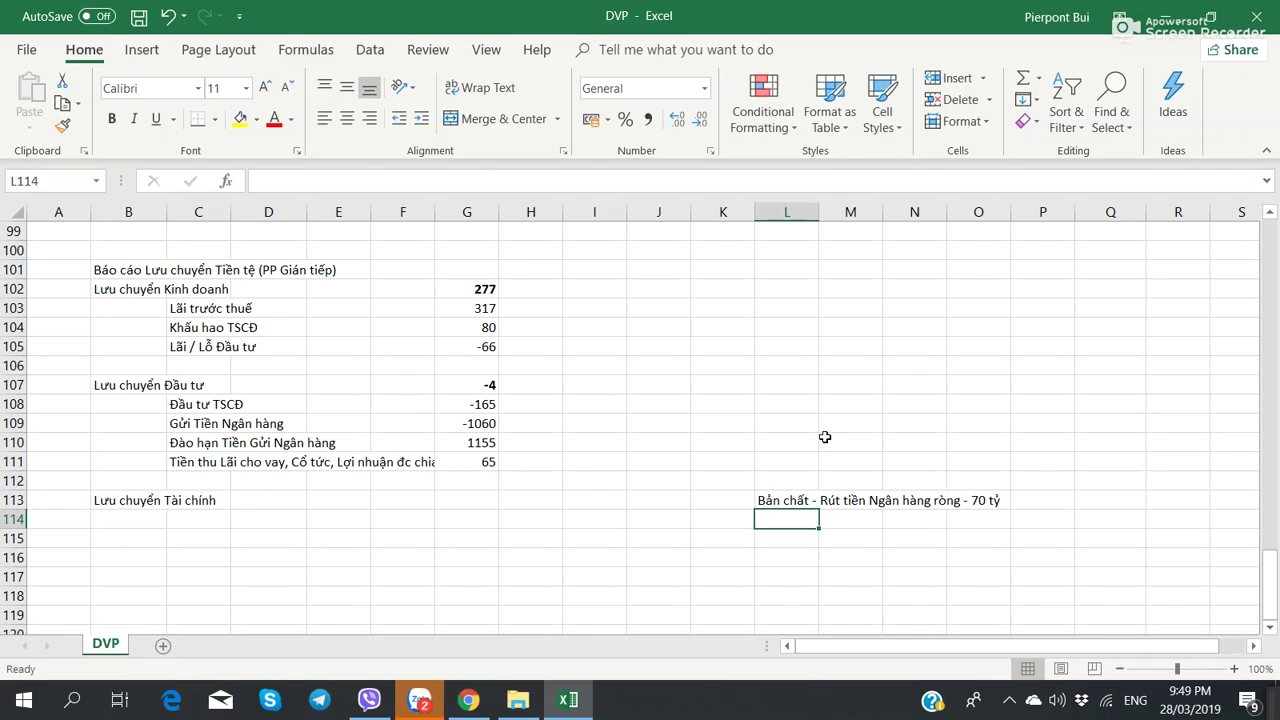
- Write the operating cash flow note "Lãi 287 tỷ, thu tiền Kinh doanh thực là 277 tỷ đồng" in L102
{"action": "left_click", "coordinate": [797, 290]}
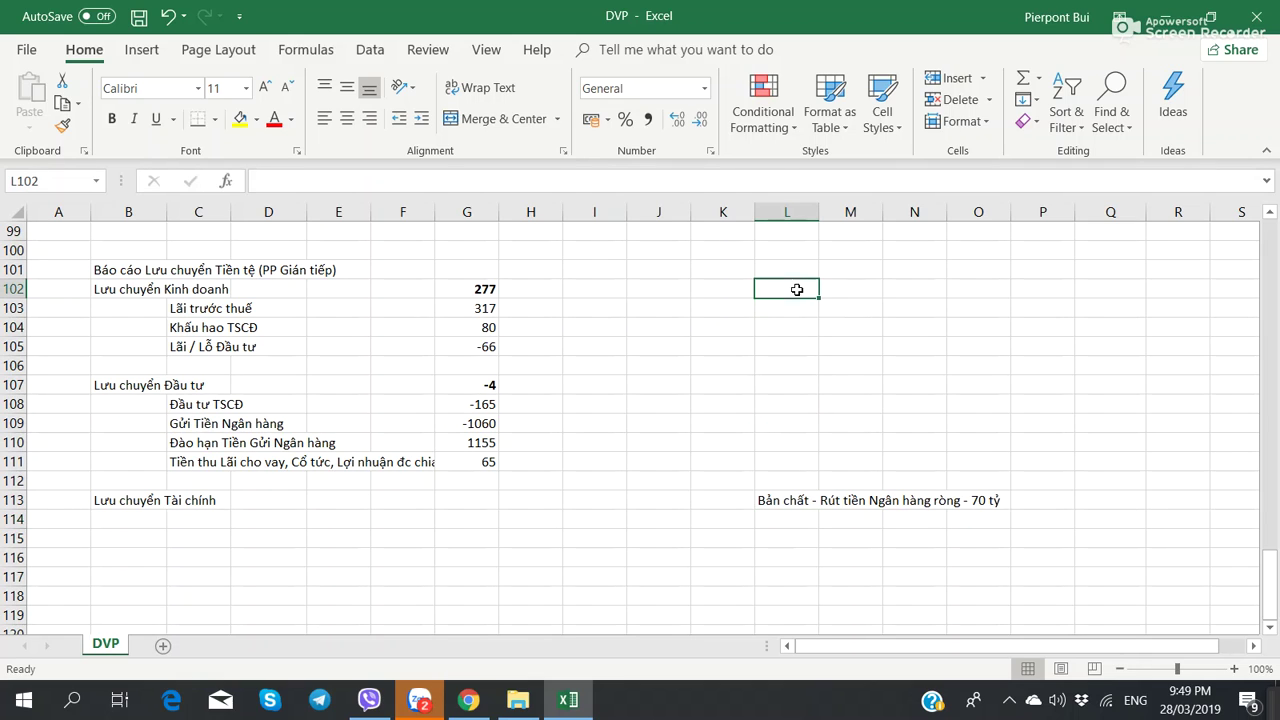
{"action": "type", "text": "Lãi 28"}
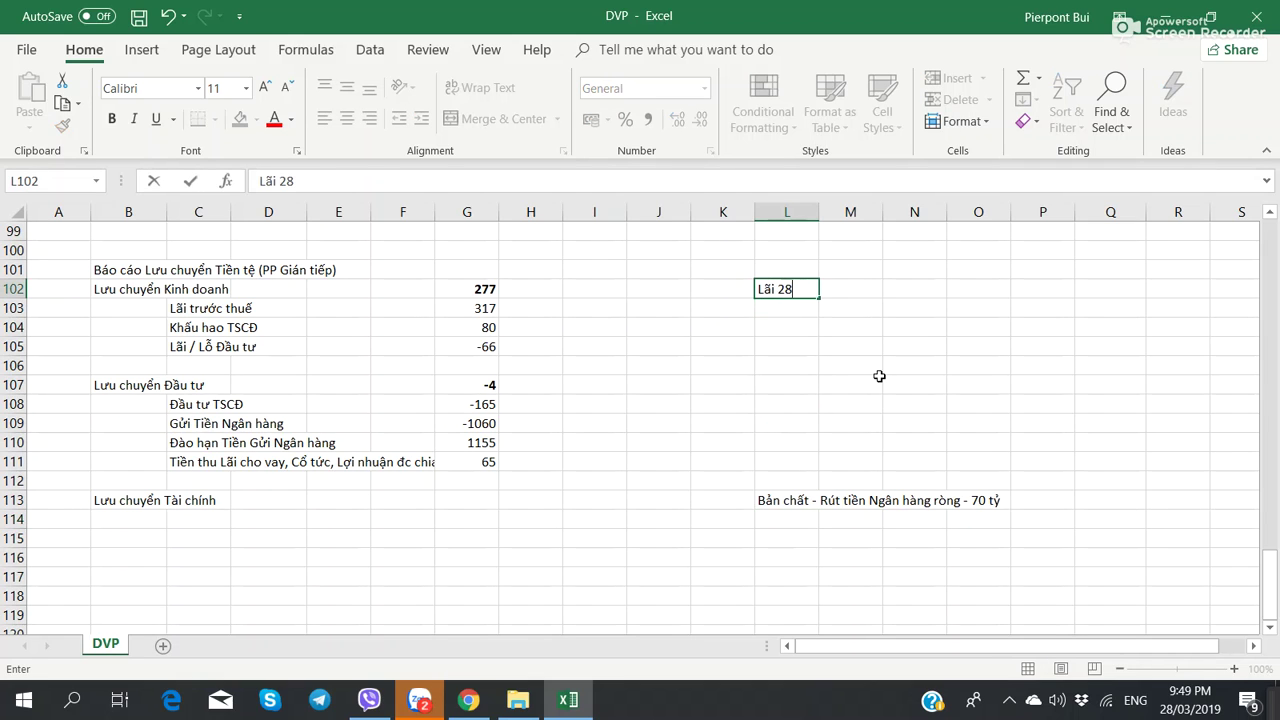
{"action": "type", "text": "7 tỷ, thu tiền Kinh do"}
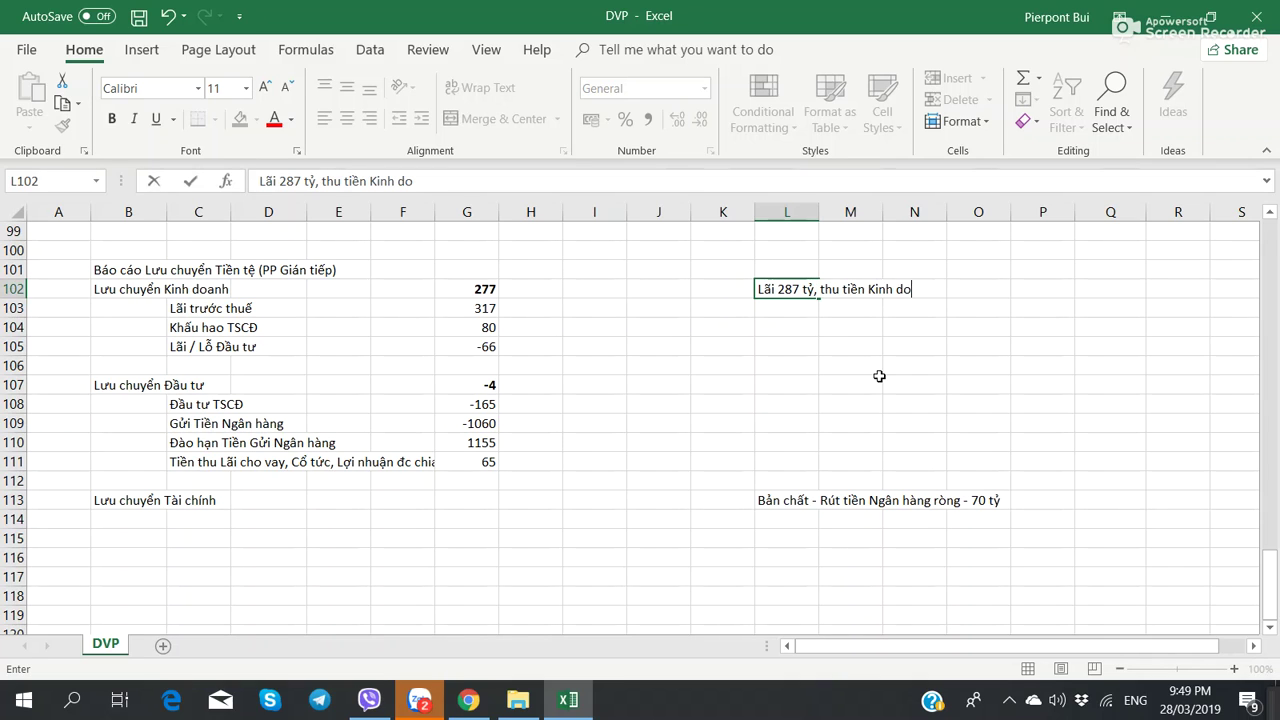
{"action": "type", "text": "anh thuực la"}
{"action": "type", "text": " 2"}
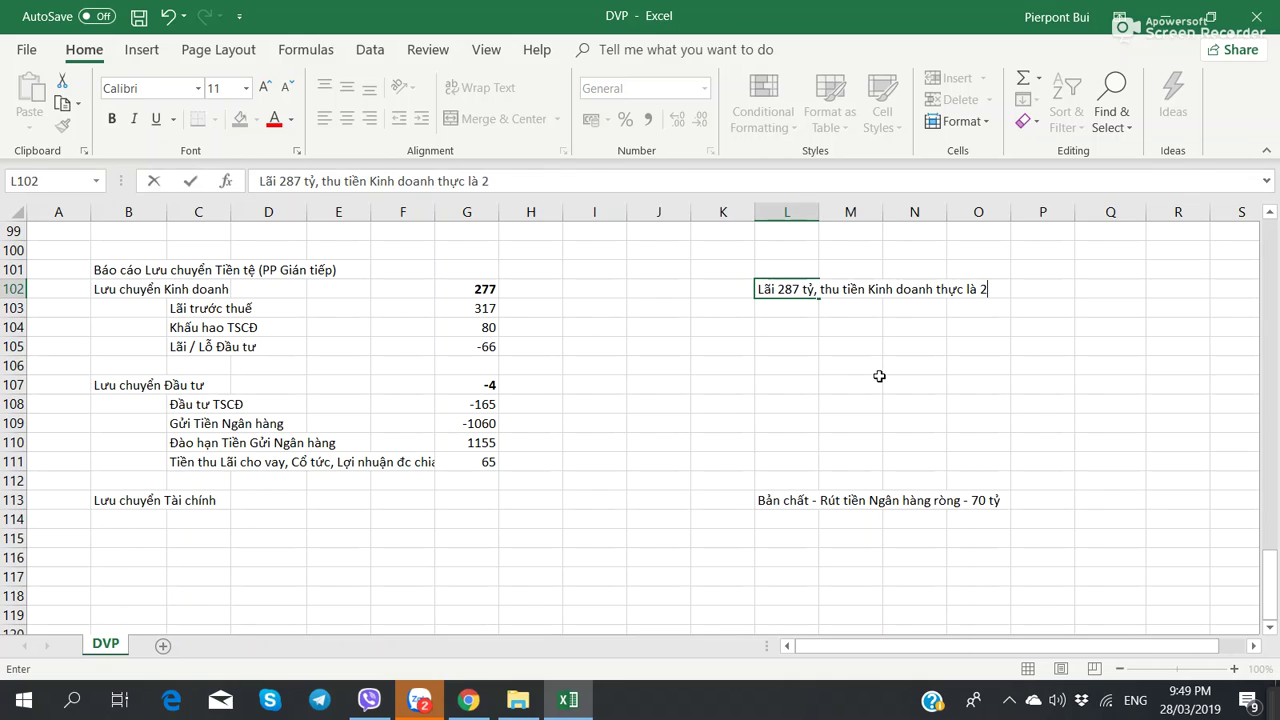
{"action": "type", "text": "77 ty đồng"}
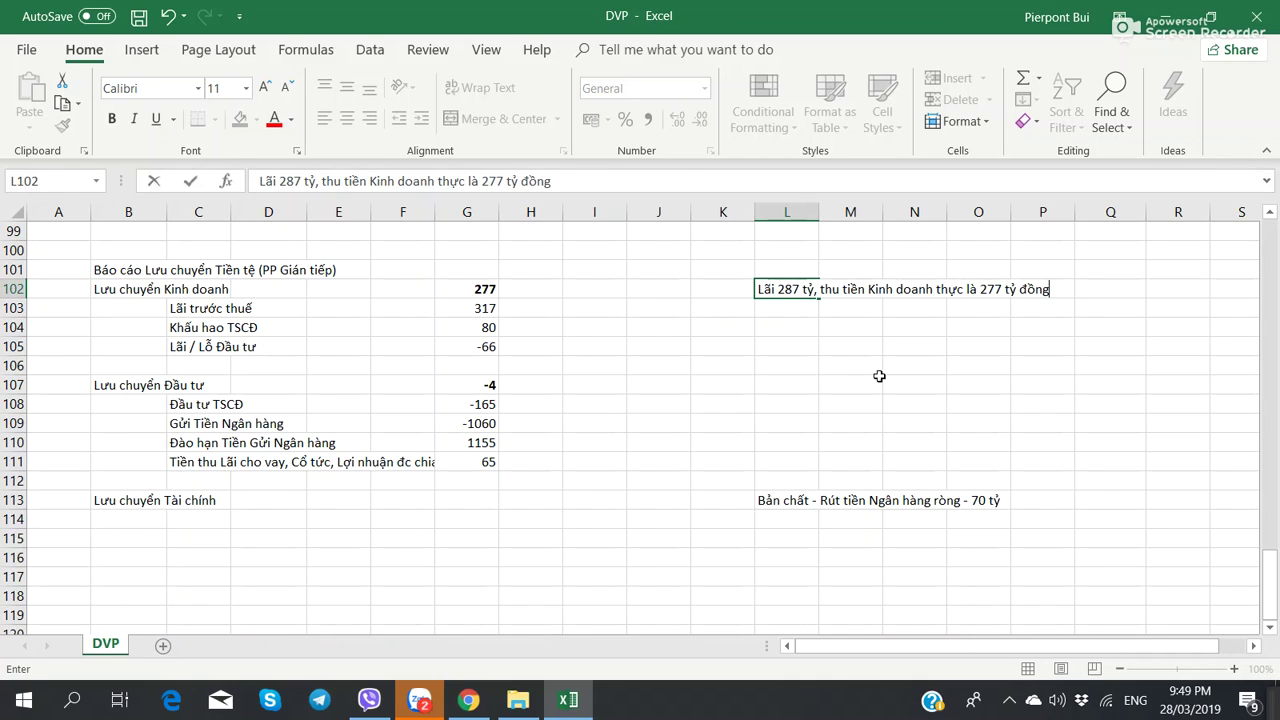
{"action": "key", "text": "Return"}
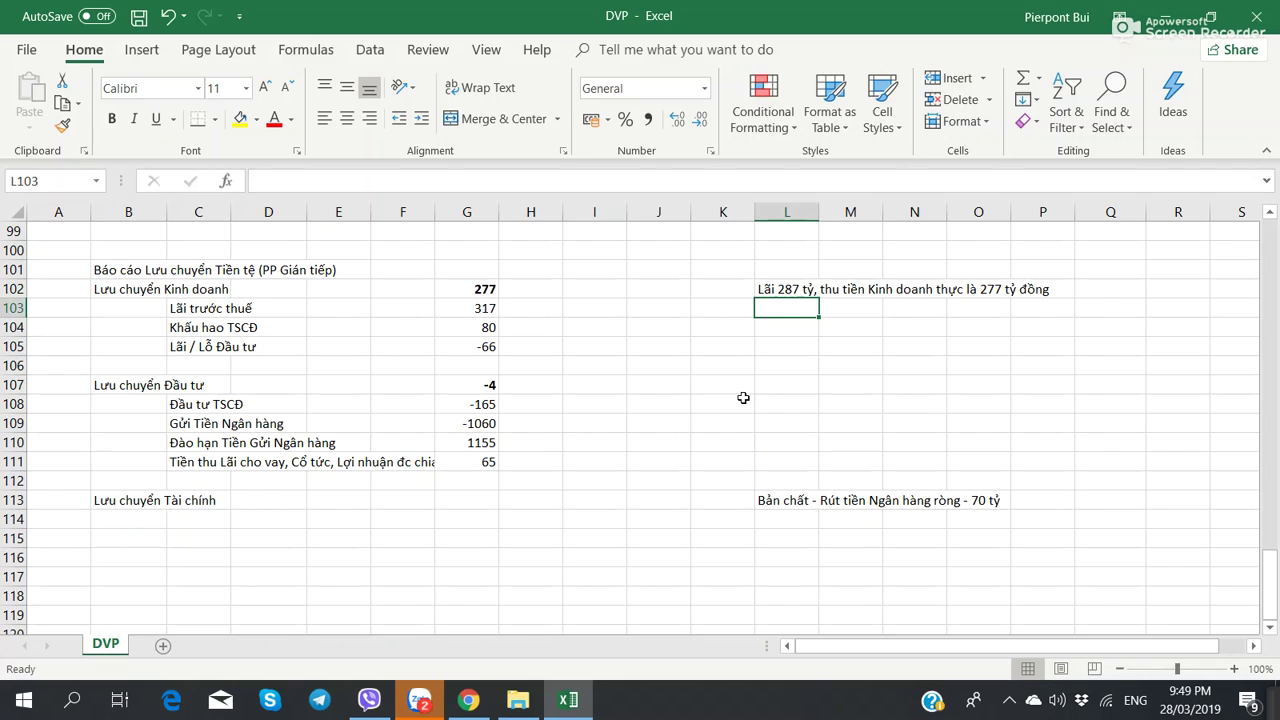
- Write the investing cash flow note "Đầu tư - Cân" in L107
{"action": "left_click", "coordinate": [763, 385]}
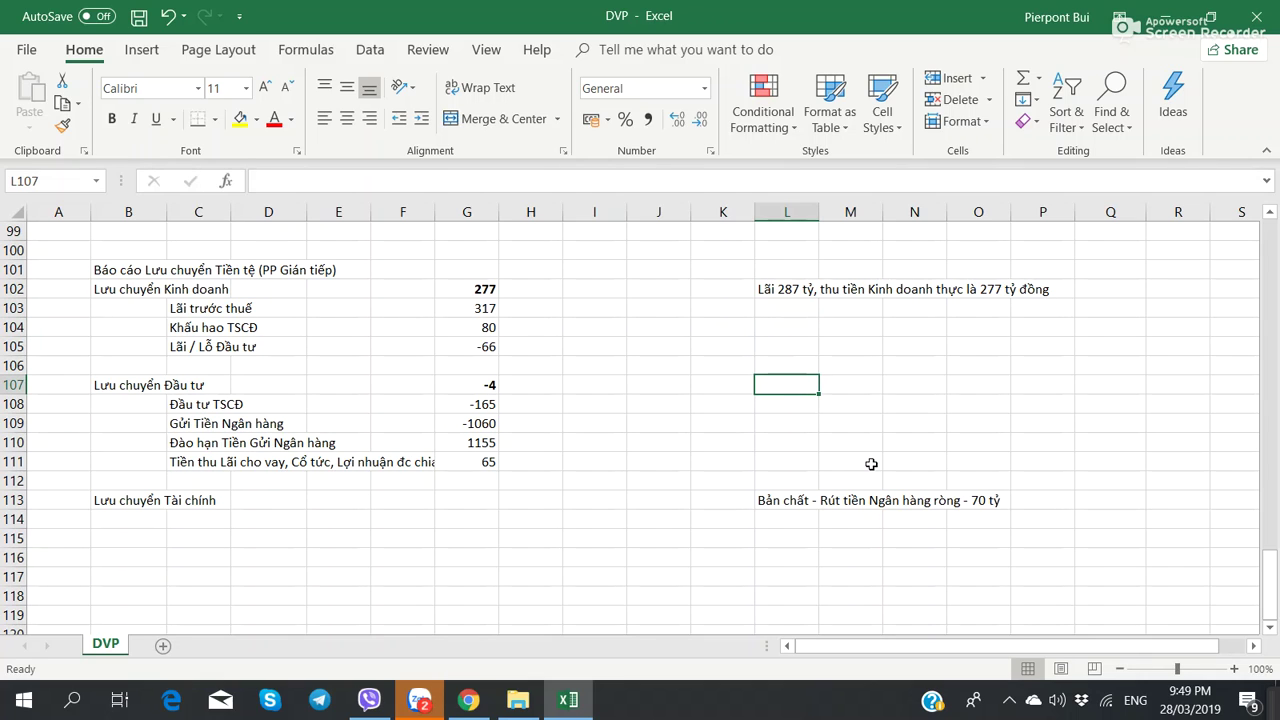
{"action": "type", "text": "Đầu tư"}
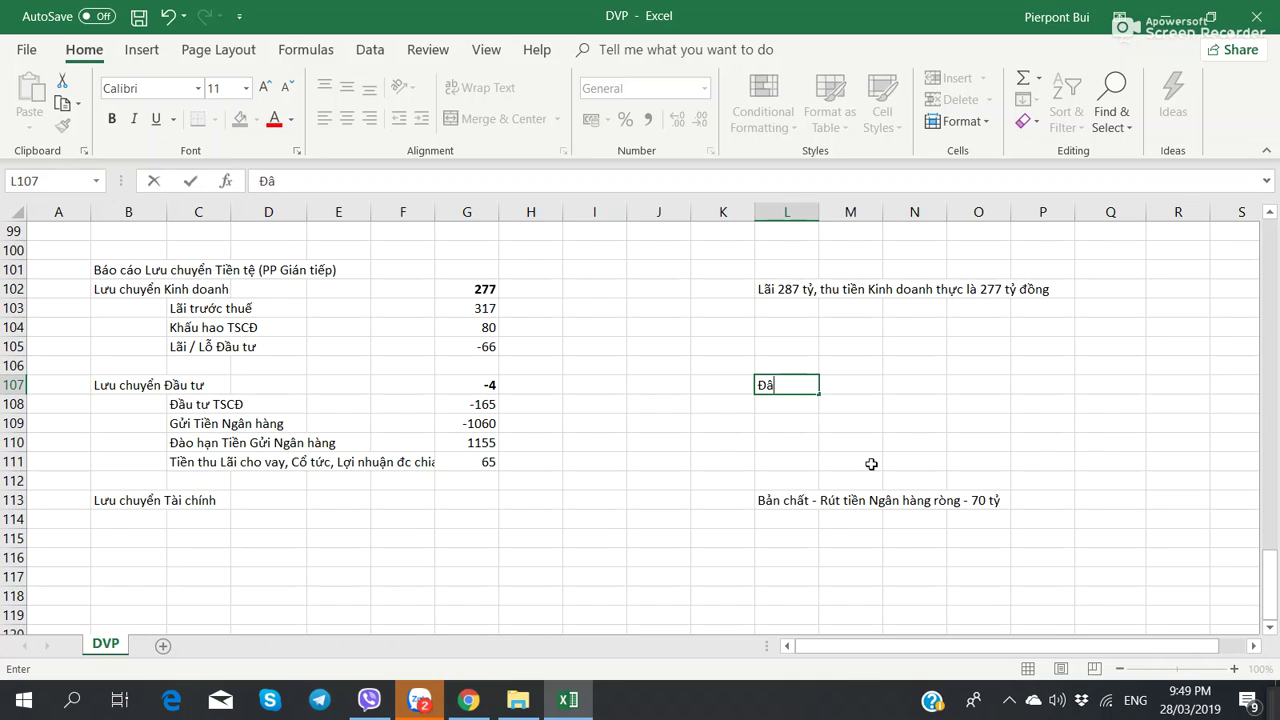
{"action": "type", "text": " - Cân"}
{"action": "key", "text": "Return"}
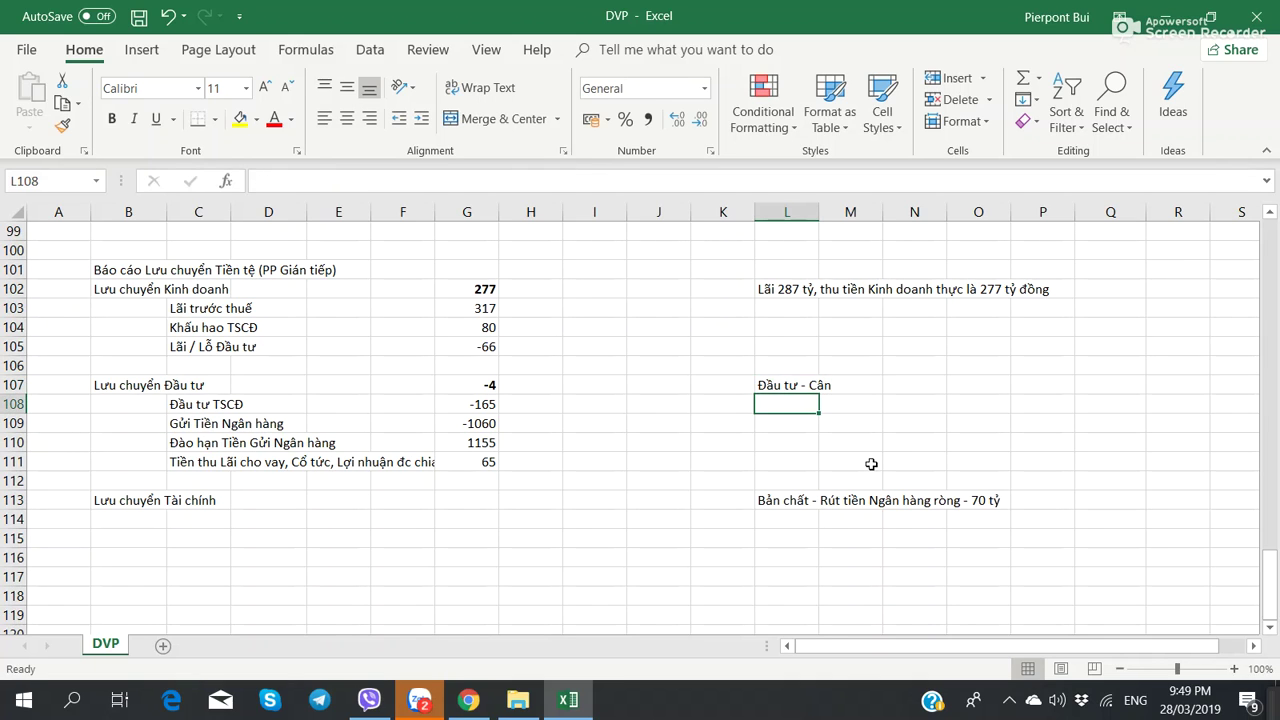
{"action": "type", "text": "Đầu tư"}
{"action": "key", "text": "BackSpace"}
{"action": "key", "text": "BackSpace"}
{"action": "key", "text": "BackSpace"}
{"action": "key", "text": "BackSpace"}
{"action": "key", "text": "BackSpace"}
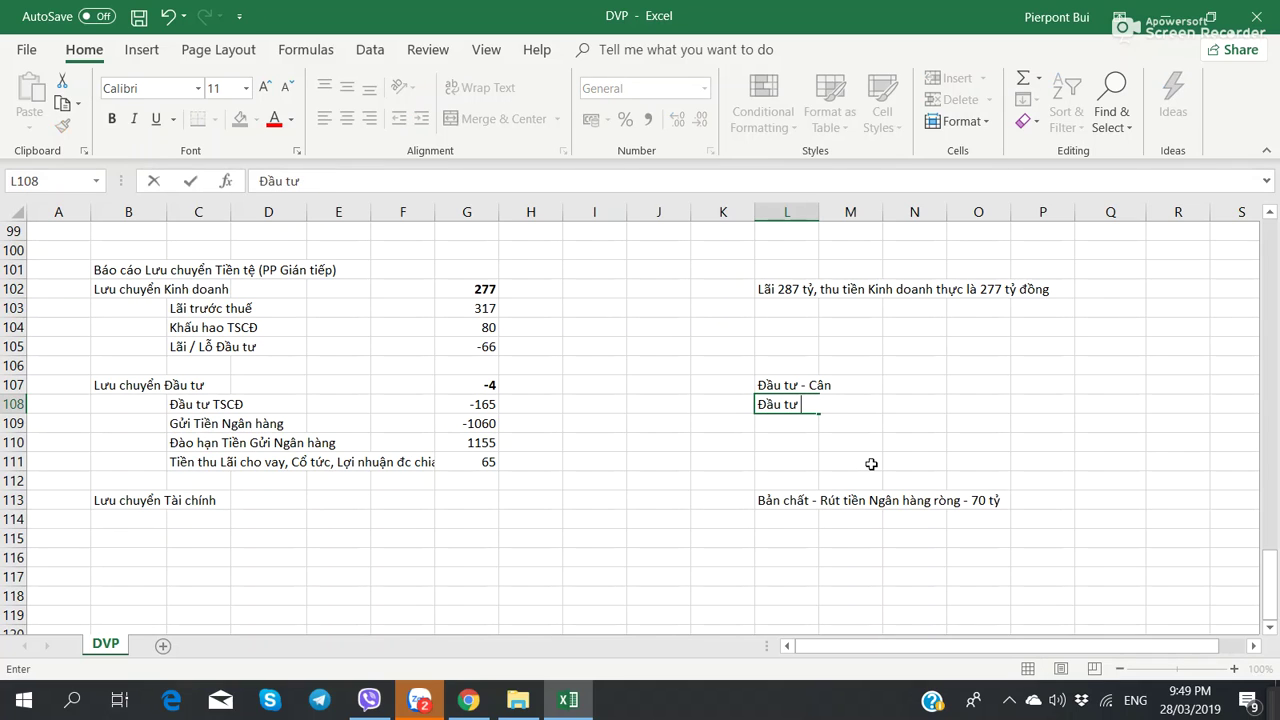
{"action": "key", "text": "BackSpace"}
{"action": "key", "text": "BackSpace"}
- Write the note "Rút tiền Gửi 95 tỷ + Lãi Tiền gửi, Cổ tức, Lợi nhuận được chia - 65 tỷ" in L108
{"action": "type", "text": "Rut tiền Gửi"}
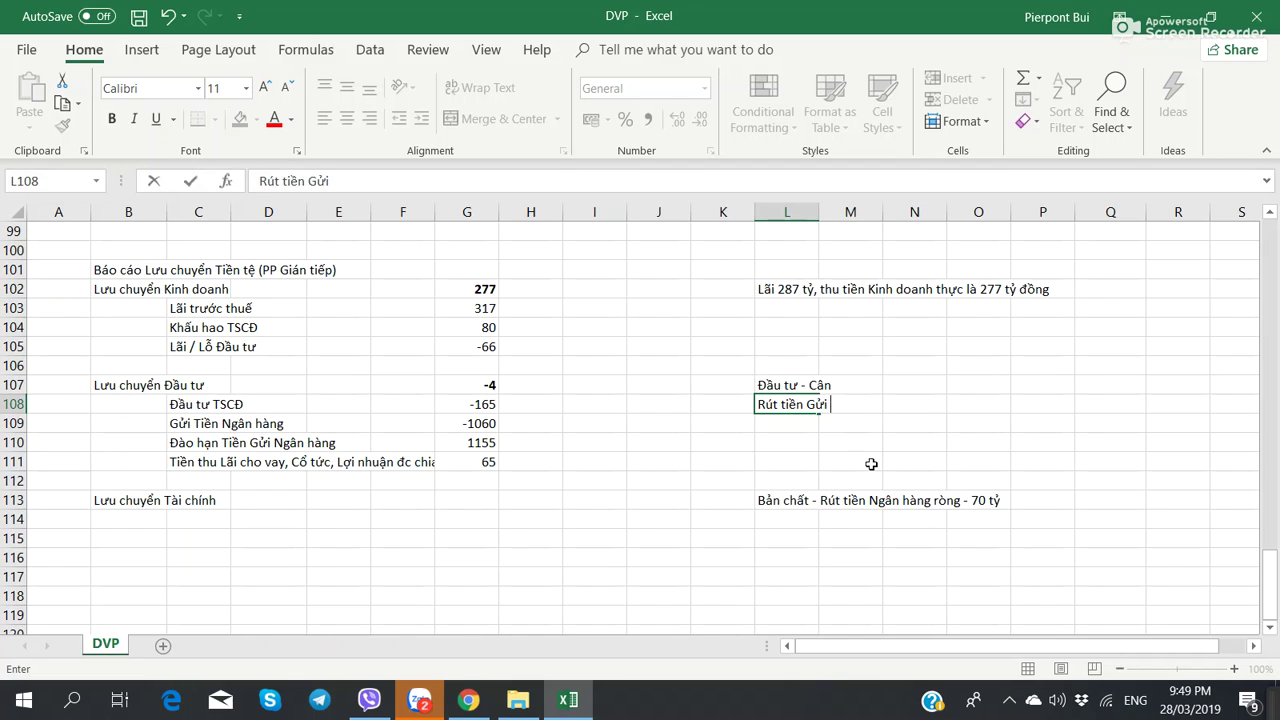
{"action": "type", "text": " 95 tỷ + Lãi Tiền gửi"}
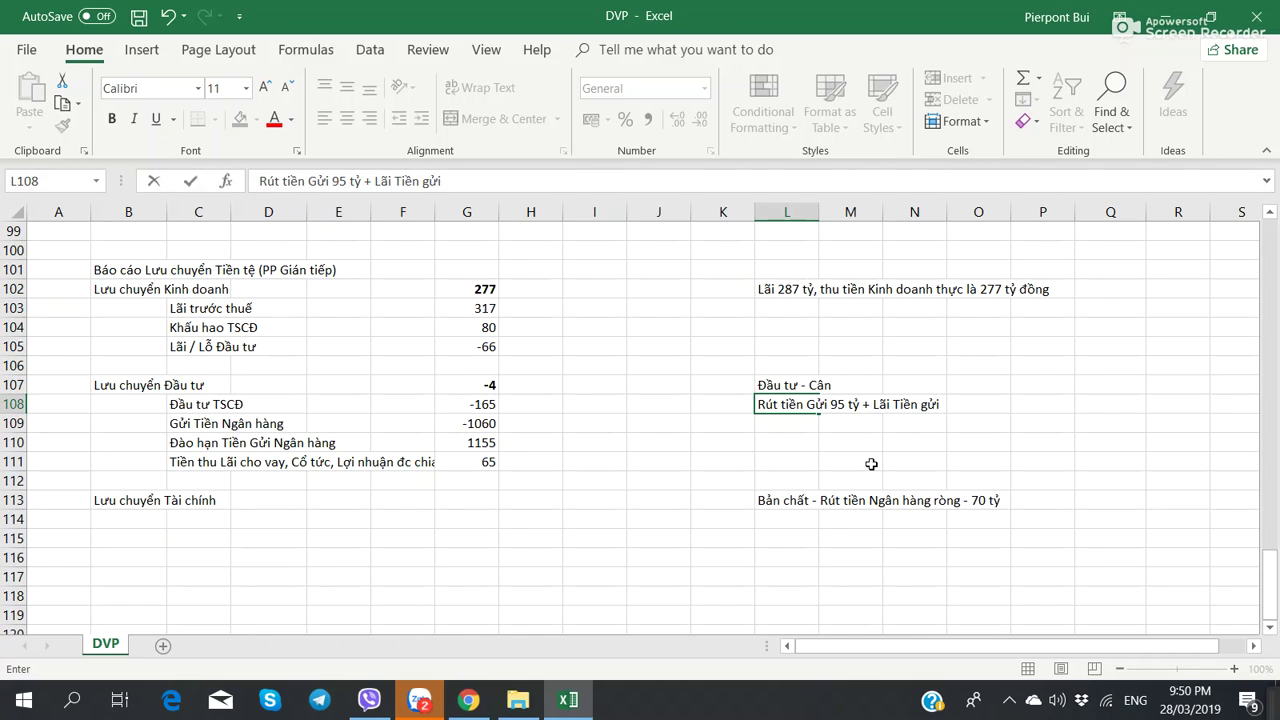
{"action": "type", "text": ", Cổ tứ "}
{"action": "type", "text": " Lợ"}
{"action": "key", "text": "BackSpace"}
{"action": "key", "text": "BackSpace"}
{"action": "type", "text": "Lợi nhuaajn"}
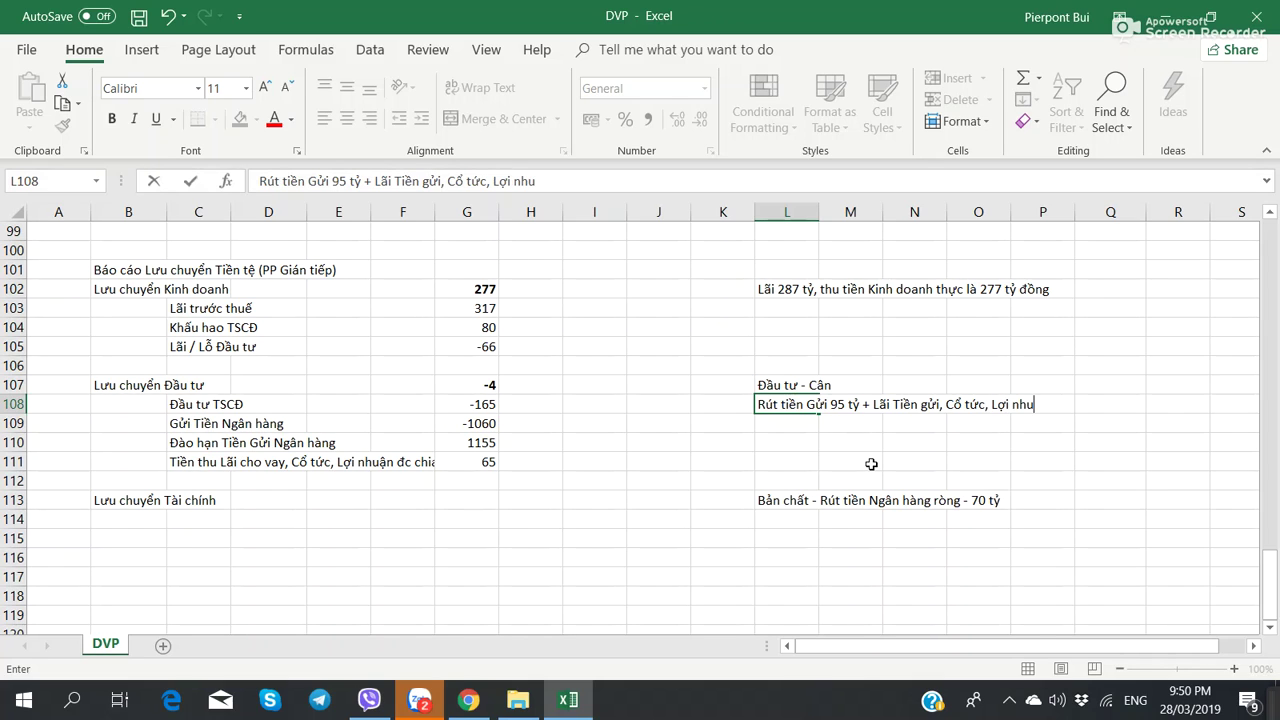
{"action": "key", "text": "BackSpace"}
{"action": "key", "text": "BackSpace"}
{"action": "key", "text": "BackSpace"}
{"action": "key", "text": "BackSpace"}
{"action": "type", "text": "ận được chia "}
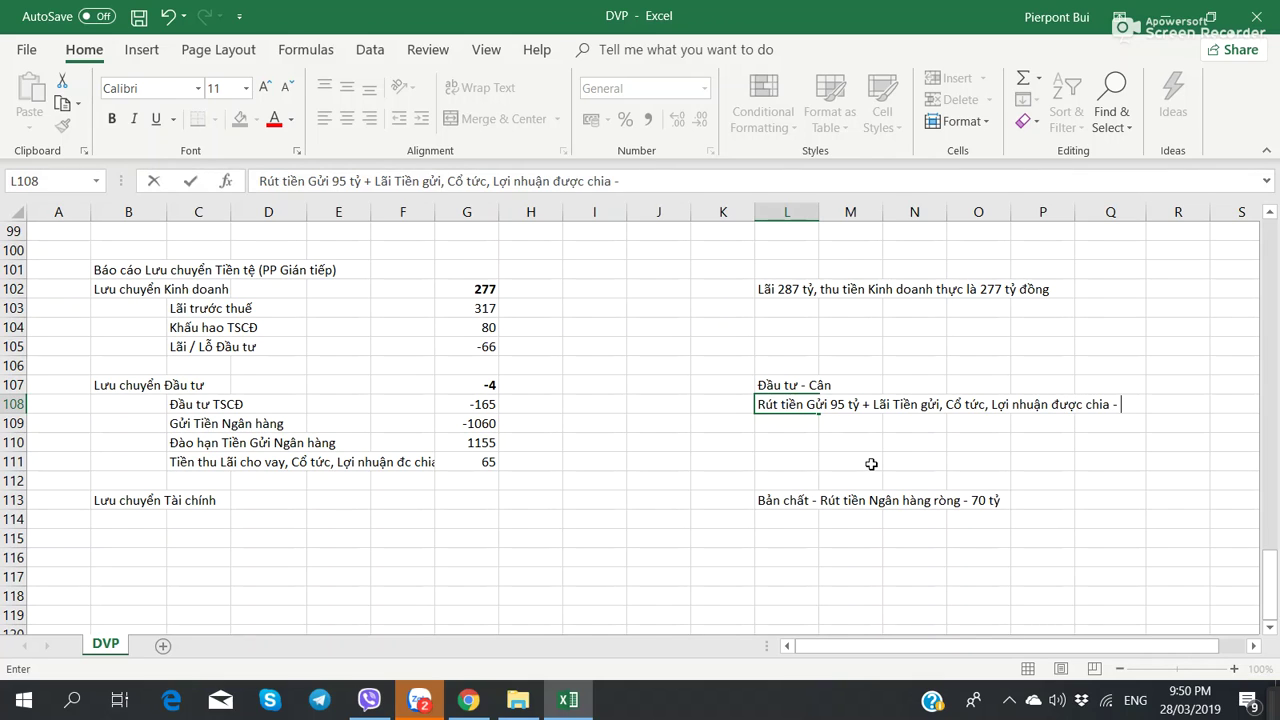
{"action": "type", "text": "- 65 tỷ"}
{"action": "key", "text": "Return"}
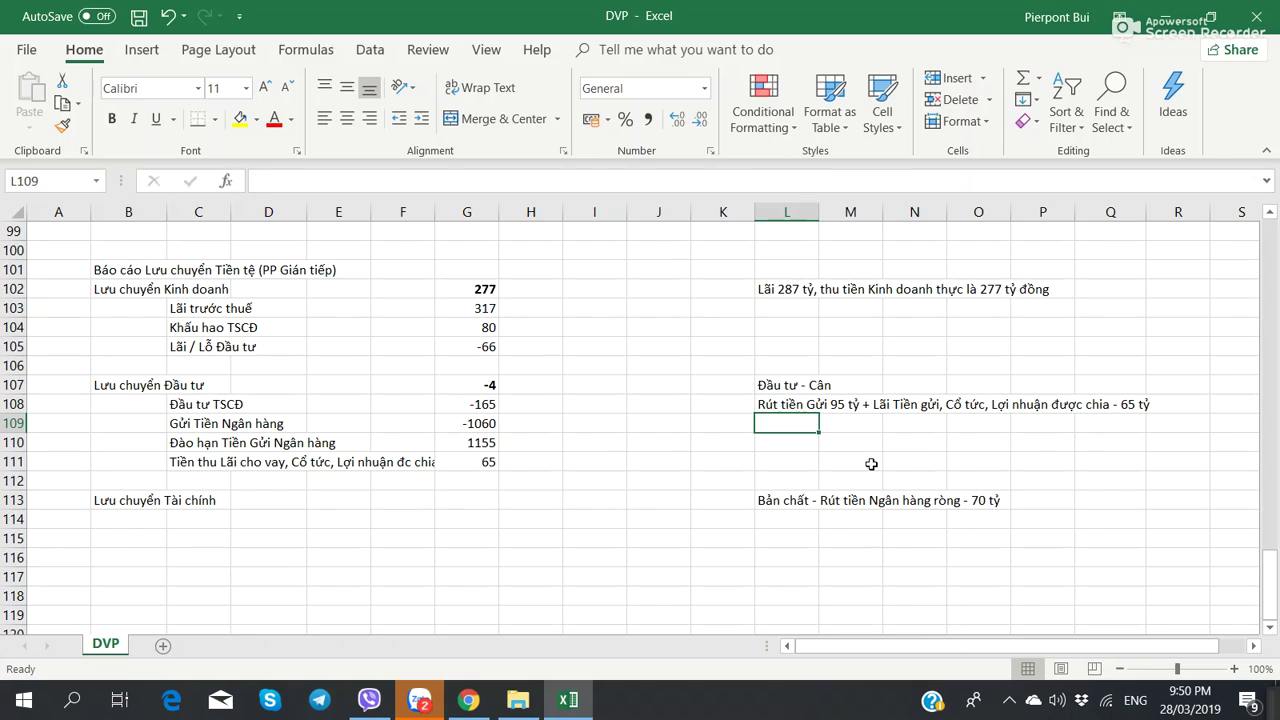
- Write the note "Cân với Đầu tư Tài sản Cố định thêm 165 tỷ đồng" in L109
{"action": "type", "text": "Câ v"}
{"action": "type", "text": "n vơ"}
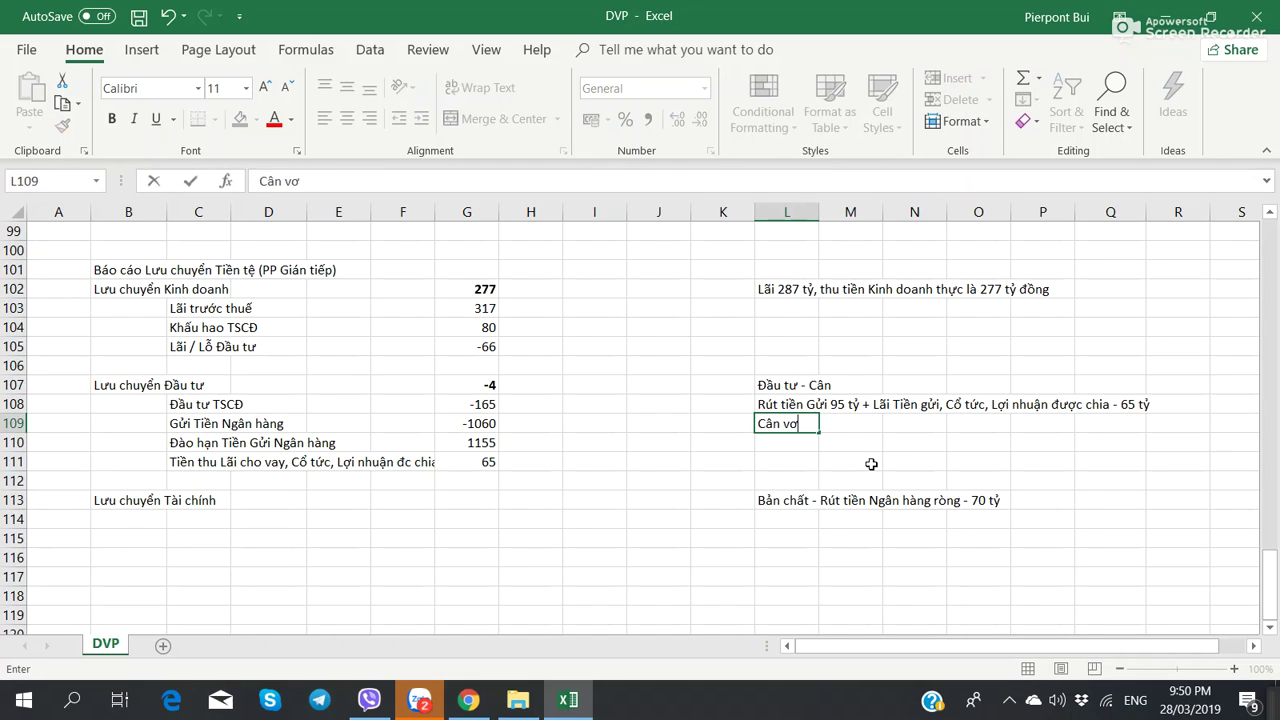
{"action": "type", "text": "i Đầu tư Tài sản"}
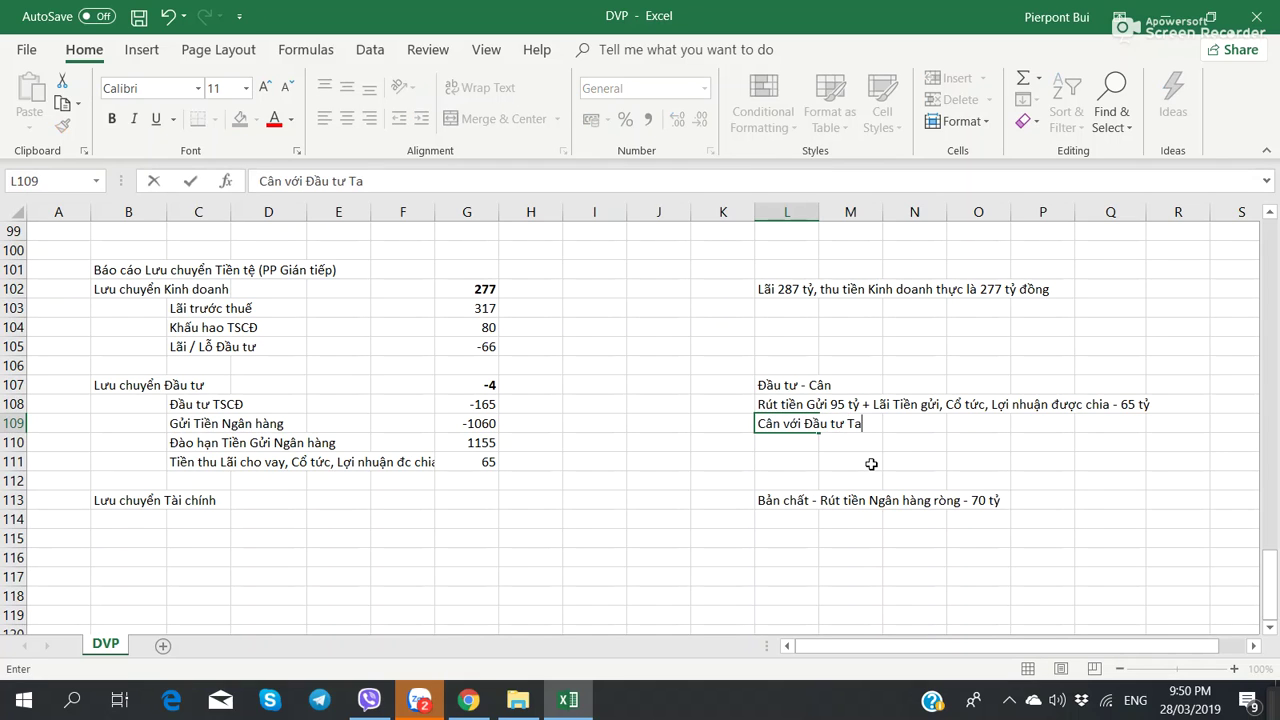
{"action": "type", "text": " Cố định"}
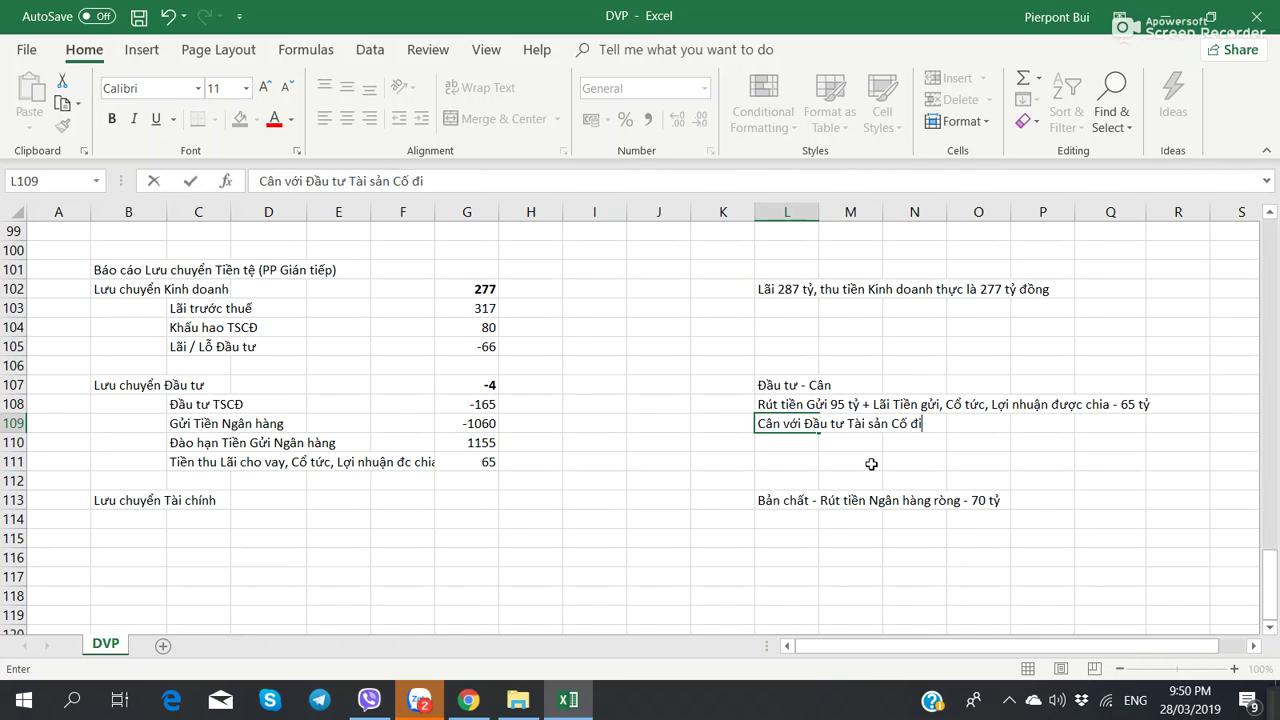
{"action": "type", "text": " thêm 165 tỷ đồng"}
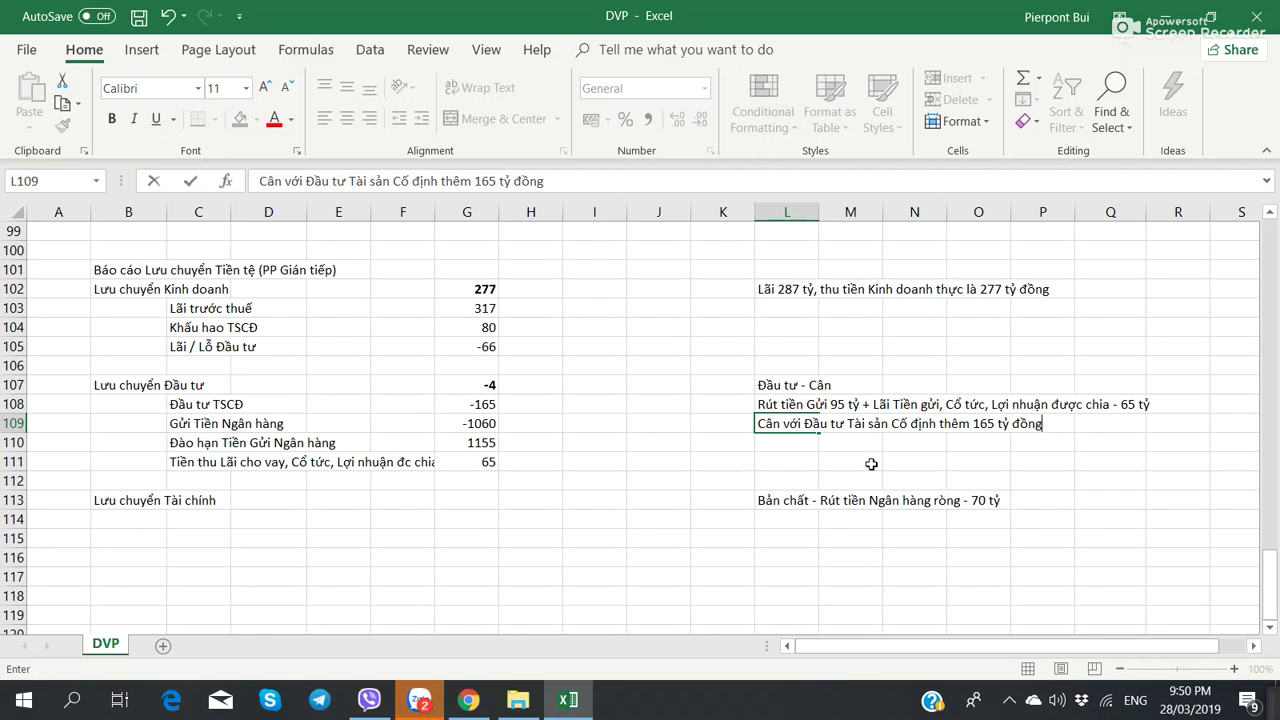
{"action": "key", "text": "Return"}
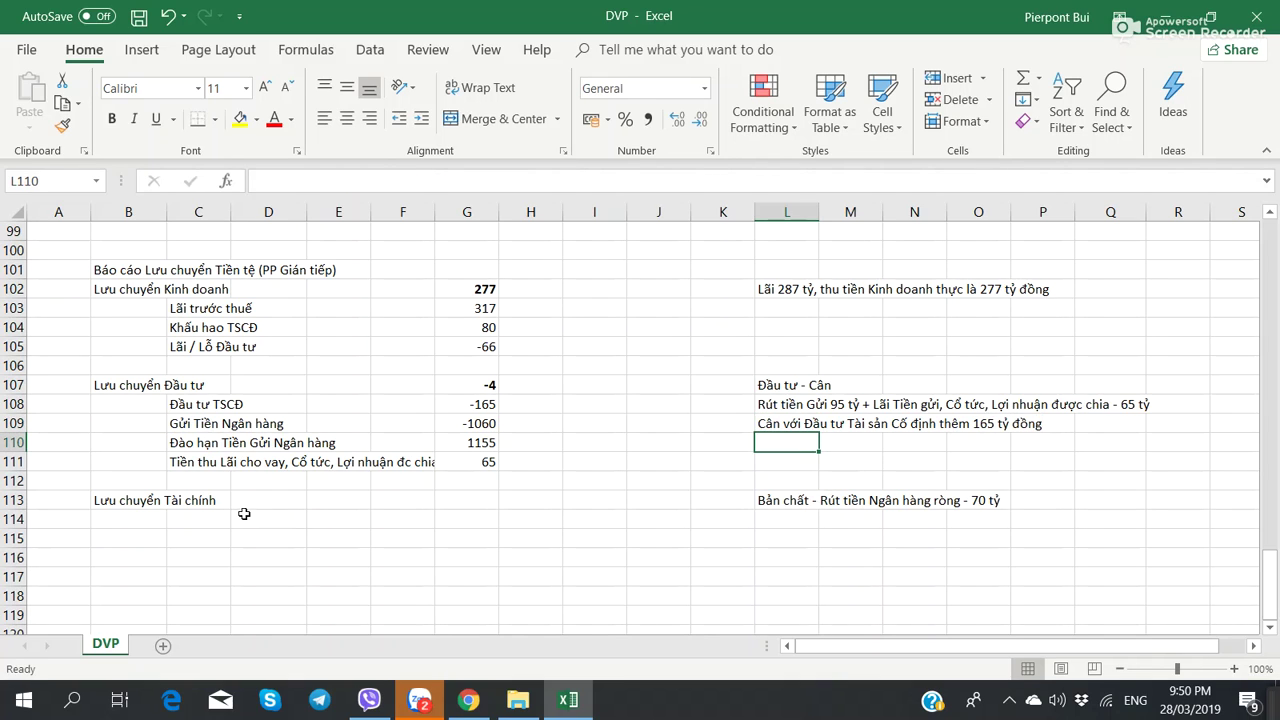
- Consult the PDF report's financing section and add the loan repayment label "Trả gốc vay" in C114
{"action": "left_click", "coordinate": [210, 520]}
{"action": "key", "text": "alt+Tab"}
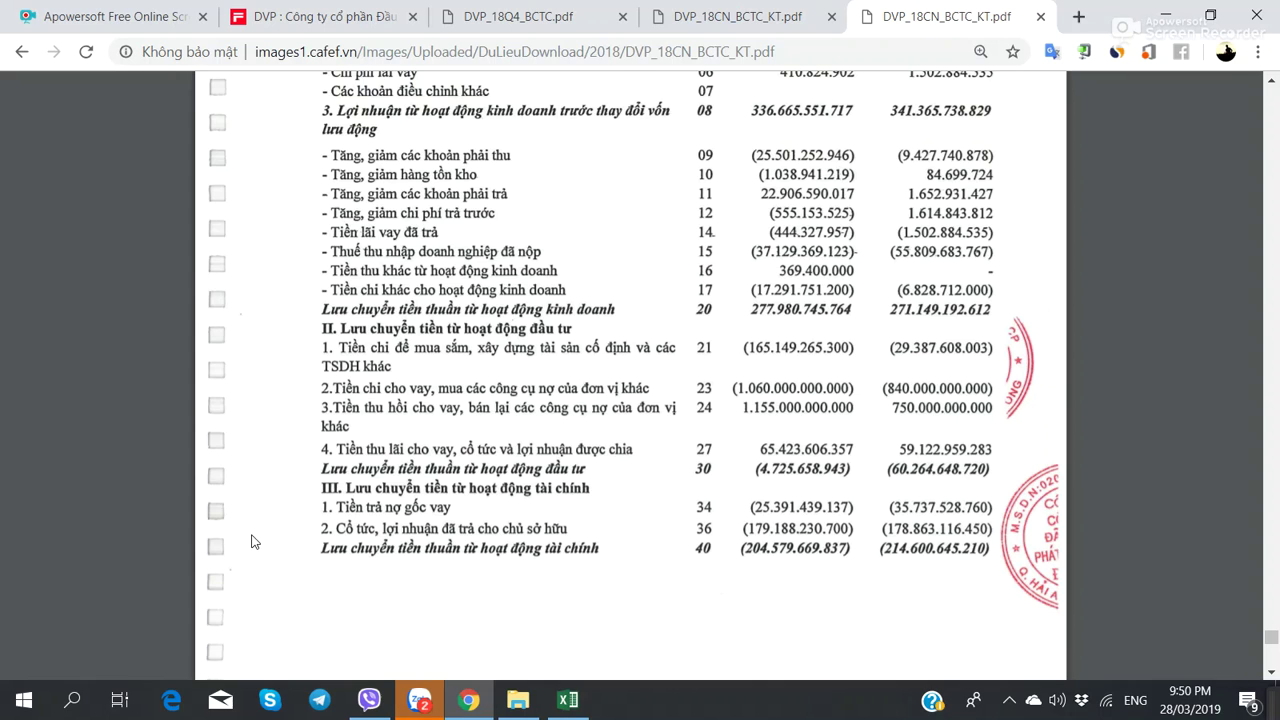
{"action": "key", "text": "alt+Tab"}
{"action": "type", "text": "Tra"}
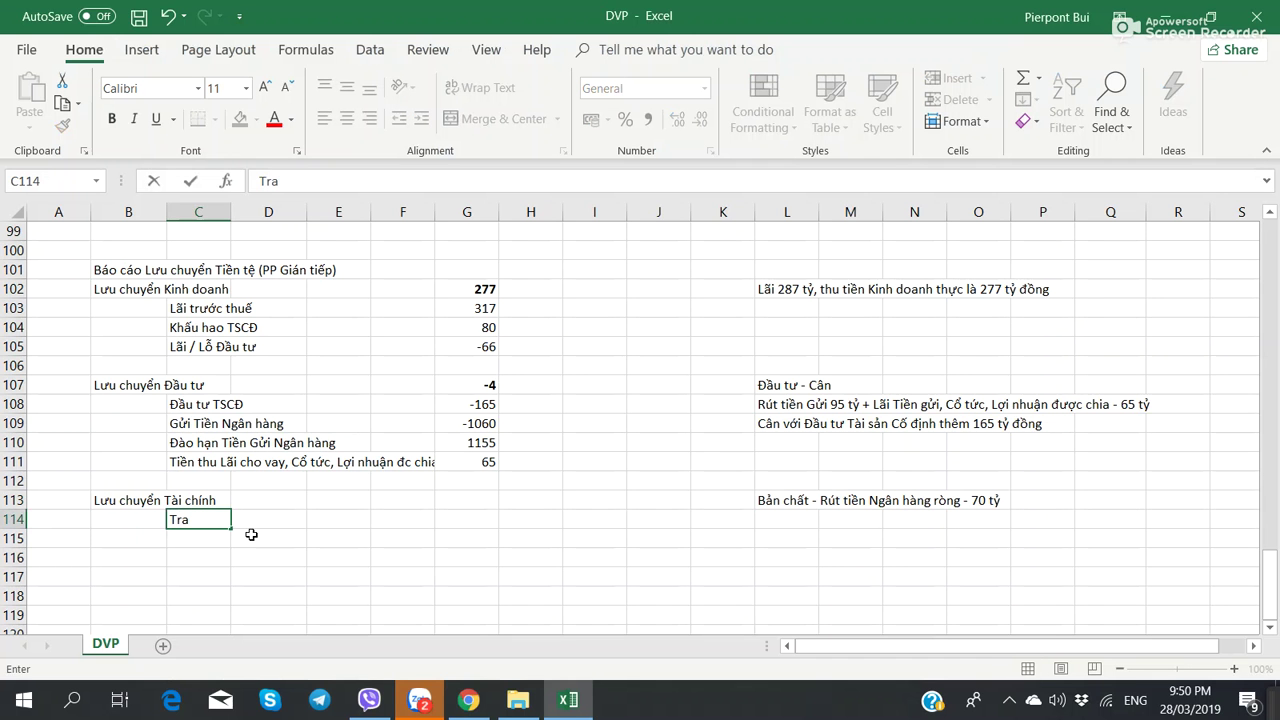
{"action": "type", "text": " gốc vay"}
- Enter the loan principal repayment of -25 from the PDF report in G114
{"action": "key", "text": "Right"}
{"action": "key", "text": "Right"}
{"action": "key", "text": "Right"}
{"action": "key", "text": "Right"}
{"action": "key", "text": "Right"}
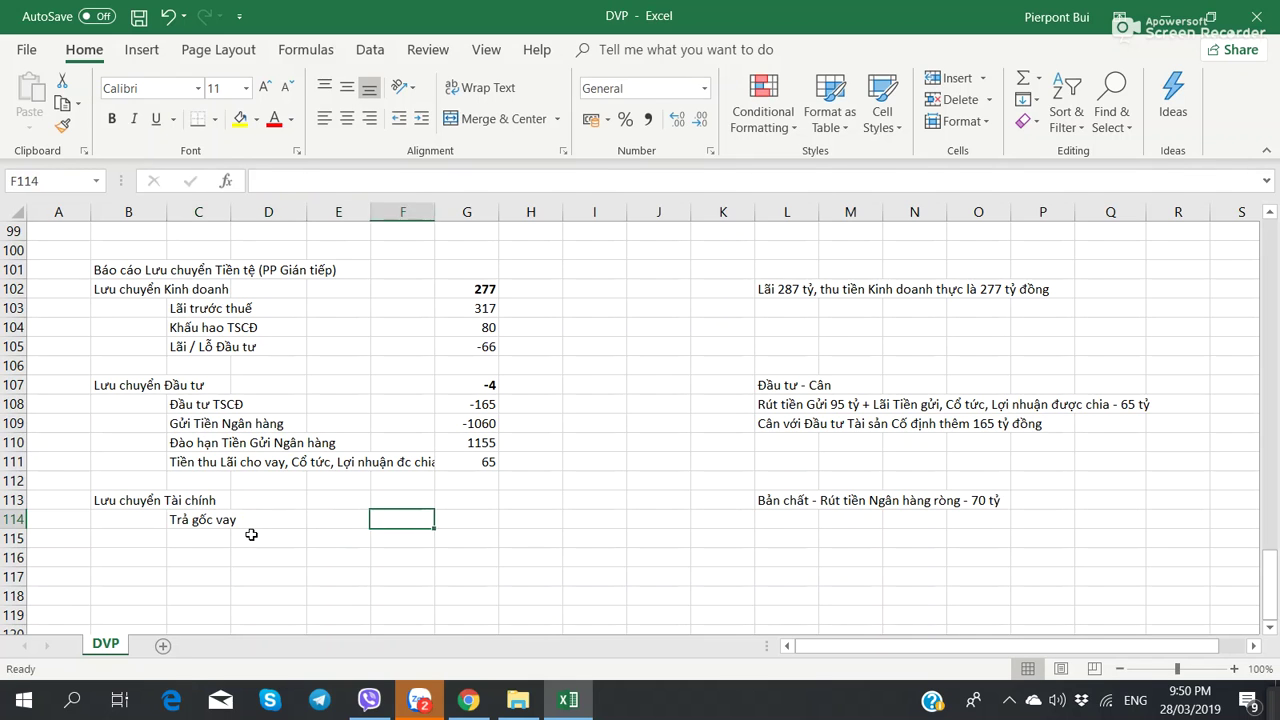
{"action": "key", "text": "Left"}
{"action": "key", "text": "alt+Tab"}
{"action": "key", "text": "alt+Tab"}
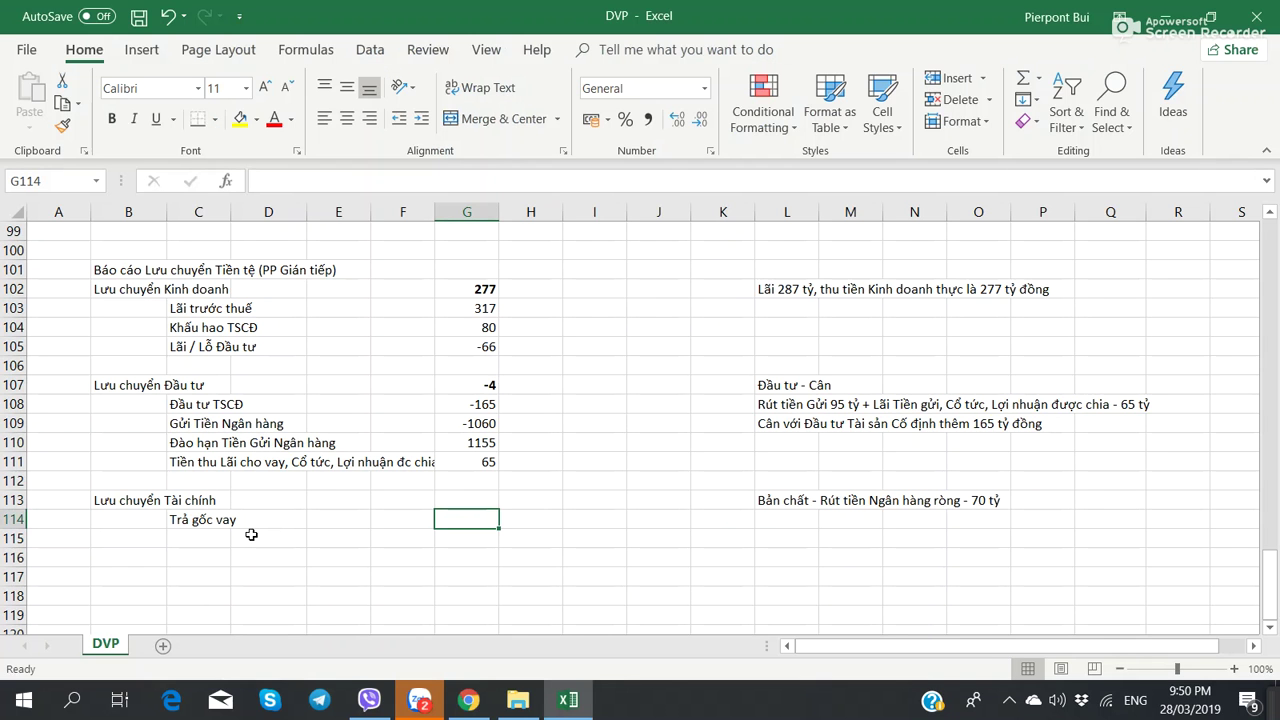
{"action": "type", "text": "-25"}
{"action": "key", "text": "Return"}
{"action": "key", "text": "Right"}
{"action": "key", "text": "Left"}
{"action": "key", "text": "Left"}
{"action": "key", "text": "Left"}
{"action": "key", "text": "Left"}
{"action": "key", "text": "Left"}
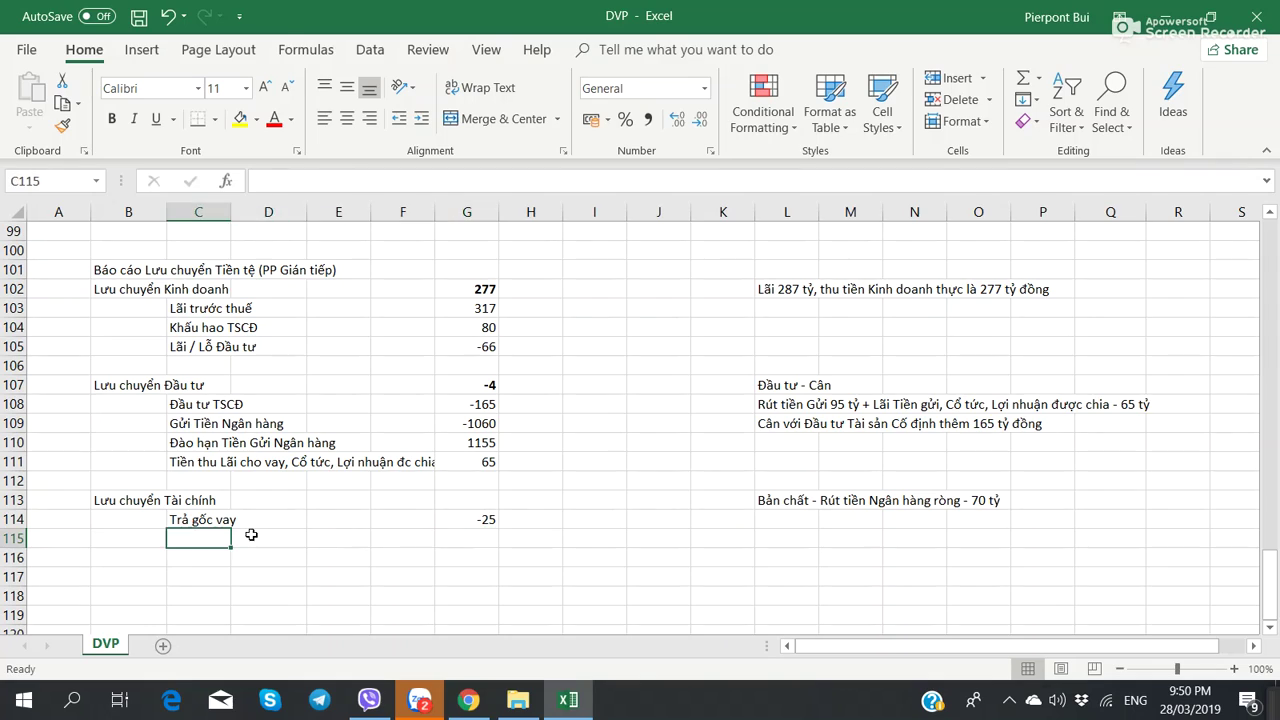
- Examine DVP's share data and dividend history section on its CafeF page, along with the financing lines in the PDF report
{"action": "key", "text": "alt+Tab"}
{"action": "key", "text": "alt+Tab"}
{"action": "key", "text": "alt+Tab"}
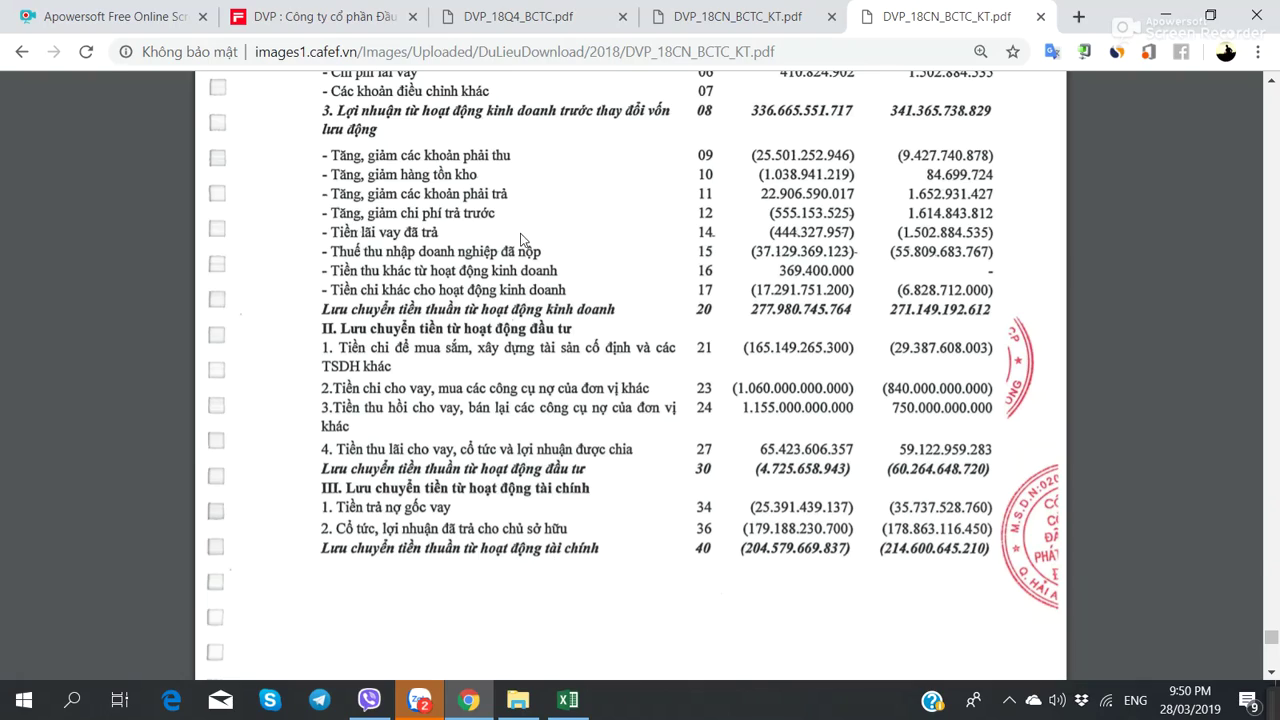
{"action": "left_click", "coordinate": [318, 16]}
{"action": "scroll", "coordinate": [610, 440], "scroll_direction": "up", "scroll_amount": 6}
{"action": "scroll", "coordinate": [610, 440], "scroll_direction": "down", "scroll_amount": 2}
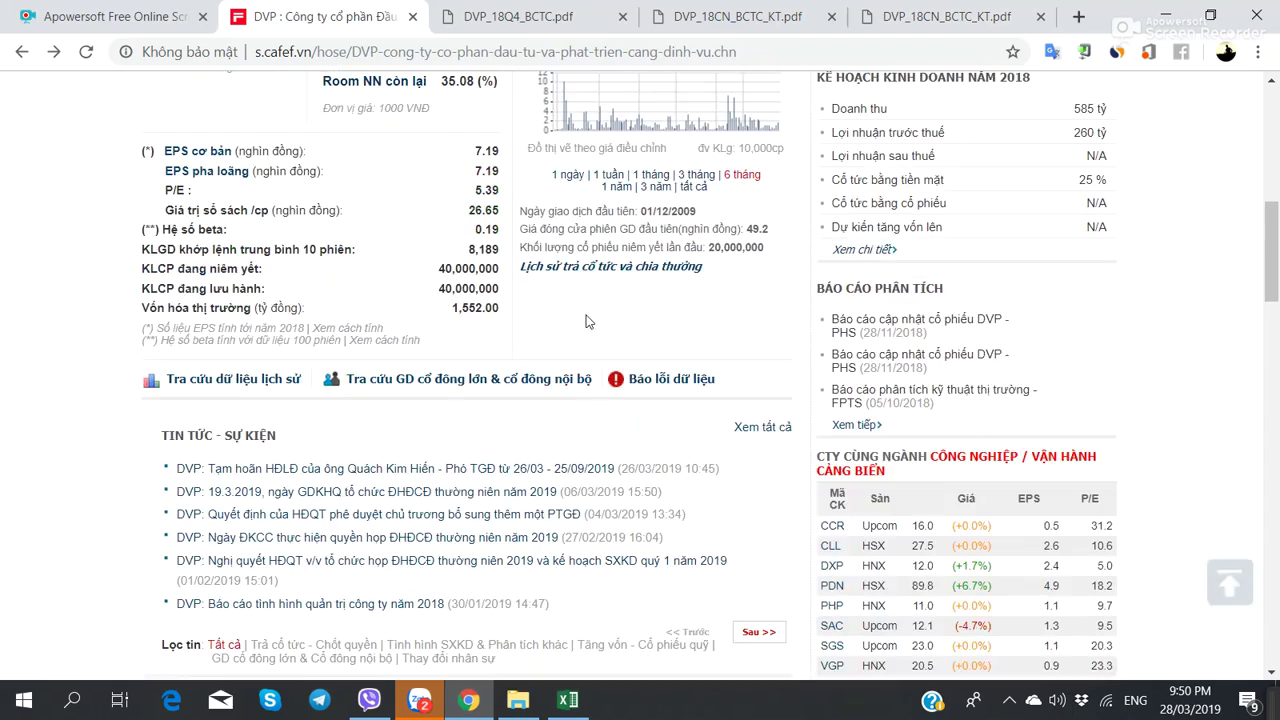
{"action": "mouse_move", "coordinate": [595, 278]}
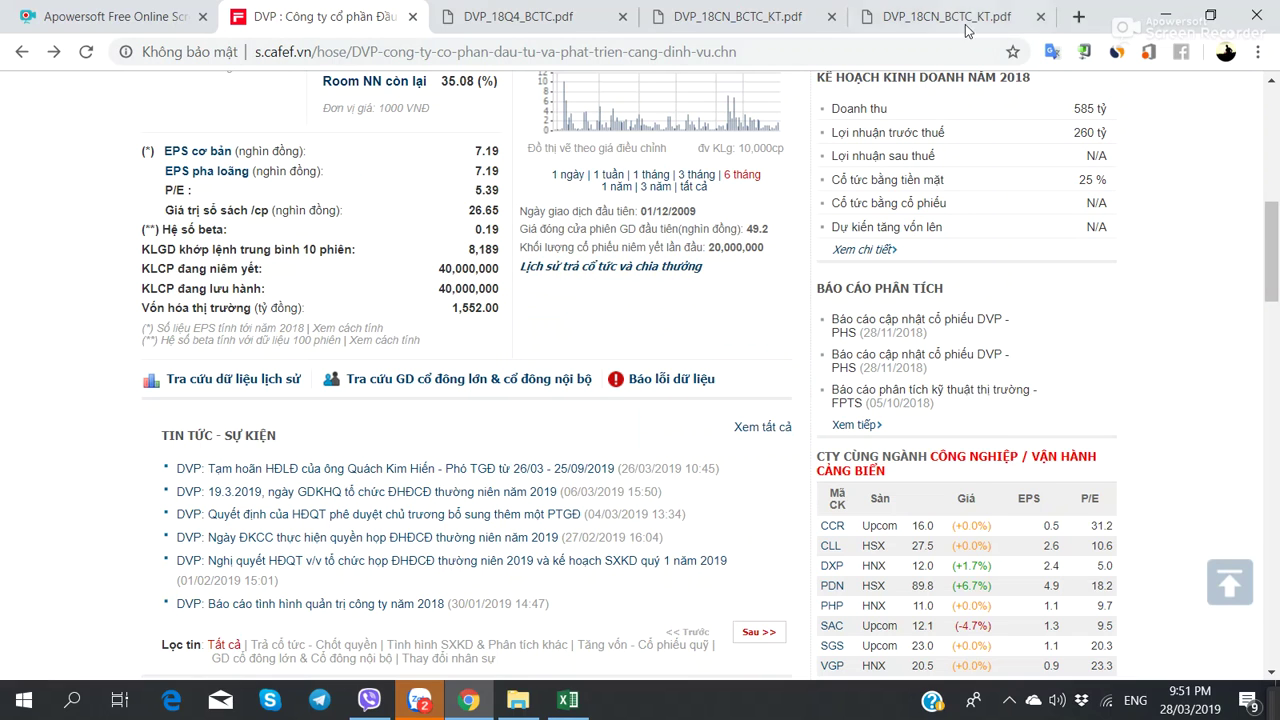
{"action": "left_click", "coordinate": [740, 17]}
{"action": "left_click", "coordinate": [900, 18]}
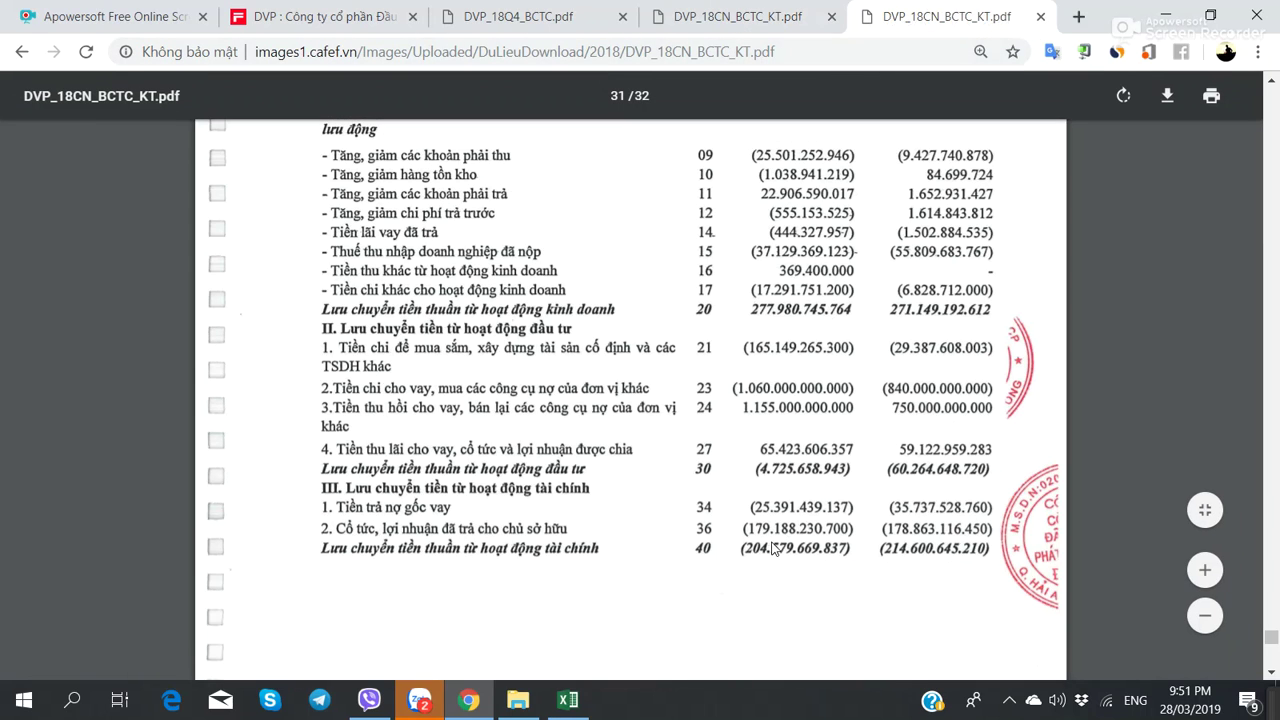
{"action": "left_click", "coordinate": [518, 700]}
{"action": "left_click", "coordinate": [568, 700]}
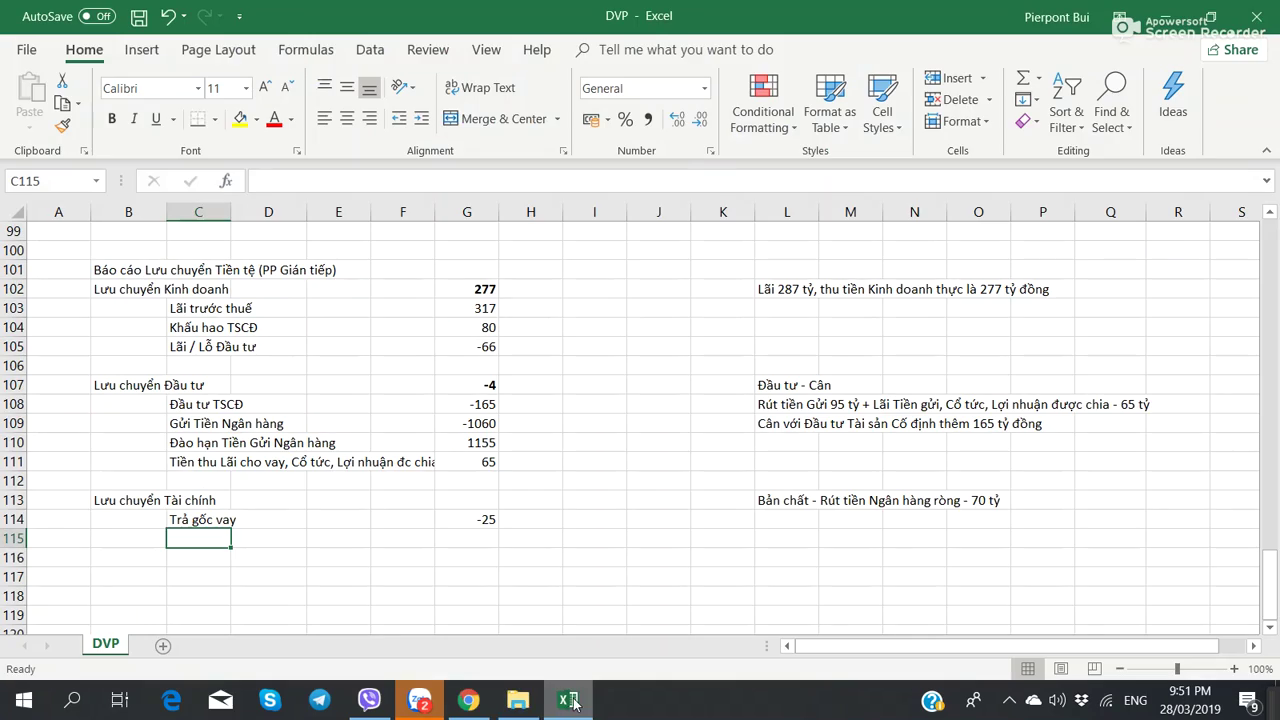
{"action": "left_click", "coordinate": [468, 700]}
{"action": "key", "text": "alt+Tab"}
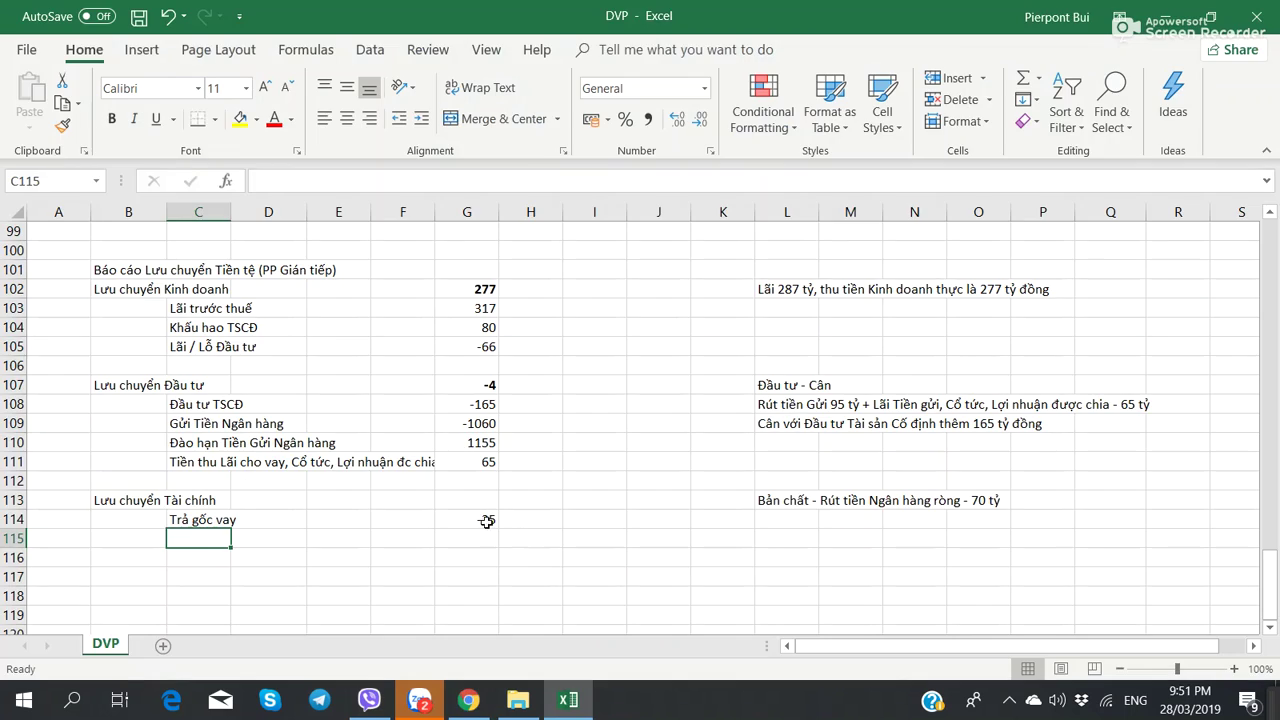
{"action": "key", "text": "alt+Tab"}
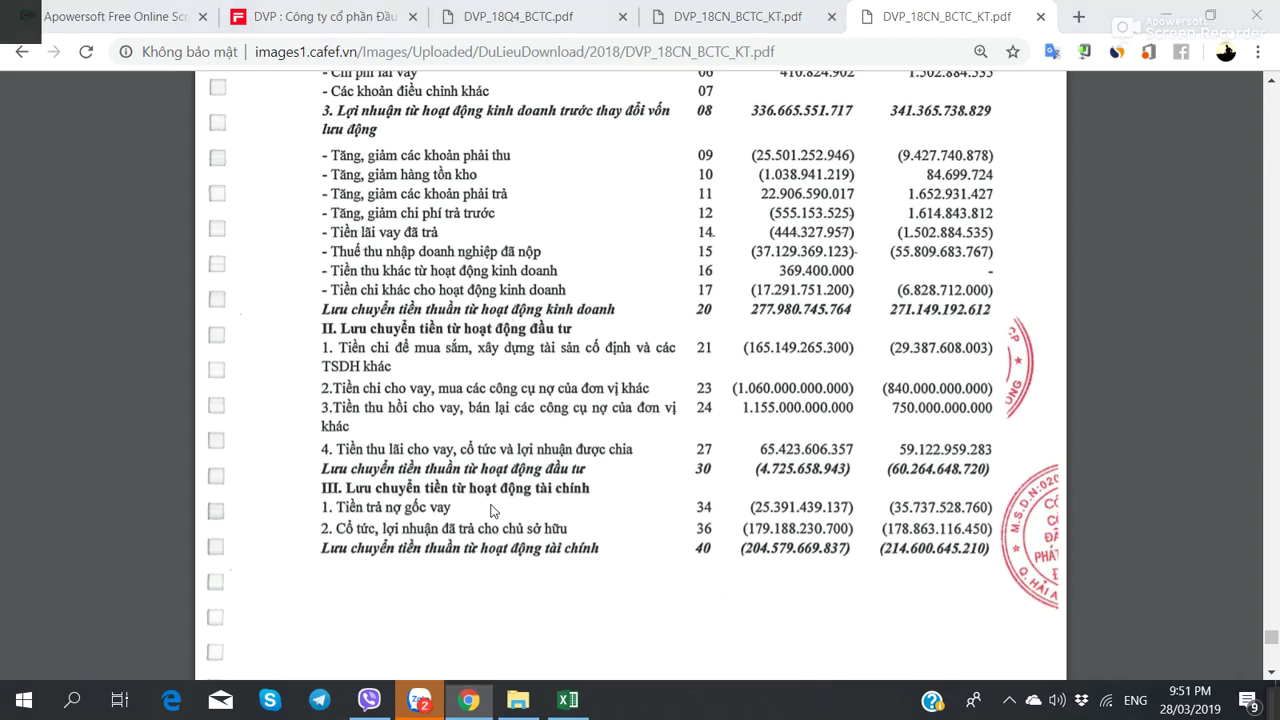
- Add the dividend line label "Cổ tức chia cho Cổ đông" in C115 of the workbook
{"action": "key", "text": "alt+Tab"}
{"action": "type", "text": "Cổ tức L"}
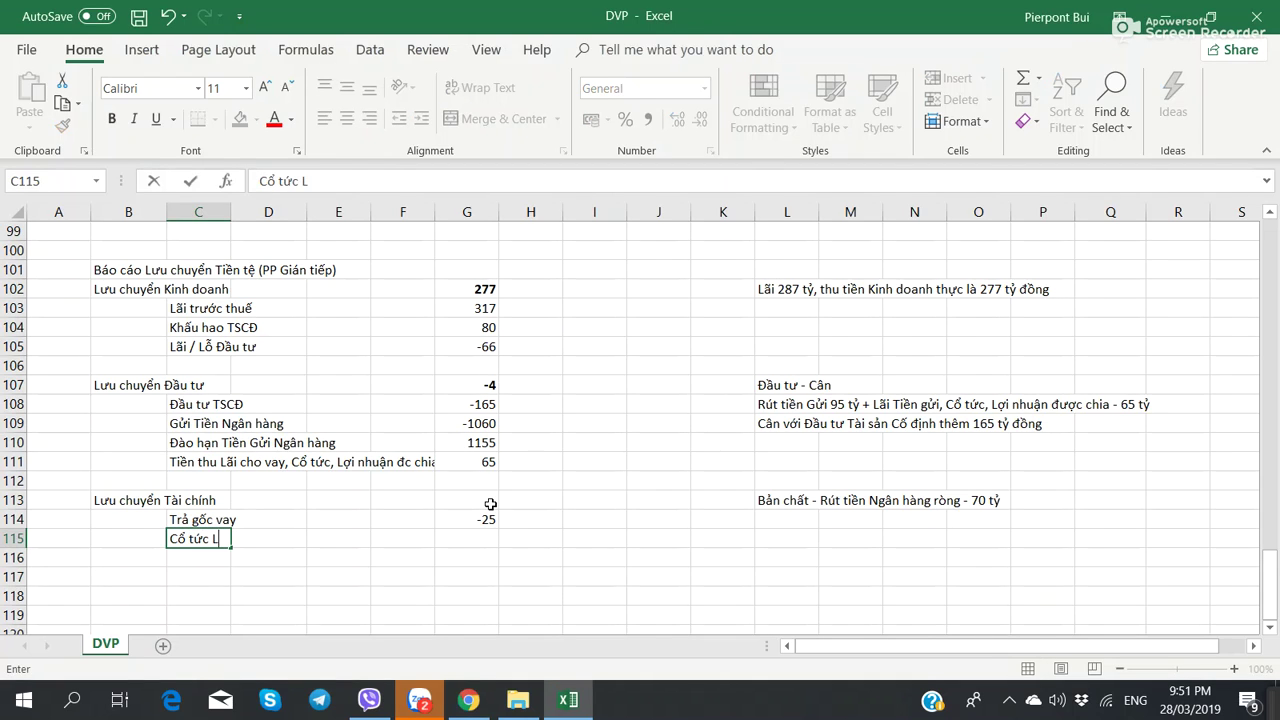
{"action": "key", "text": "BackSpace"}
{"action": "key", "text": "alt+Tab"}
{"action": "key", "text": "alt+Tab"}
{"action": "type", "text": "chia cho Cổ đông"}
- Enter the dividends paid to shareholders, -179, from the PDF report in G115
{"action": "key", "text": "Right"}
{"action": "key", "text": "Right"}
{"action": "key", "text": "Right"}
{"action": "key", "text": "Right"}
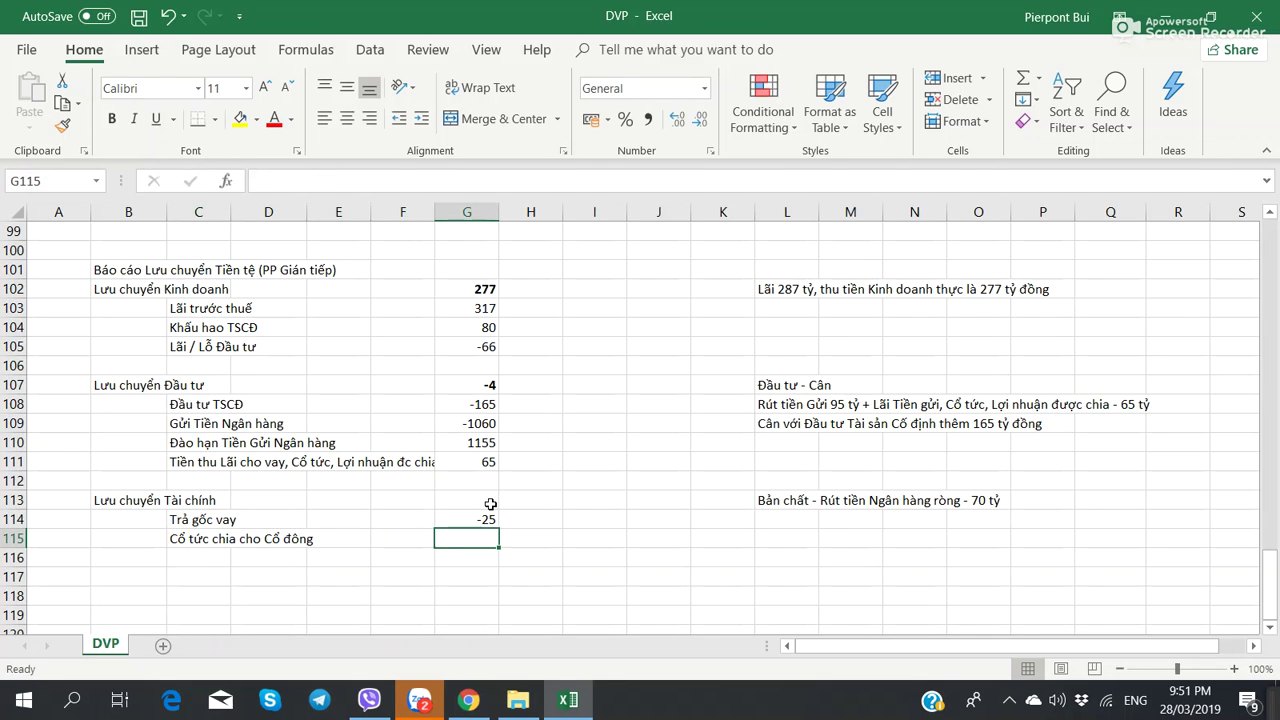
{"action": "key", "text": "alt+Tab"}
{"action": "key", "text": "alt+Tab"}
{"action": "type", "text": "-179"}
{"action": "key", "text": "Right"}
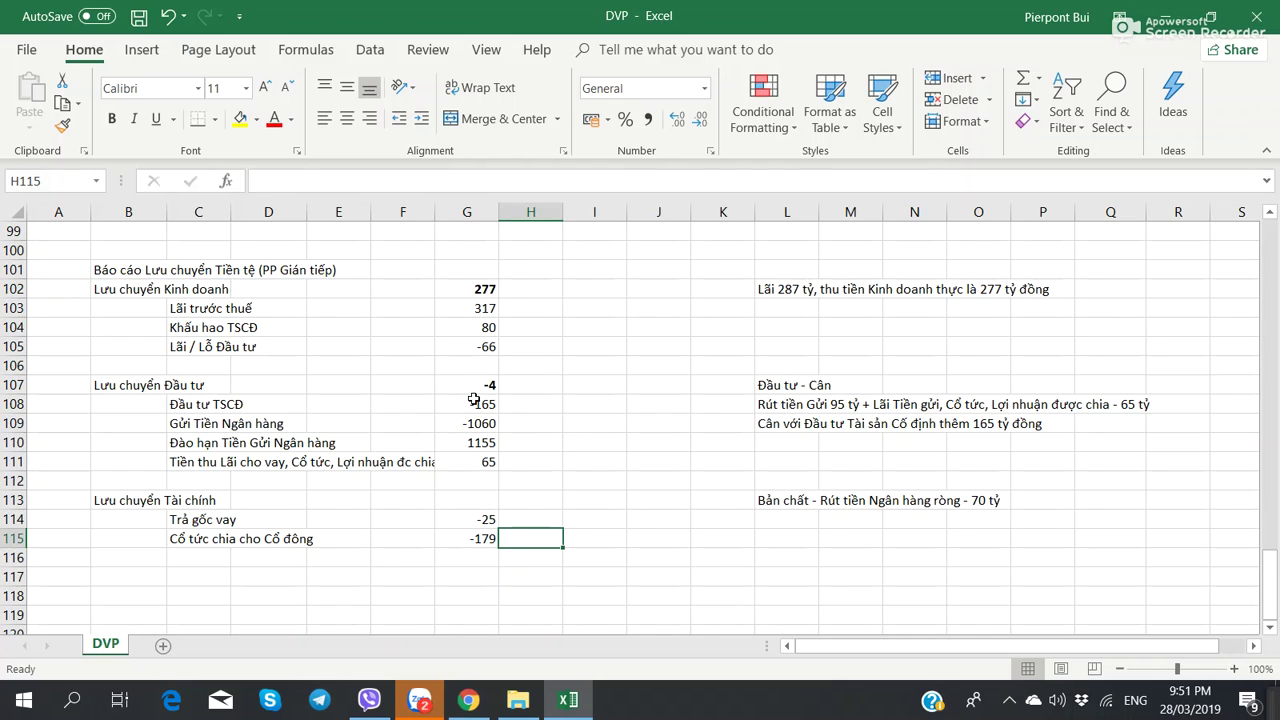
- Look up the net financing cash flow in the PDF report and enter -204 in G113
{"action": "left_click", "coordinate": [480, 284]}
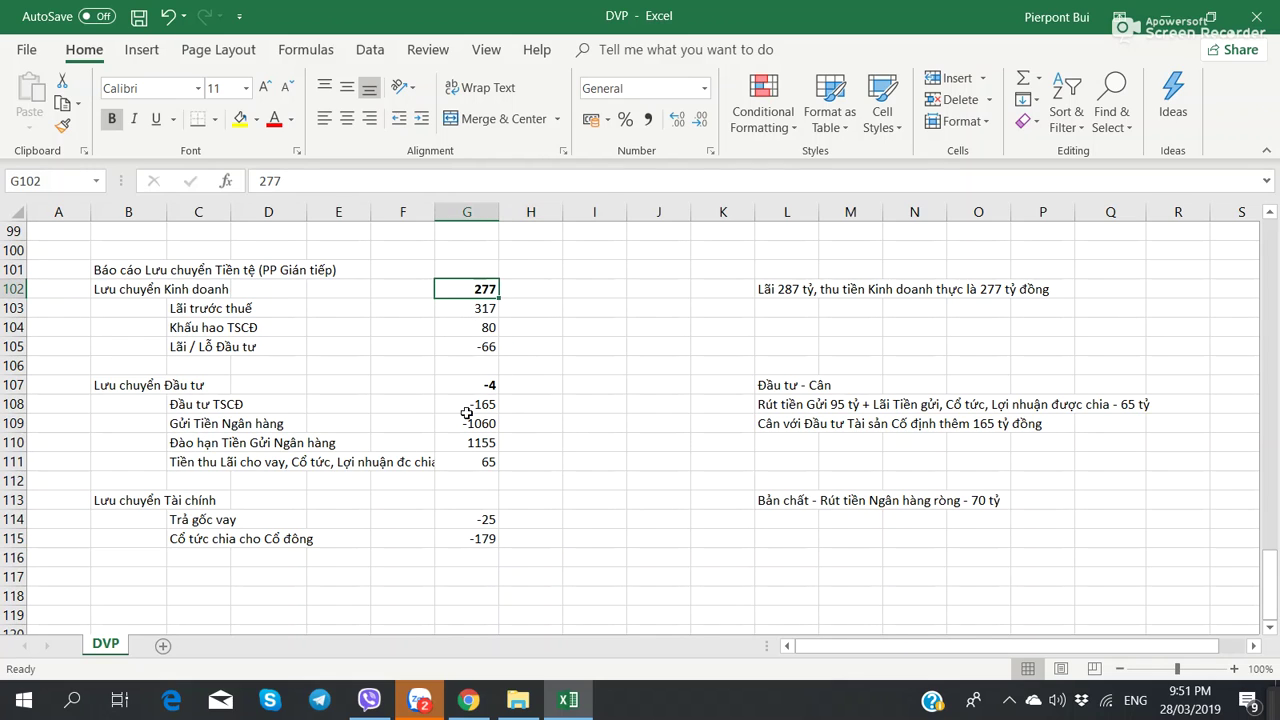
{"action": "left_click", "coordinate": [484, 502]}
{"action": "key", "text": "alt+Tab"}
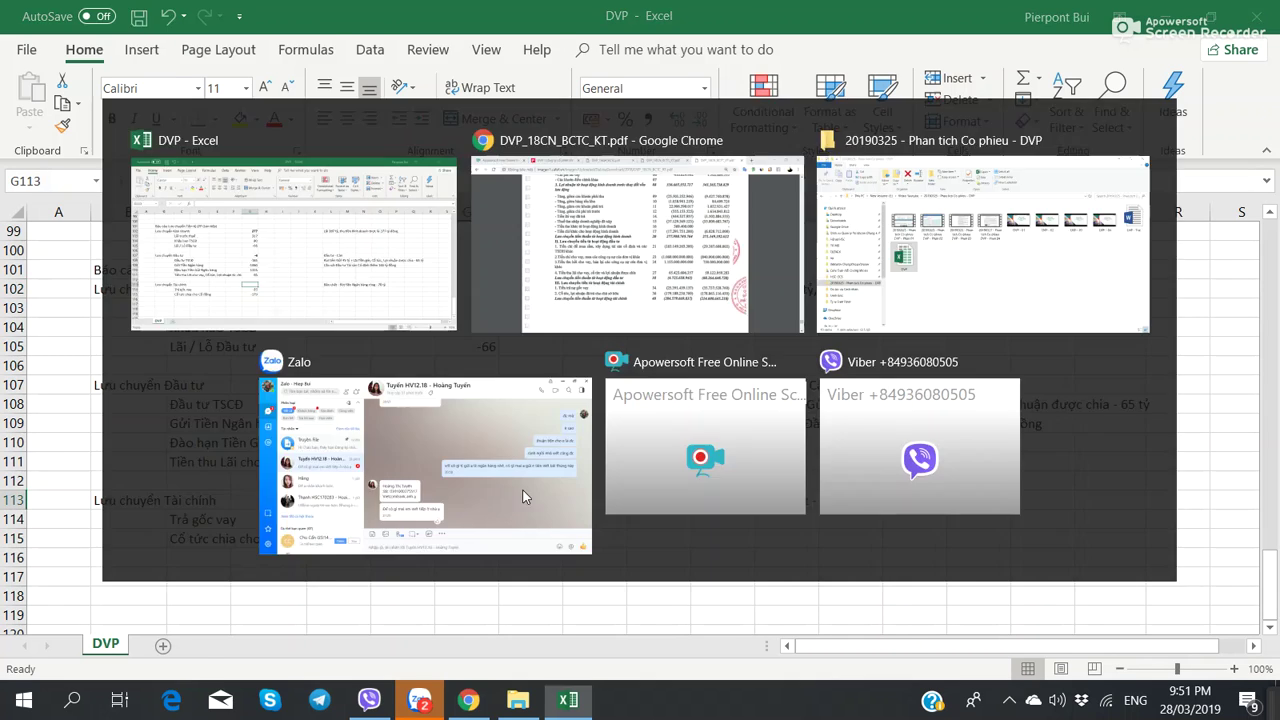
{"action": "scroll", "coordinate": [540, 495], "scroll_direction": "down", "scroll_amount": 3}
{"action": "scroll", "coordinate": [540, 495], "scroll_direction": "up", "scroll_amount": 3}
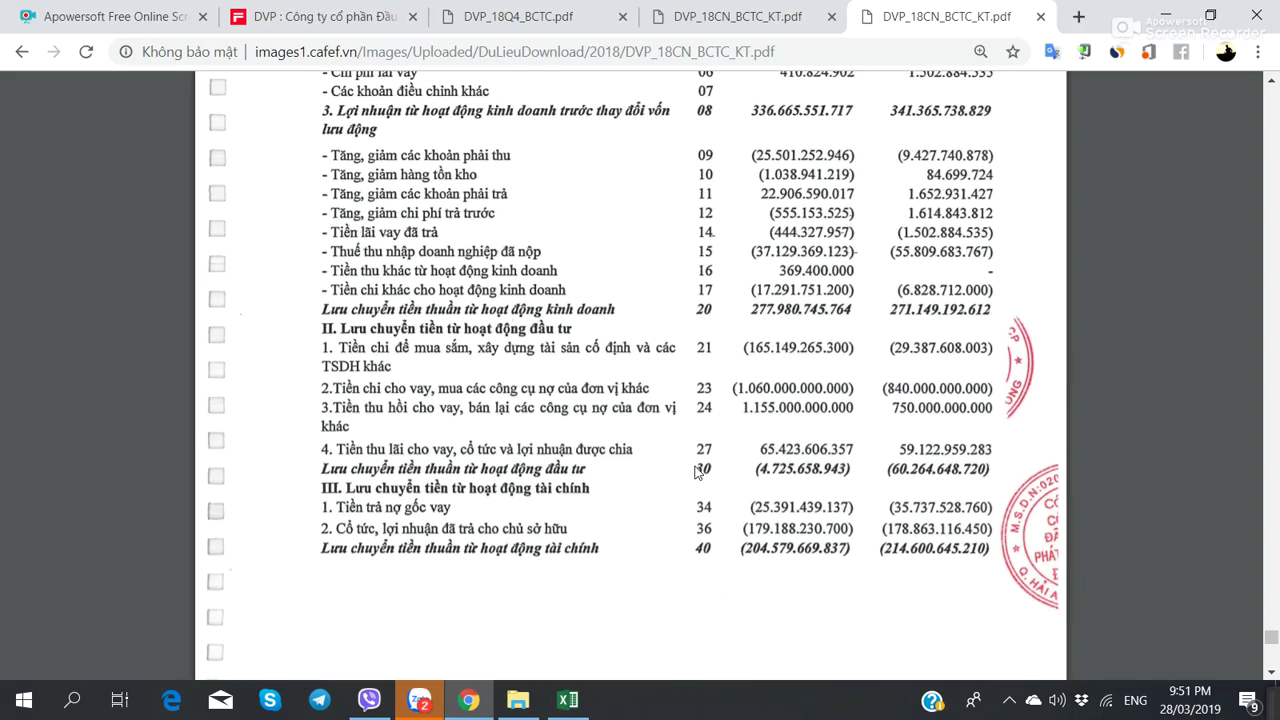
{"action": "key", "text": "alt+Tab"}
{"action": "type", "text": "-204"}
{"action": "key", "text": "Tab"}
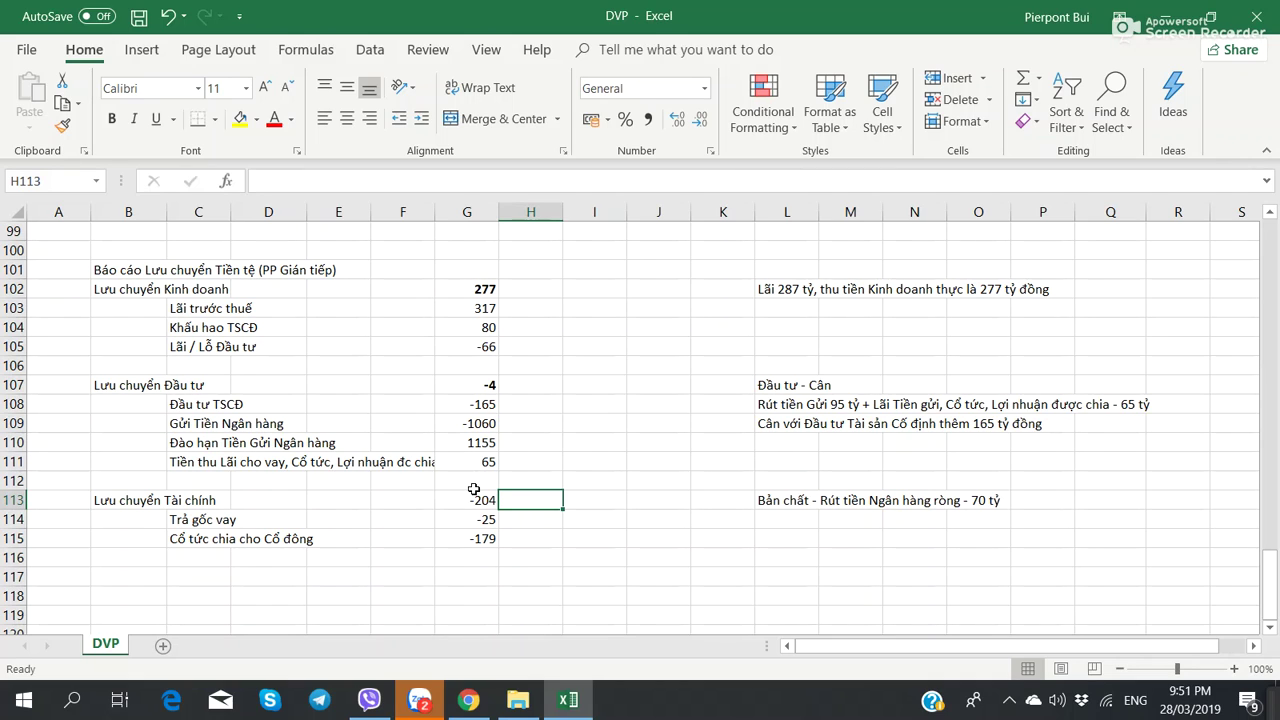
- Sum the operating, investing and financing totals in G102, G107 and G113 and check the PDF report's net cash flow for the year
{"action": "left_click", "coordinate": [471, 536]}
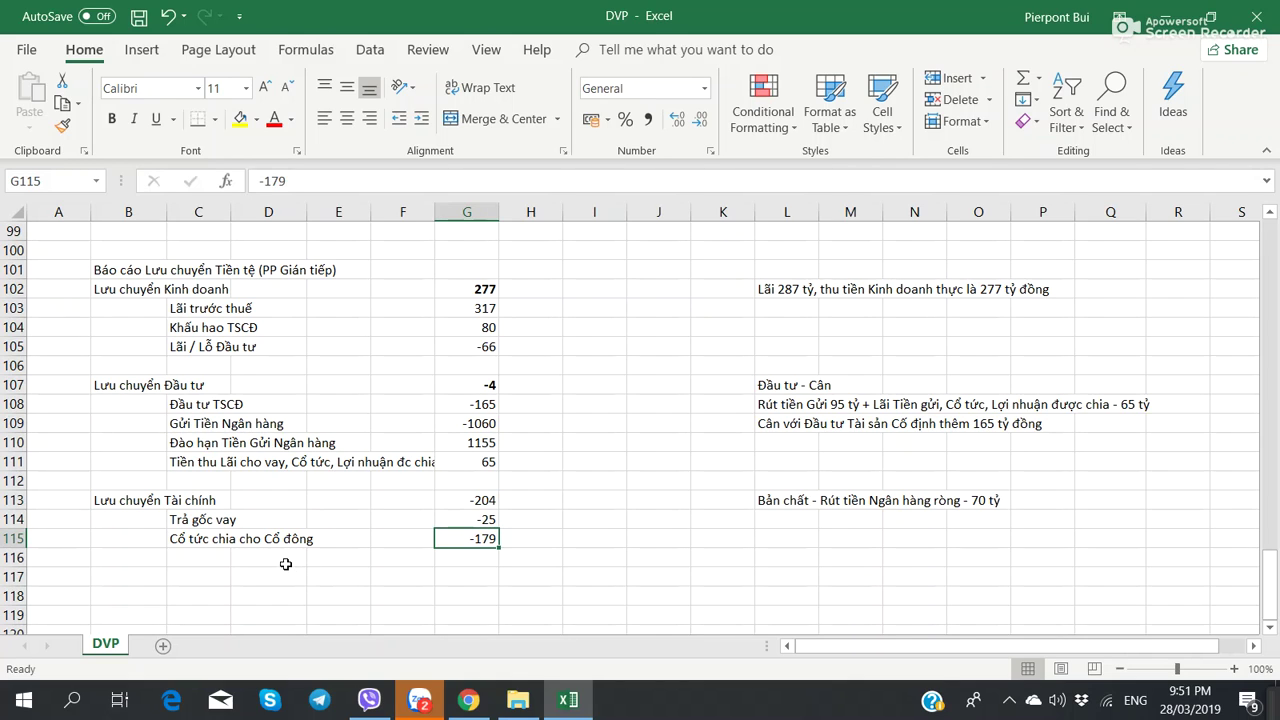
{"action": "left_click", "coordinate": [486, 518]}
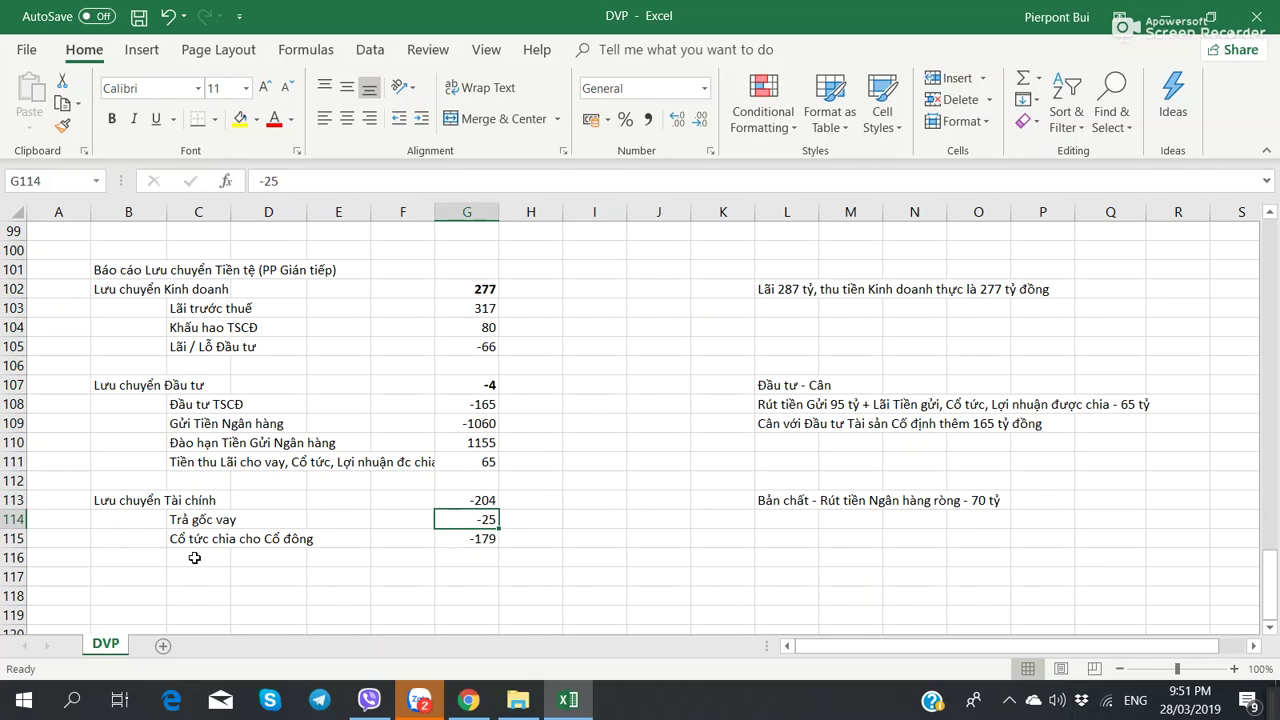
{"action": "left_click", "coordinate": [464, 292]}
{"action": "left_click", "coordinate": [486, 378], "text": "ctrl"}
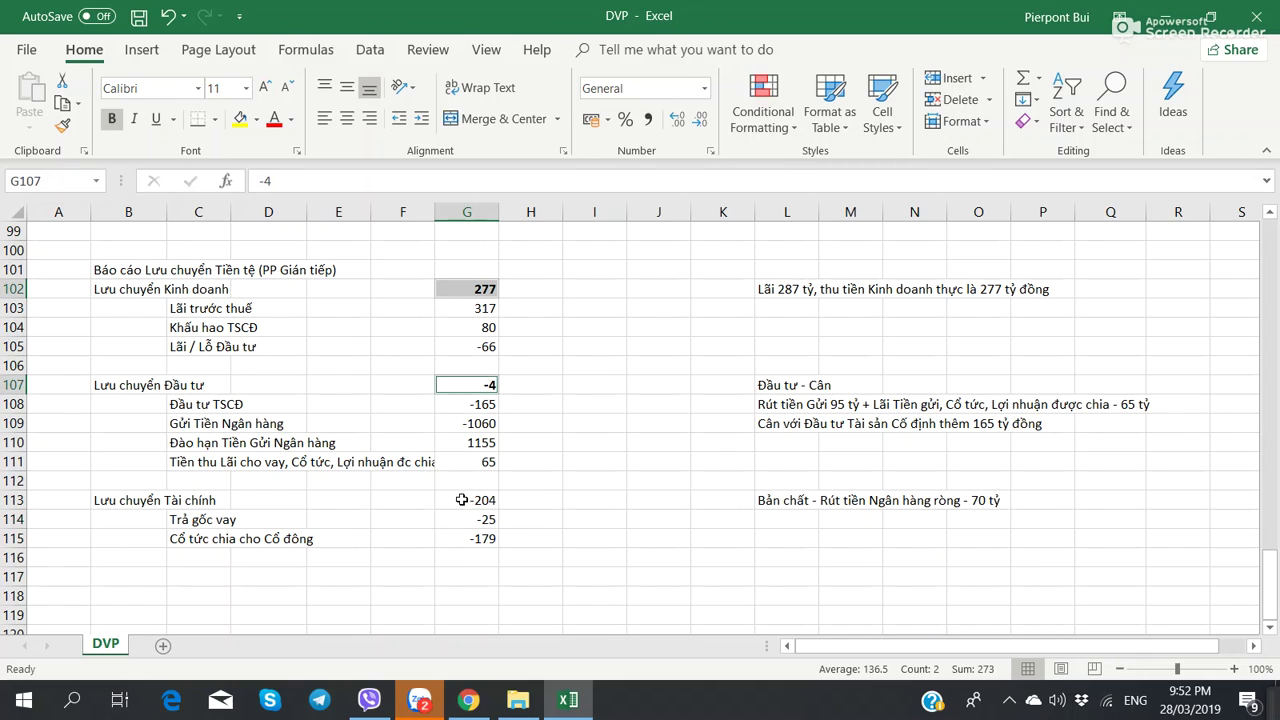
{"action": "left_click", "coordinate": [463, 499], "text": "ctrl"}
{"action": "left_click", "coordinate": [455, 558]}
{"action": "left_click", "coordinate": [462, 500]}
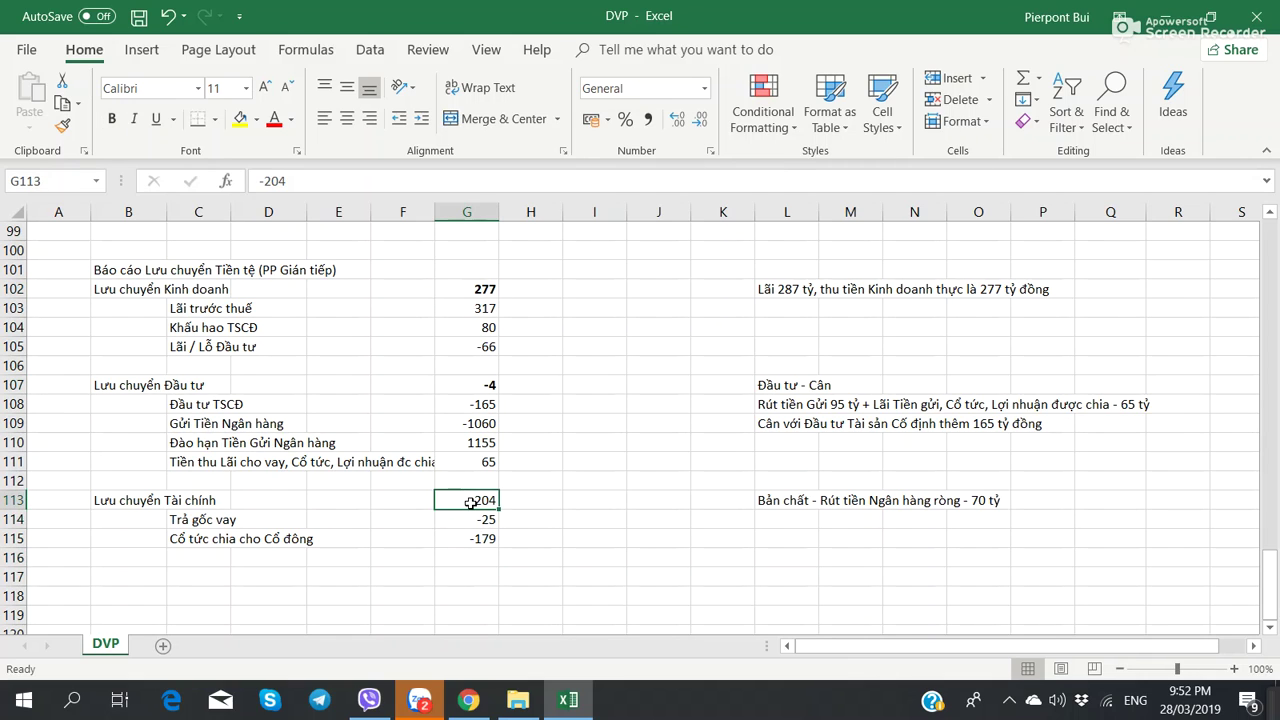
{"action": "key", "text": "alt+Tab"}
{"action": "scroll", "coordinate": [465, 511], "scroll_direction": "down", "scroll_amount": 8}
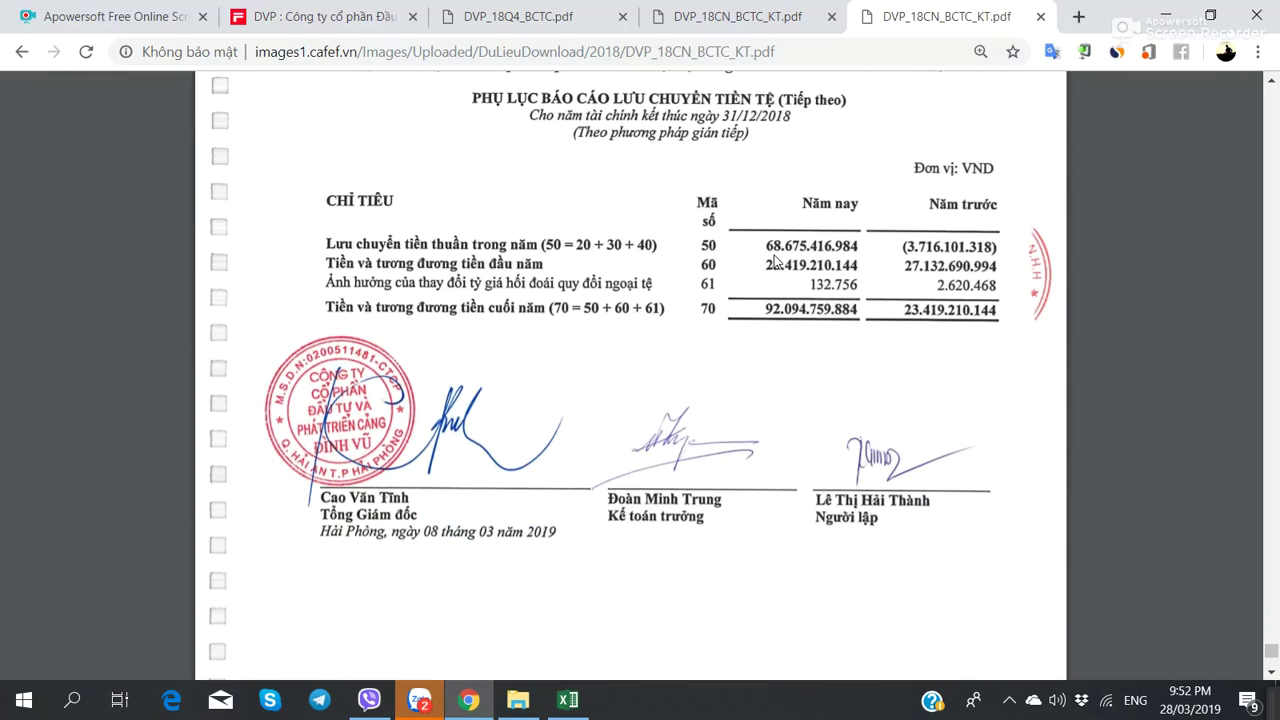
- Enter the year's net cash flow, 68, in G101 of the workbook and format it bold and red
{"action": "key", "text": "alt+Tab"}
{"action": "left_click", "coordinate": [451, 270]}
{"action": "type", "text": "68"}
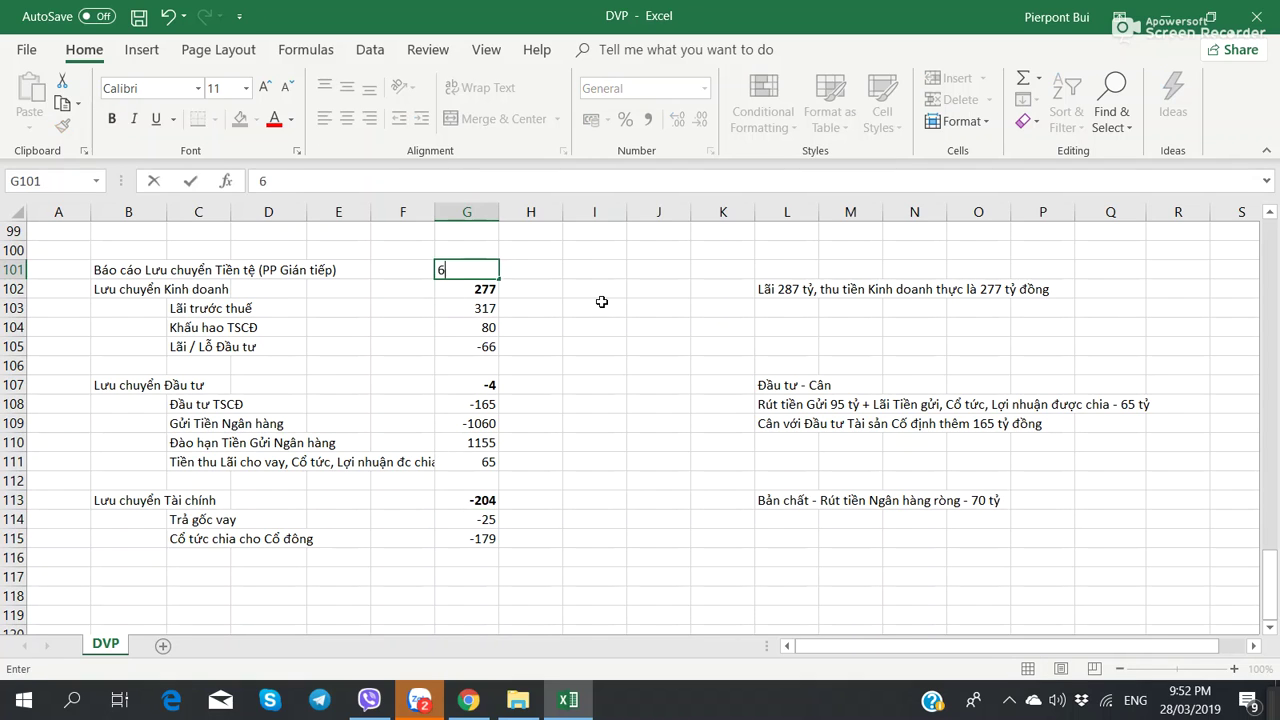
{"action": "key", "text": "Tab"}
{"action": "key", "text": "Left"}
{"action": "key", "text": "alt+h"}
{"action": "key", "text": "f"}
{"action": "key", "text": "c"}
{"action": "key", "text": "Return"}
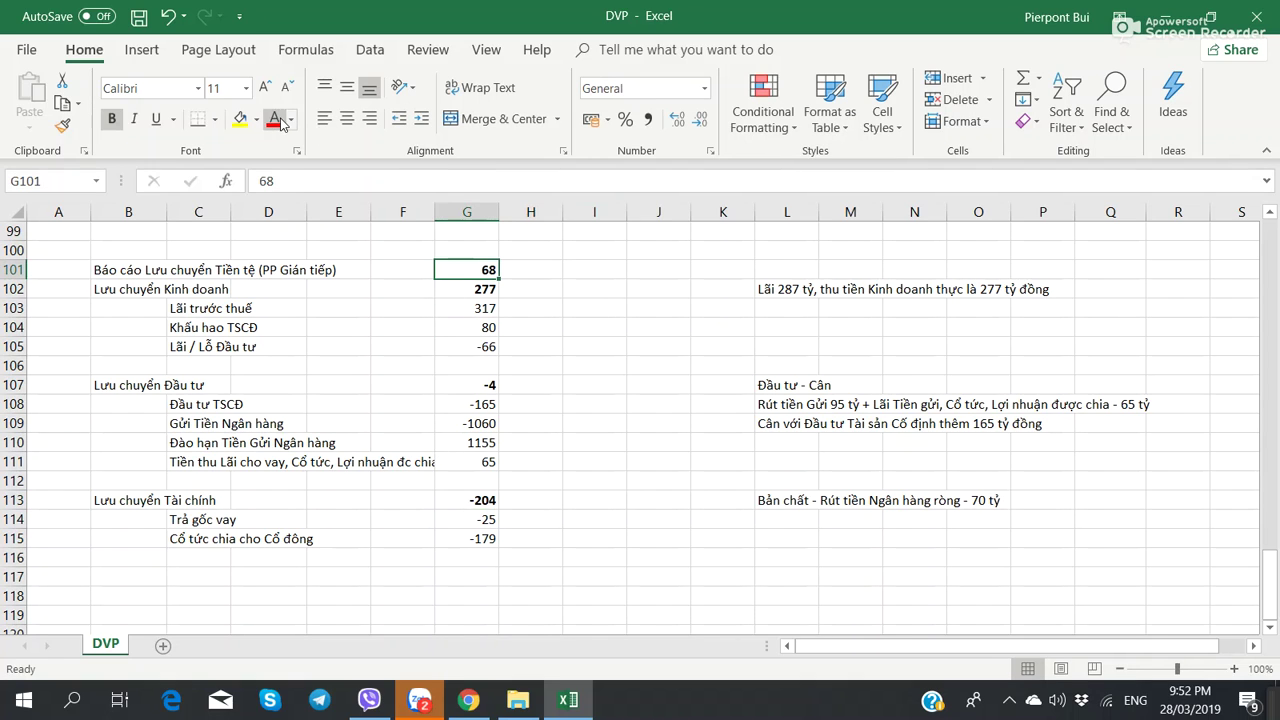
{"action": "left_click", "coordinate": [572, 360]}
- Compare the opening and closing cash balances in the PDF's cash flow appendix with the cash lines of the balance sheet
{"action": "key", "text": "alt+Tab"}
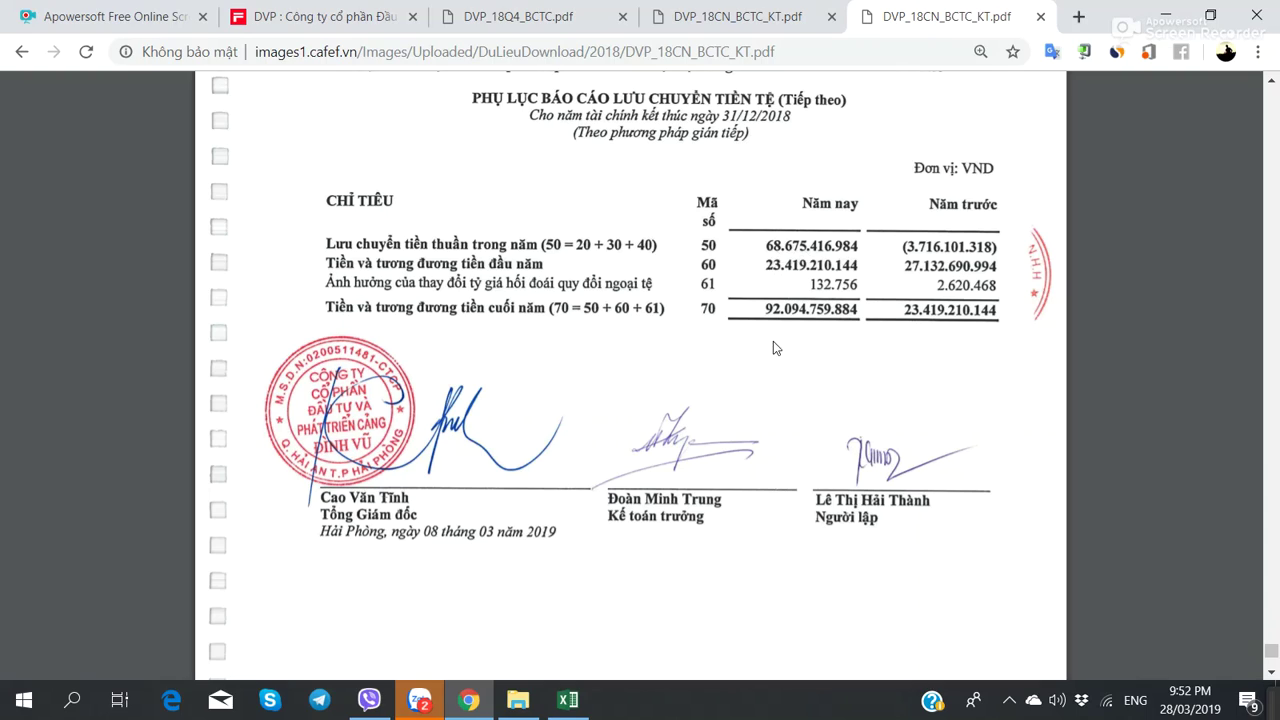
{"action": "scroll", "coordinate": [773, 347], "scroll_direction": "up", "scroll_amount": 20}
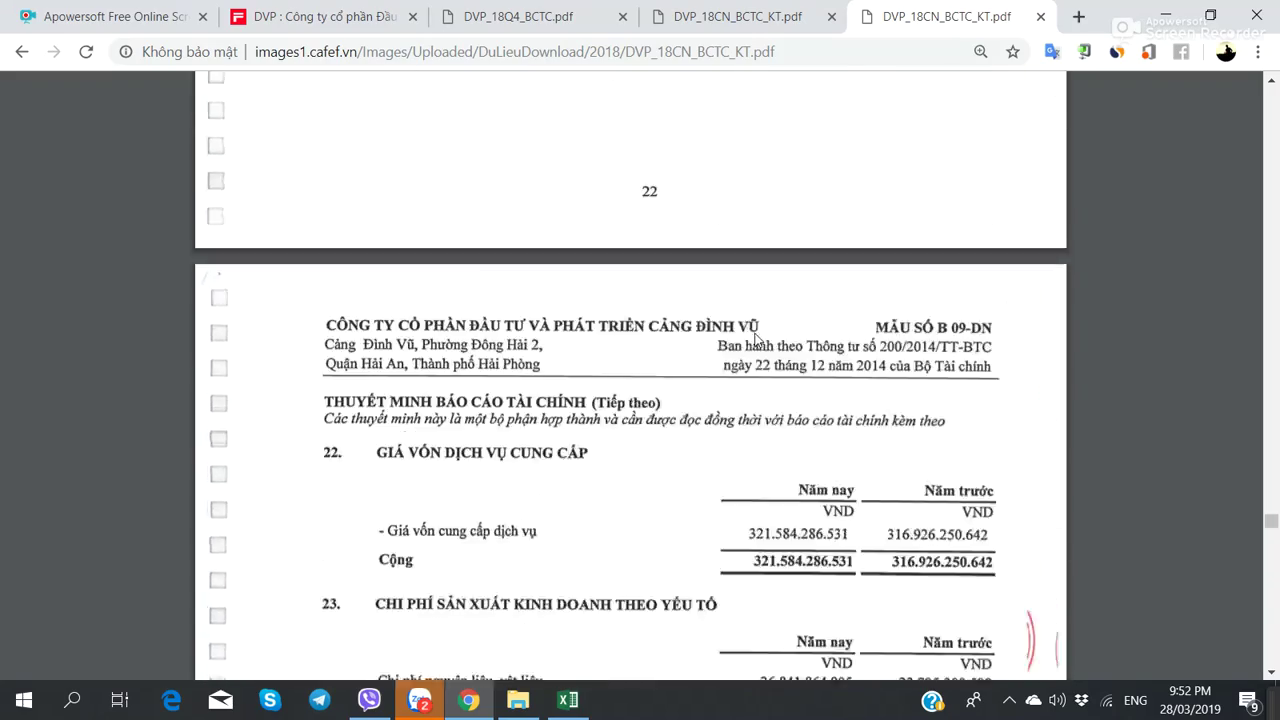
{"action": "scroll", "coordinate": [756, 338], "scroll_direction": "down", "scroll_amount": 20}
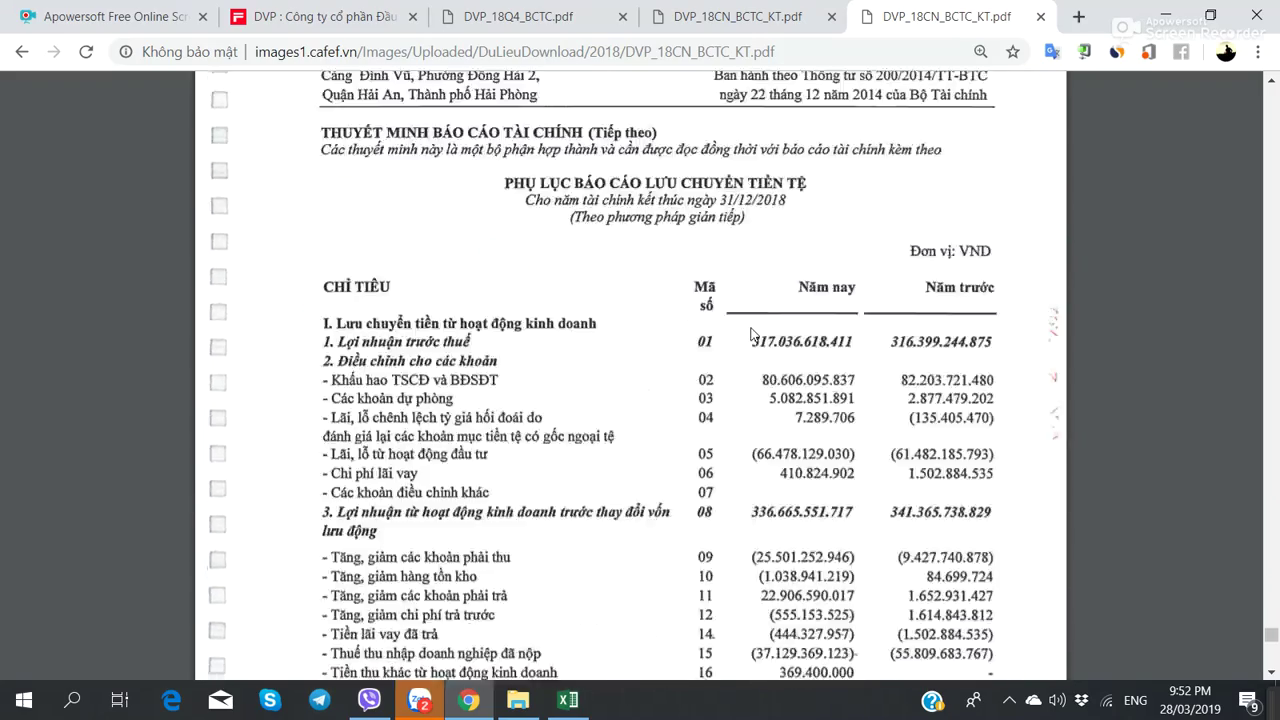
{"action": "scroll", "coordinate": [752, 334], "scroll_direction": "down", "scroll_amount": 10}
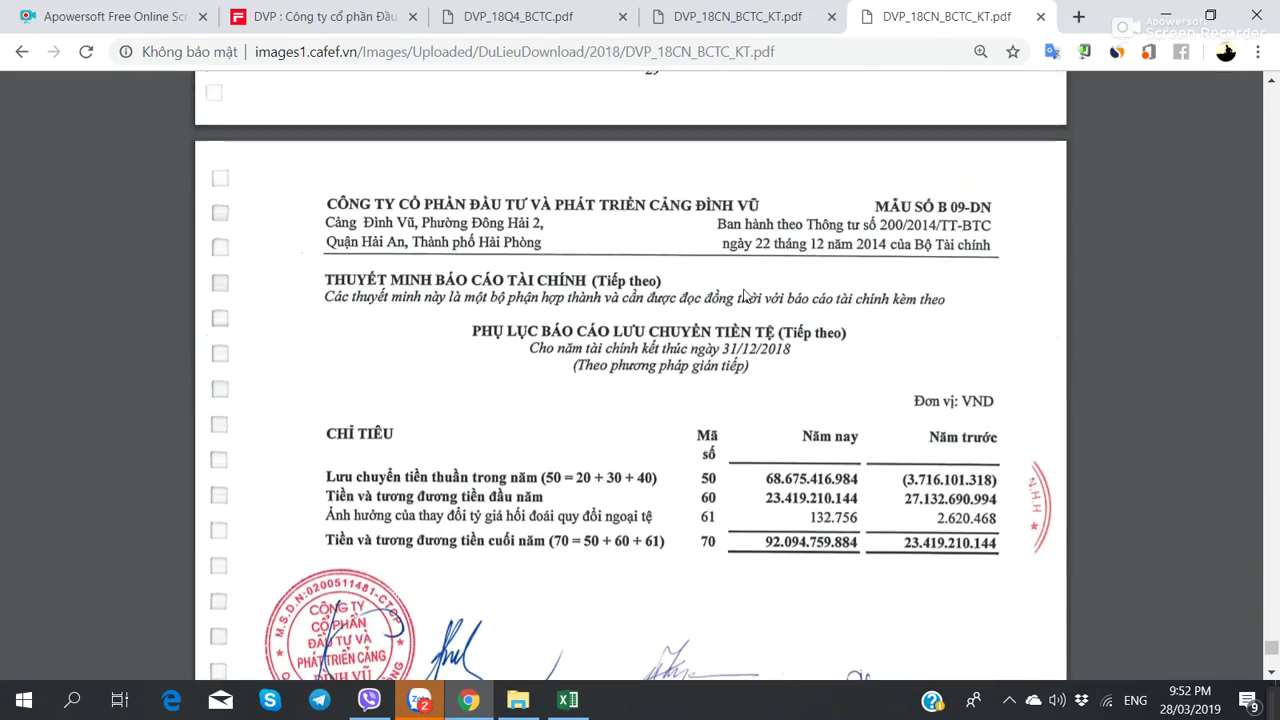
{"action": "key", "text": "ctrl+shift+Tab"}
{"action": "scroll", "coordinate": [822, 350], "scroll_direction": "up", "scroll_amount": 10}
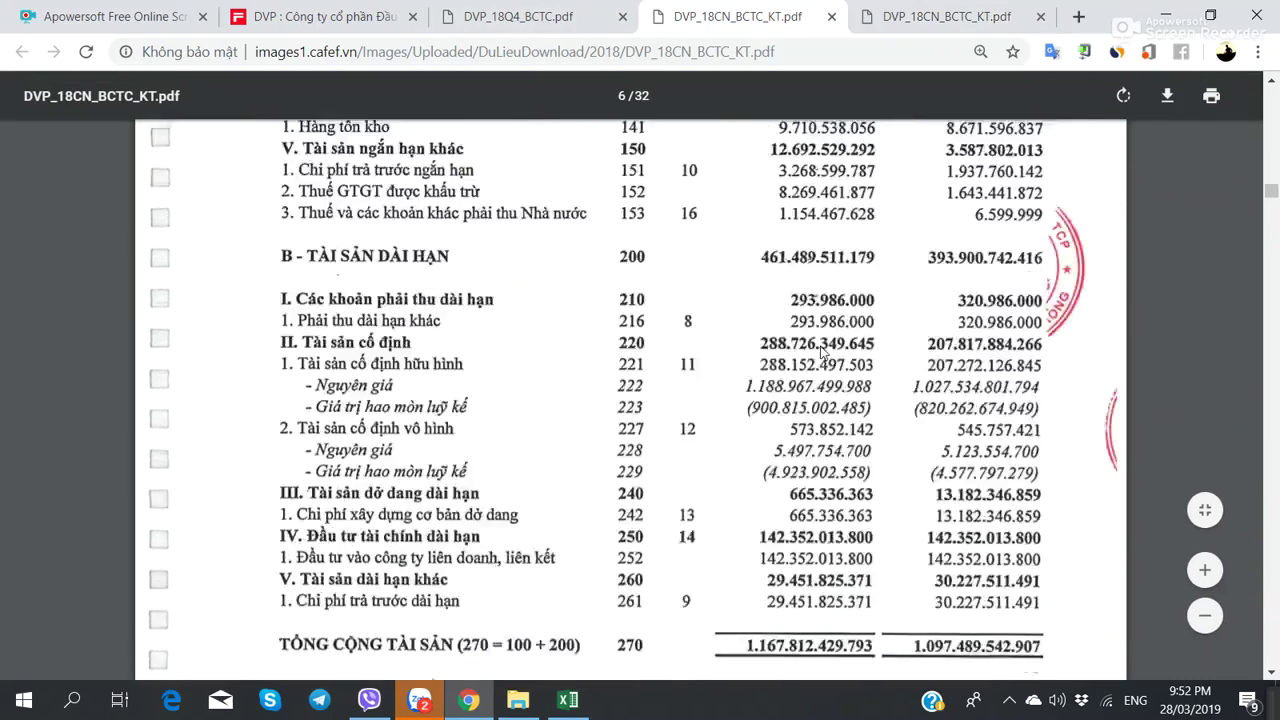
{"action": "scroll", "coordinate": [820, 344], "scroll_direction": "up", "scroll_amount": 20}
{"action": "scroll", "coordinate": [820, 344], "scroll_direction": "down", "scroll_amount": 20}
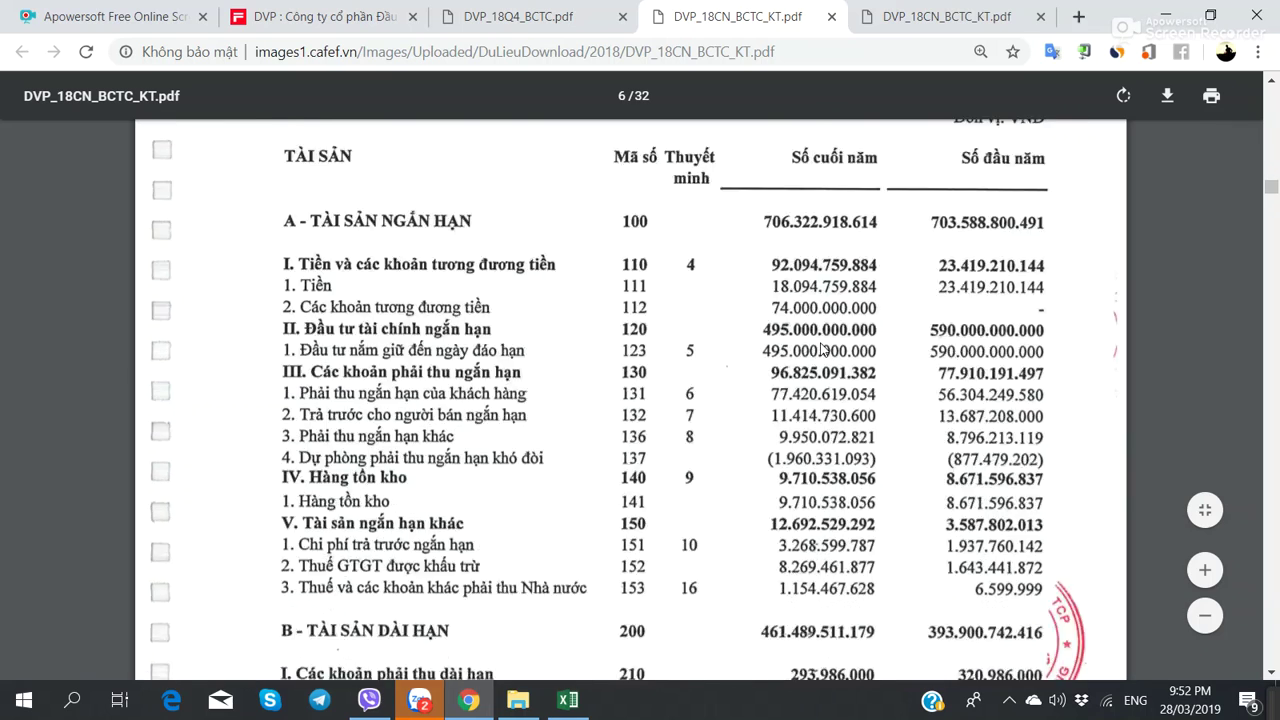
{"action": "scroll", "coordinate": [822, 350], "scroll_direction": "up", "scroll_amount": 3}
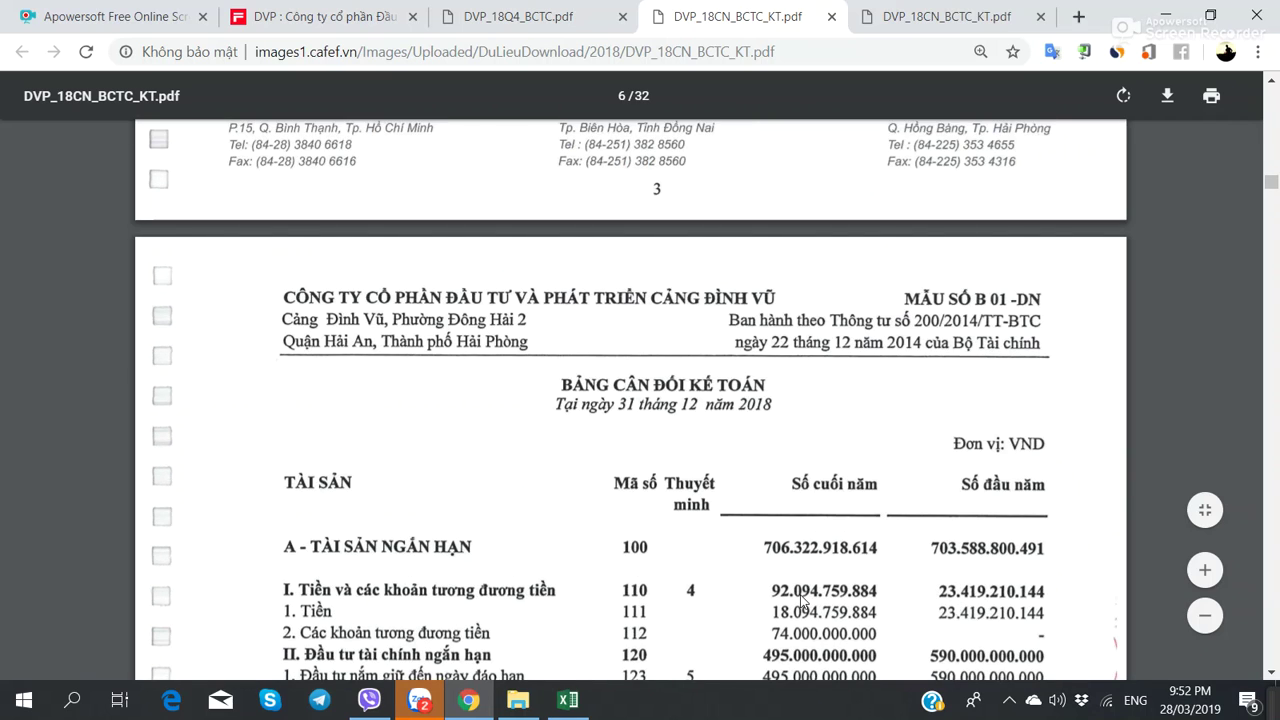
{"action": "scroll", "coordinate": [803, 600], "scroll_direction": "down", "scroll_amount": 2}
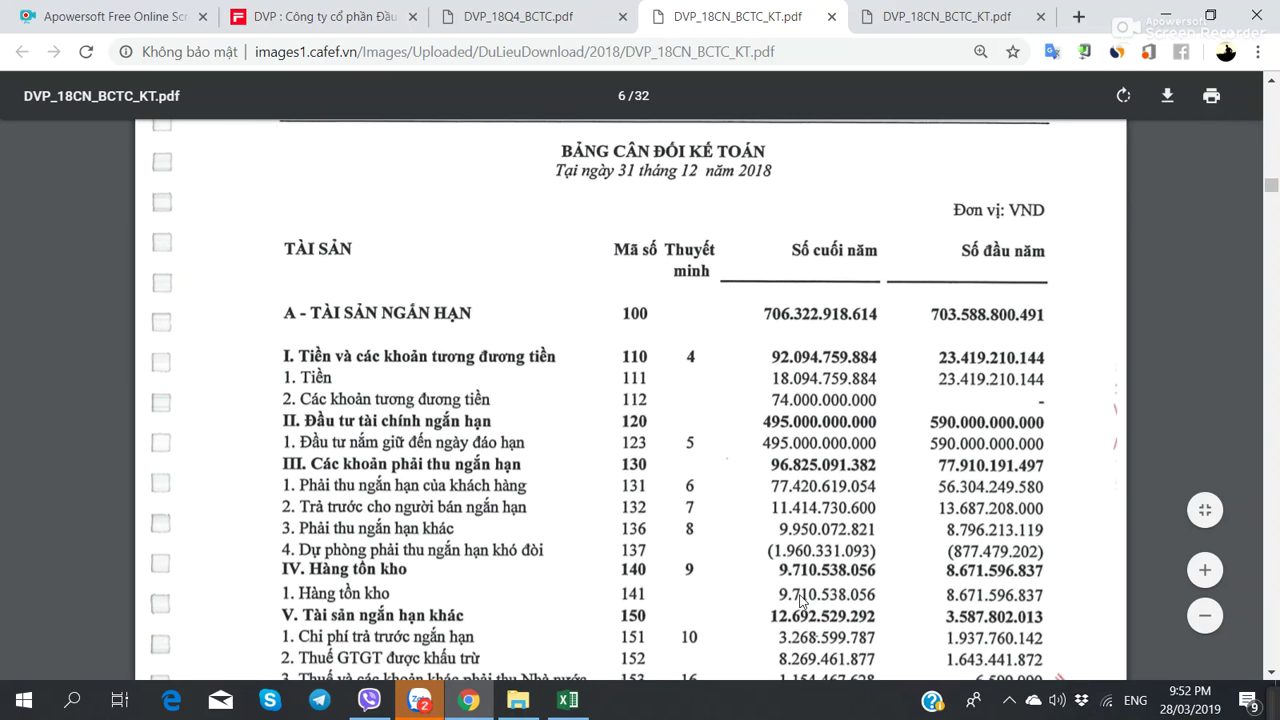
{"action": "left_click", "coordinate": [881, 20]}
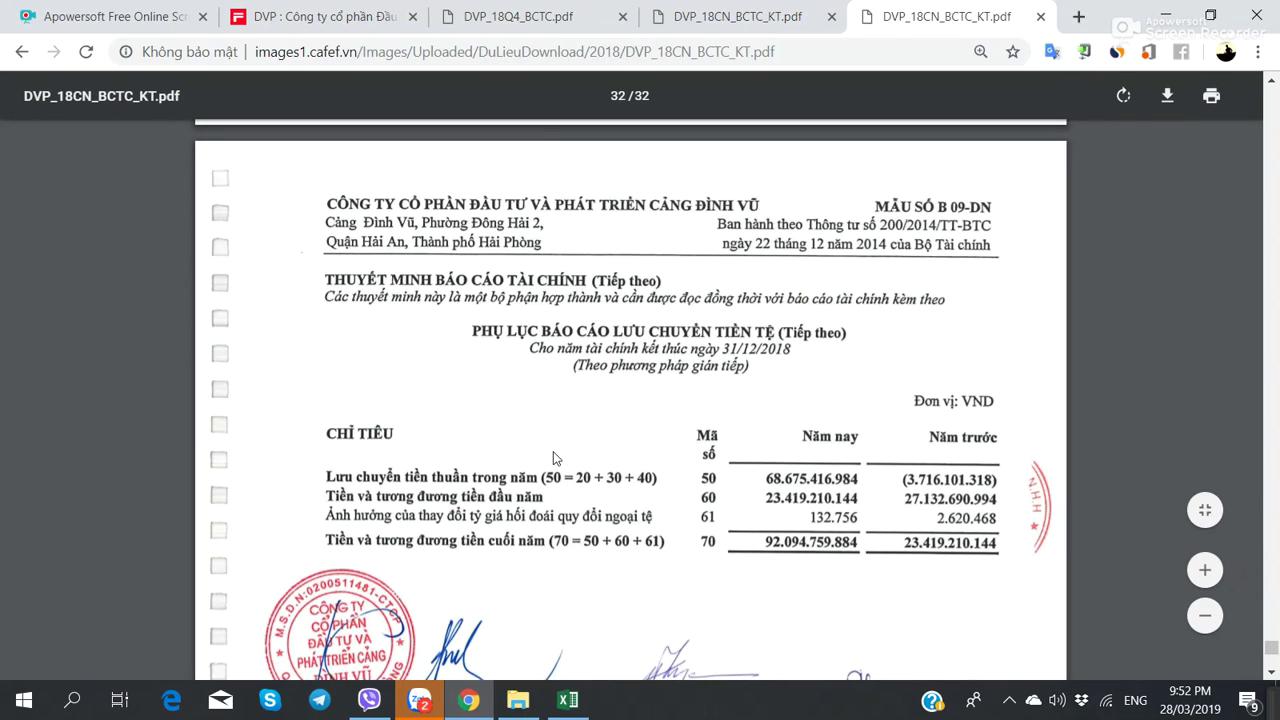
- Add the note "Lưu chuyển Tiền tệ - Tốt" in L115 of the workbook
{"action": "left_click", "coordinate": [567, 700]}
{"action": "left_click", "coordinate": [805, 545]}
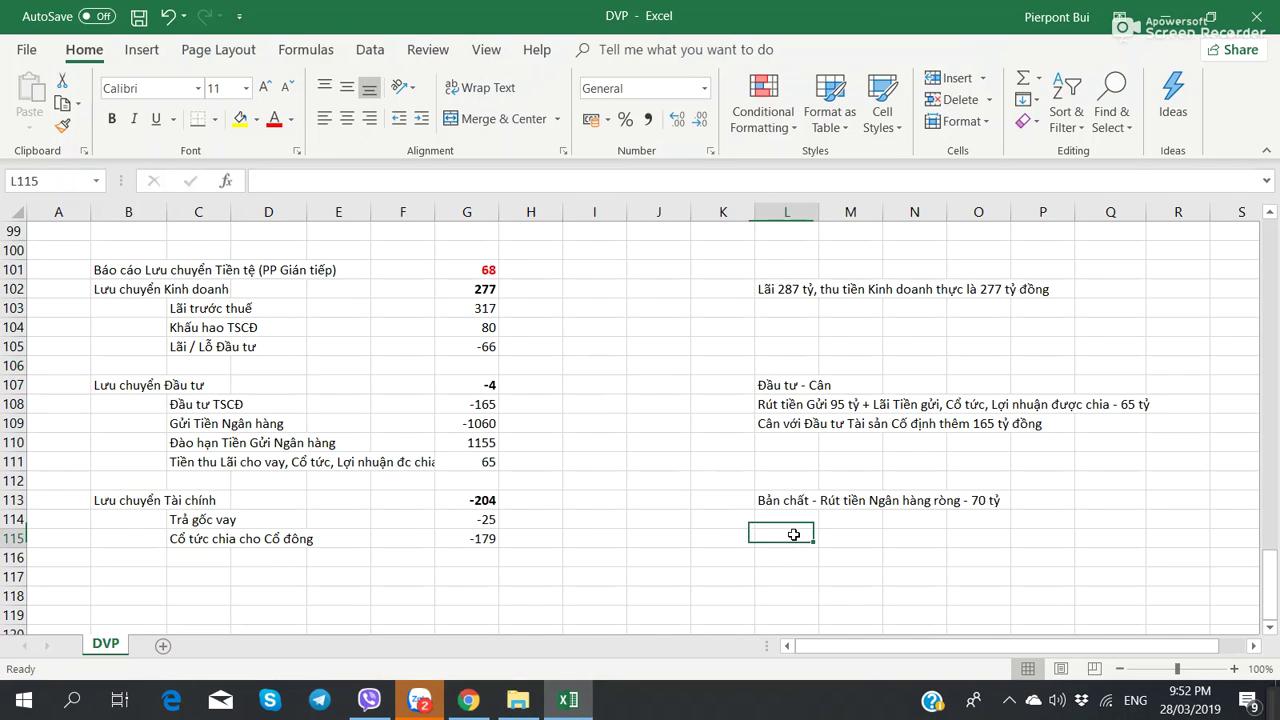
{"action": "type", "text": "Lưu chuyển"}
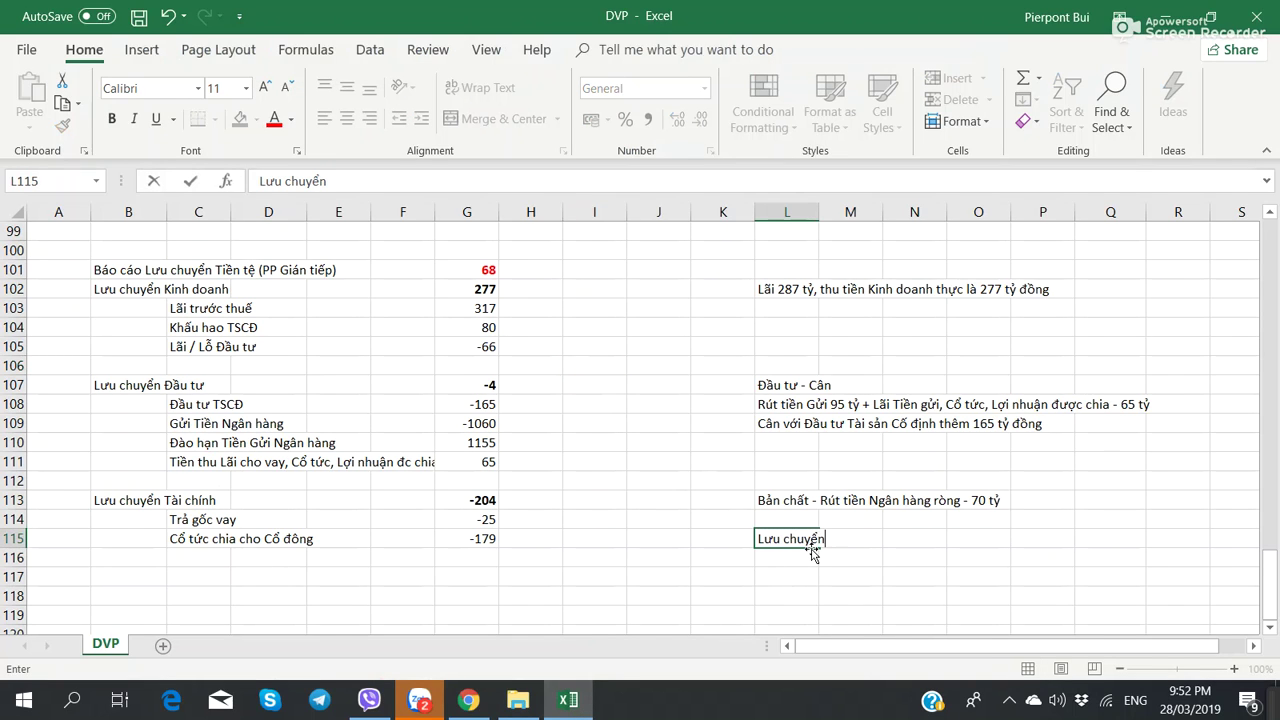
{"action": "type", "text": " Tie"}
{"action": "type", "text": "n tệ - Tốt"}
{"action": "key", "text": "Return"}
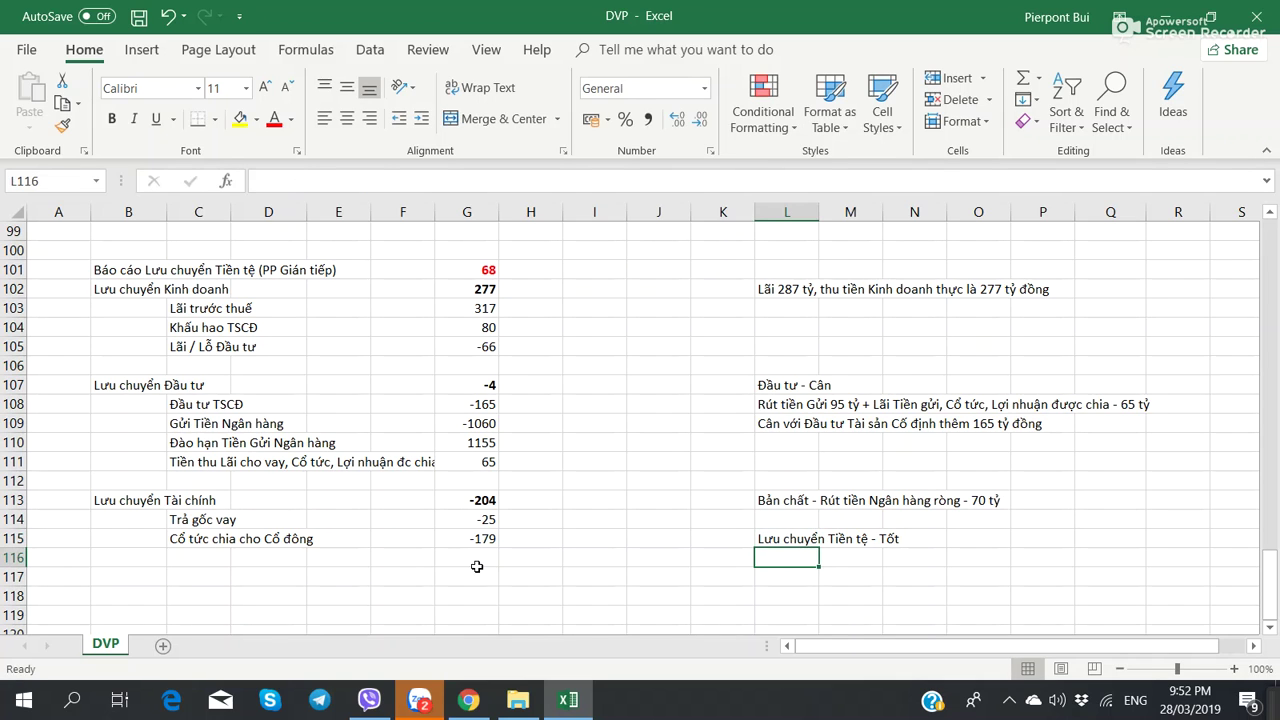
- Switch to DVP's CafeF stock page in the browser and view the price chart over three years
{"action": "left_click", "coordinate": [468, 700]}
{"action": "left_click", "coordinate": [320, 17]}
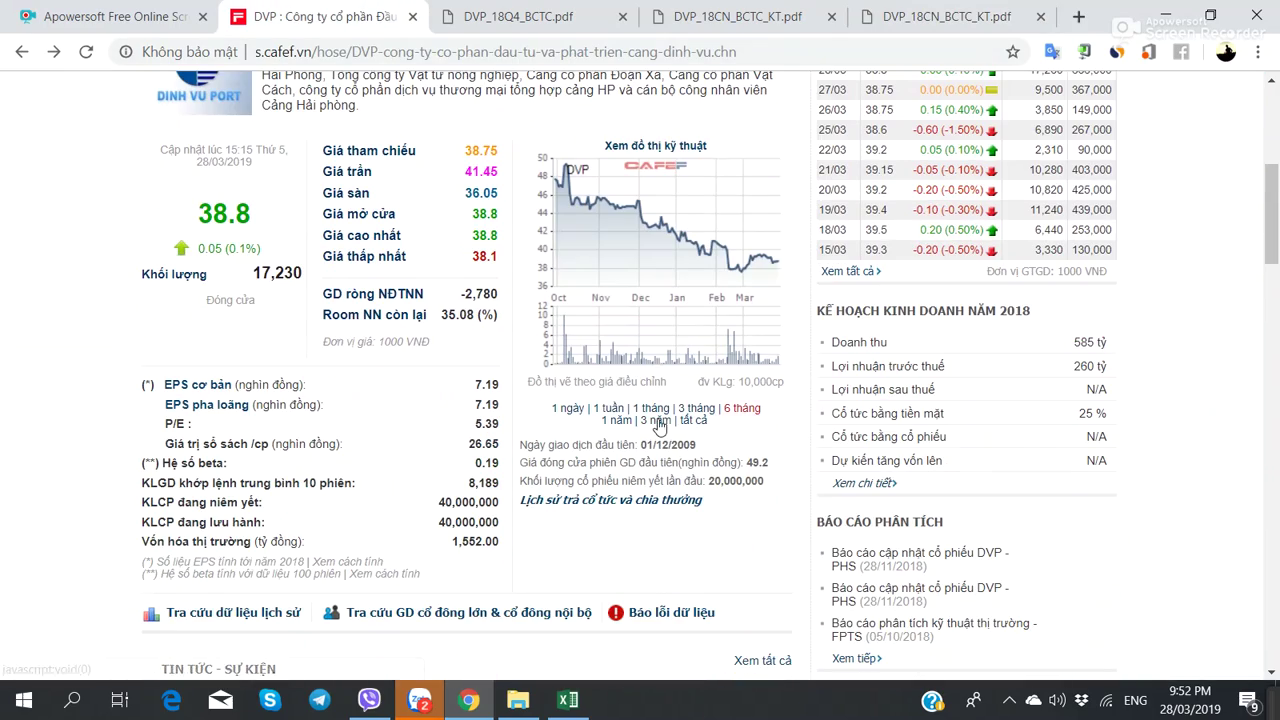
{"action": "left_click", "coordinate": [657, 420]}
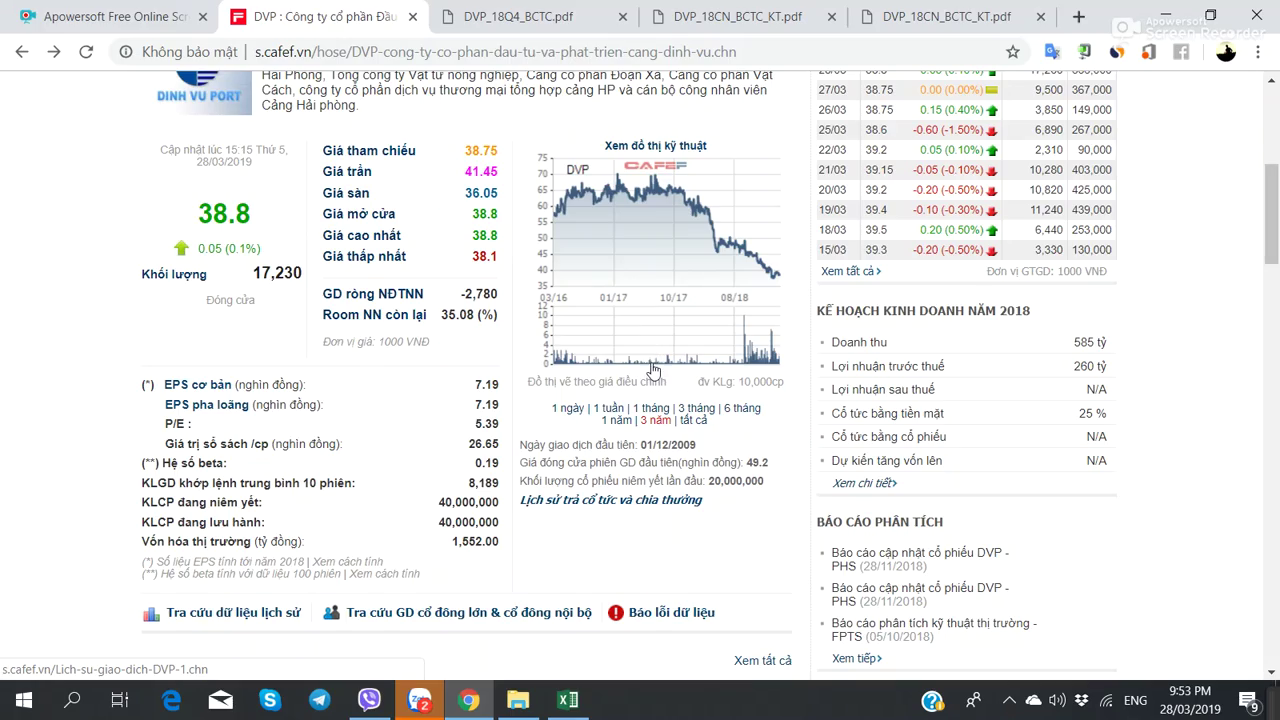
{"action": "scroll", "coordinate": [610, 345], "scroll_direction": "up", "scroll_amount": 3}
{"action": "scroll", "coordinate": [605, 350], "scroll_direction": "down", "scroll_amount": 3}
{"action": "scroll", "coordinate": [605, 350], "scroll_direction": "up", "scroll_amount": 2}
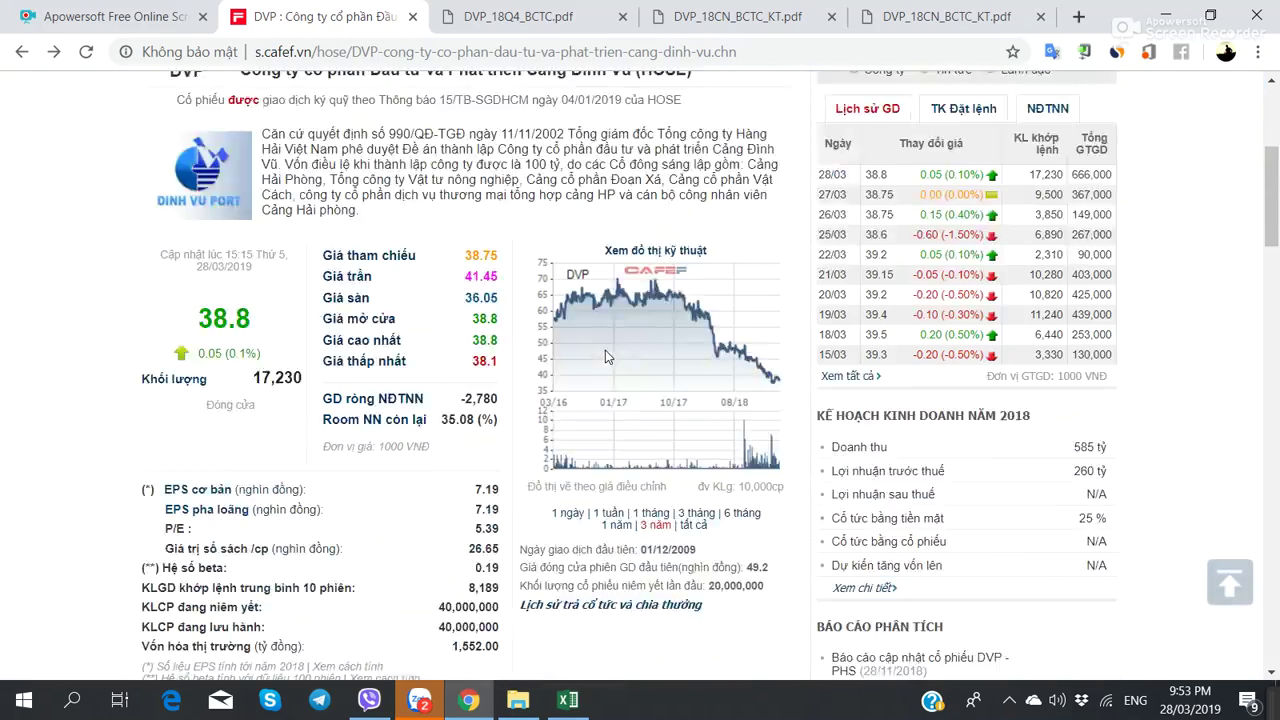
- Check DVP's dividend and bonus share history on the stock page and compare it with the price chart
{"action": "scroll", "coordinate": [605, 350], "scroll_direction": "down", "scroll_amount": 5}
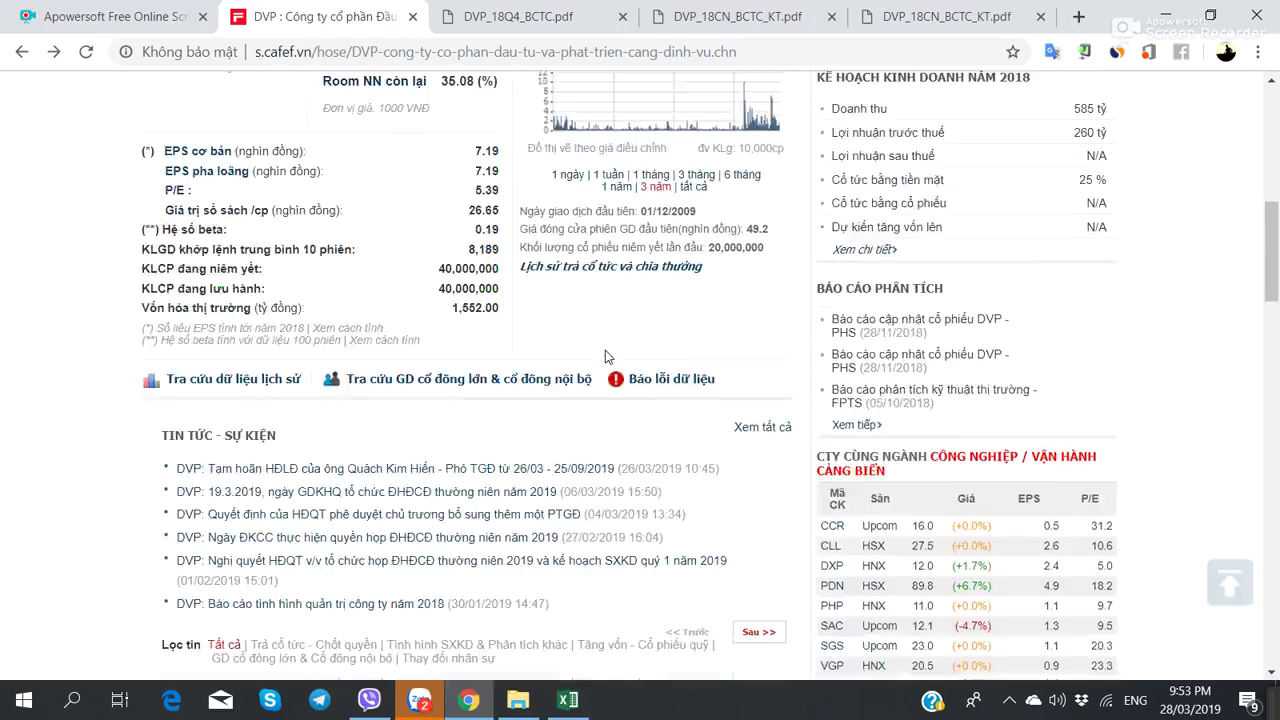
{"action": "scroll", "coordinate": [605, 350], "scroll_direction": "up", "scroll_amount": 3}
{"action": "scroll", "coordinate": [628, 298], "scroll_direction": "down", "scroll_amount": 3}
{"action": "mouse_move", "coordinate": [640, 275]}
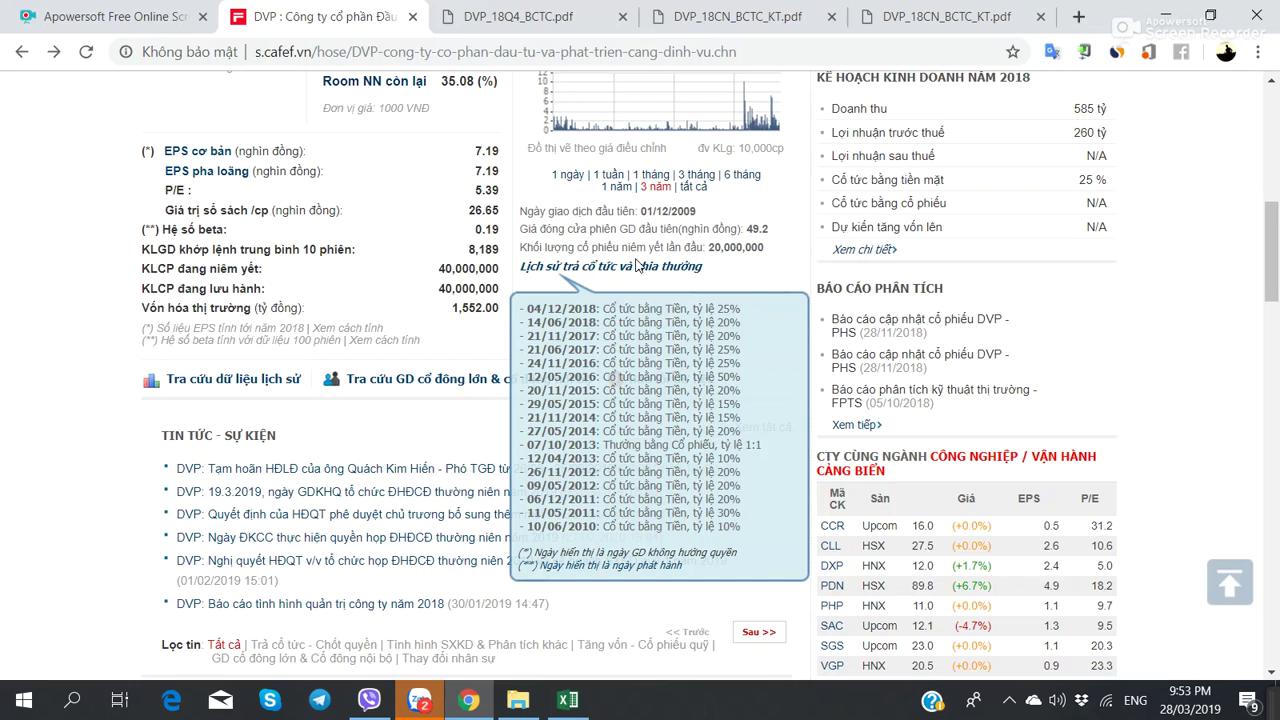
{"action": "scroll", "coordinate": [637, 264], "scroll_direction": "up", "scroll_amount": 3}
{"action": "scroll", "coordinate": [680, 200], "scroll_direction": "down", "scroll_amount": 1}
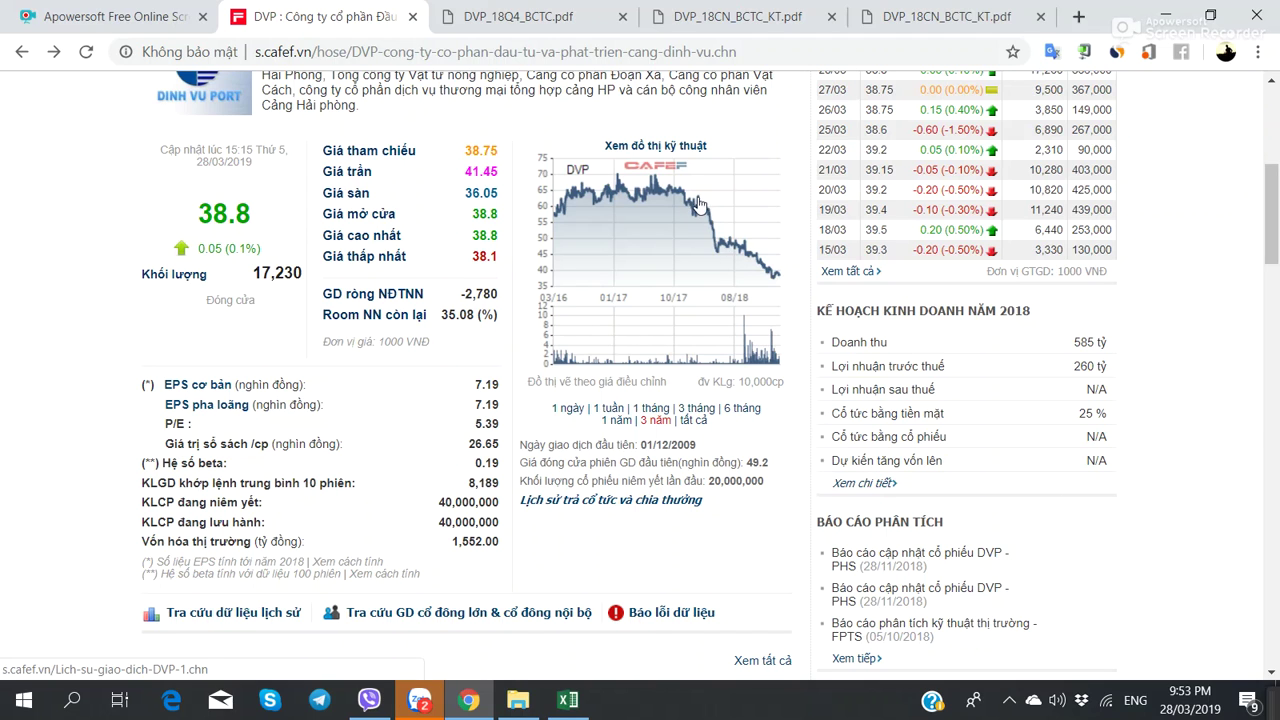
- Review the workbook's balance sheet, income statement and cash flow summaries together with their notes
{"action": "left_click", "coordinate": [573, 700]}
{"action": "scroll", "coordinate": [471, 486], "scroll_direction": "up", "scroll_amount": 4}
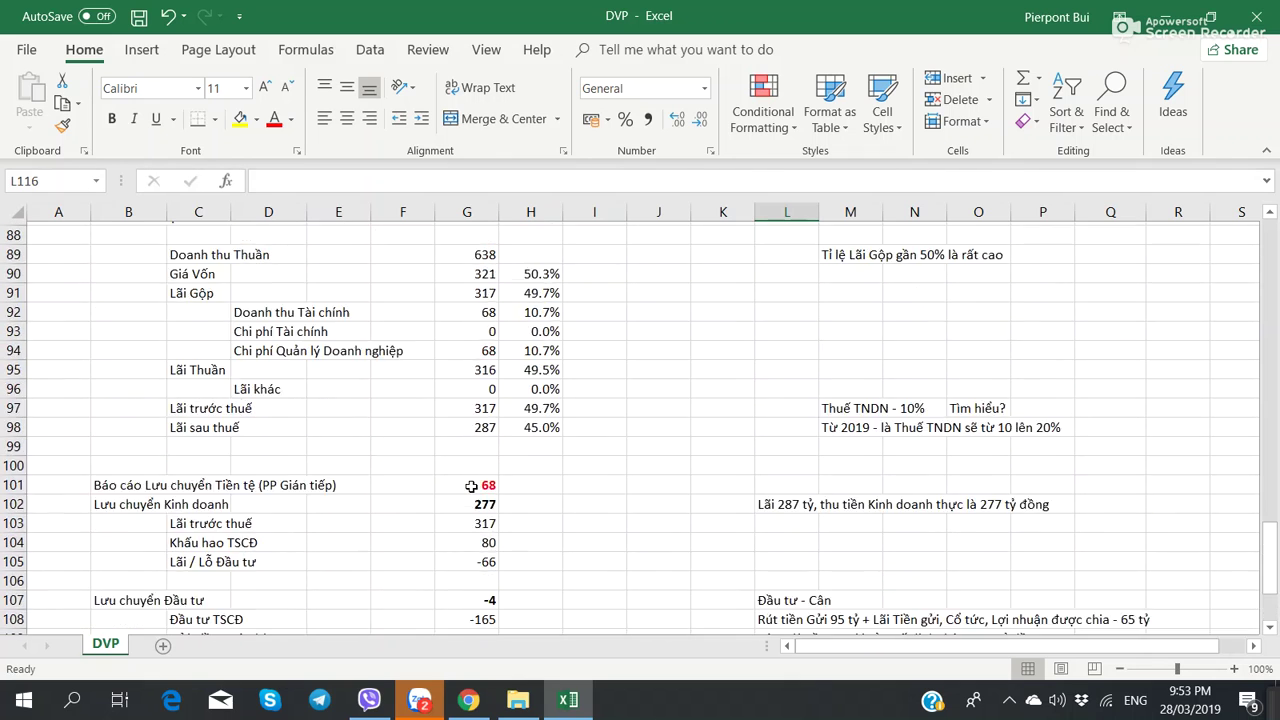
{"action": "scroll", "coordinate": [471, 486], "scroll_direction": "down", "scroll_amount": 6}
{"action": "scroll", "coordinate": [471, 486], "scroll_direction": "up", "scroll_amount": 2}
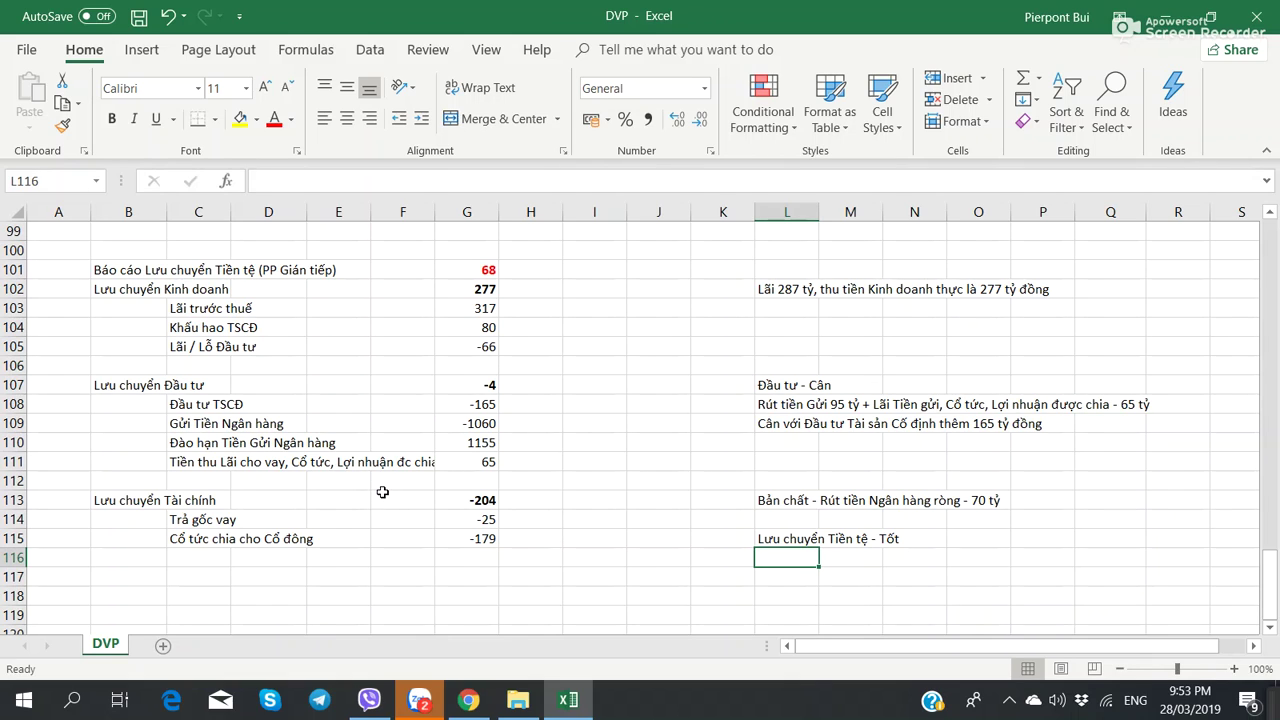
{"action": "scroll", "coordinate": [393, 475], "scroll_direction": "up", "scroll_amount": 7}
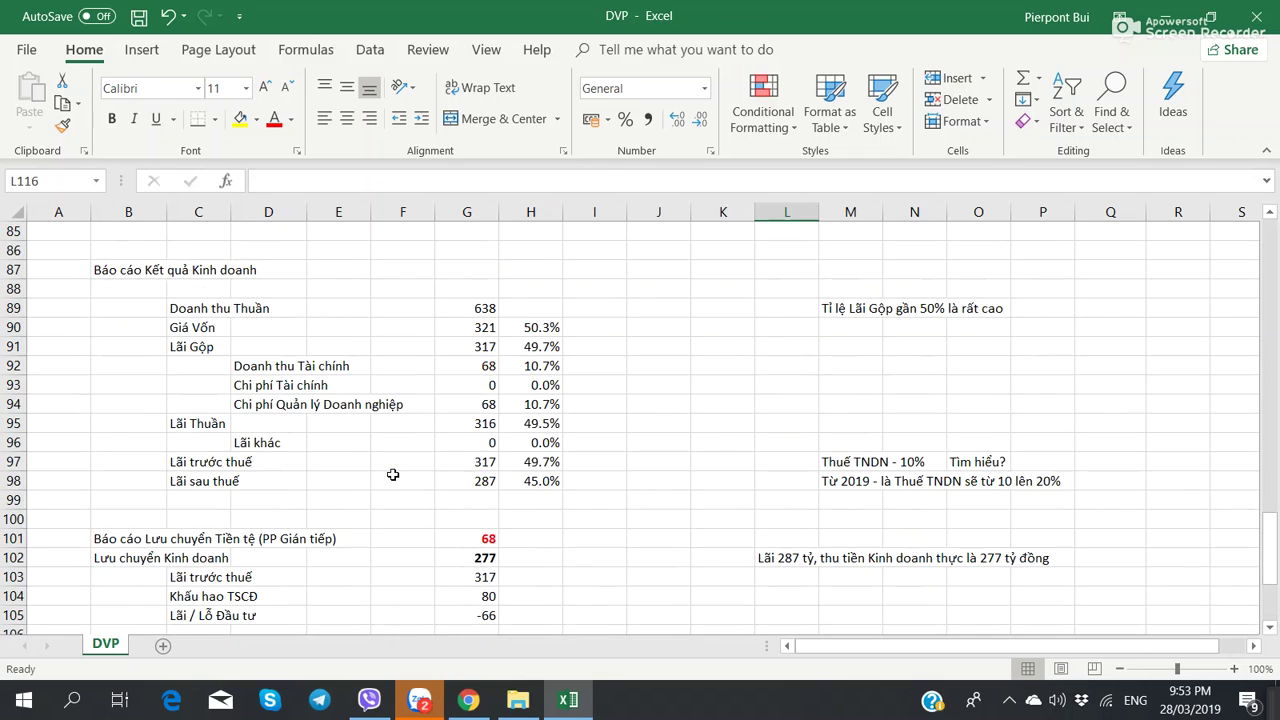
{"action": "scroll", "coordinate": [462, 481], "scroll_direction": "up", "scroll_amount": 2}
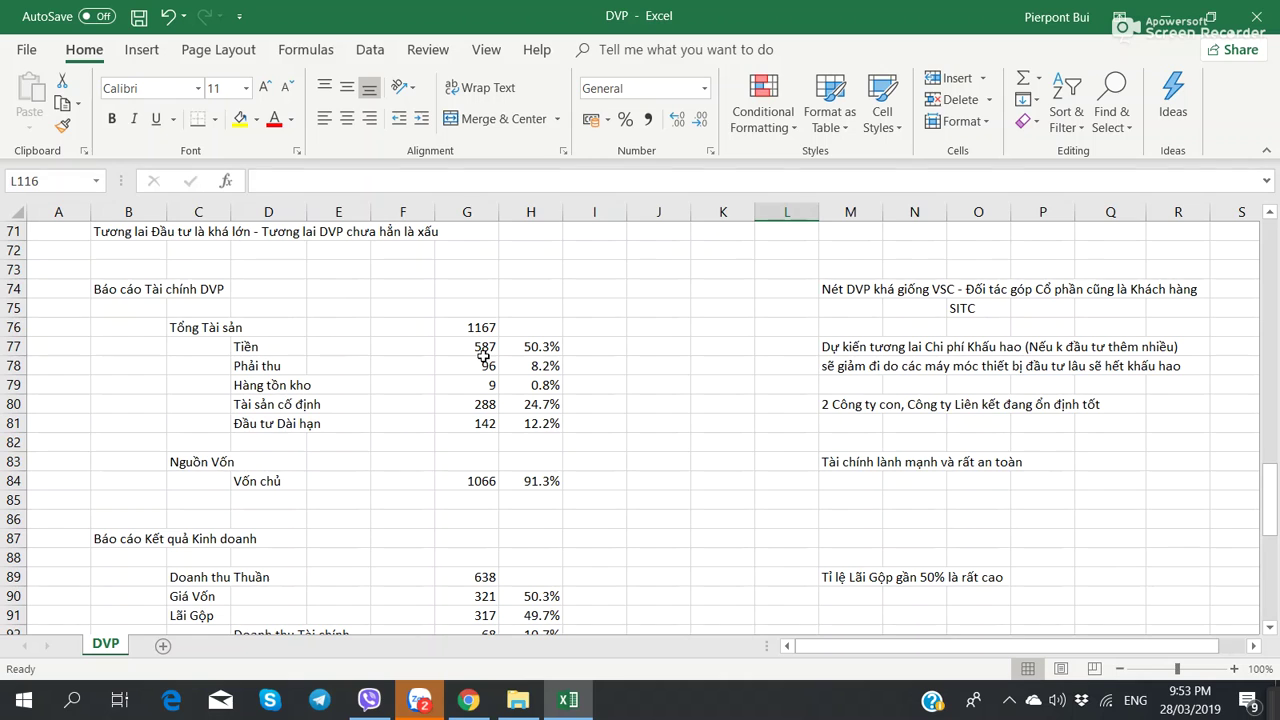
{"action": "scroll", "coordinate": [468, 385], "scroll_direction": "down", "scroll_amount": 12}
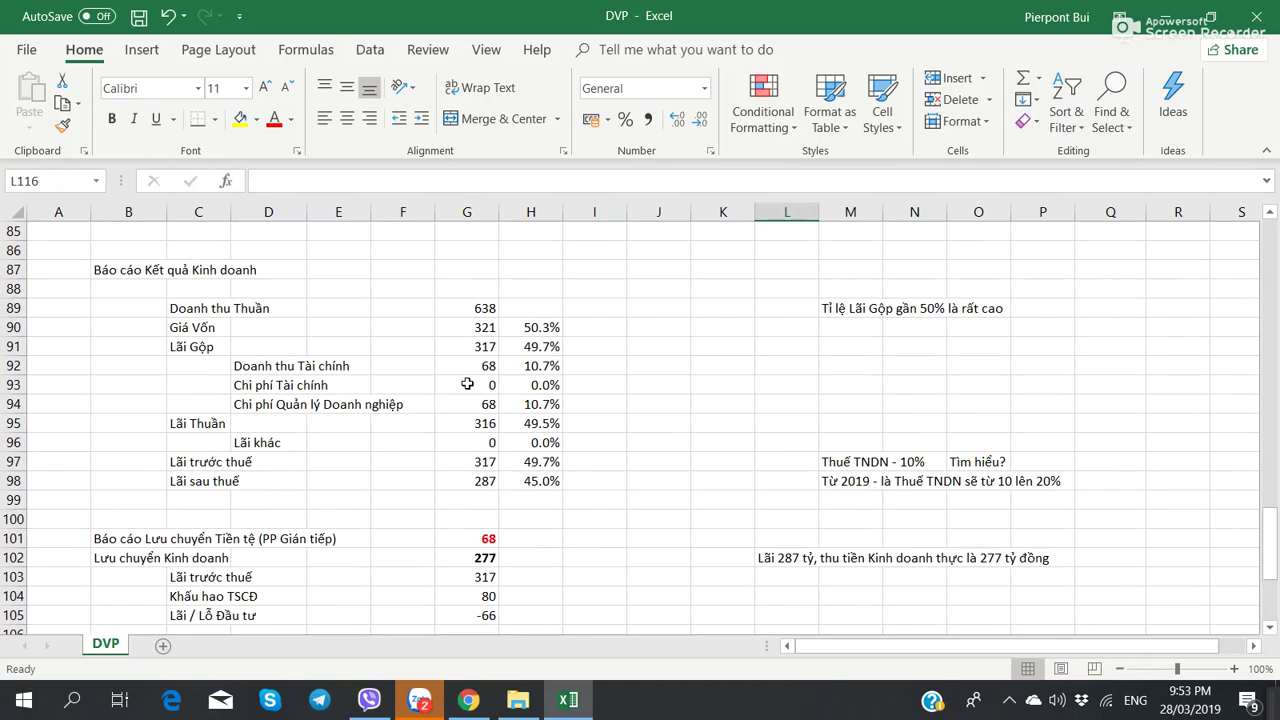
{"action": "scroll", "coordinate": [460, 388], "scroll_direction": "up", "scroll_amount": 2}
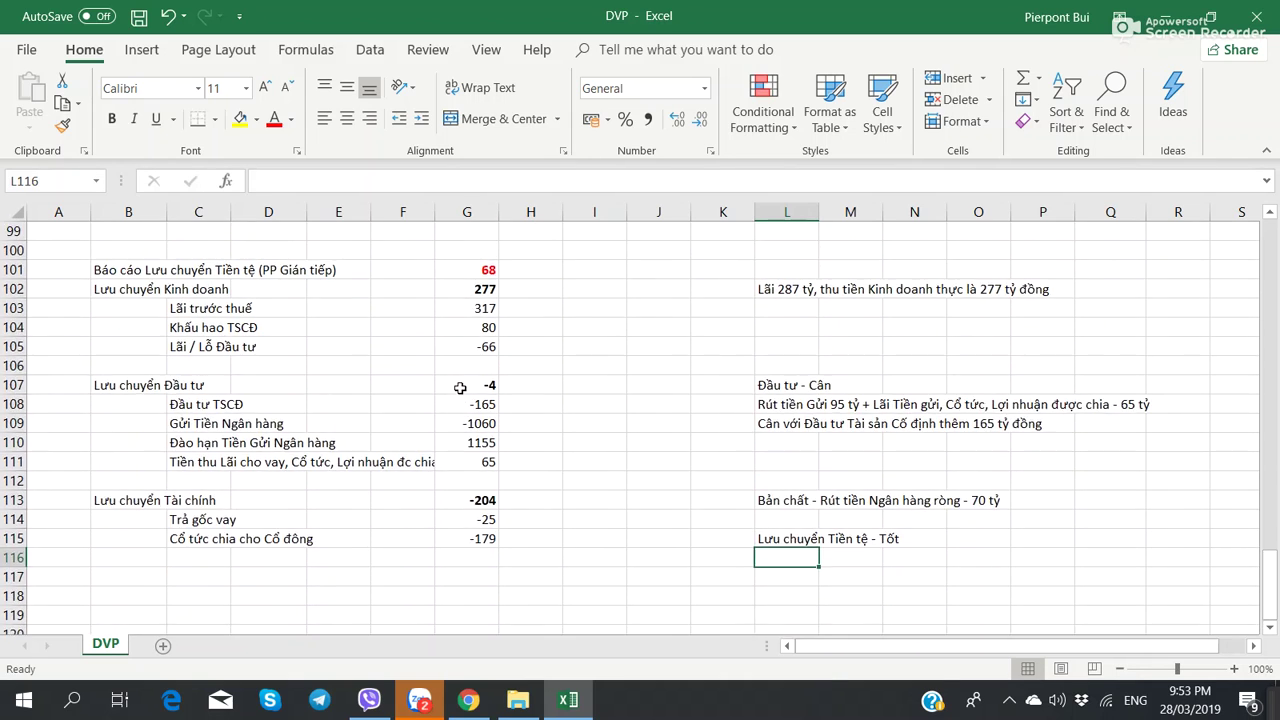
- Look through the cash flow appendix, related-party, financial instrument and equity notes in the annual report PDF in the browser
{"action": "left_click", "coordinate": [468, 700]}
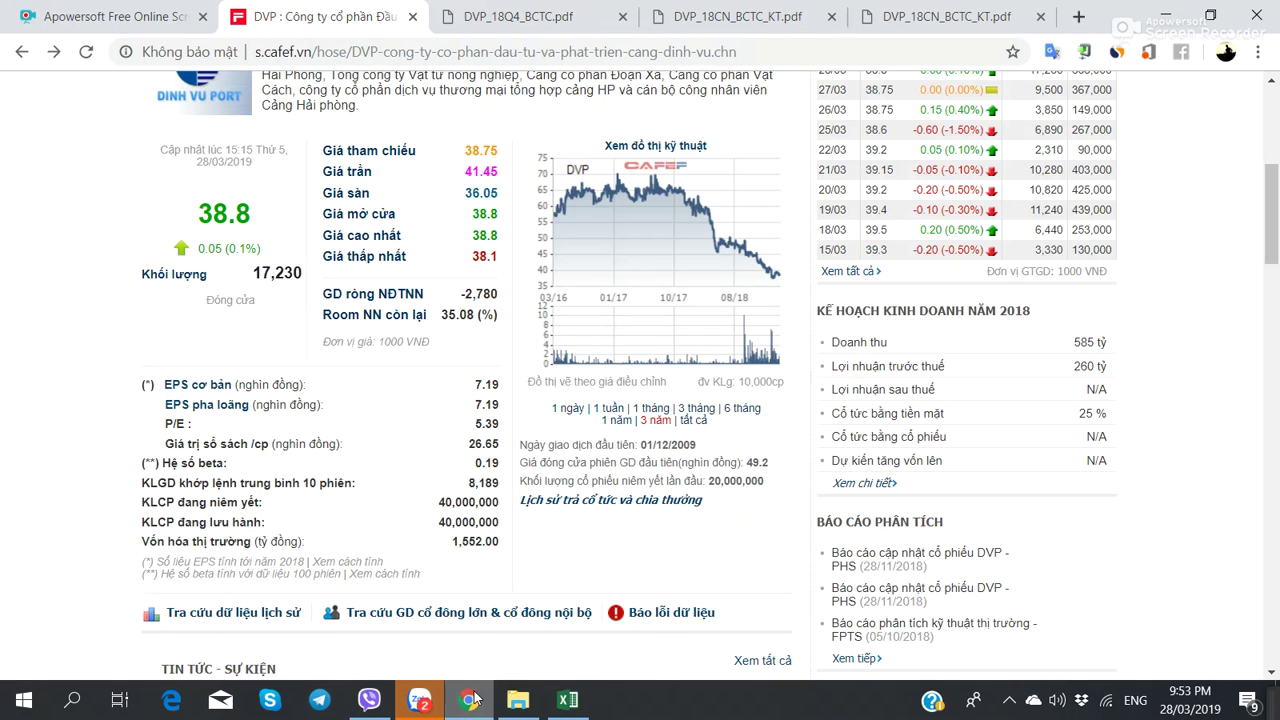
{"action": "left_click", "coordinate": [973, 8]}
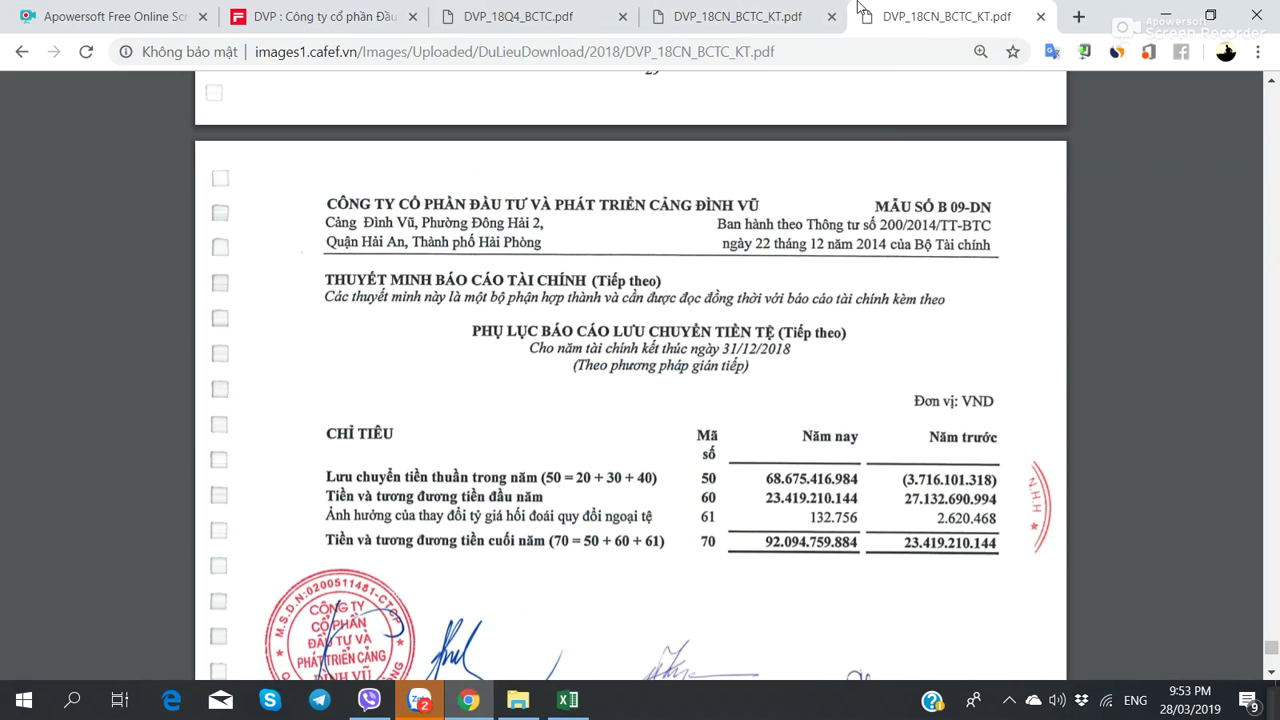
{"action": "scroll", "coordinate": [776, 260], "scroll_direction": "down", "scroll_amount": 5}
{"action": "left_click", "coordinate": [785, 8]}
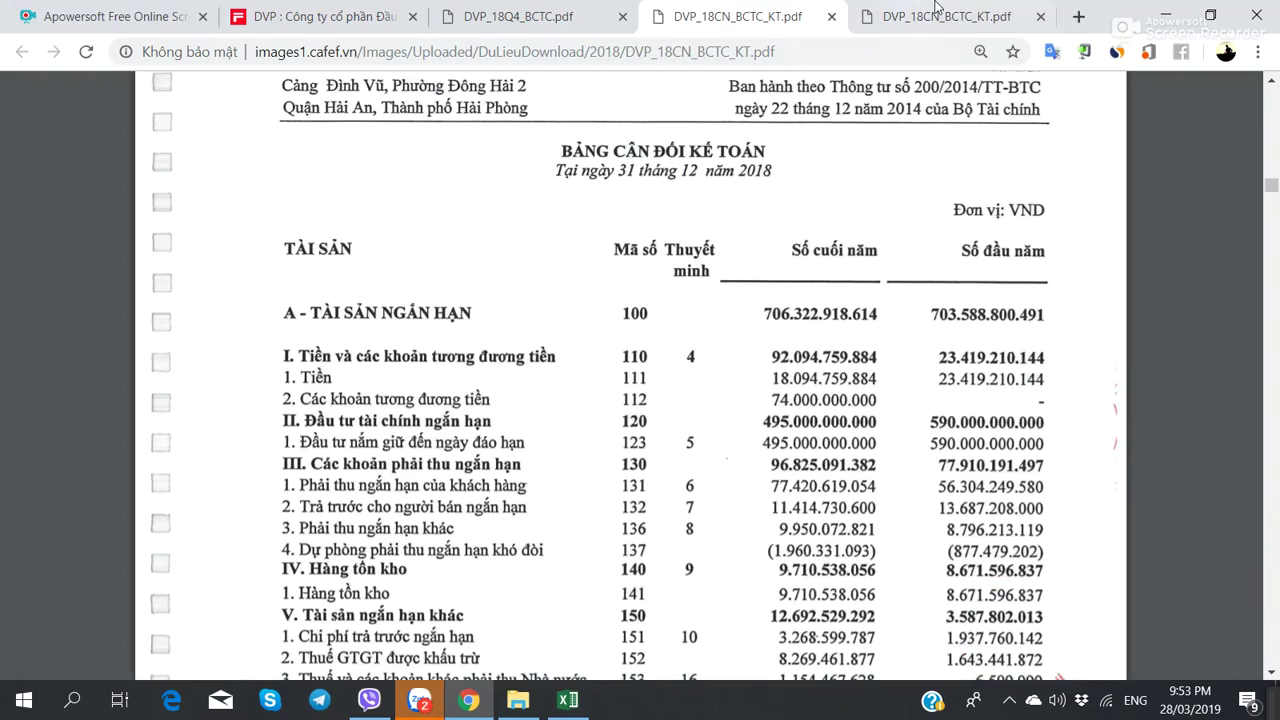
{"action": "left_click", "coordinate": [940, 16]}
{"action": "scroll", "coordinate": [917, 366], "scroll_direction": "up", "scroll_amount": 10}
{"action": "scroll", "coordinate": [917, 375], "scroll_direction": "down", "scroll_amount": 3}
{"action": "scroll", "coordinate": [917, 375], "scroll_direction": "up", "scroll_amount": 15}
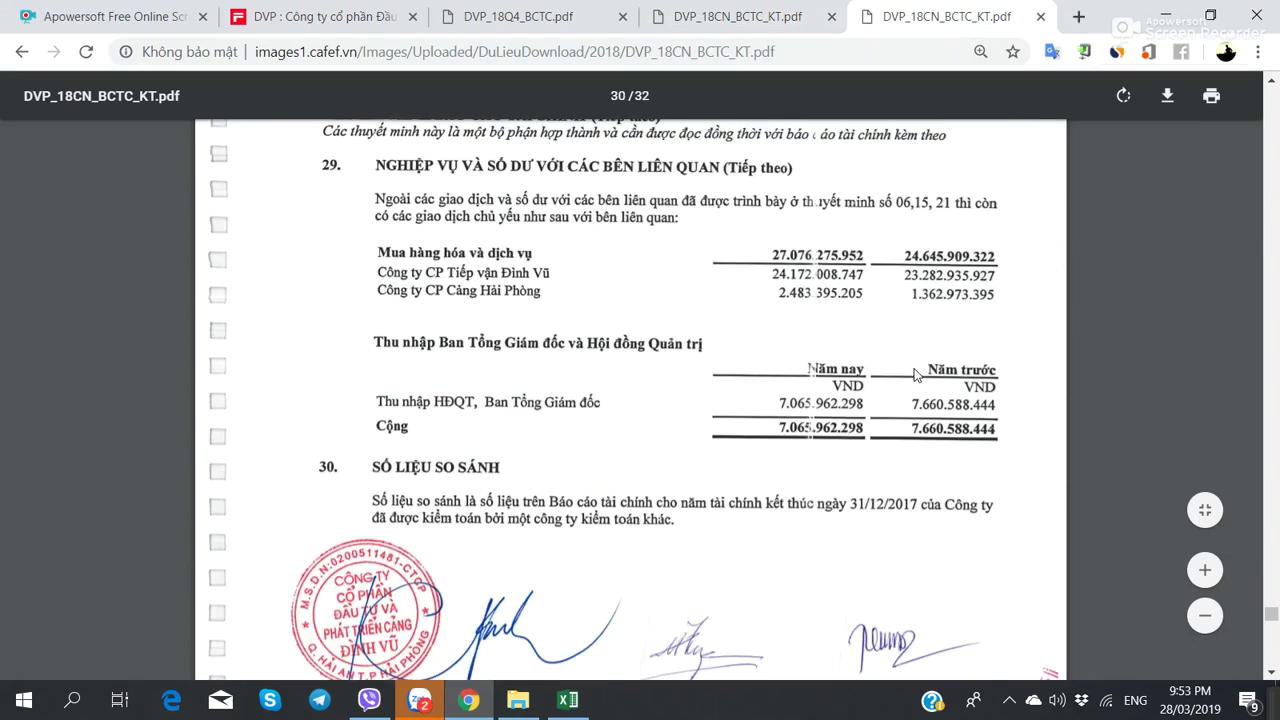
{"action": "scroll", "coordinate": [913, 373], "scroll_direction": "up", "scroll_amount": 20}
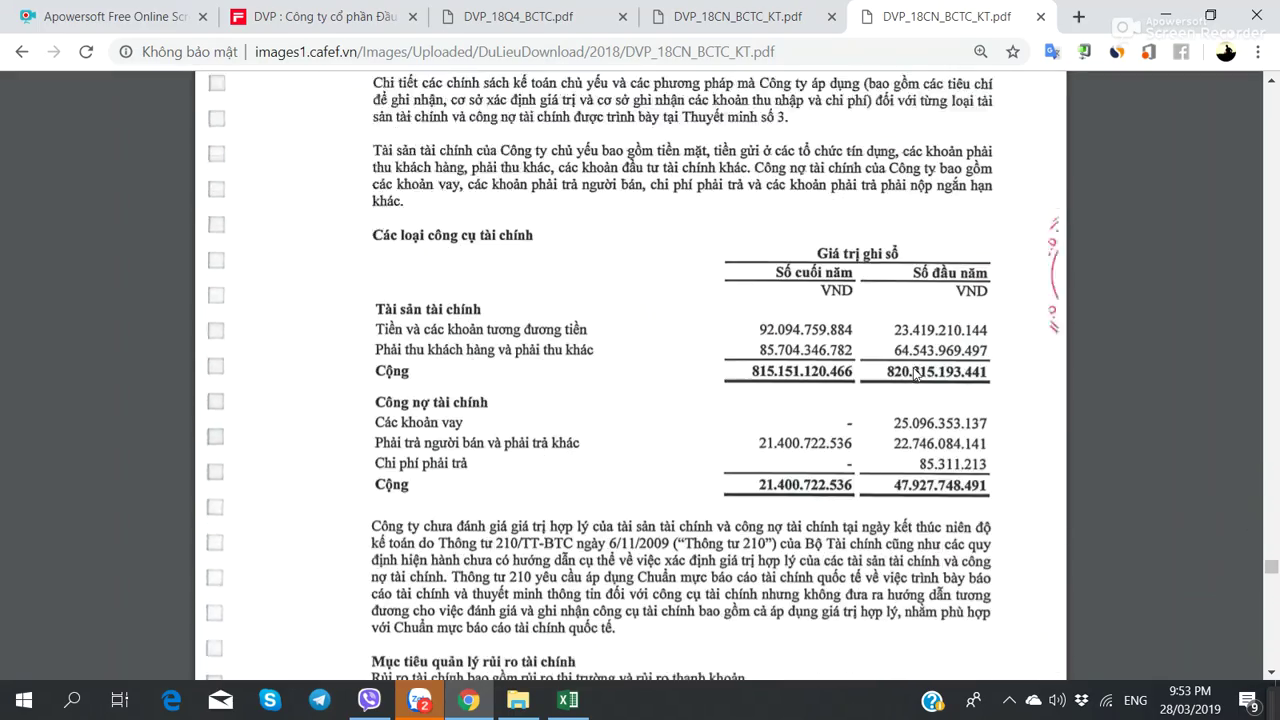
{"action": "scroll", "coordinate": [913, 373], "scroll_direction": "up", "scroll_amount": 10}
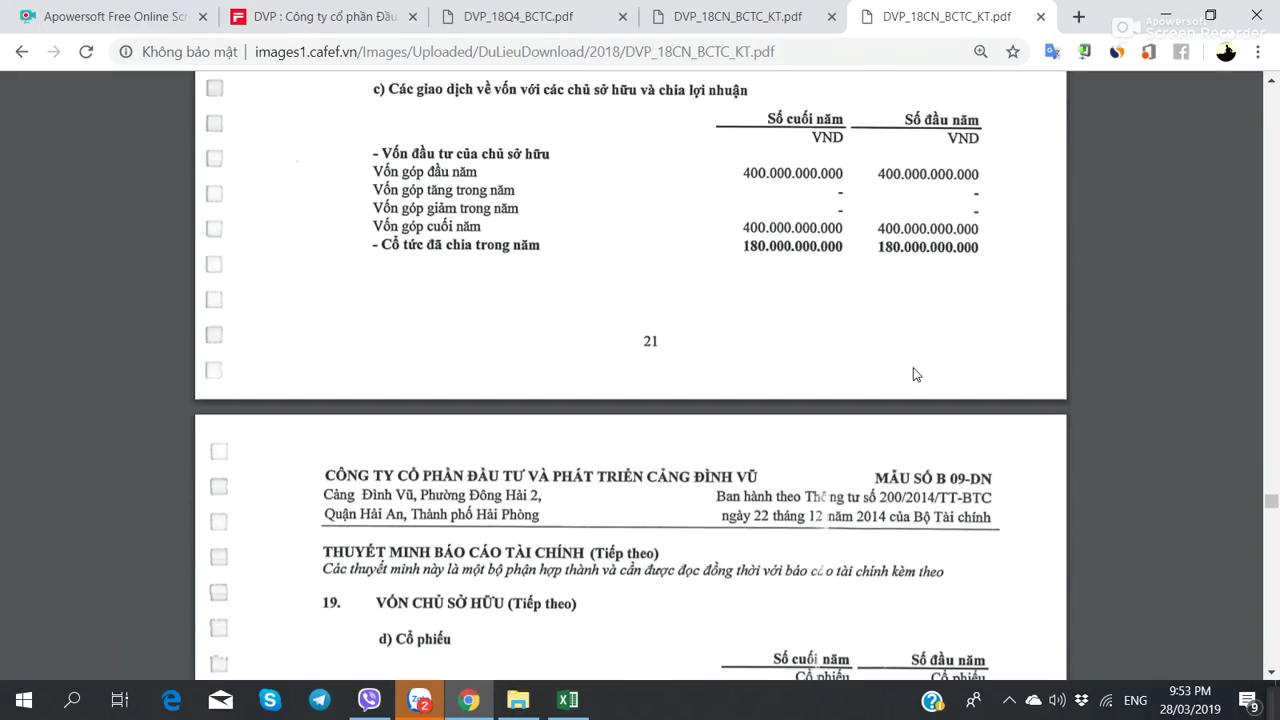
- Look through the balance sheet and income statement pages in the other open copy of the 2018 annual report PDF
{"action": "left_click", "coordinate": [737, 16]}
{"action": "scroll", "coordinate": [730, 364], "scroll_direction": "down", "scroll_amount": 20}
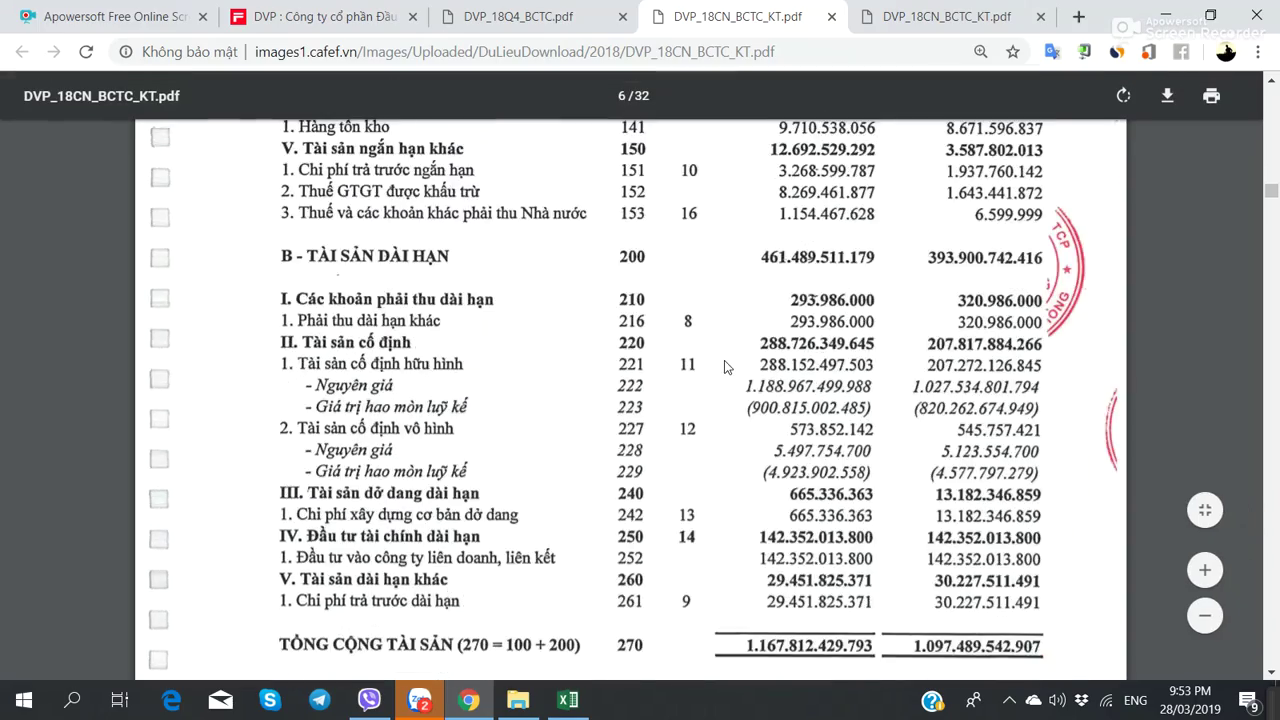
{"action": "scroll", "coordinate": [724, 360], "scroll_direction": "up", "scroll_amount": 20}
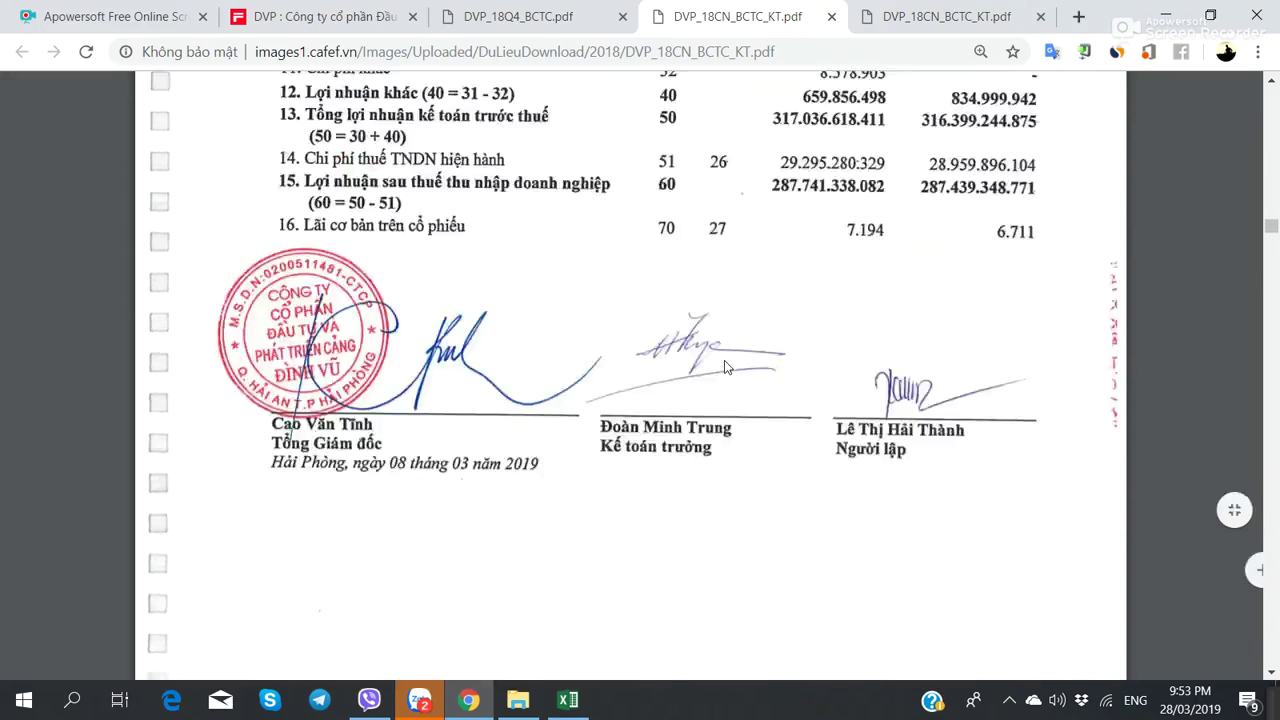
{"action": "scroll", "coordinate": [724, 360], "scroll_direction": "down", "scroll_amount": 8}
{"action": "scroll", "coordinate": [724, 358], "scroll_direction": "down", "scroll_amount": 20}
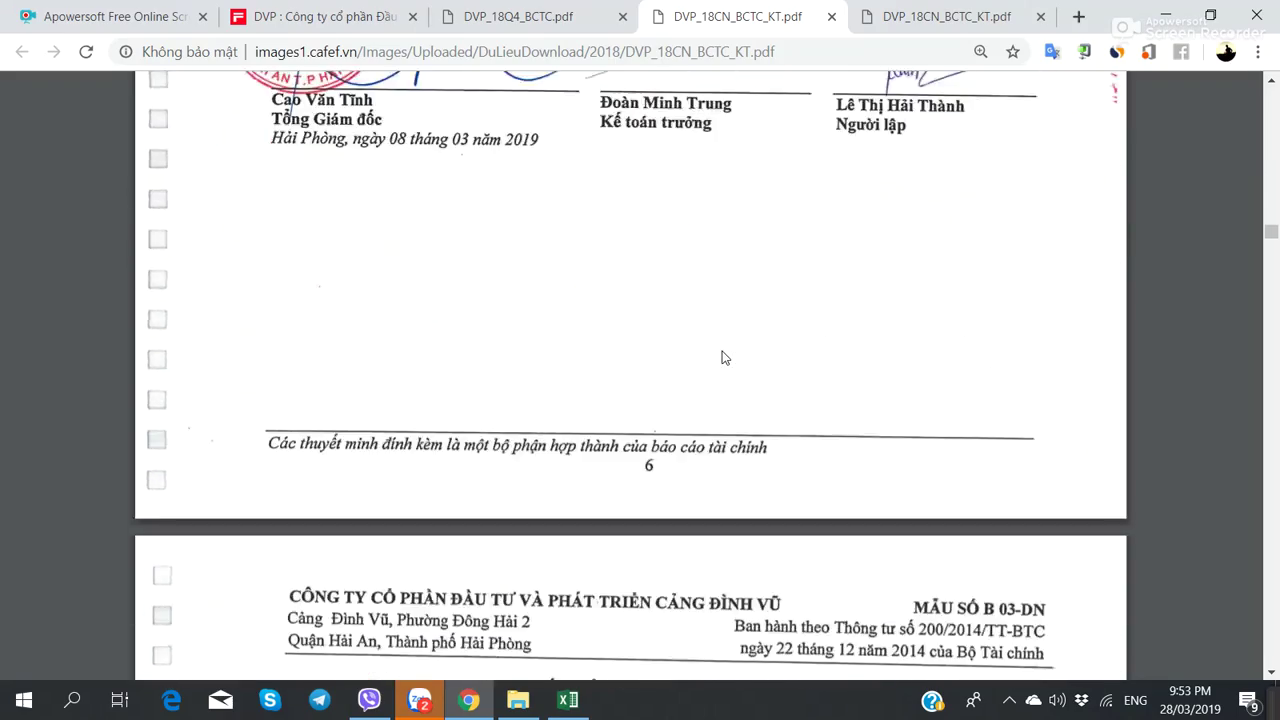
{"action": "scroll", "coordinate": [724, 357], "scroll_direction": "up", "scroll_amount": 8}
{"action": "scroll", "coordinate": [724, 358], "scroll_direction": "up", "scroll_amount": 20}
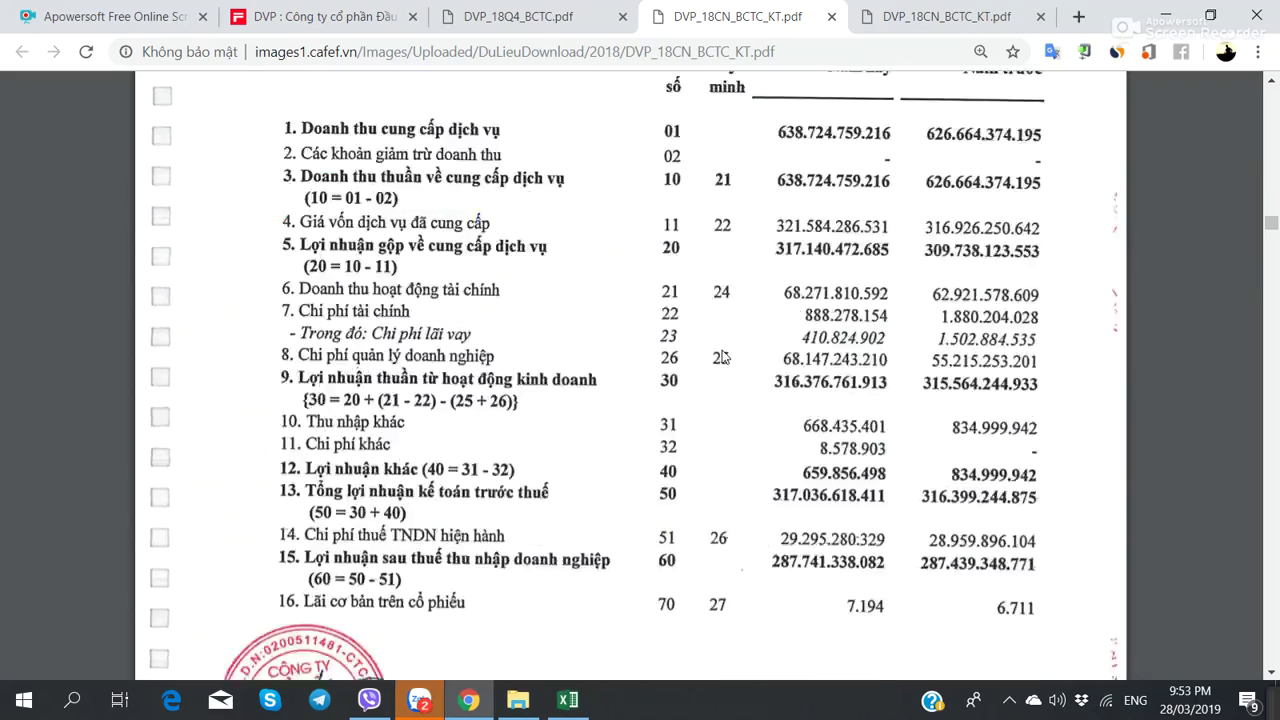
- Open the full list of DVP company news from its CafeF stock page and move that browser tab to the end
{"action": "left_click", "coordinate": [312, 26]}
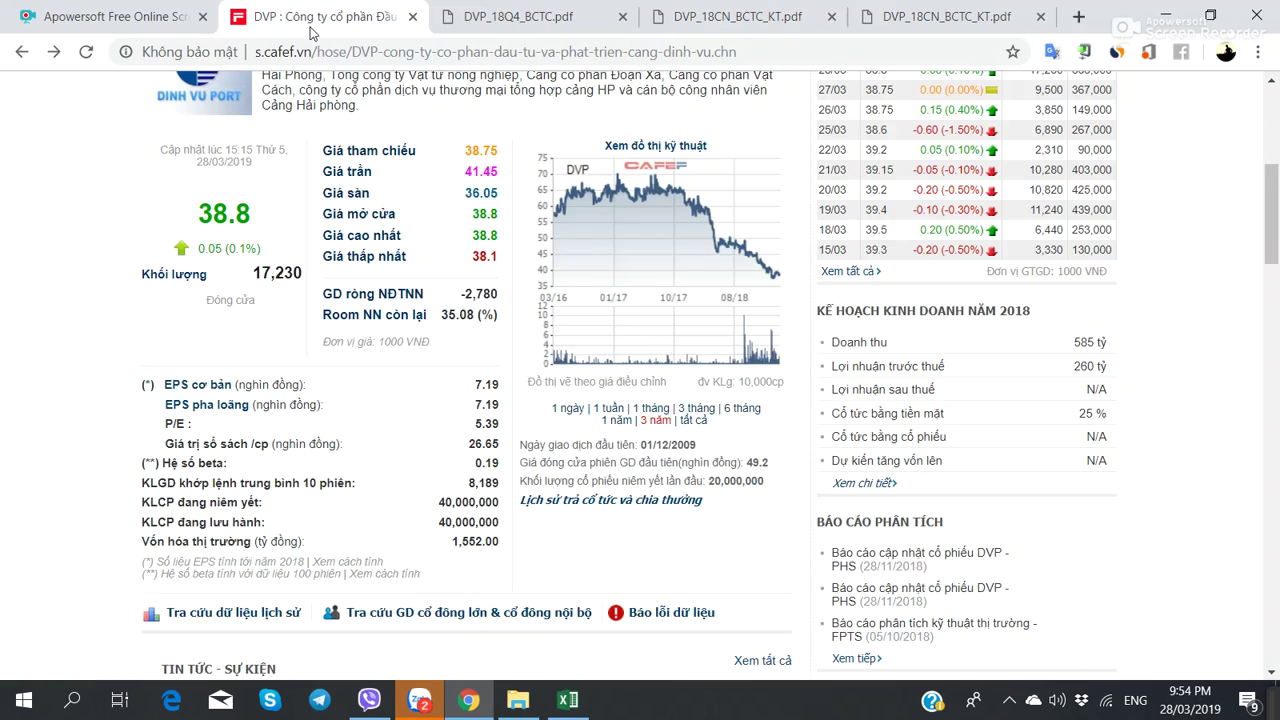
{"action": "scroll", "coordinate": [478, 330], "scroll_direction": "down", "scroll_amount": 5}
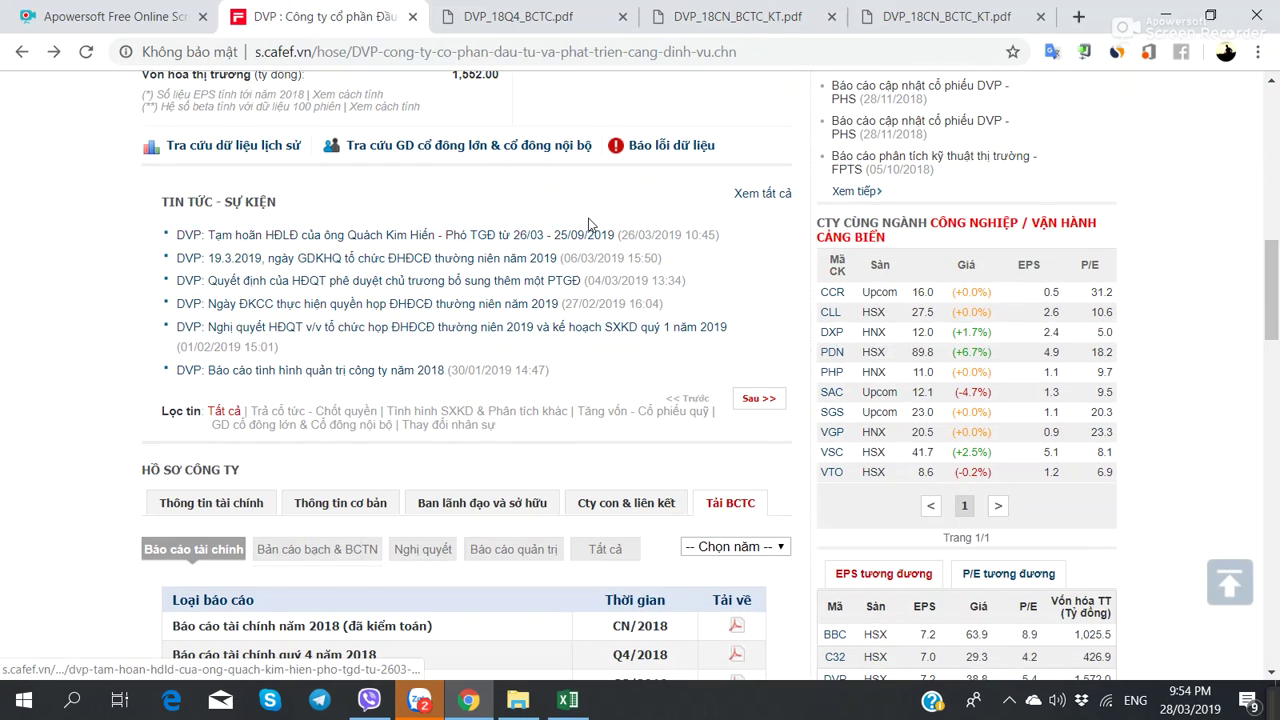
{"action": "left_click", "coordinate": [741, 200]}
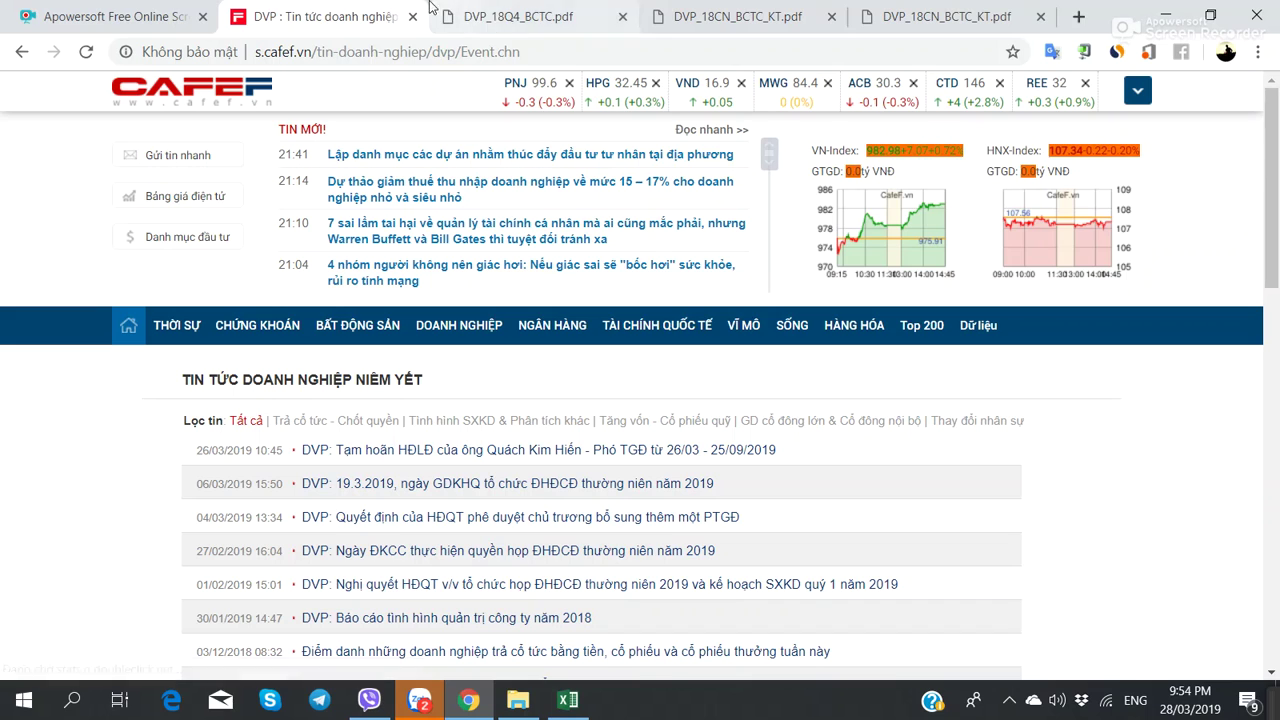
{"action": "left_click_drag", "start_coordinate": [380, 16], "coordinate": [975, 8]}
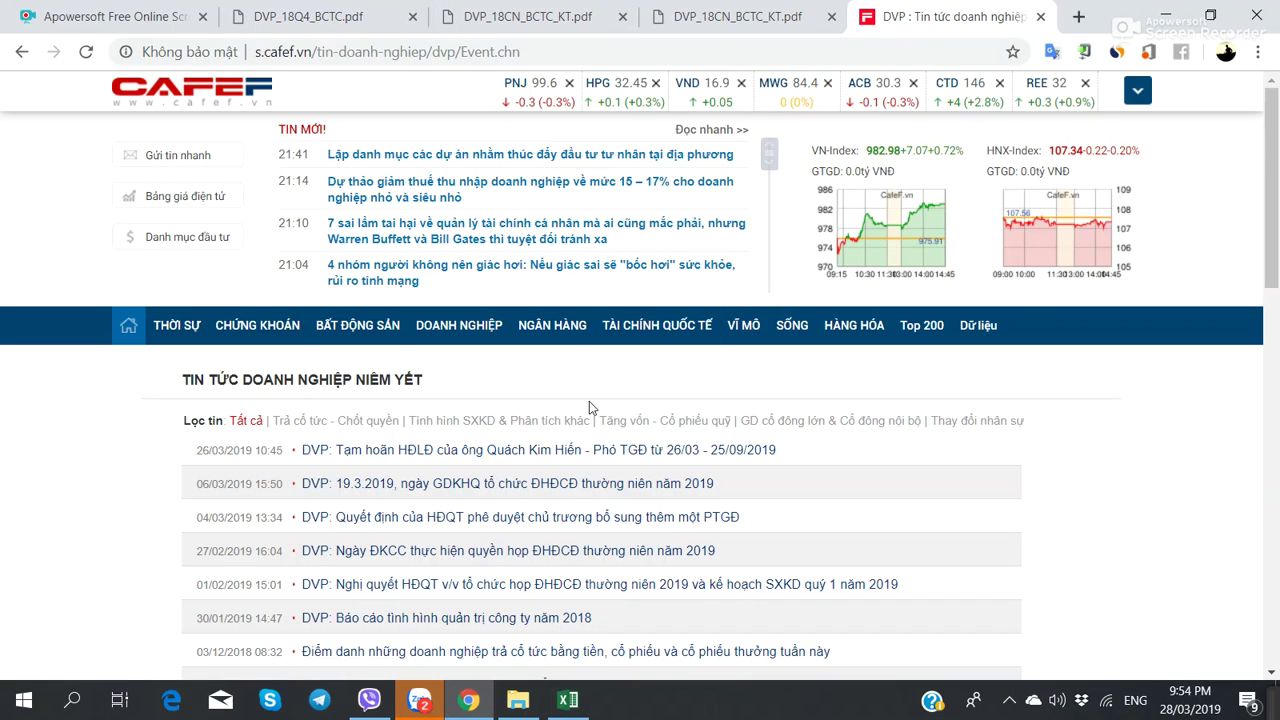
{"action": "scroll", "coordinate": [589, 401], "scroll_direction": "down", "scroll_amount": 3}
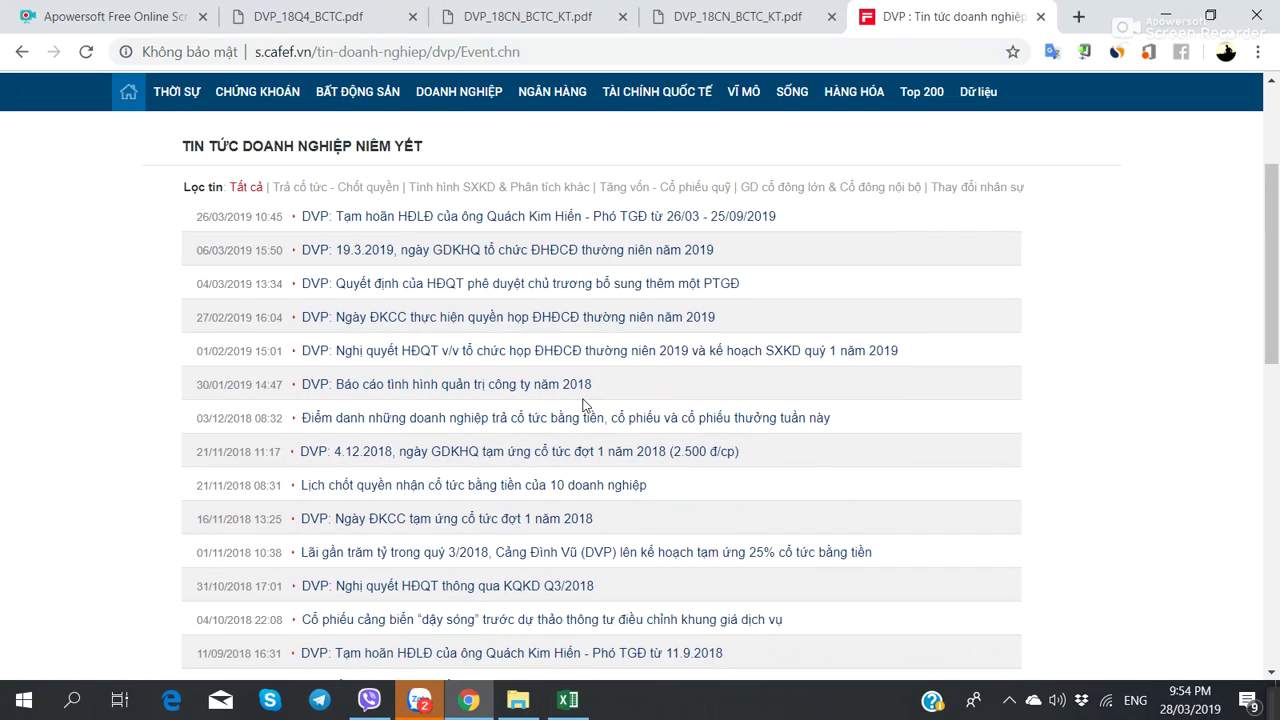
- Read the decision attached to the 26/03/2019 news on suspending a deputy general director's labour contract, and close it
{"action": "left_click", "coordinate": [512, 216]}
{"action": "scroll", "coordinate": [603, 295], "scroll_direction": "down", "scroll_amount": 3}
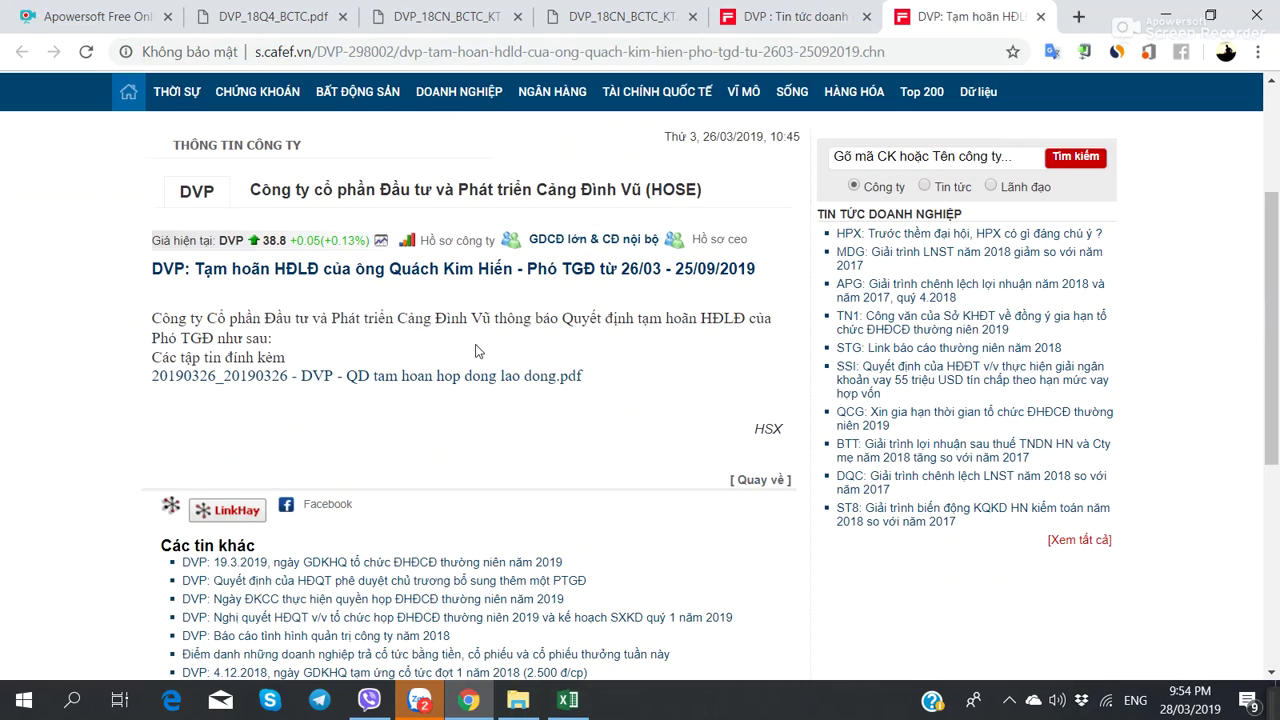
{"action": "left_click", "coordinate": [453, 376]}
{"action": "scroll", "coordinate": [353, 467], "scroll_direction": "down", "scroll_amount": 4}
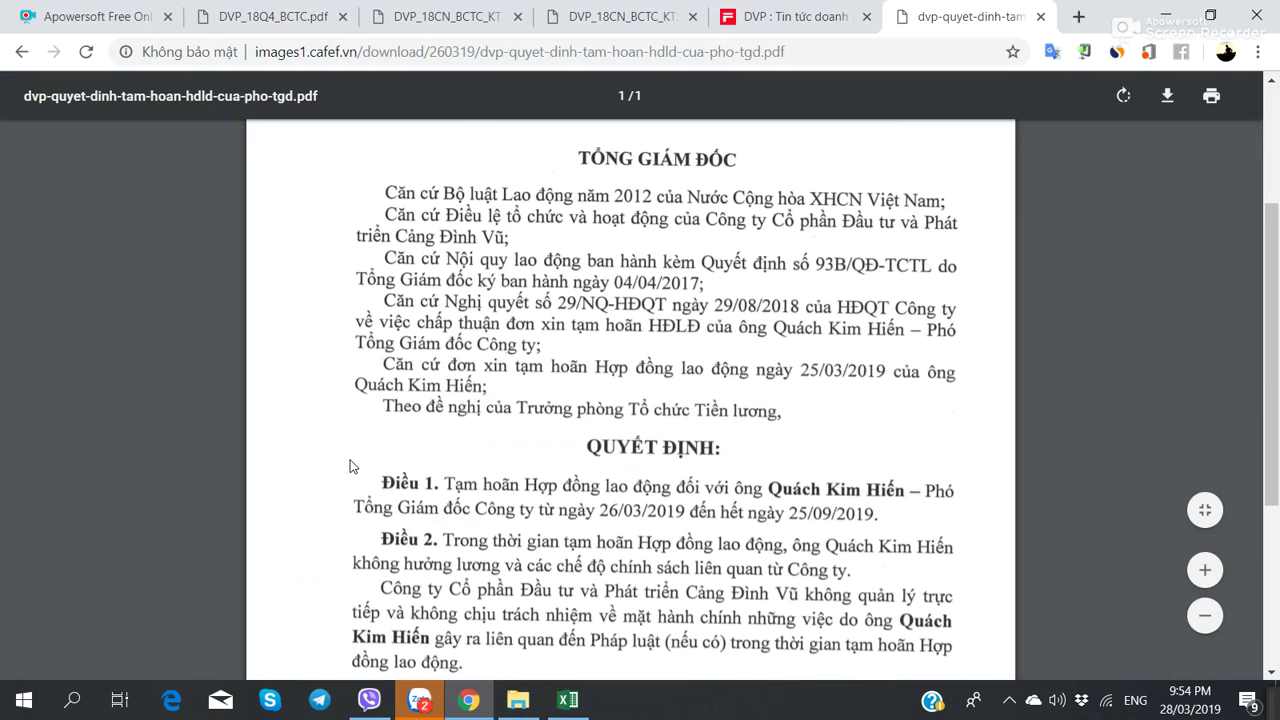
{"action": "scroll", "coordinate": [349, 463], "scroll_direction": "down", "scroll_amount": 1}
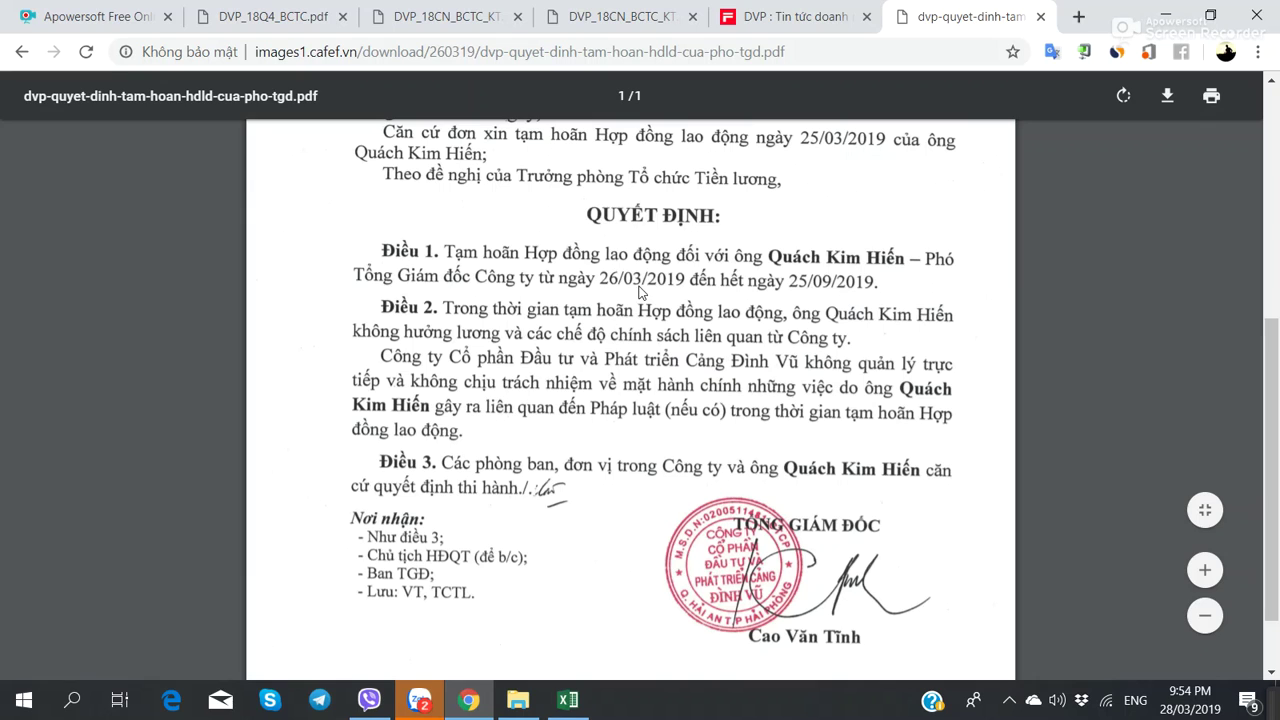
{"action": "key", "text": "ctrl+w"}
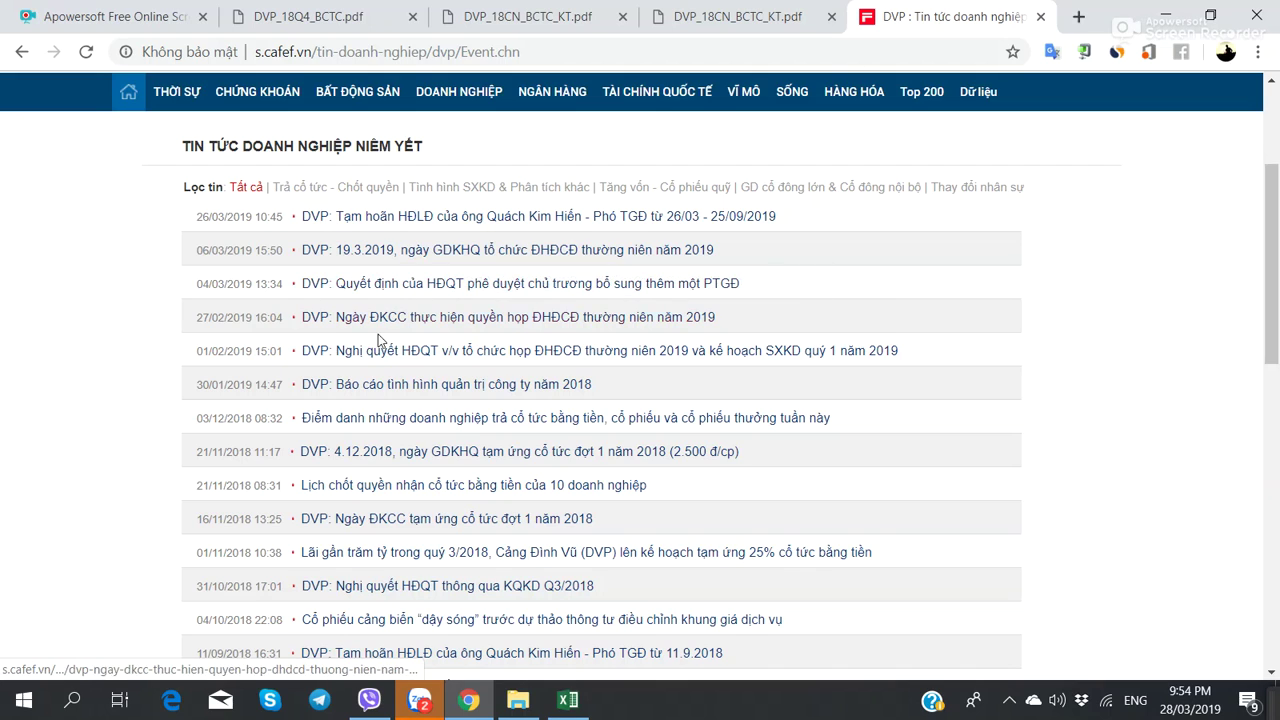
- Read the notice attached to the 06/03/2019 news on the 2019 annual general meeting's ex-rights date, and close it
{"action": "scroll", "coordinate": [352, 262], "scroll_direction": "down", "scroll_amount": 1}
{"action": "left_click", "coordinate": [445, 253]}
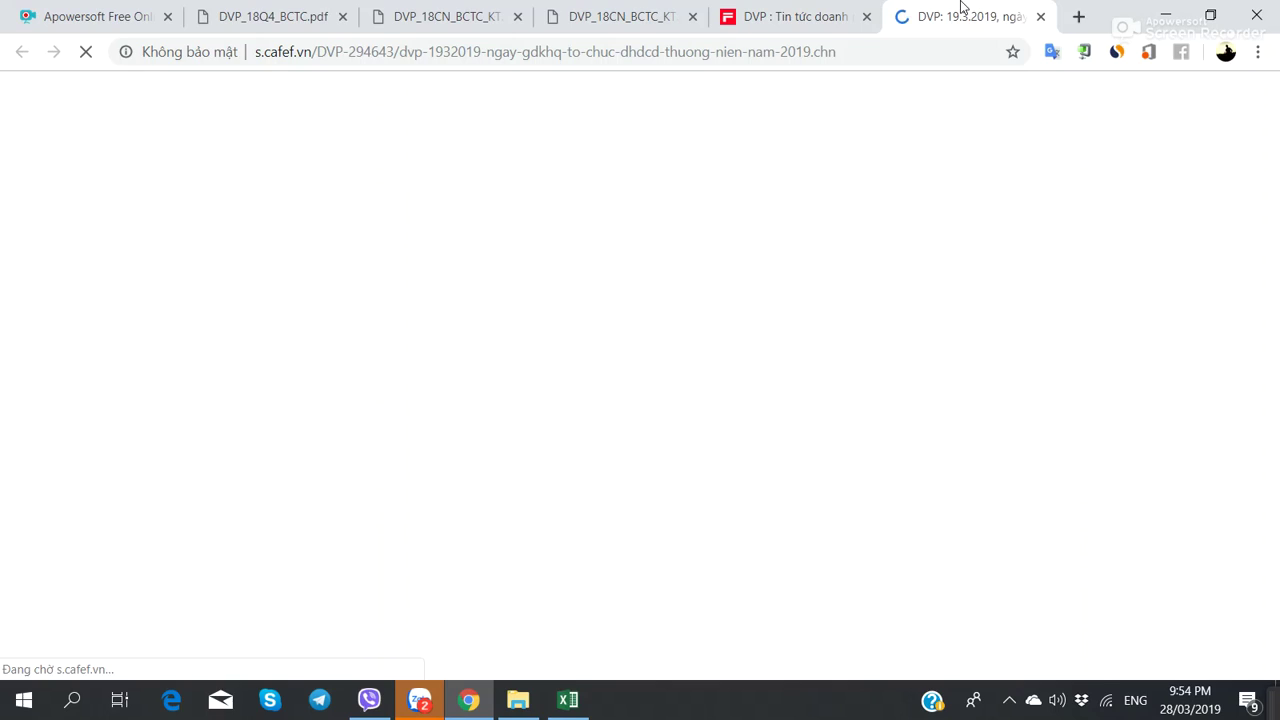
{"action": "left_click", "coordinate": [568, 164]}
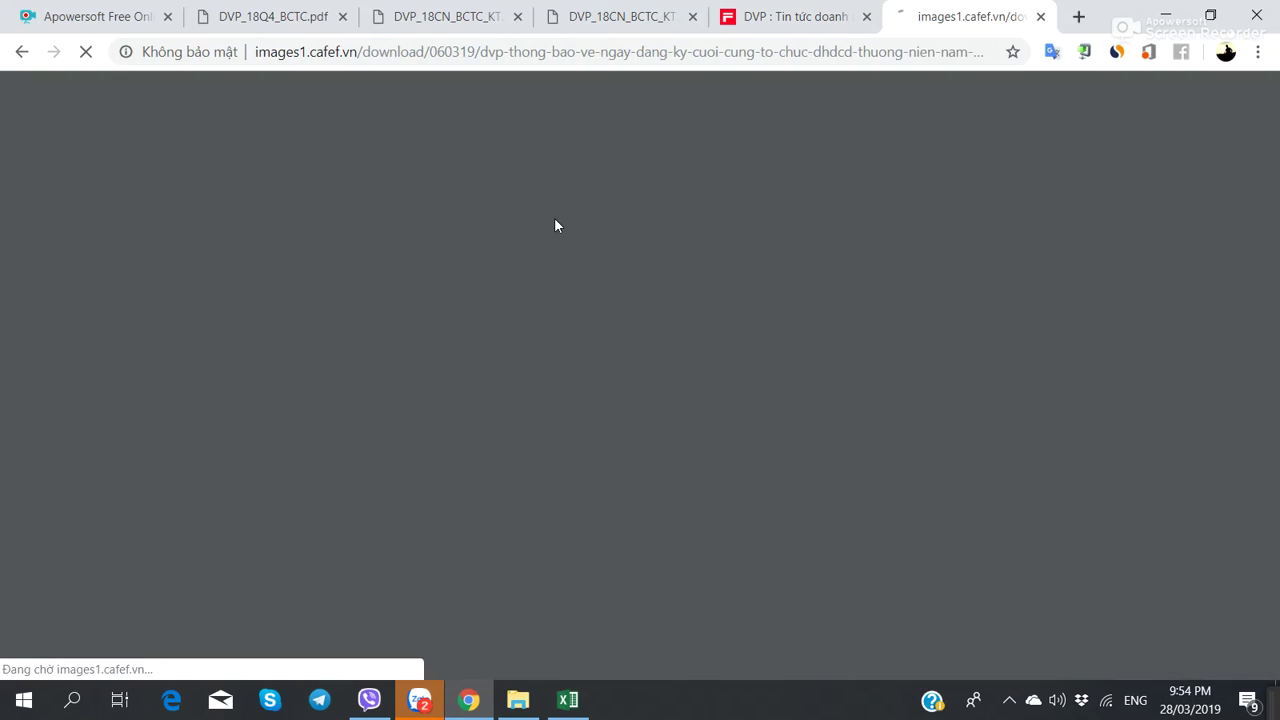
{"action": "scroll", "coordinate": [545, 403], "scroll_direction": "down", "scroll_amount": 2}
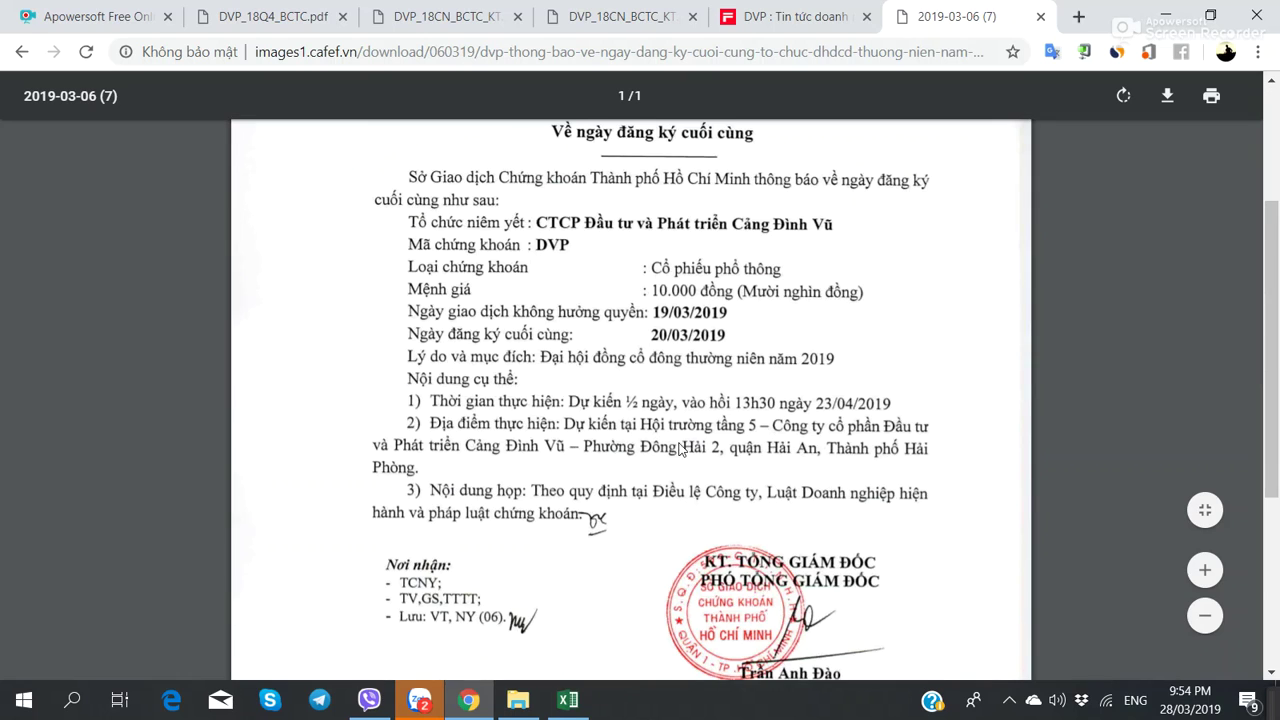
{"action": "key", "text": "ctrl+w"}
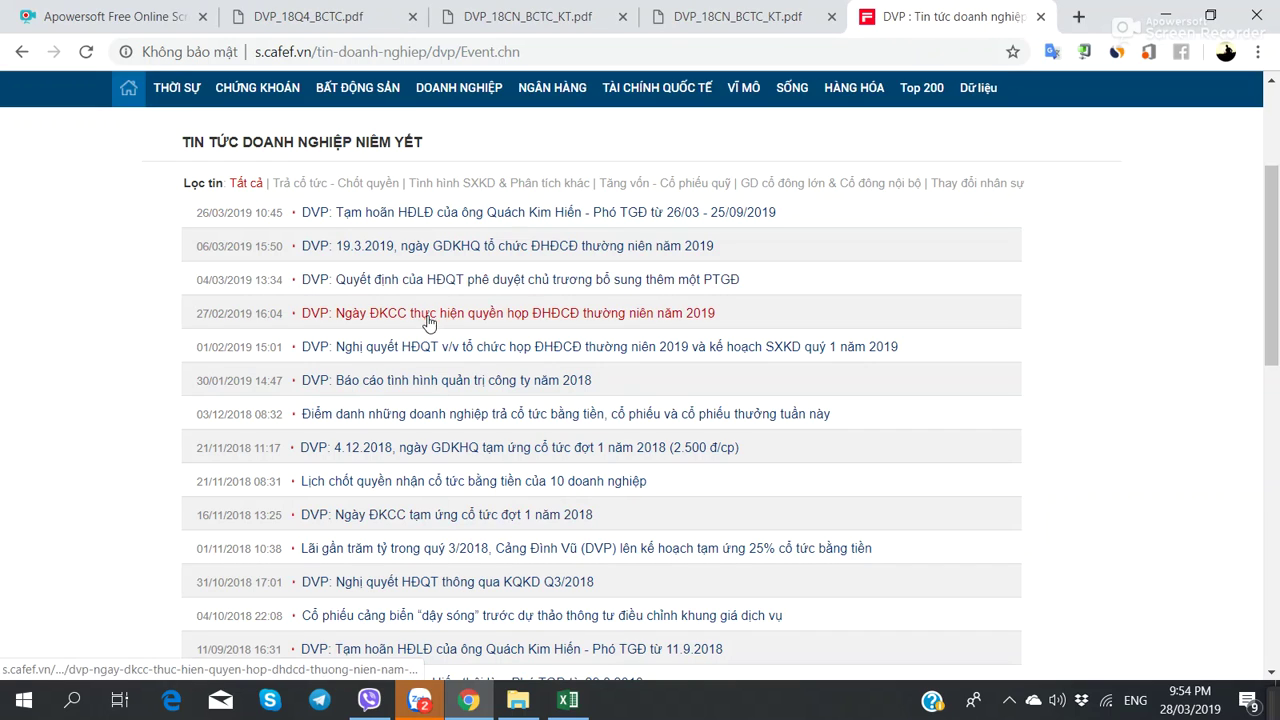
- Read both pages of the board decision attached to the 04/03/2019 news on adding a deputy general director, and close it
{"action": "middle_click", "coordinate": [457, 283]}
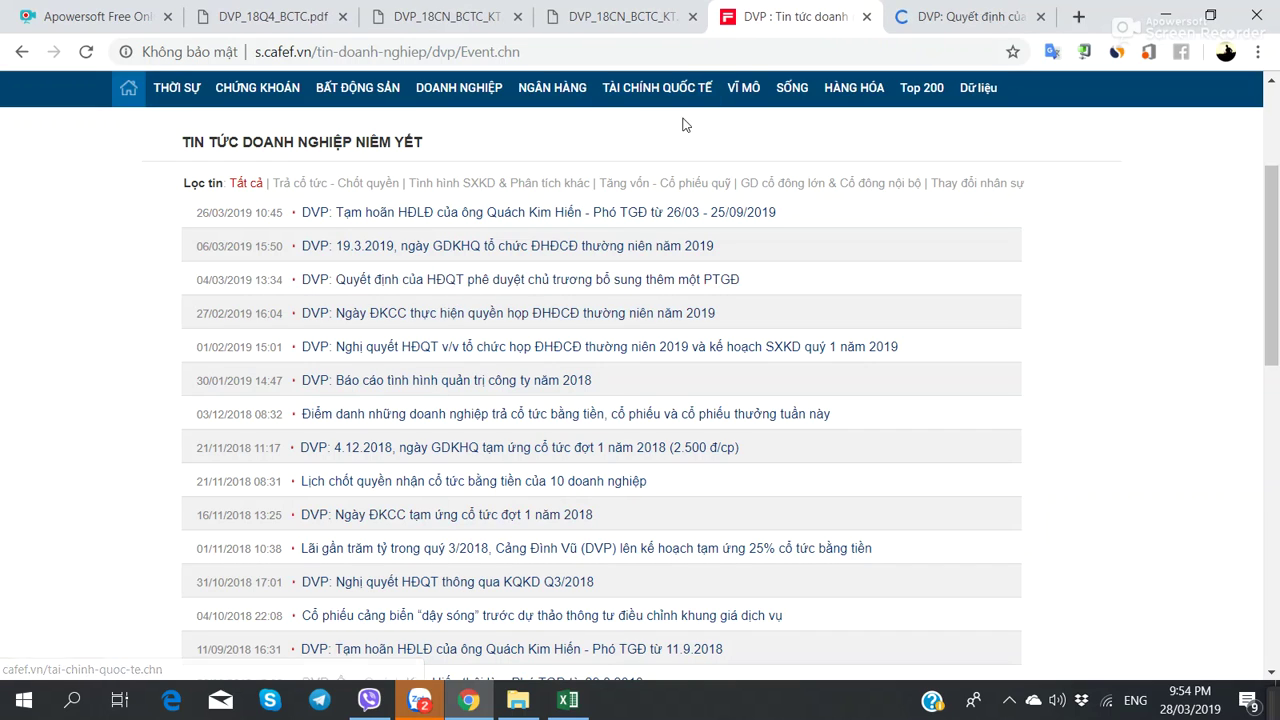
{"action": "left_click", "coordinate": [920, 14]}
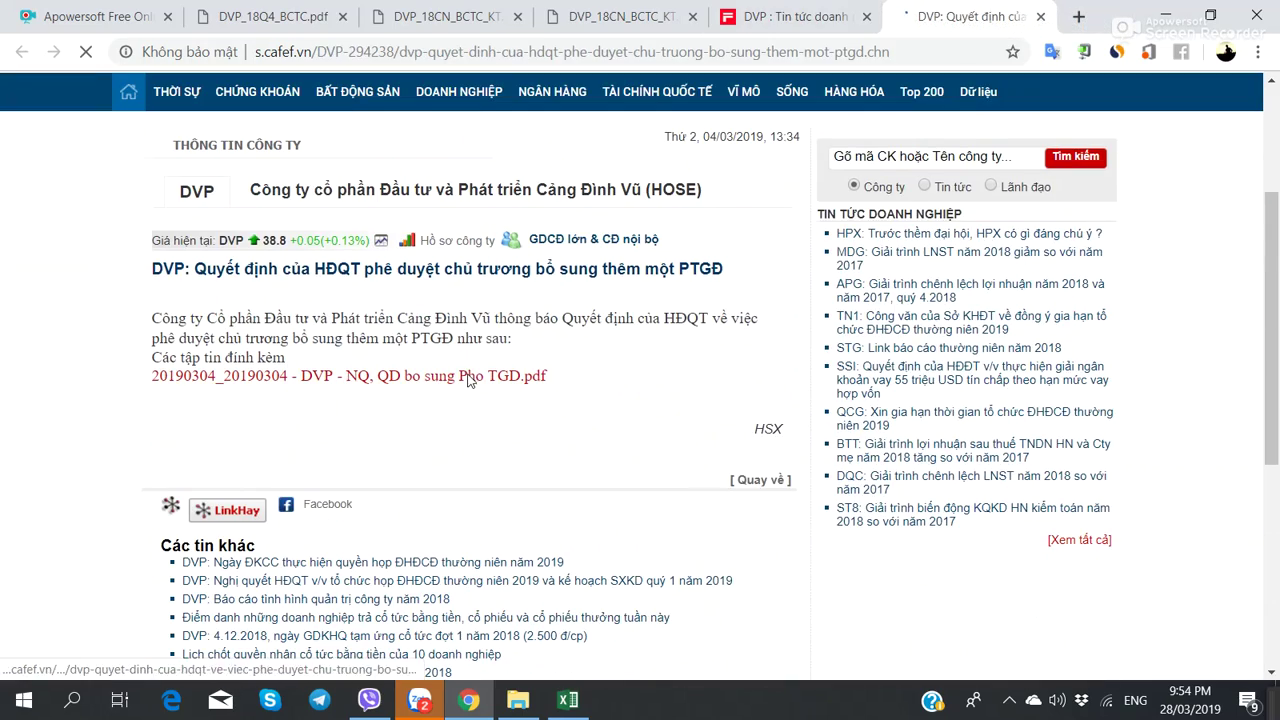
{"action": "left_click", "coordinate": [409, 381]}
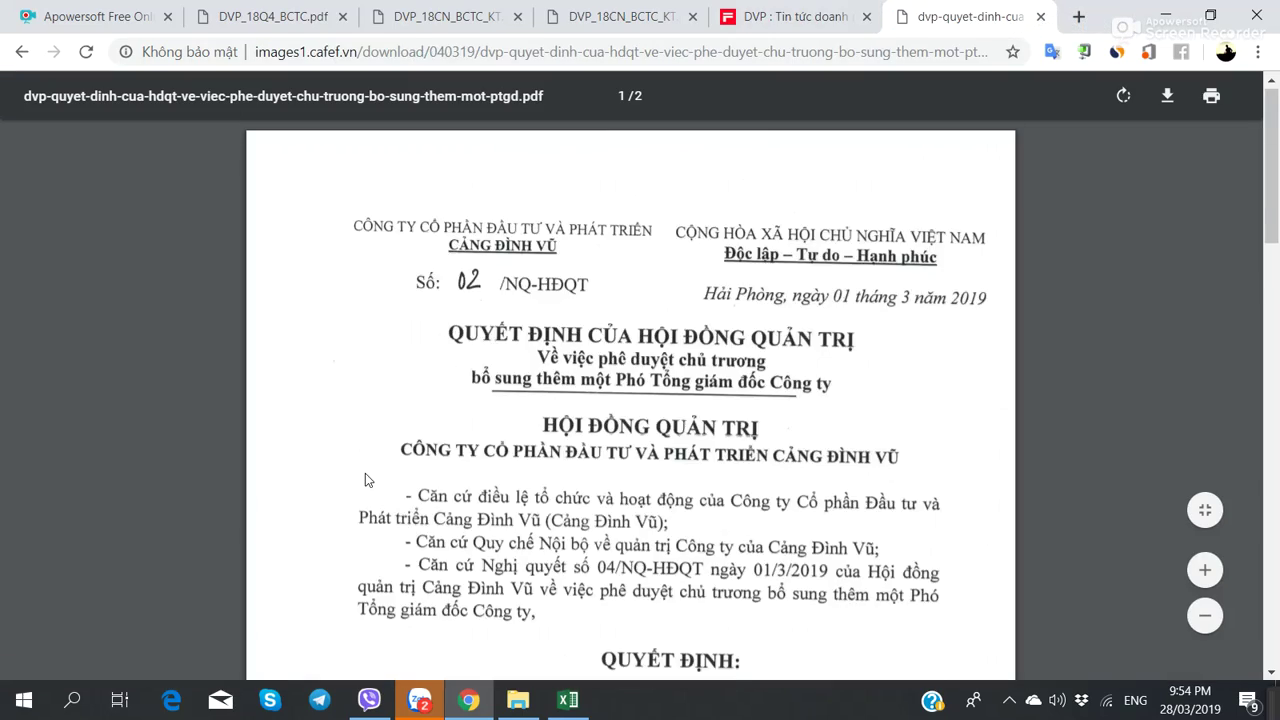
{"action": "scroll", "coordinate": [365, 478], "scroll_direction": "down", "scroll_amount": 5}
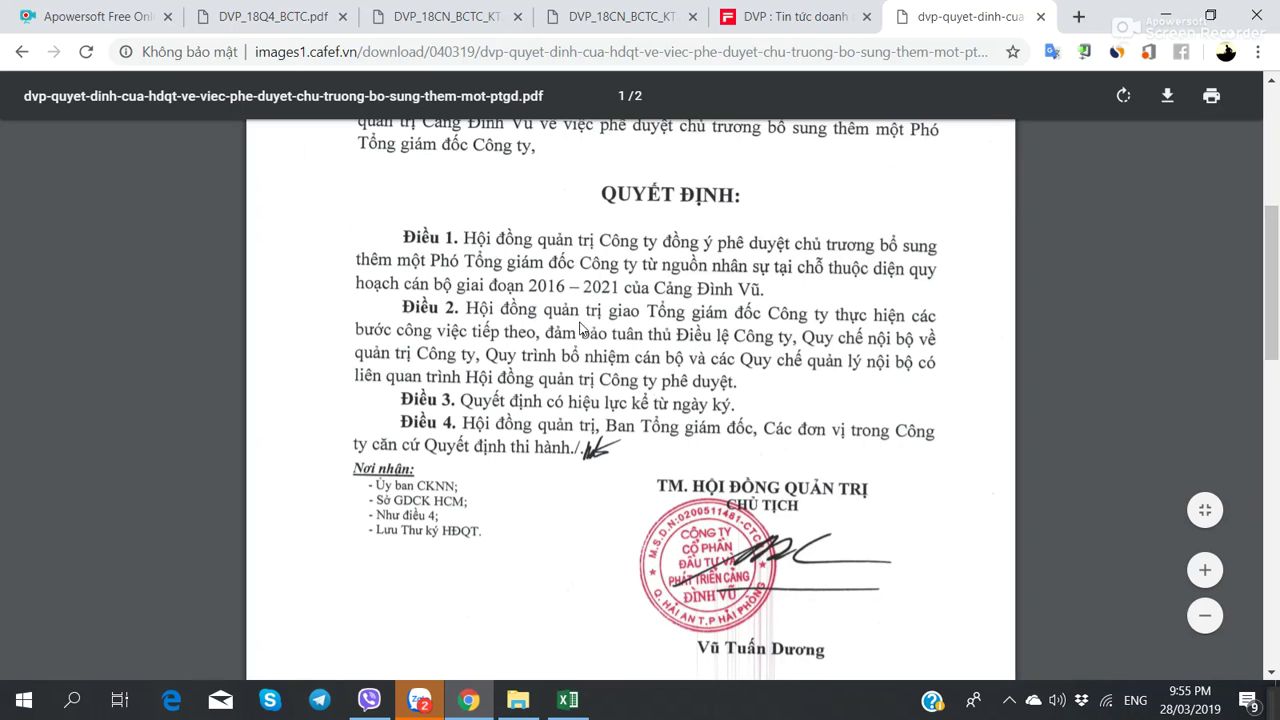
{"action": "scroll", "coordinate": [572, 360], "scroll_direction": "down", "scroll_amount": 8}
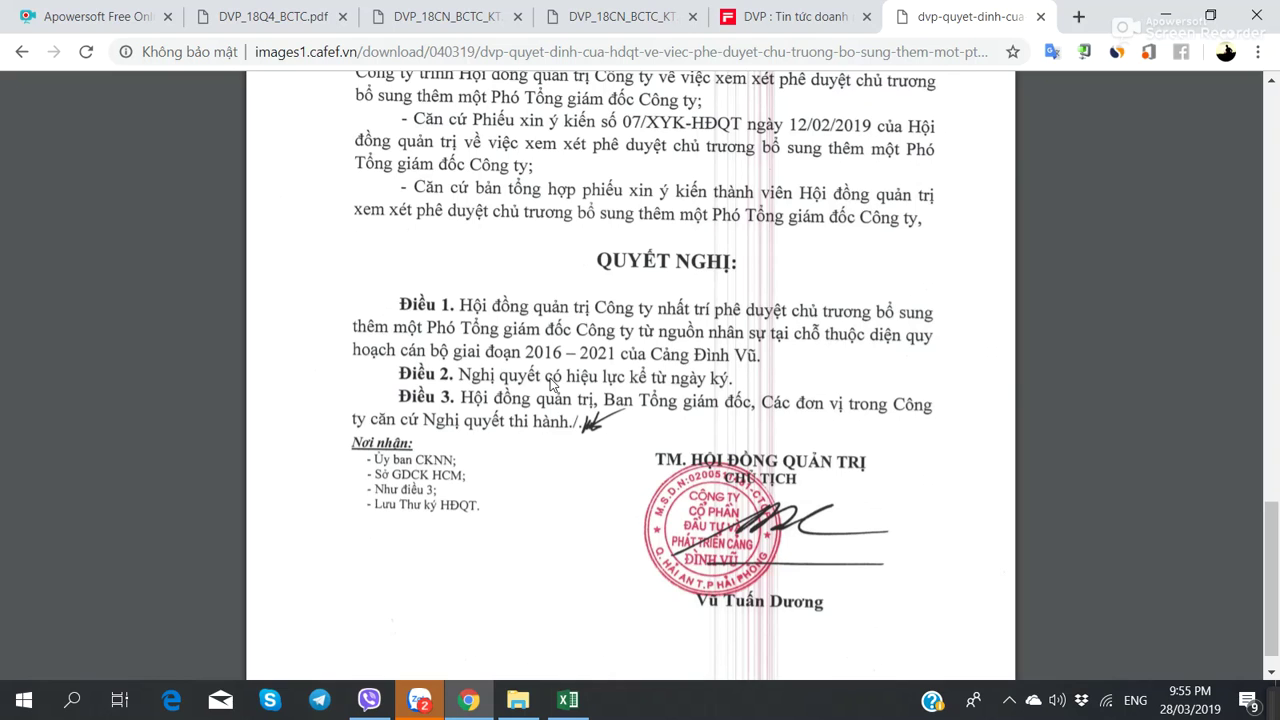
{"action": "scroll", "coordinate": [553, 384], "scroll_direction": "down", "scroll_amount": 1}
{"action": "key", "text": "ctrl+w"}
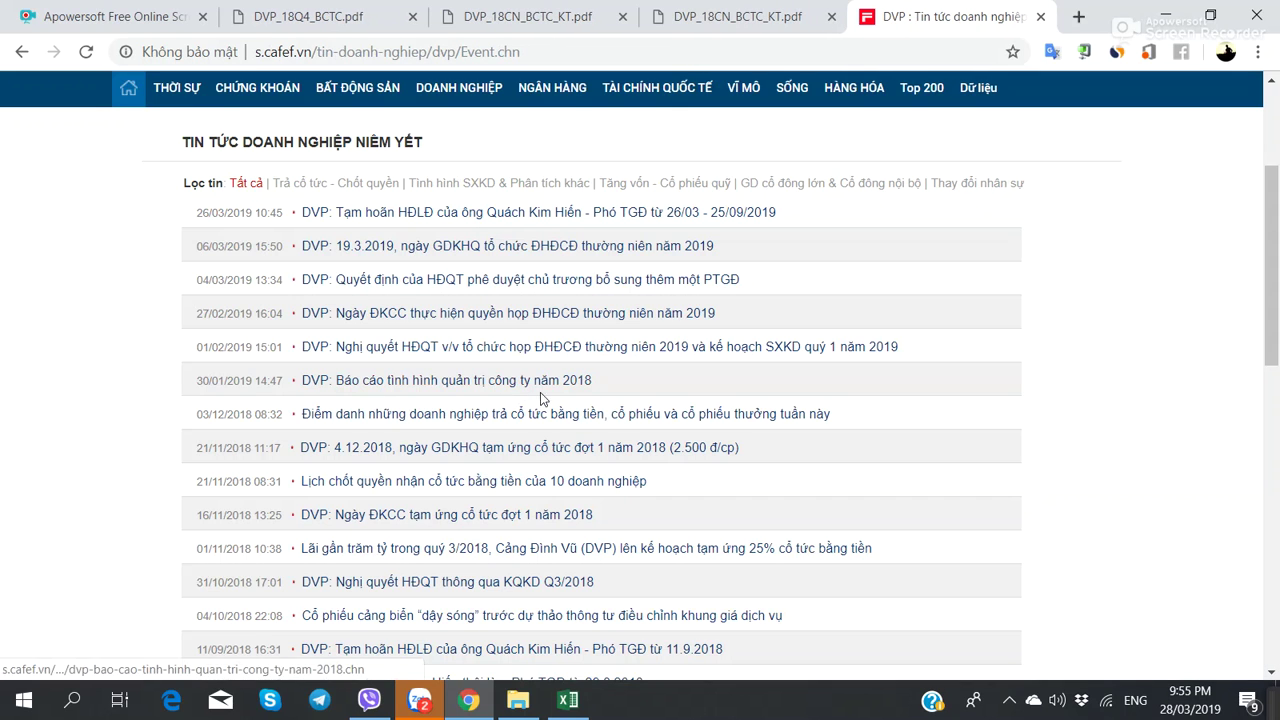
- Open the board resolution attached to the 01/02/2019 news and read its Q4/2018 results and Q1/2019 business plan
{"action": "middle_click", "coordinate": [457, 352]}
{"action": "left_click", "coordinate": [960, 16]}
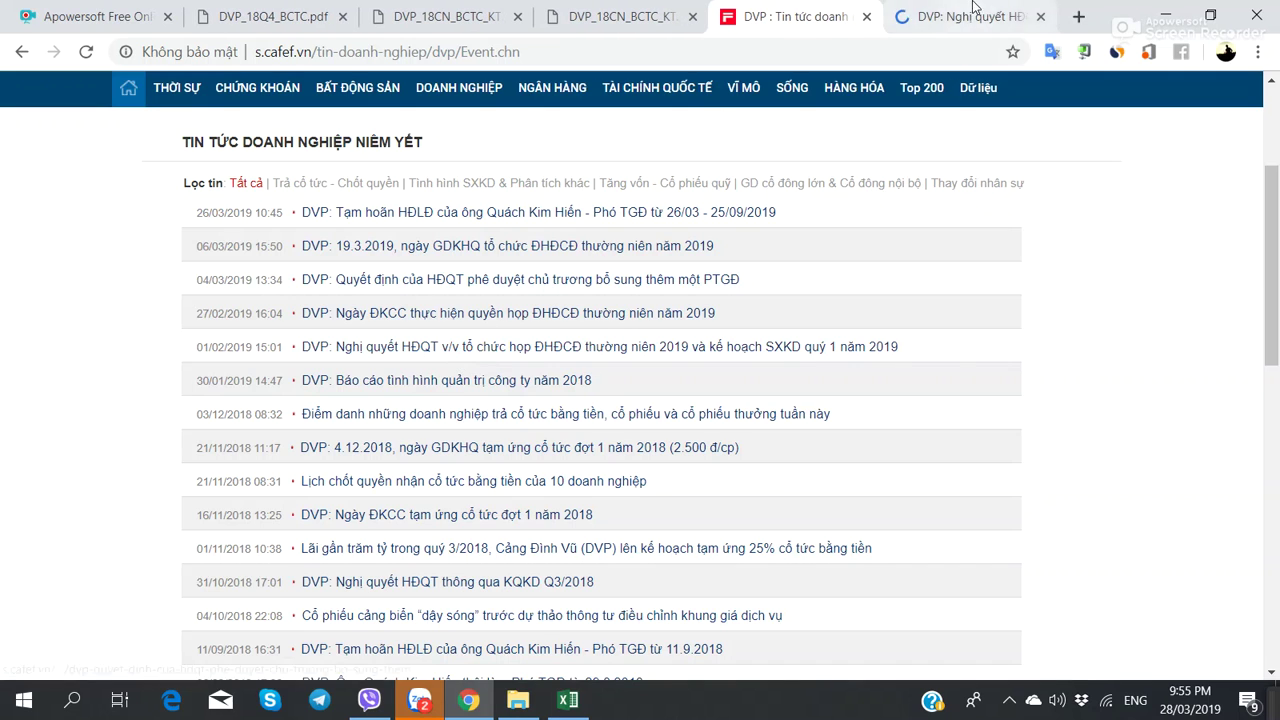
{"action": "scroll", "coordinate": [412, 371], "scroll_direction": "down", "scroll_amount": 3}
{"action": "left_click", "coordinate": [390, 396]}
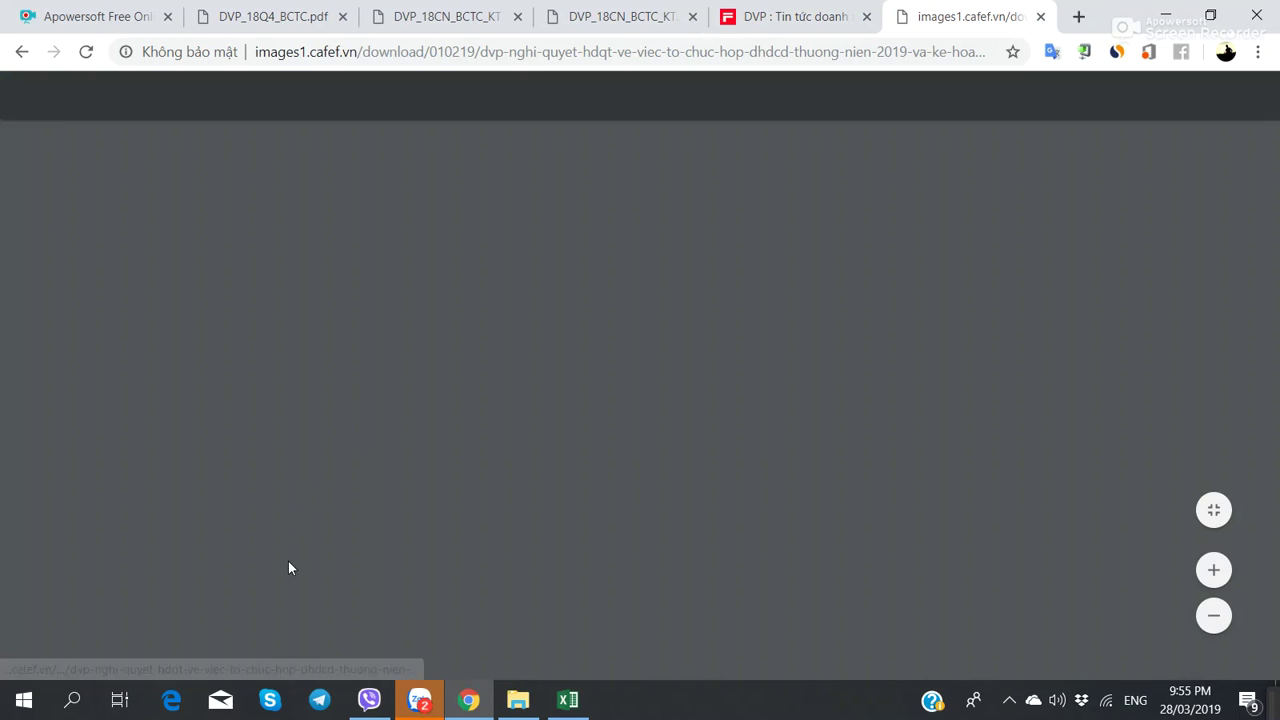
{"action": "scroll", "coordinate": [283, 571], "scroll_direction": "down", "scroll_amount": 5}
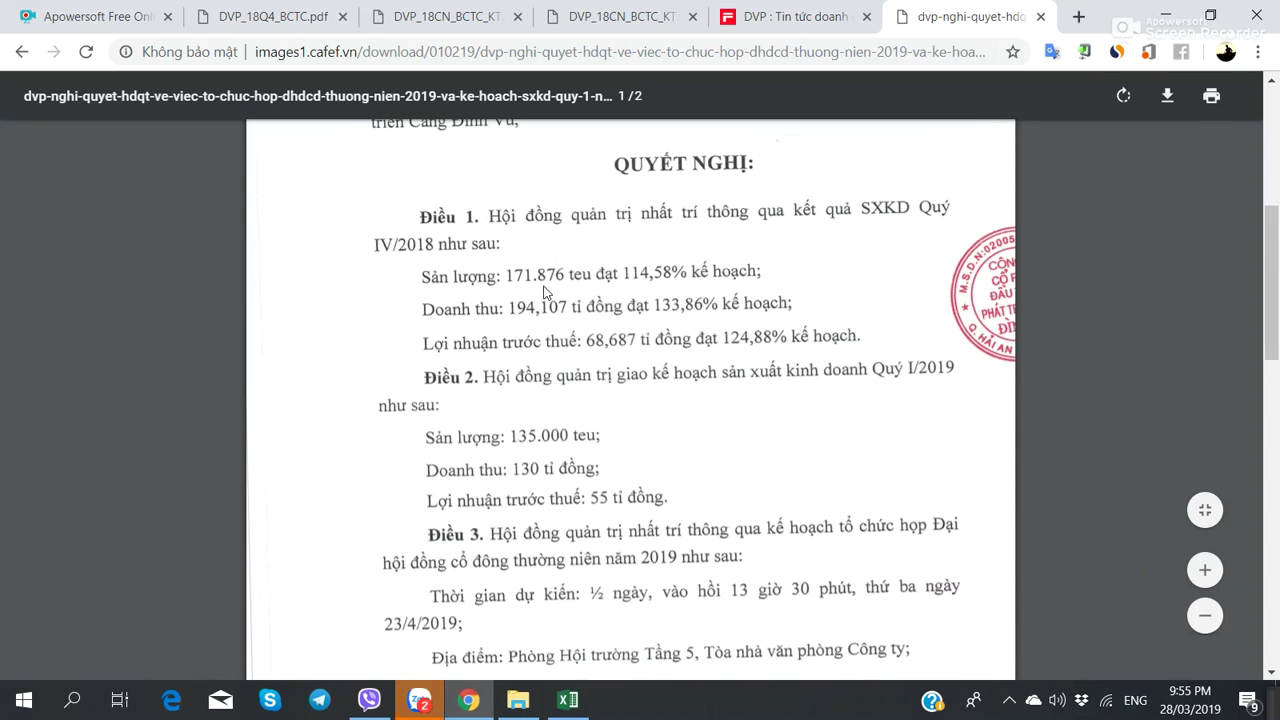
{"action": "scroll", "coordinate": [513, 337], "scroll_direction": "up", "scroll_amount": 5}
{"action": "scroll", "coordinate": [513, 337], "scroll_direction": "down", "scroll_amount": 5}
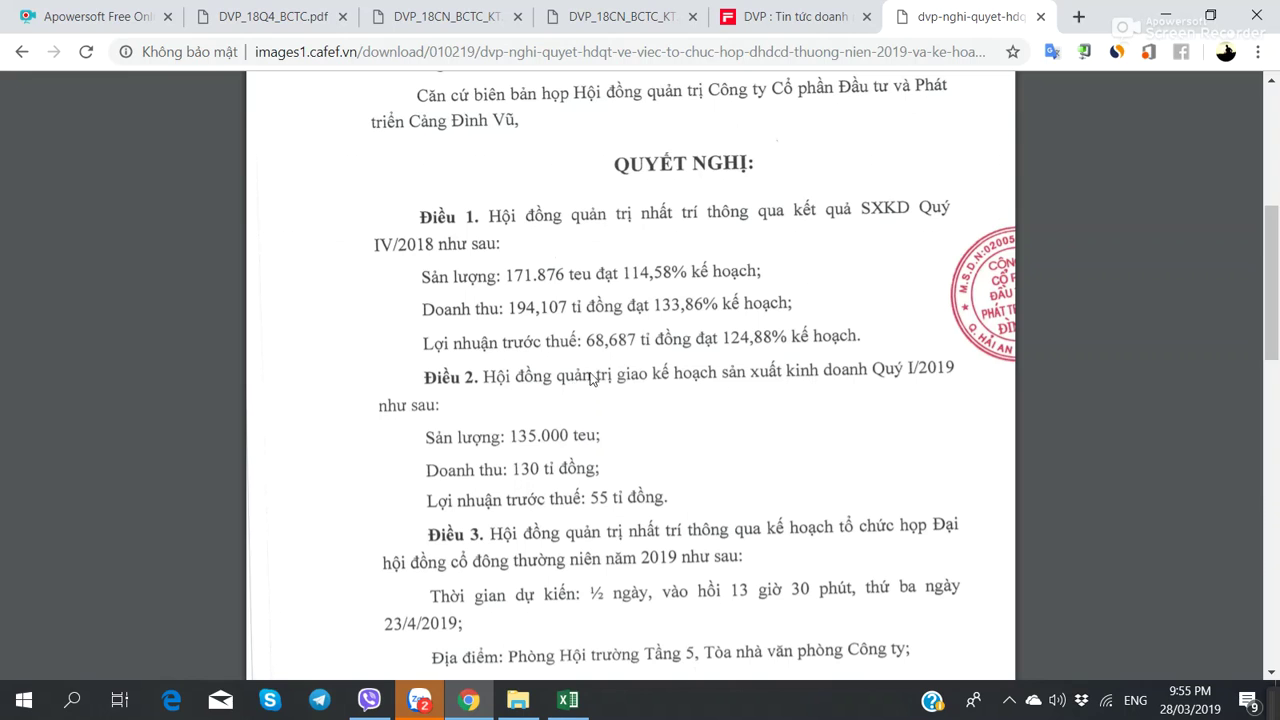
{"action": "mouse_move", "coordinate": [770, 88]}
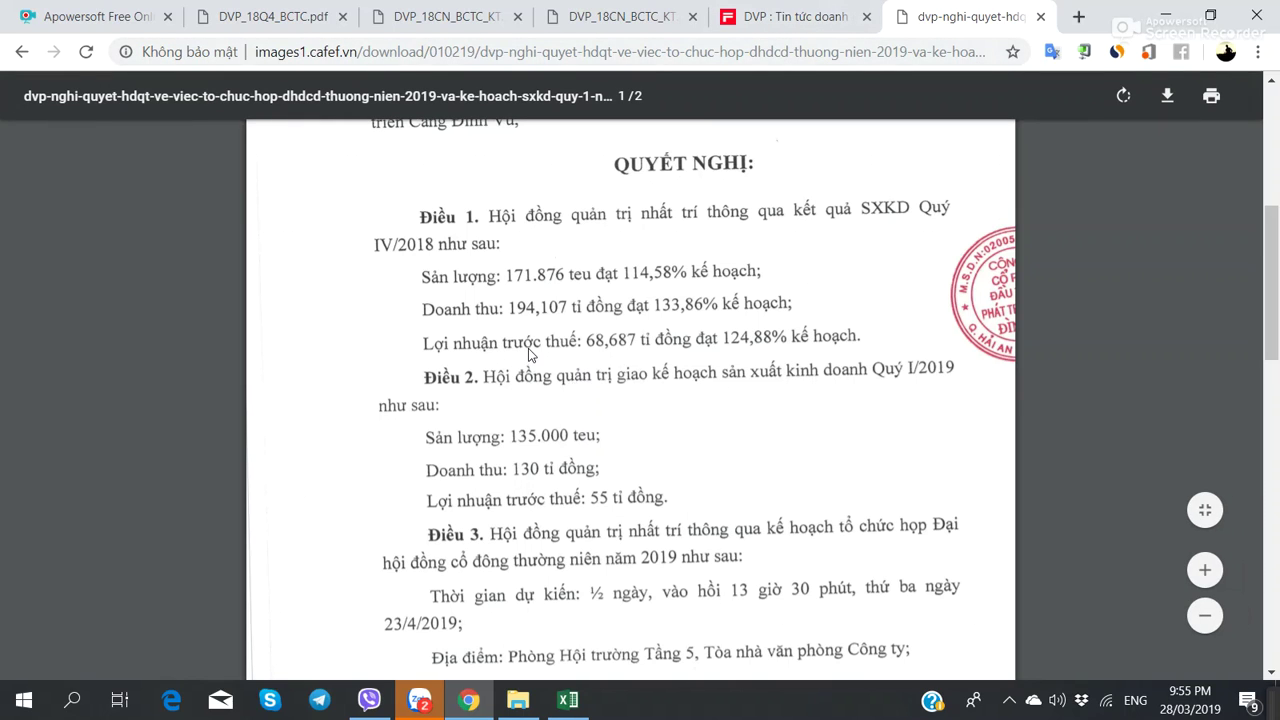
- Compare the resolution's quarterly revenue and pre-tax profit figures with the income statement summary in the Excel workbook, and review the cash flow summary
{"action": "left_click", "coordinate": [568, 700]}
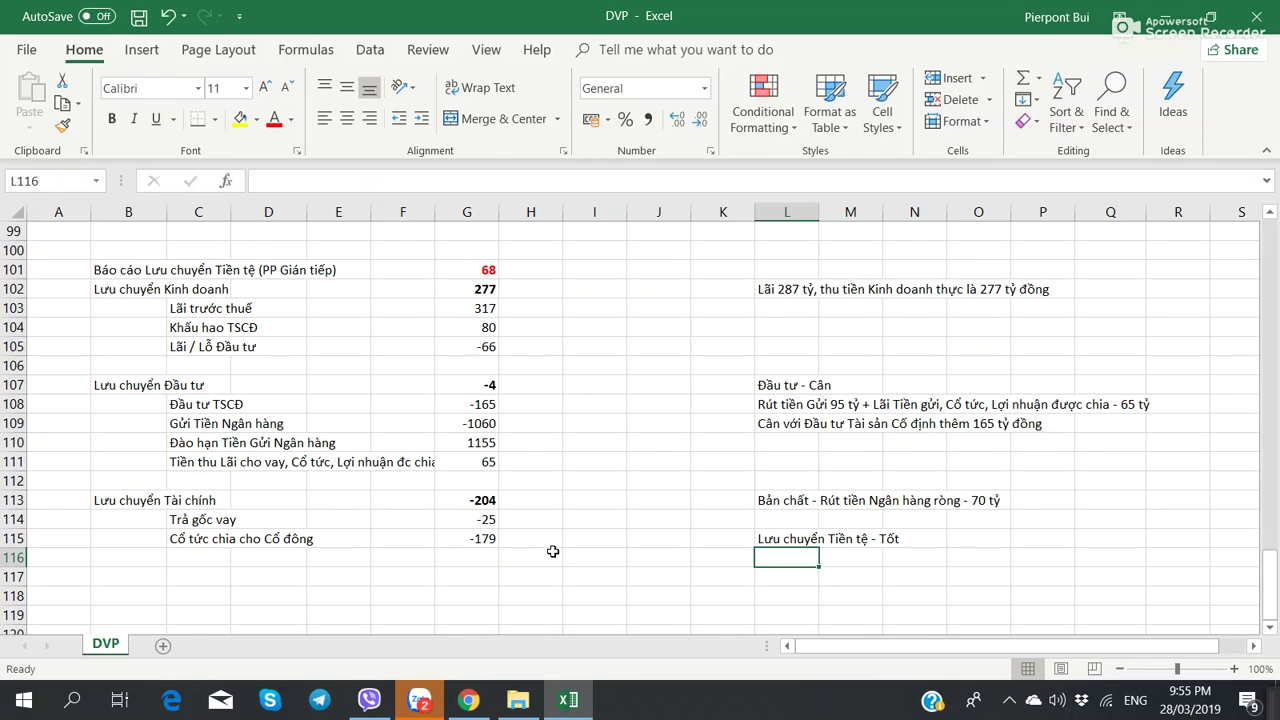
{"action": "scroll", "coordinate": [552, 550], "scroll_direction": "up", "scroll_amount": 5}
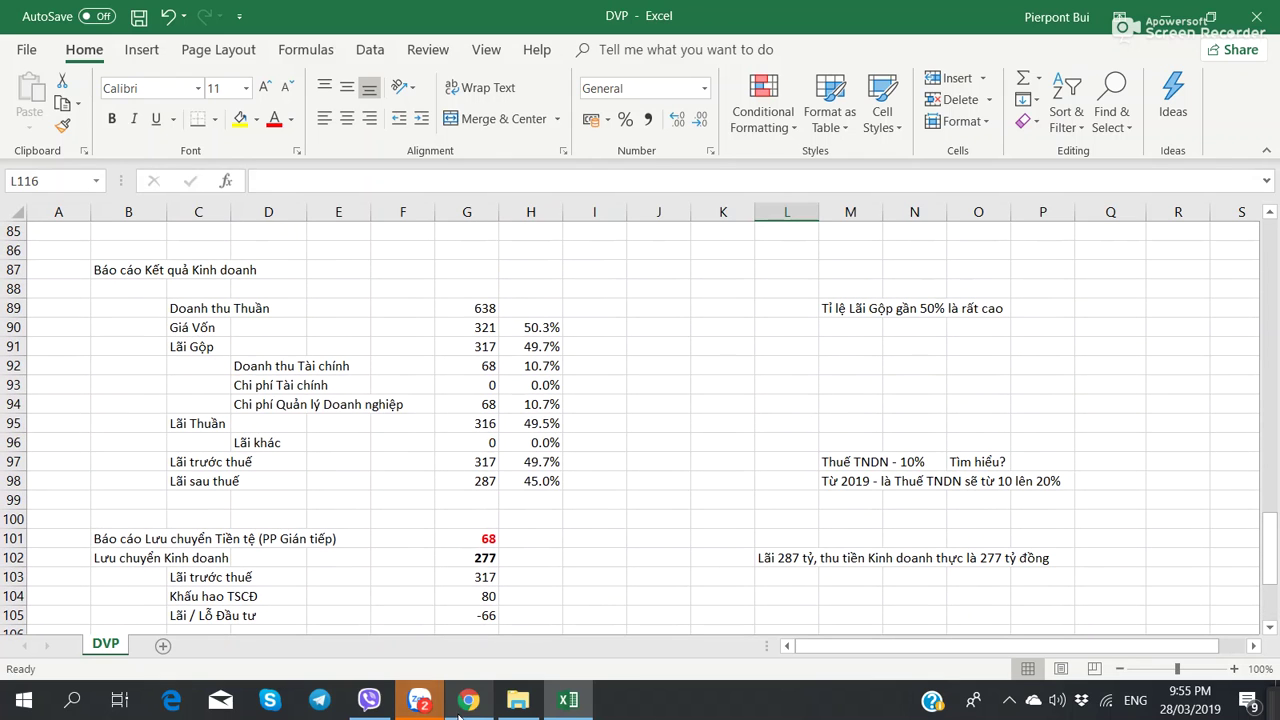
{"action": "left_click", "coordinate": [468, 700]}
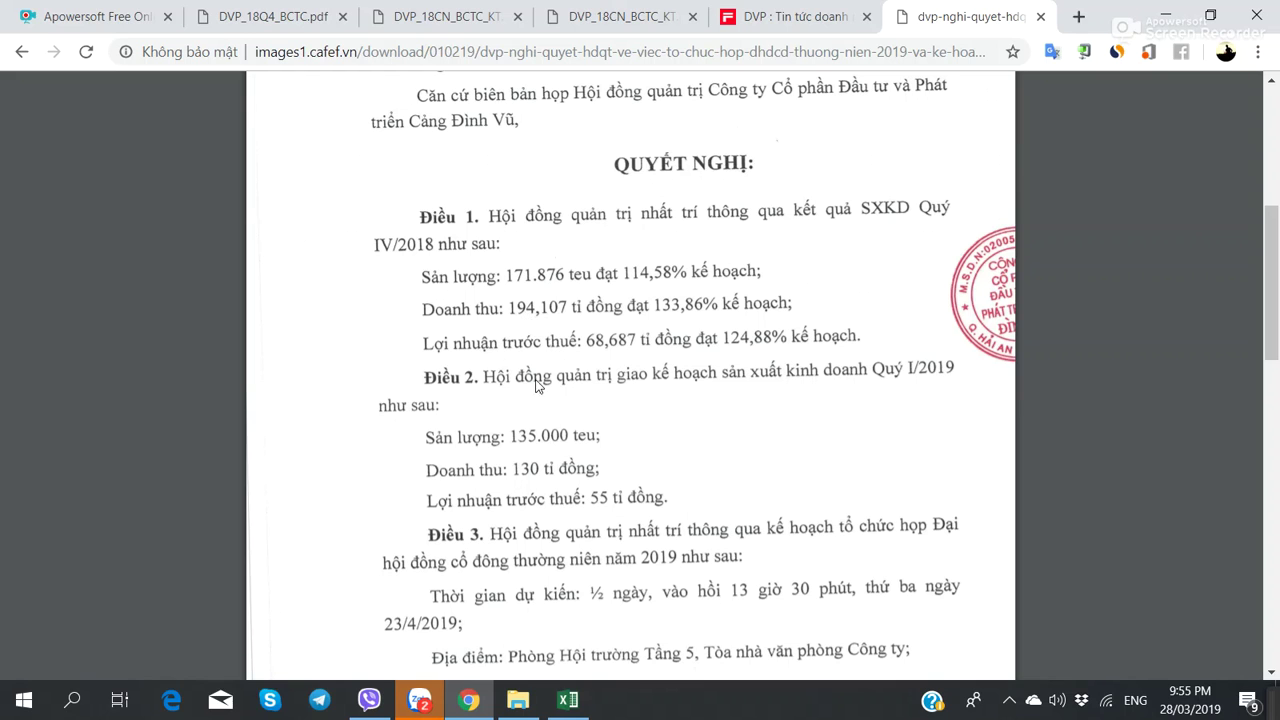
{"action": "left_click", "coordinate": [568, 700]}
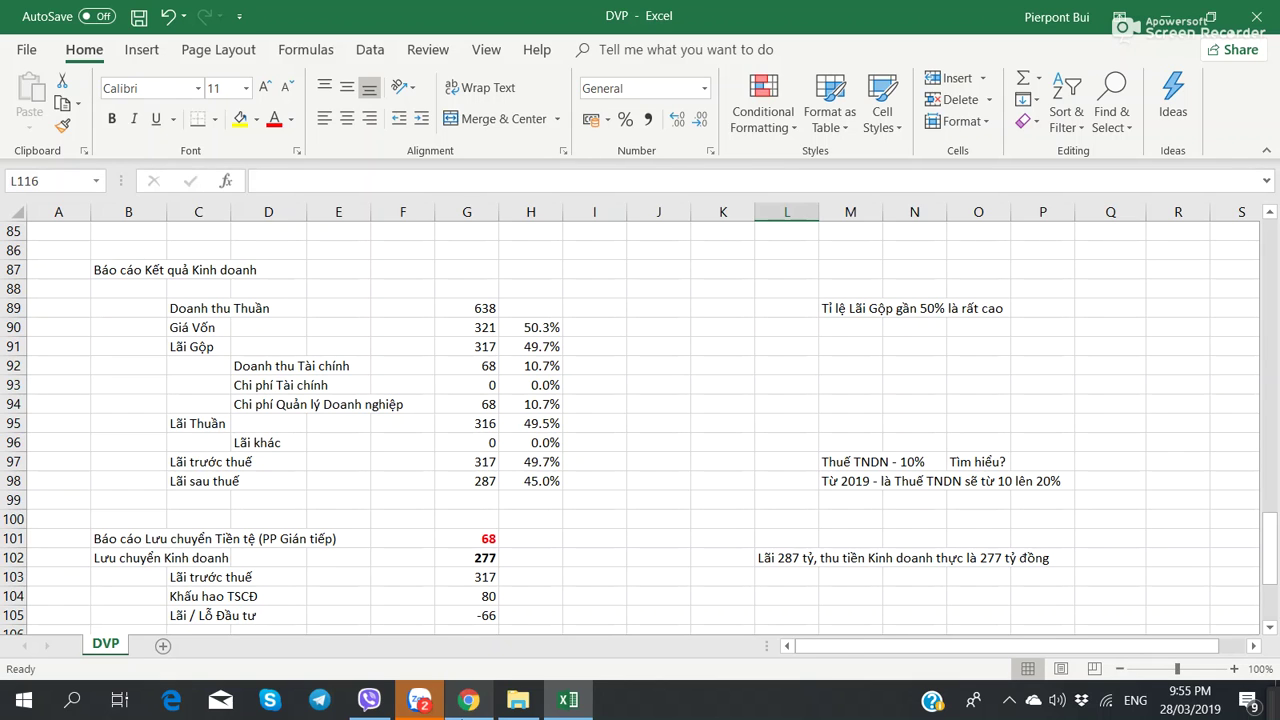
{"action": "left_click", "coordinate": [468, 700]}
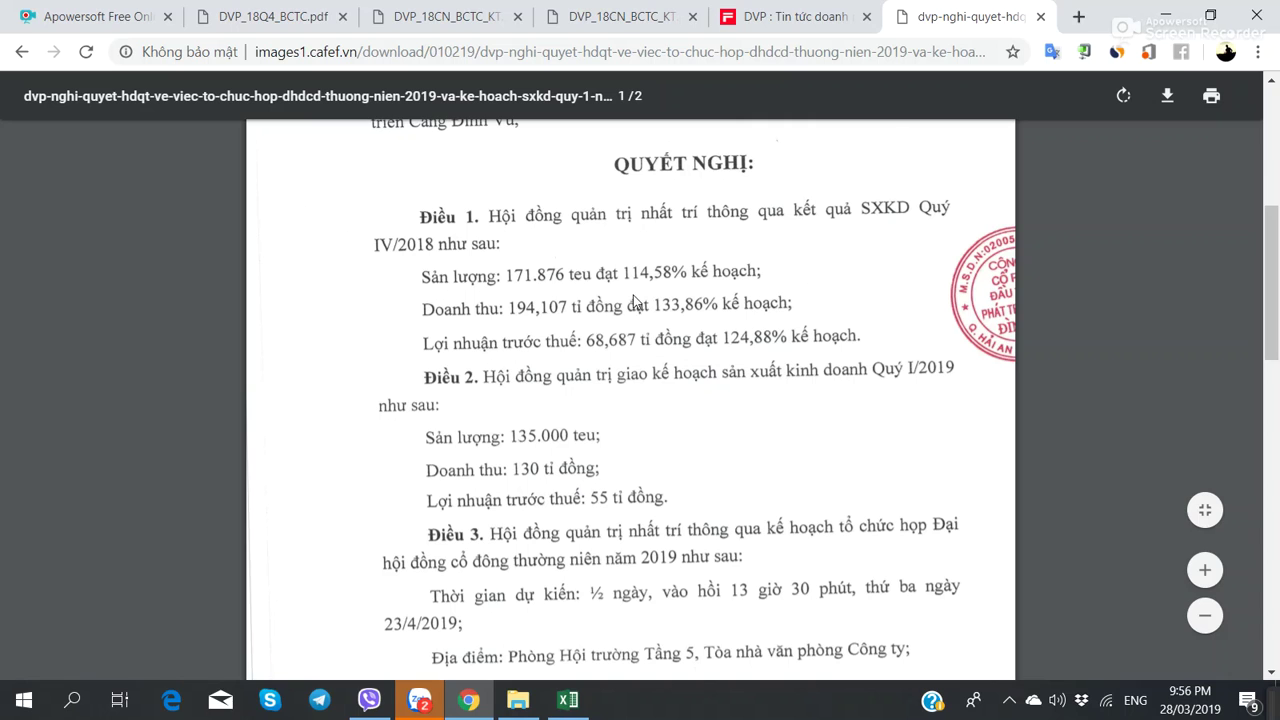
{"action": "left_click", "coordinate": [567, 700]}
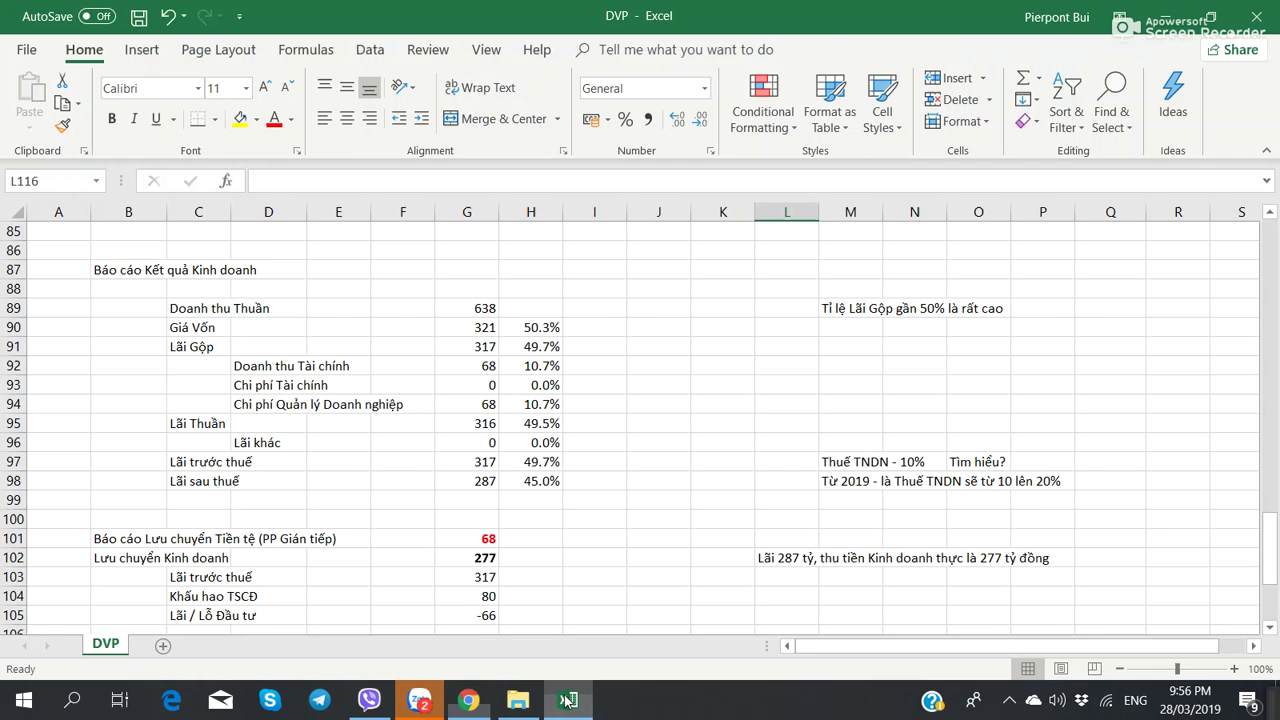
{"action": "scroll", "coordinate": [663, 571], "scroll_direction": "down", "scroll_amount": 1}
{"action": "scroll", "coordinate": [663, 571], "scroll_direction": "down", "scroll_amount": 5}
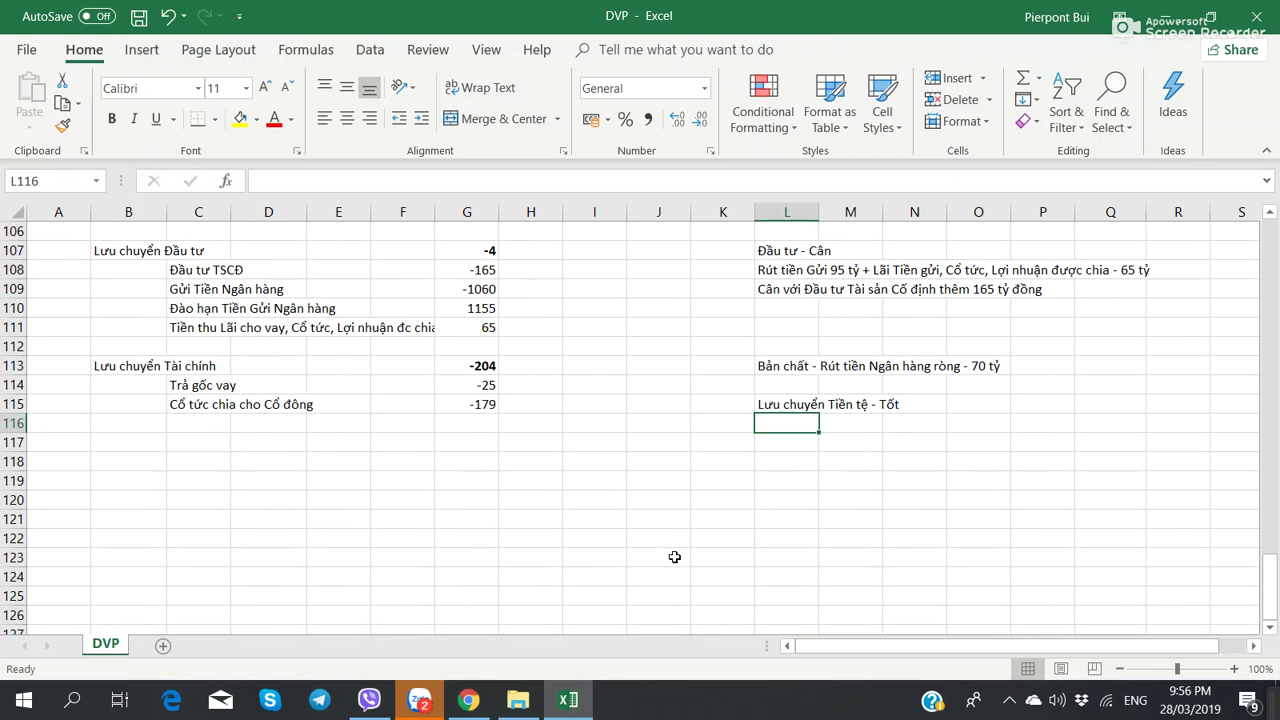
- Enter the heading "Thông tin gần đay" in B118 and the note "Kế hoạch DVP thường đặt thận trọng" in C119
{"action": "left_click", "coordinate": [107, 458]}
{"action": "type", "text": "Thôn"}
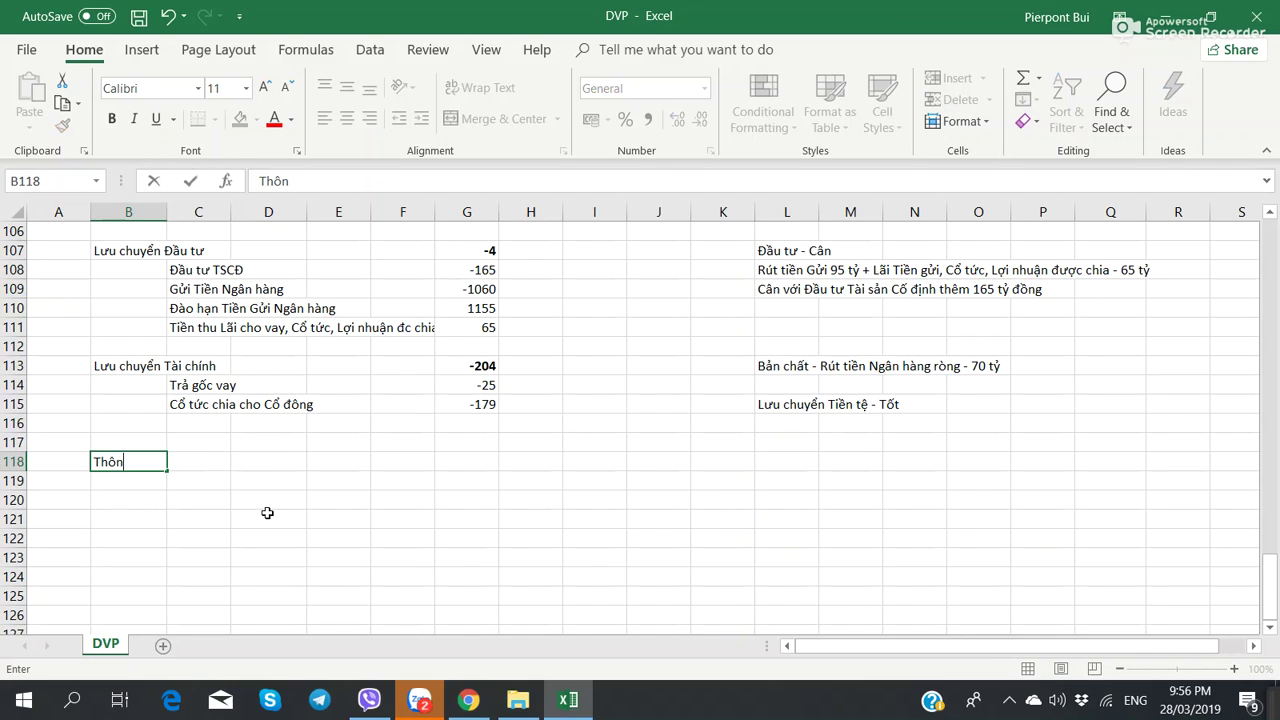
{"action": "type", "text": "g tin gân đay"}
{"action": "key", "text": "Return"}
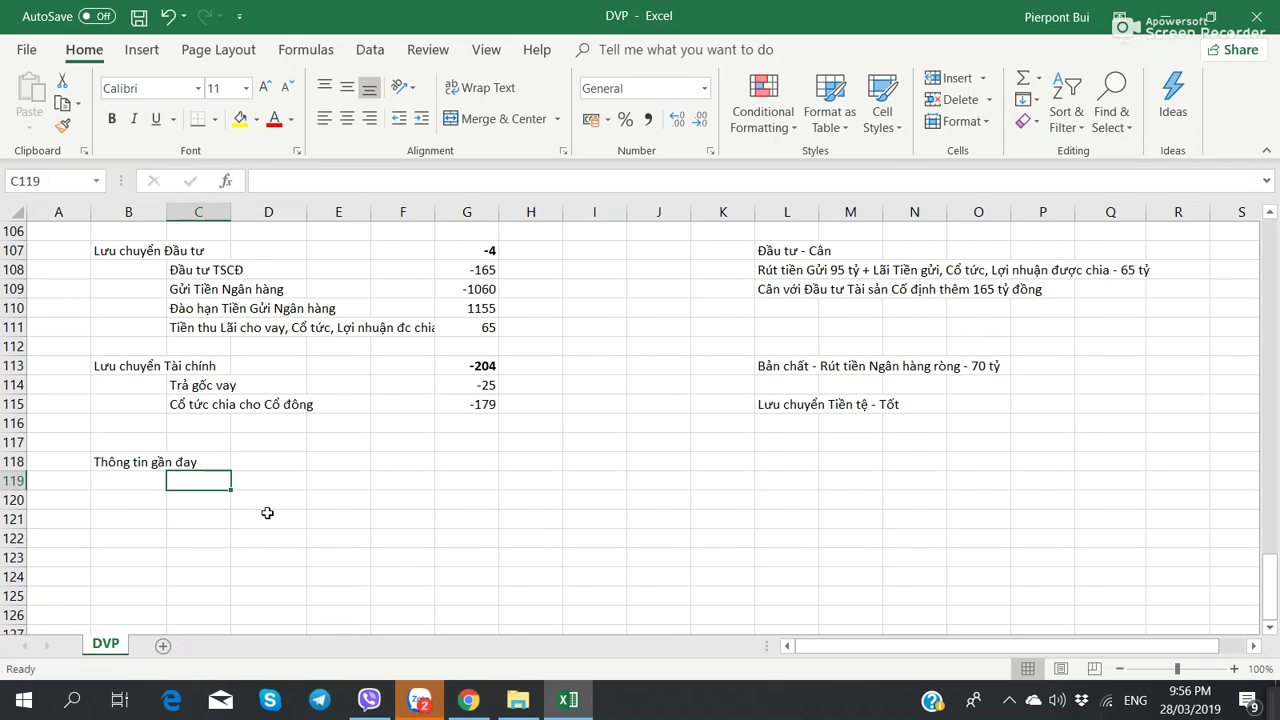
{"action": "type", "text": "Kế hoa"}
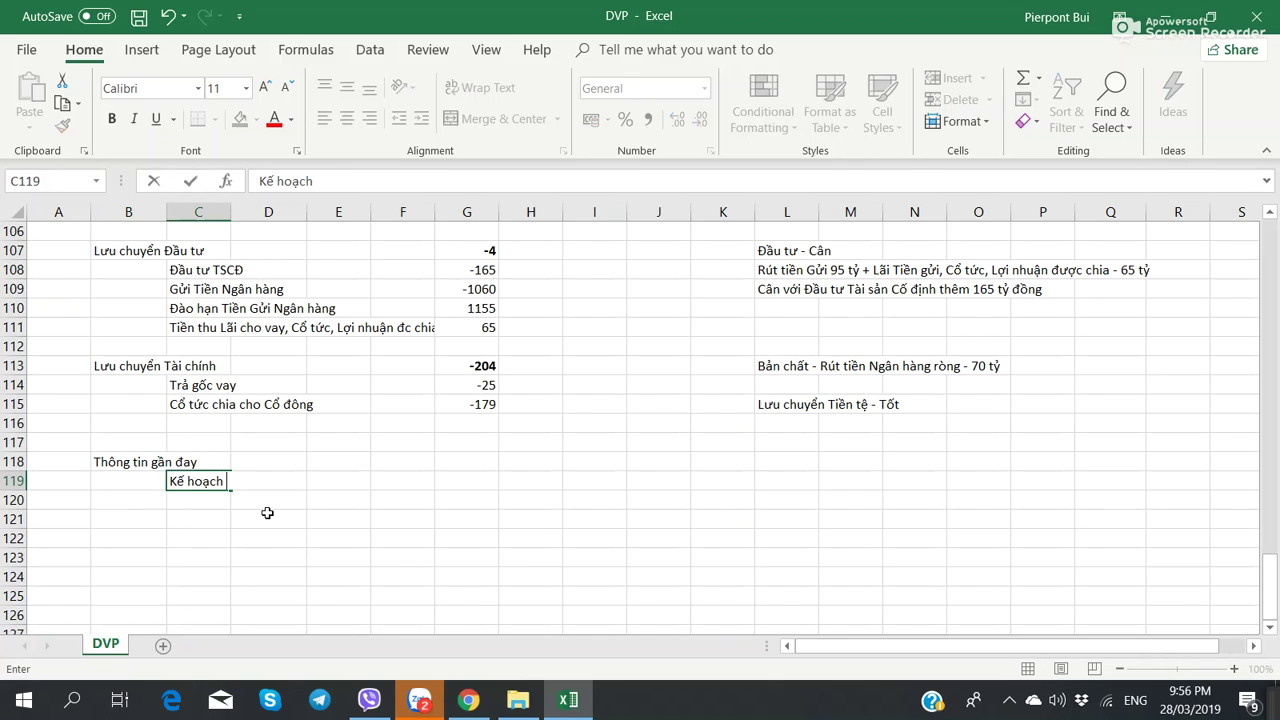
{"action": "type", "text": "ch DVP thường "}
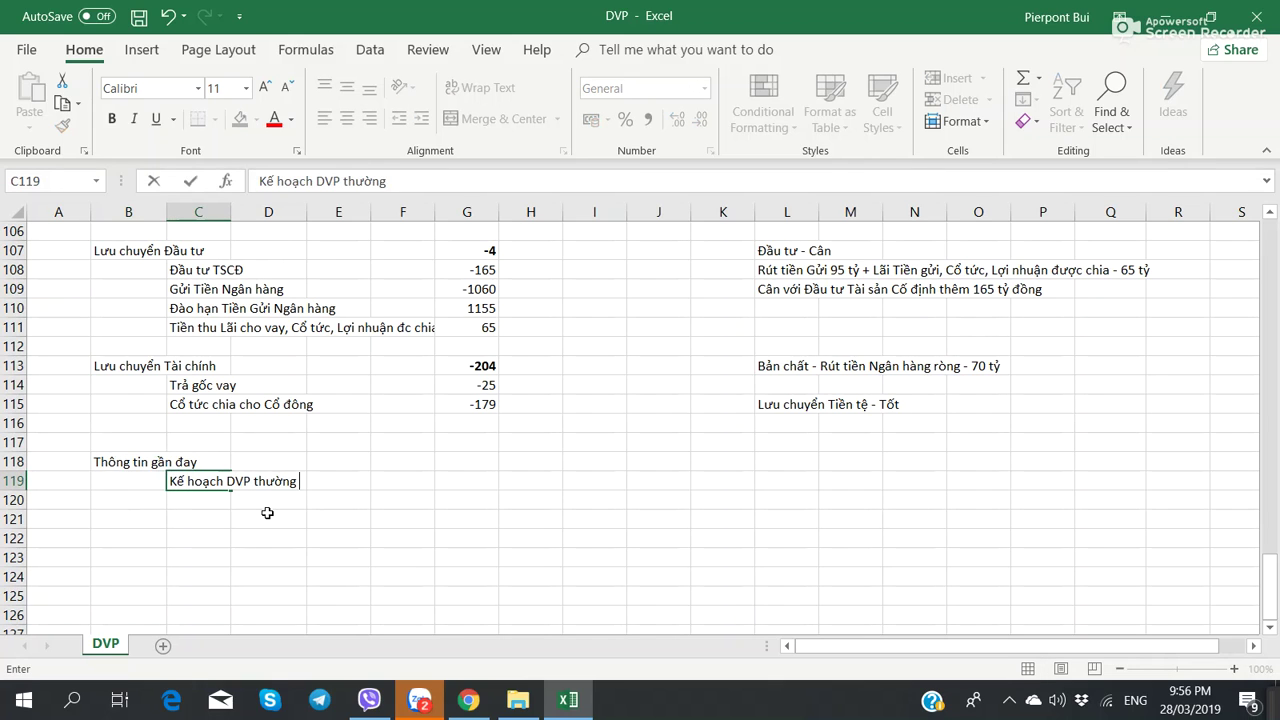
{"action": "type", "text": "đặt thân trọng"}
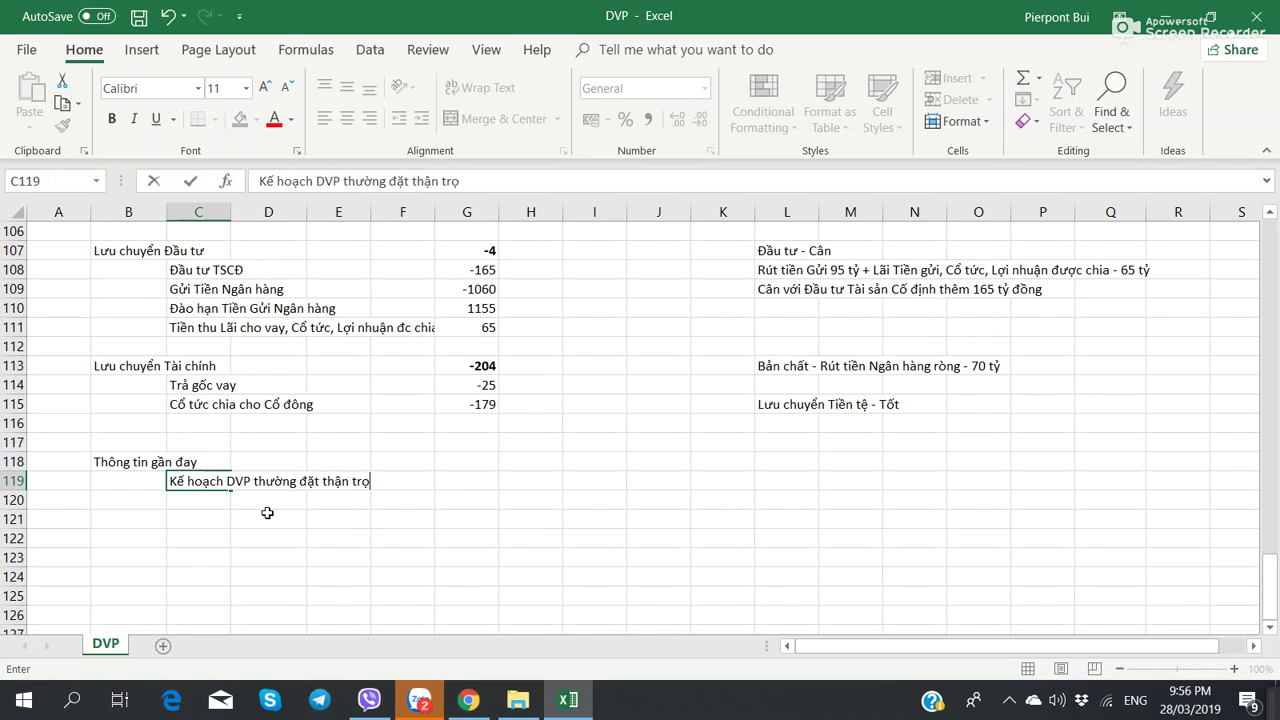
{"action": "key", "text": "Return"}
- Correct the spelling of the heading in B118 to "Thông tin gần đây"
{"action": "left_click", "coordinate": [128, 461]}
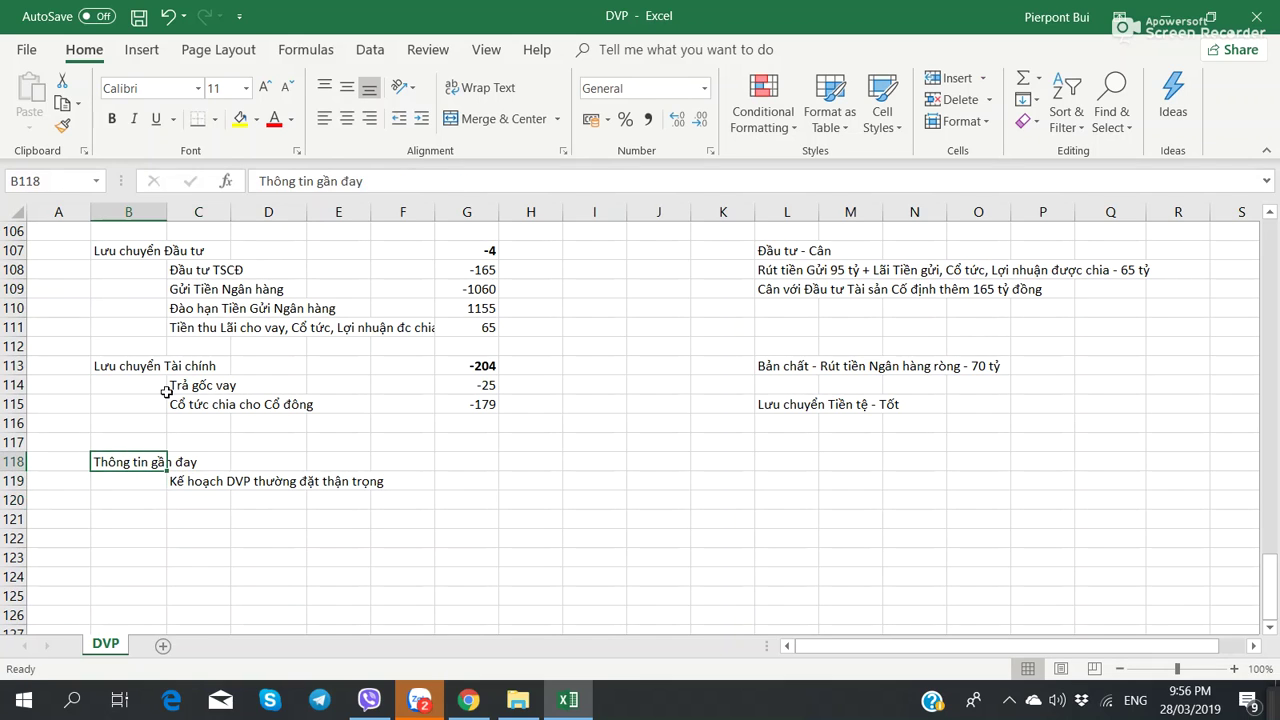
{"action": "left_click", "coordinate": [364, 183]}
{"action": "key", "text": "Return"}
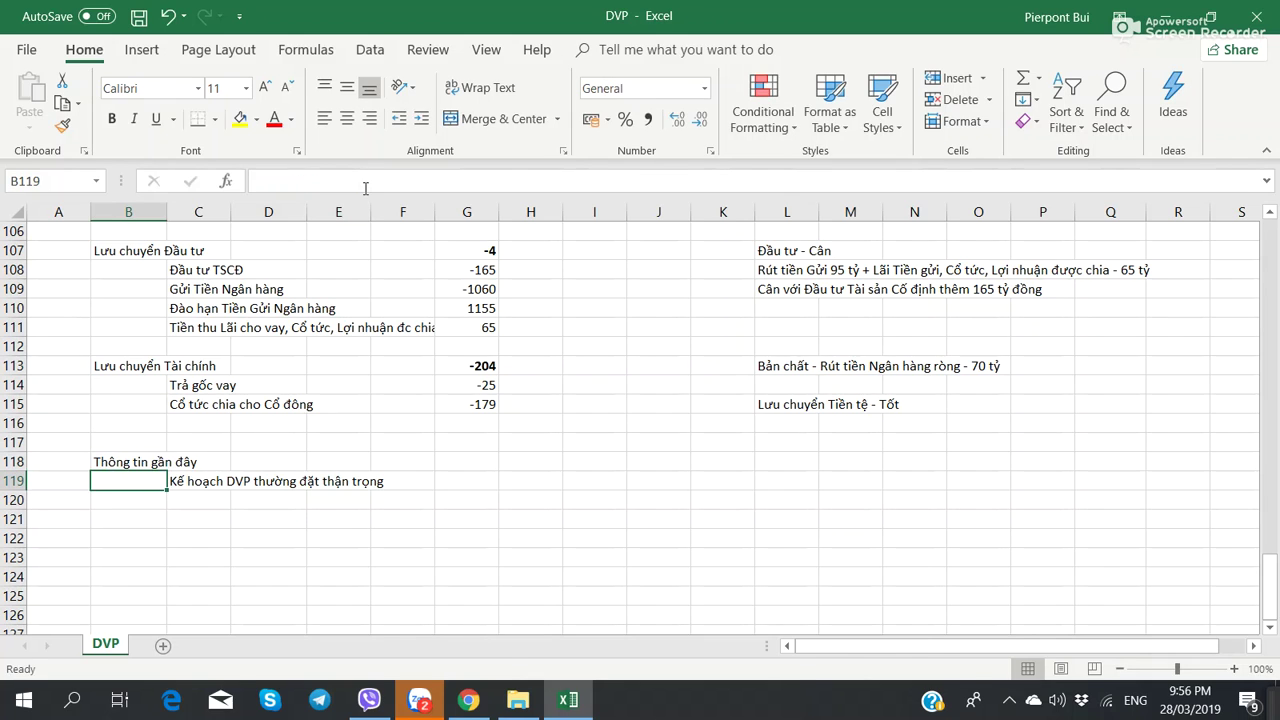
- Check the Q1/2019 plan in the board resolution in Chrome, and add the note "Quy 1 đặt vẫn thận trọng" in C120 of the Excel workbook
{"action": "key", "text": "alt+Tab"}
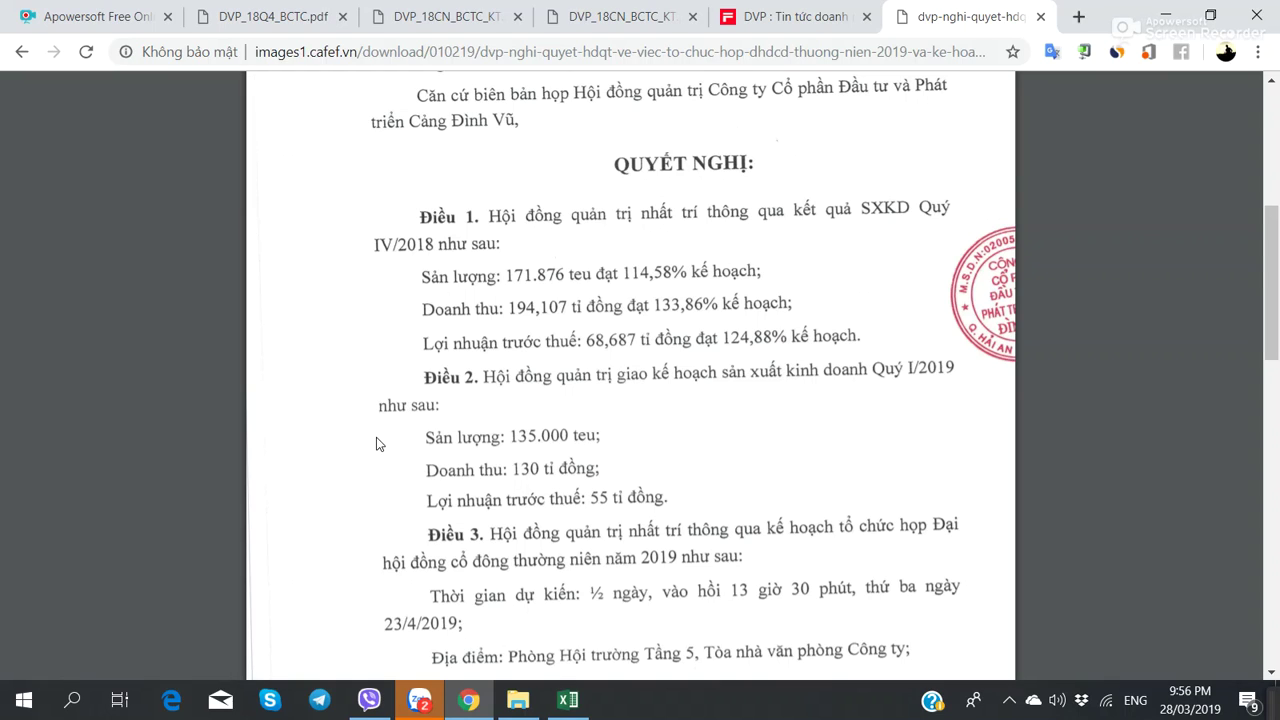
{"action": "scroll", "coordinate": [373, 440], "scroll_direction": "down", "scroll_amount": 2}
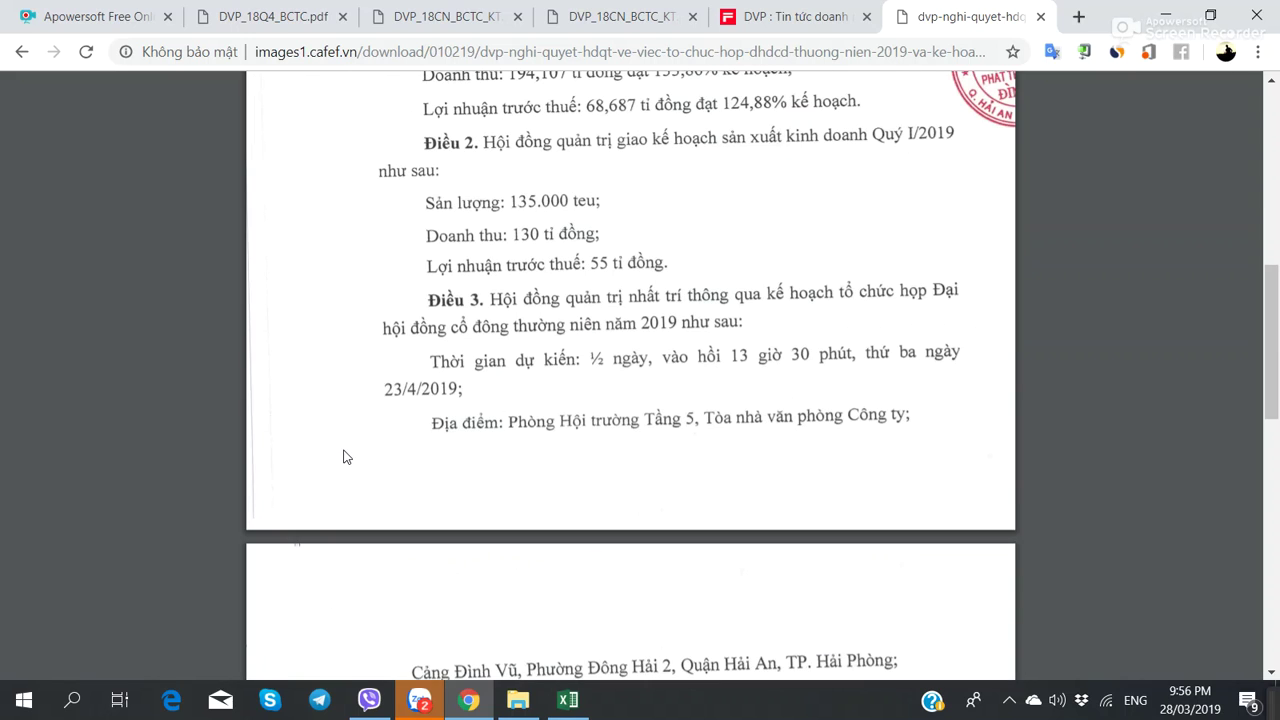
{"action": "key", "text": "alt+Tab"}
{"action": "key", "text": "Down"}
{"action": "key", "text": "Right"}
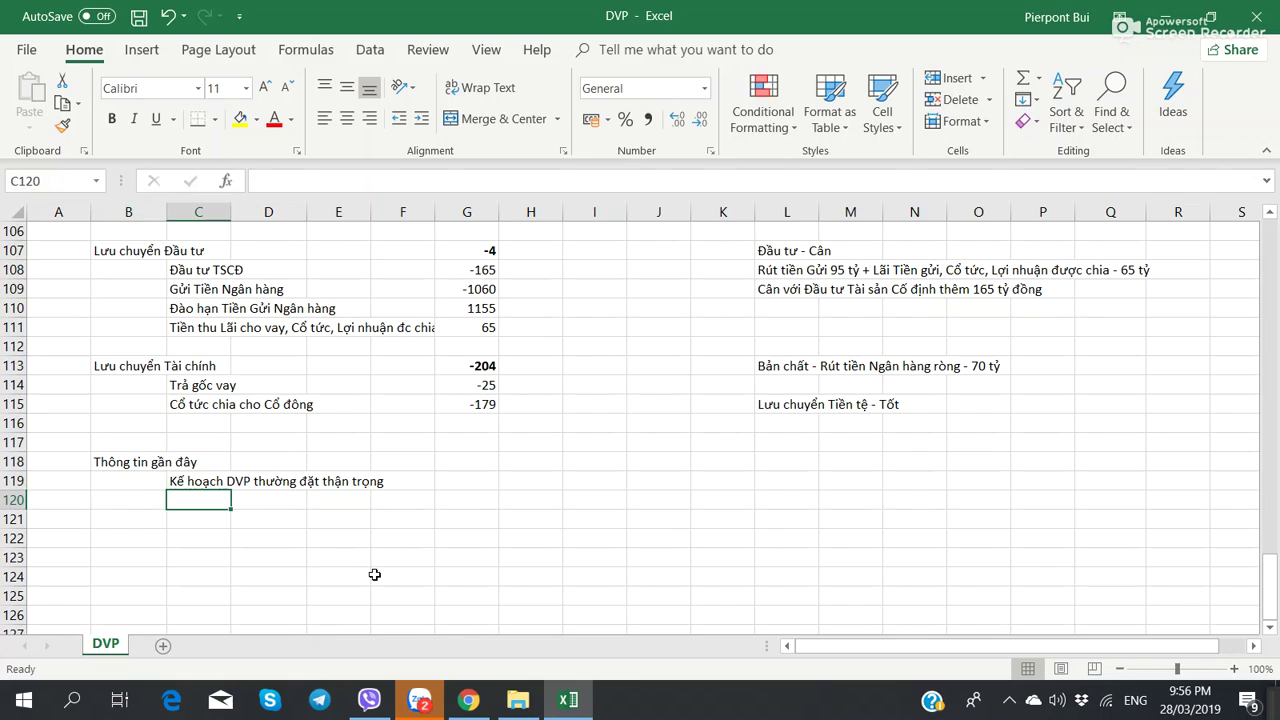
{"action": "type", "text": "Quy 1 đặt vẫn t"}
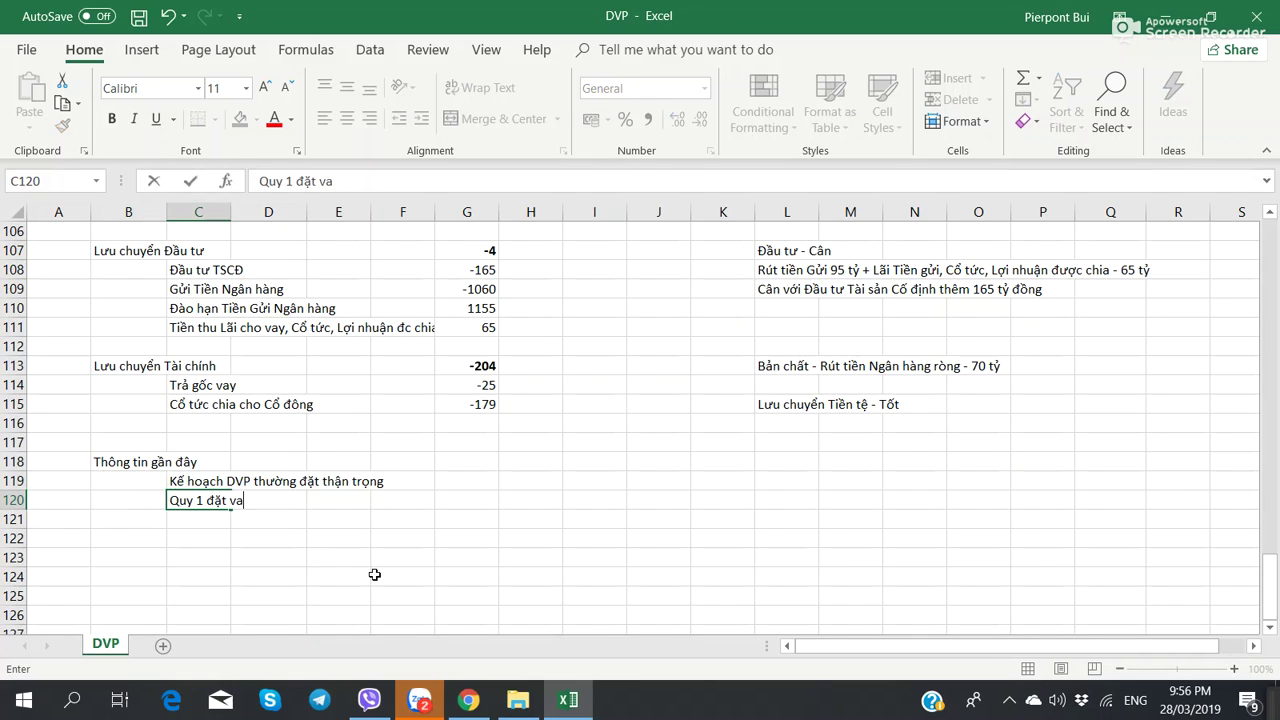
{"action": "type", "text": "hận trọng"}
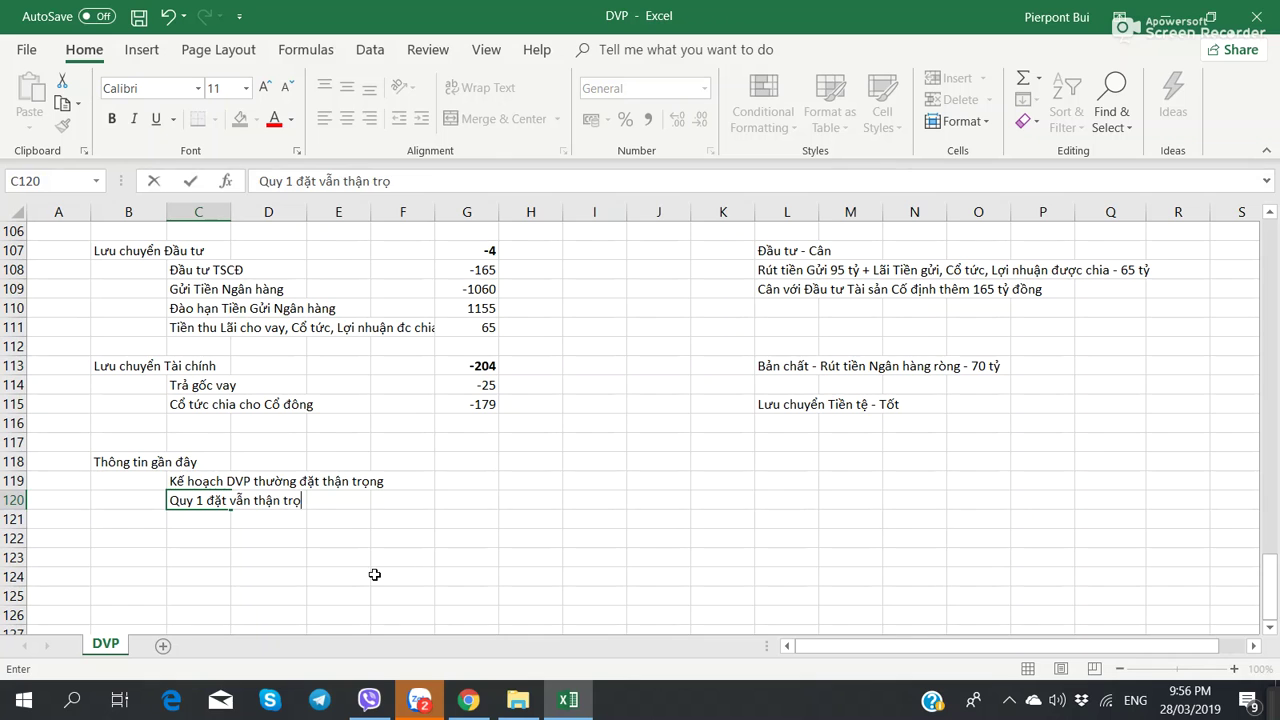
{"action": "key", "text": "Return"}
- Switch back to Chrome, read the rest of the board resolution through its second page, and close it
{"action": "key", "text": "alt+Tab"}
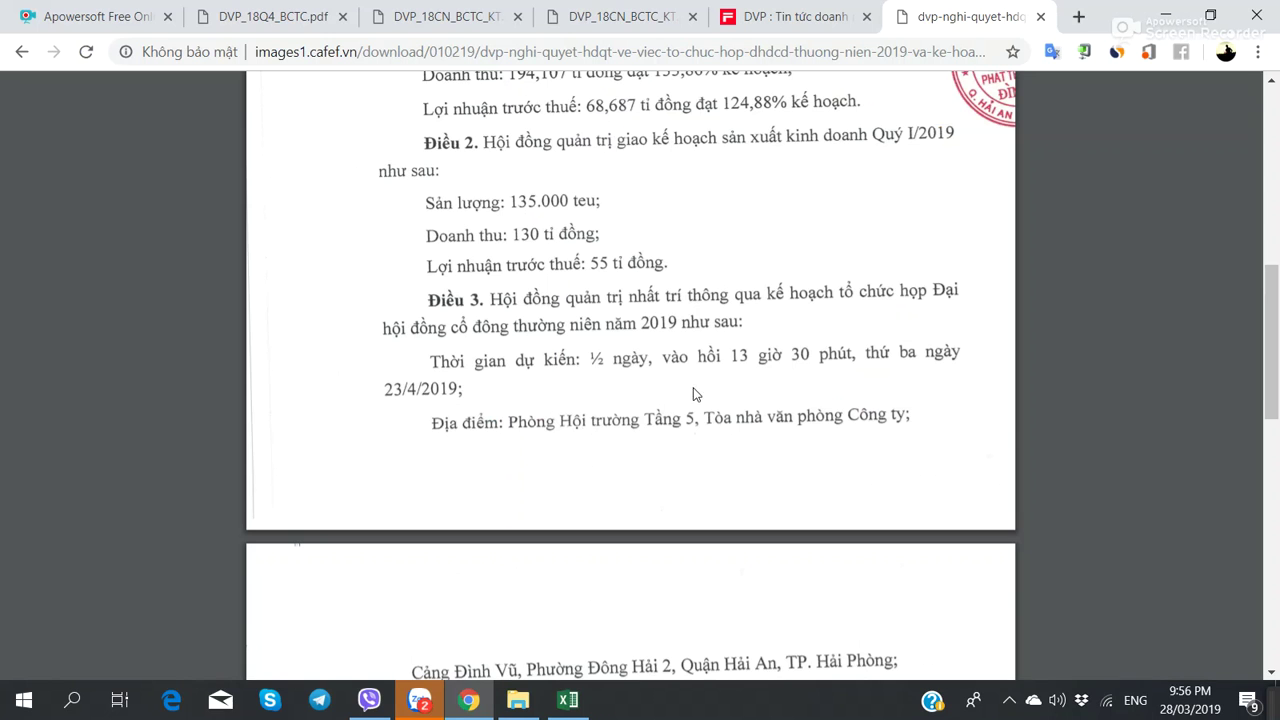
{"action": "scroll", "coordinate": [651, 467], "scroll_direction": "down", "scroll_amount": 2}
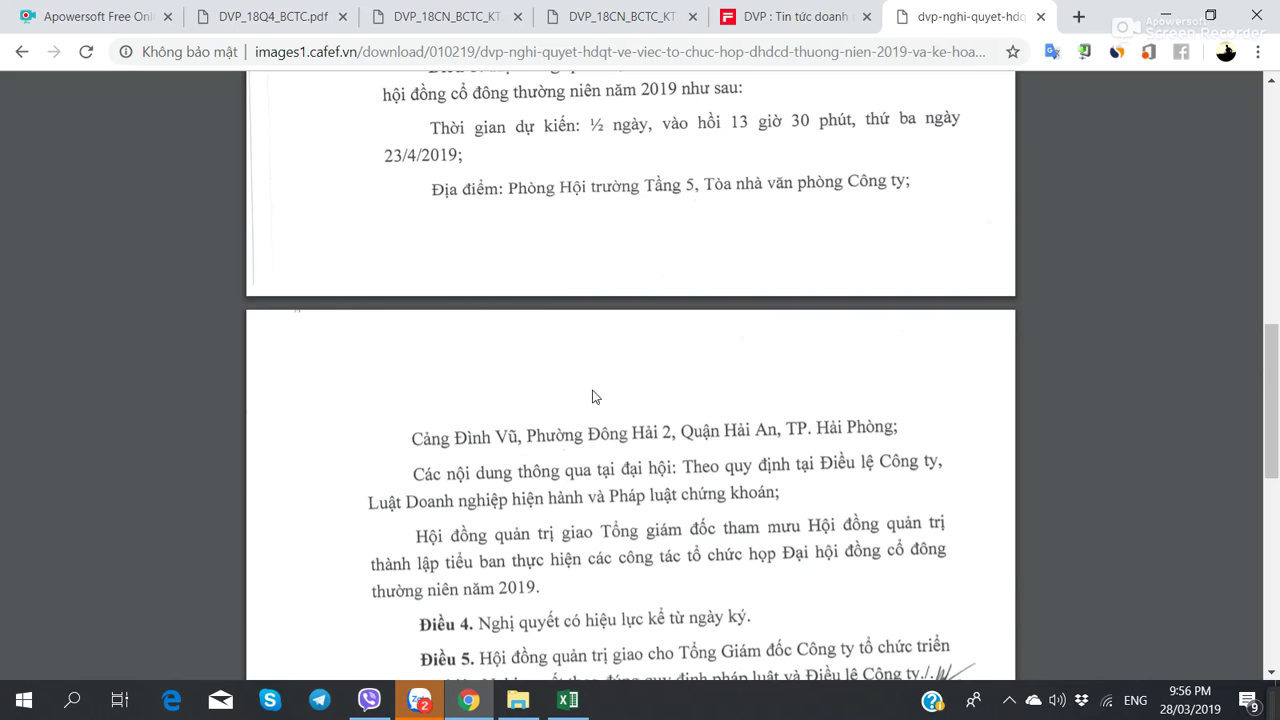
{"action": "scroll", "coordinate": [593, 395], "scroll_direction": "down", "scroll_amount": 7}
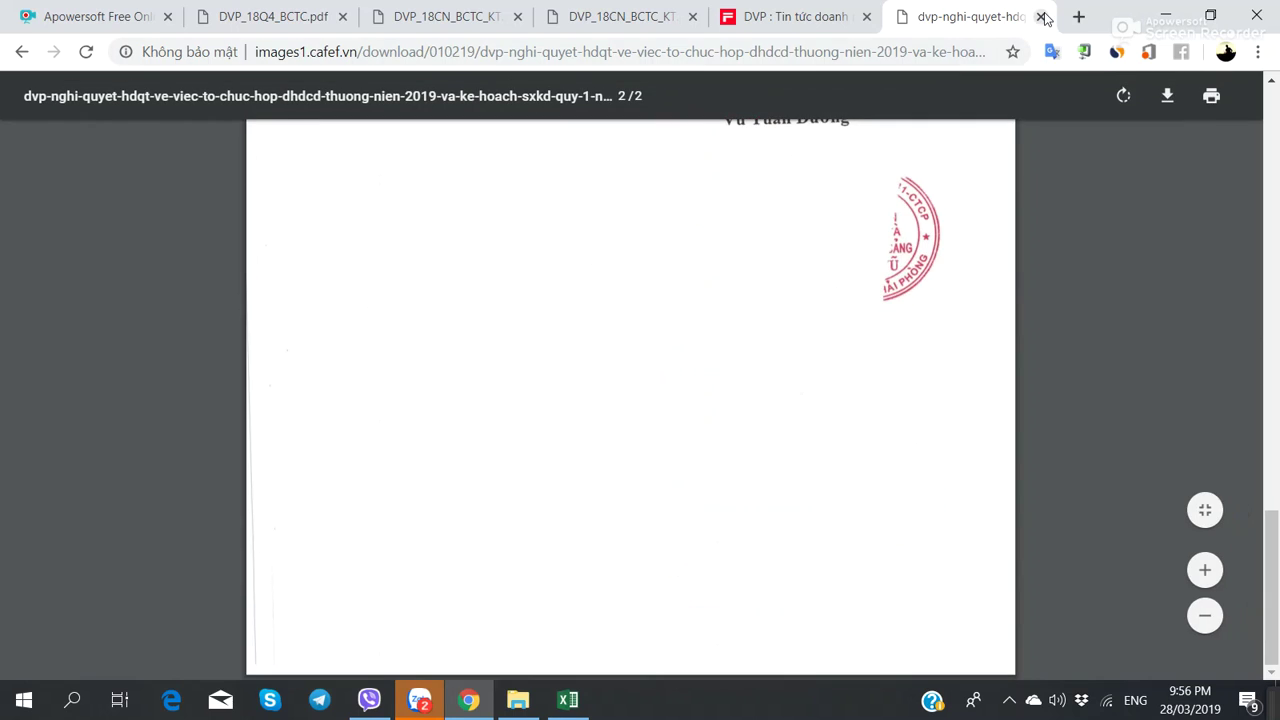
{"action": "left_click", "coordinate": [1041, 17]}
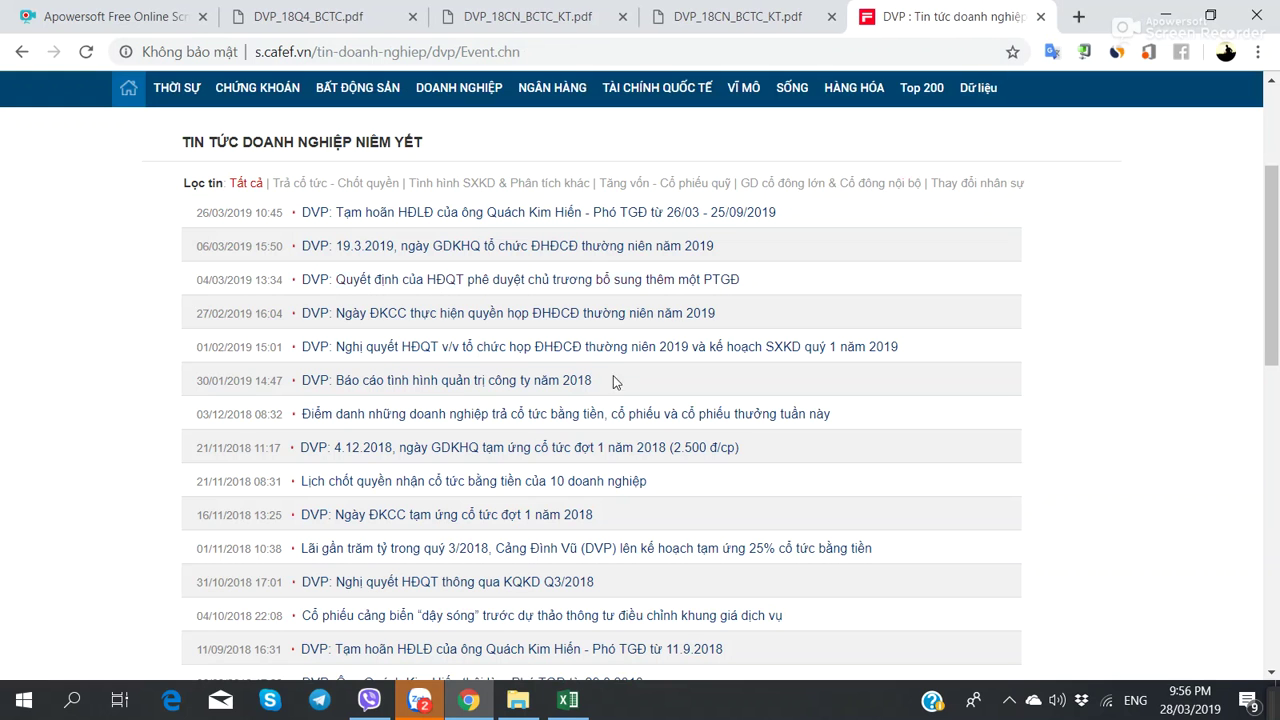
- Open the 2018 corporate governance report attached to the 30/01/2019 news and read the shareholders' meeting section on its first page
{"action": "left_click", "coordinate": [418, 388]}
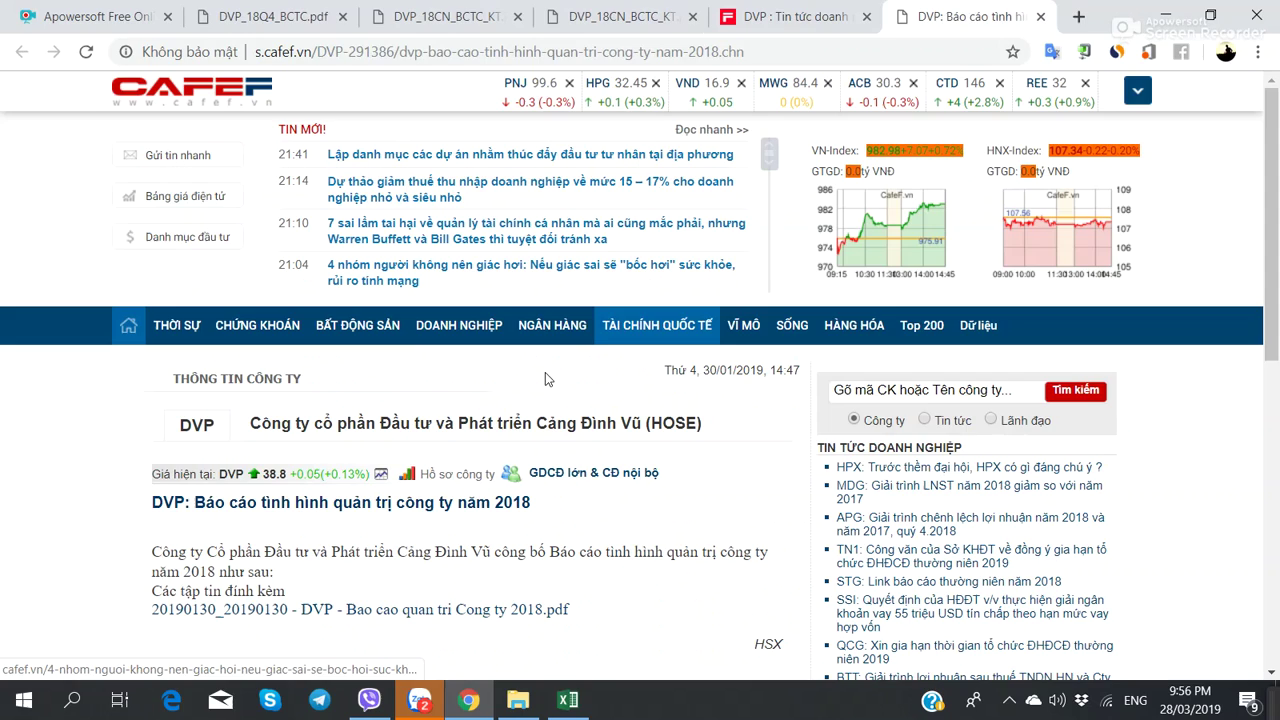
{"action": "scroll", "coordinate": [540, 378], "scroll_direction": "down", "scroll_amount": 3}
{"action": "left_click", "coordinate": [384, 378]}
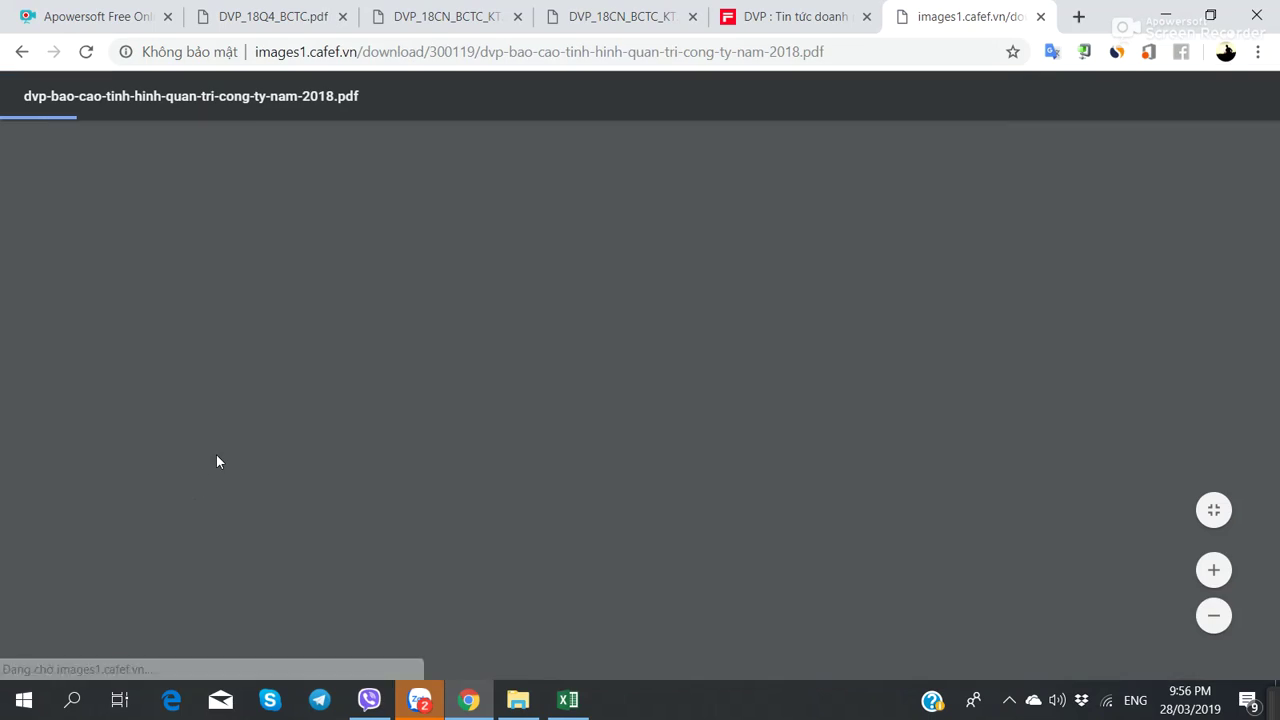
{"action": "scroll", "coordinate": [224, 441], "scroll_direction": "down", "scroll_amount": 5}
{"action": "scroll", "coordinate": [268, 406], "scroll_direction": "down", "scroll_amount": 3}
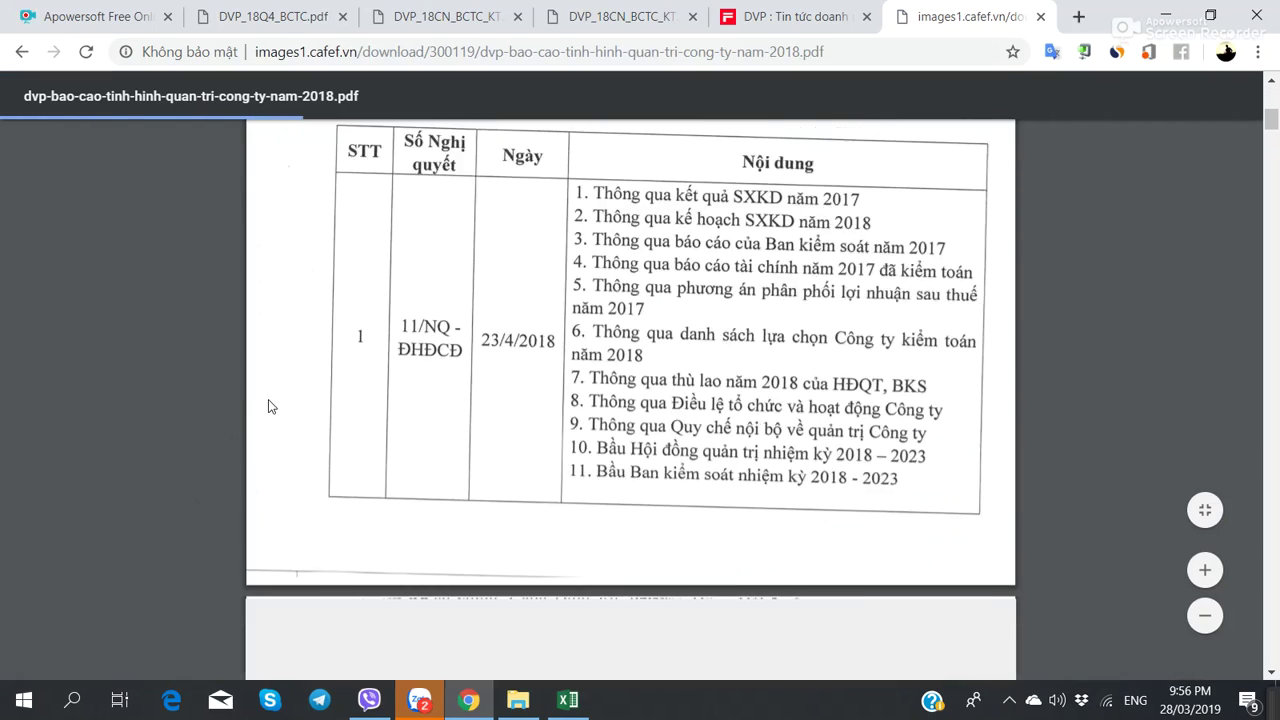
{"action": "scroll", "coordinate": [268, 406], "scroll_direction": "up", "scroll_amount": 2}
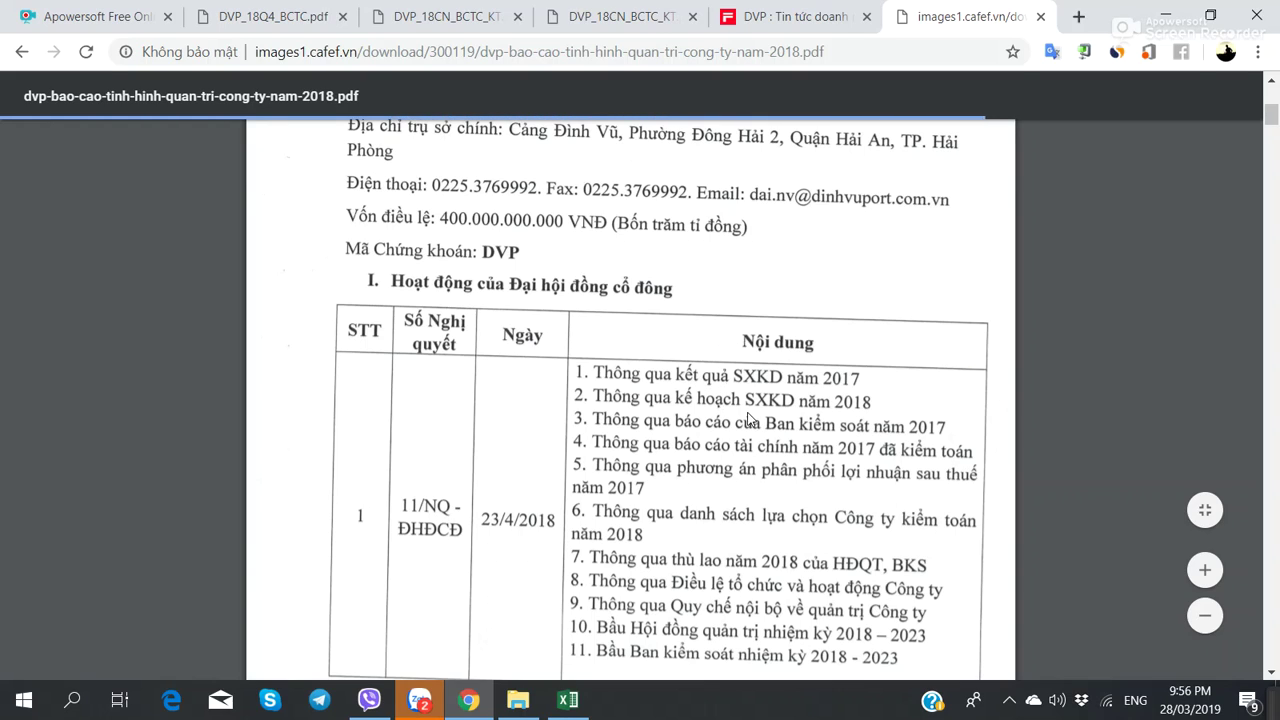
{"action": "scroll", "coordinate": [677, 400], "scroll_direction": "up", "scroll_amount": 2}
{"action": "scroll", "coordinate": [473, 456], "scroll_direction": "down", "scroll_amount": 4}
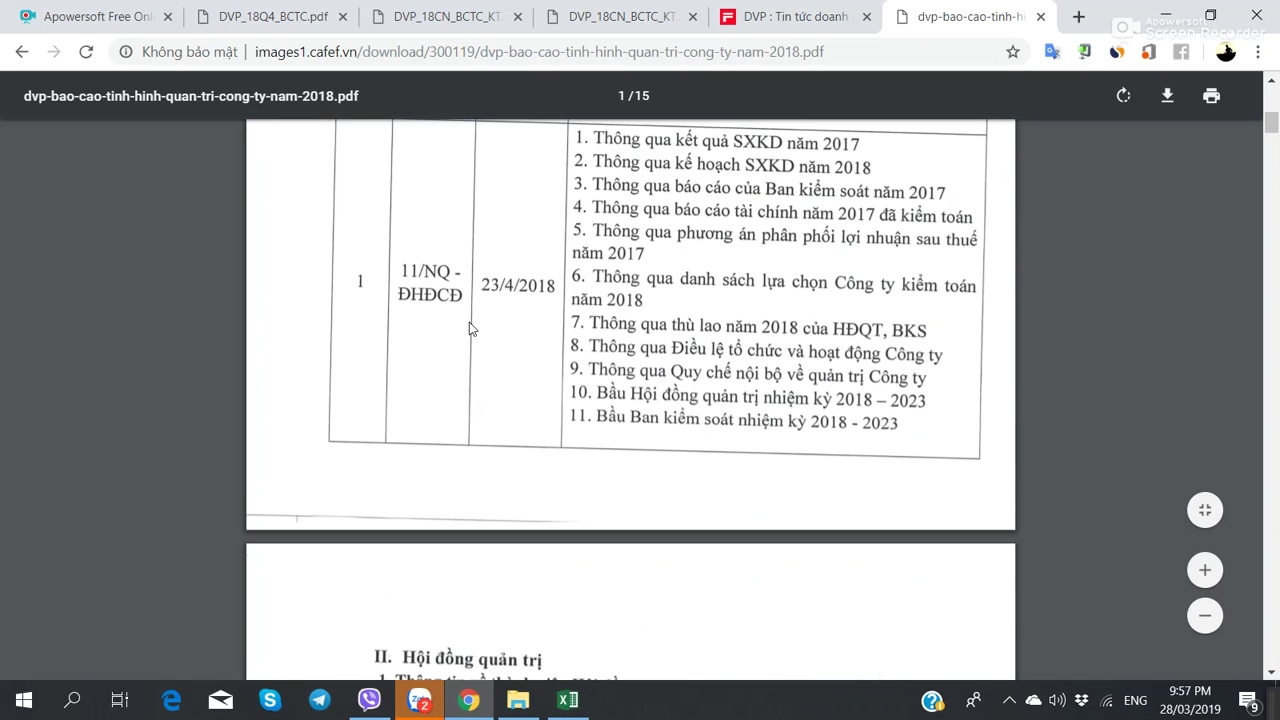
- Read the table of board members on page 2 of the governance report, including their meeting attendance and departure dates
{"action": "scroll", "coordinate": [648, 395], "scroll_direction": "down", "scroll_amount": 4}
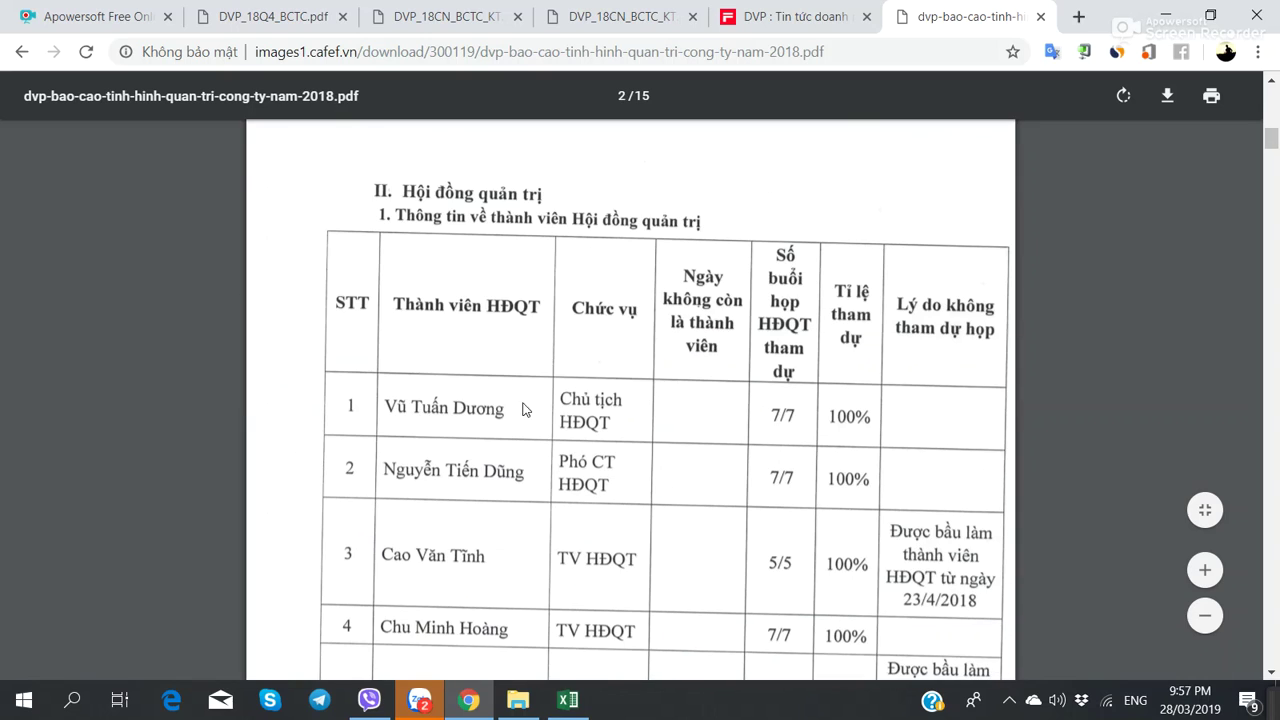
{"action": "scroll", "coordinate": [672, 415], "scroll_direction": "down", "scroll_amount": 2}
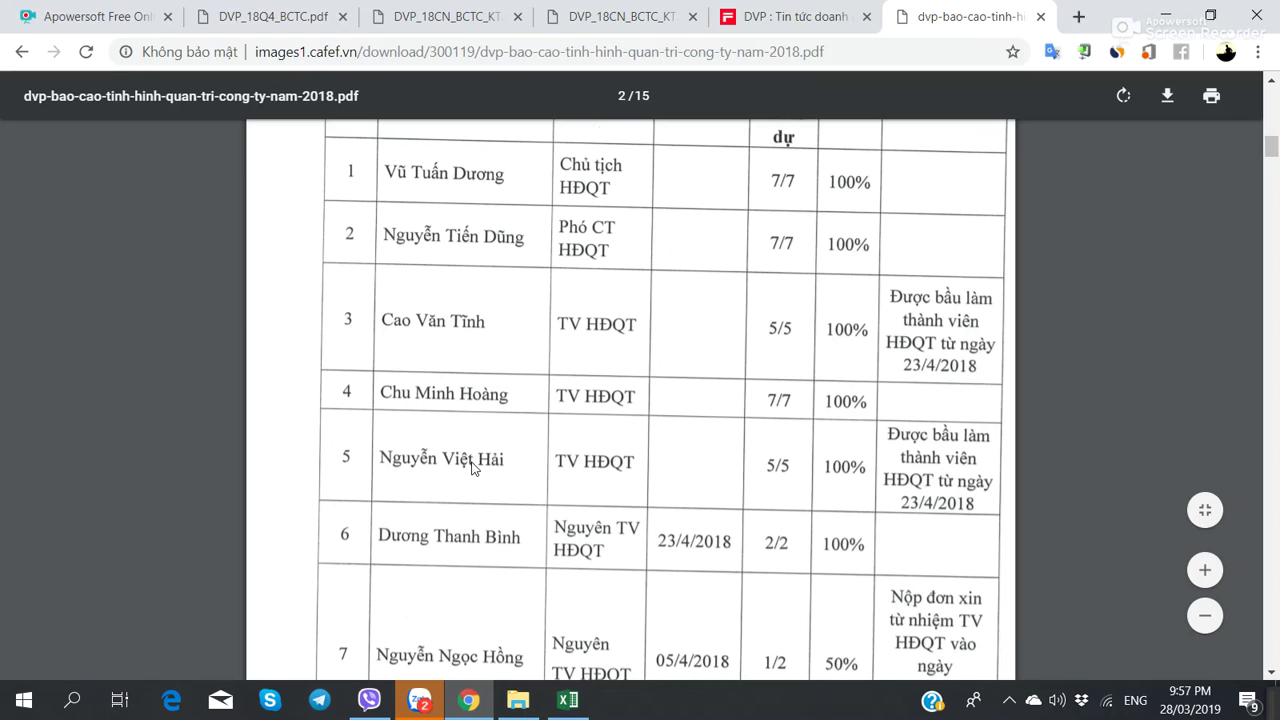
{"action": "scroll", "coordinate": [473, 467], "scroll_direction": "down", "scroll_amount": 2}
{"action": "scroll", "coordinate": [473, 470], "scroll_direction": "up", "scroll_amount": 2}
{"action": "scroll", "coordinate": [795, 426], "scroll_direction": "down", "scroll_amount": 2}
{"action": "scroll", "coordinate": [797, 426], "scroll_direction": "down", "scroll_amount": 2}
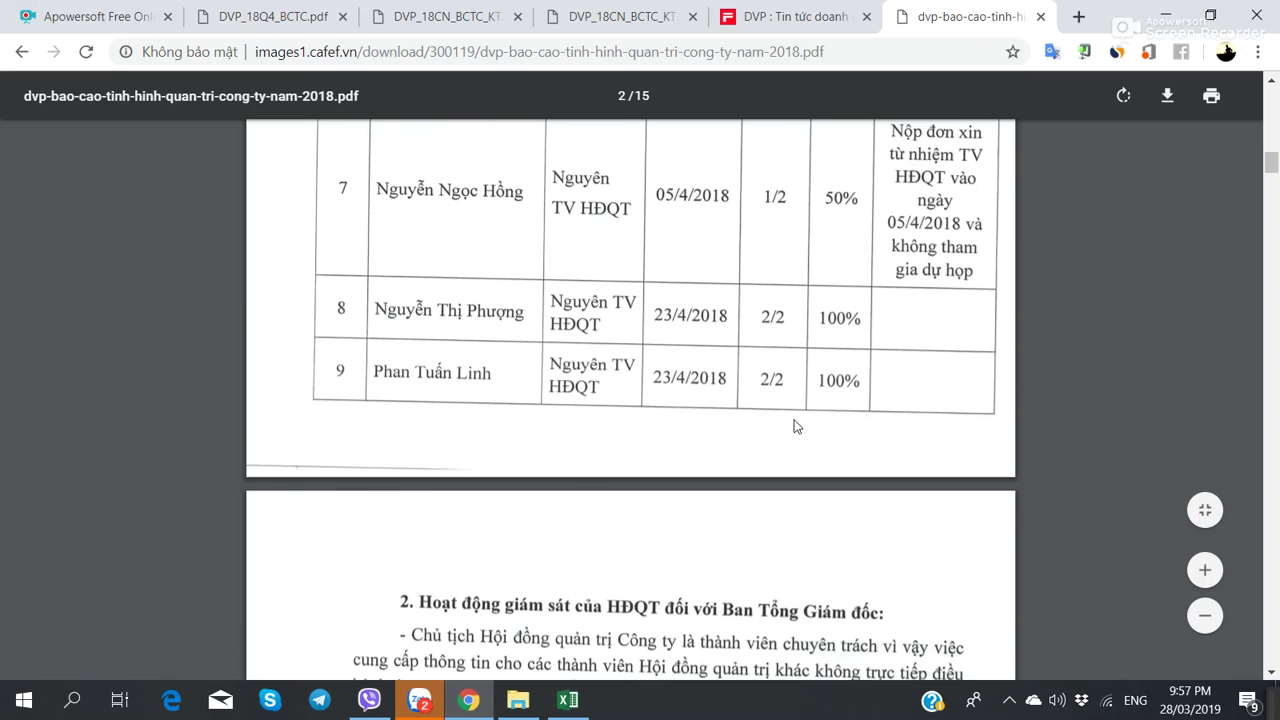
{"action": "scroll", "coordinate": [797, 426], "scroll_direction": "up", "scroll_amount": 2}
{"action": "scroll", "coordinate": [797, 426], "scroll_direction": "down", "scroll_amount": 2}
- Read the section on board supervision of management and the table of 2018 board resolutions, including the SITC – Đình Vũ capital transfer
{"action": "scroll", "coordinate": [797, 426], "scroll_direction": "down", "scroll_amount": 4}
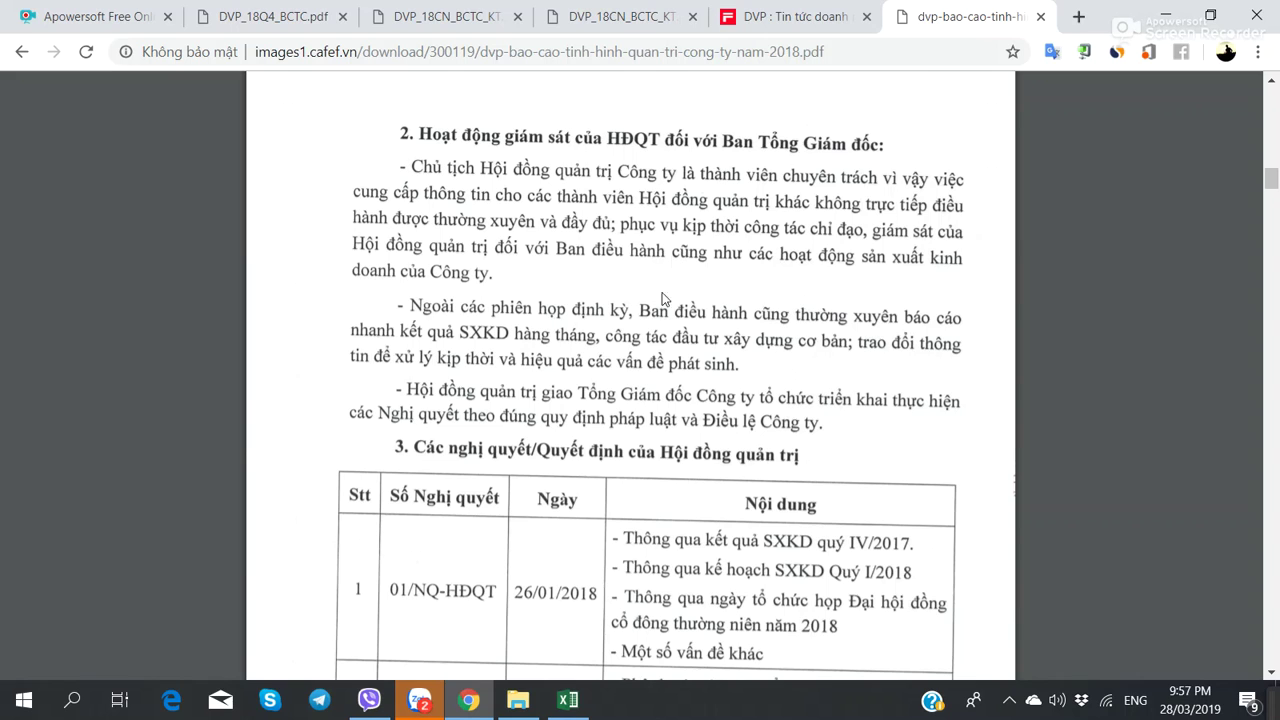
{"action": "scroll", "coordinate": [684, 384], "scroll_direction": "down", "scroll_amount": 2}
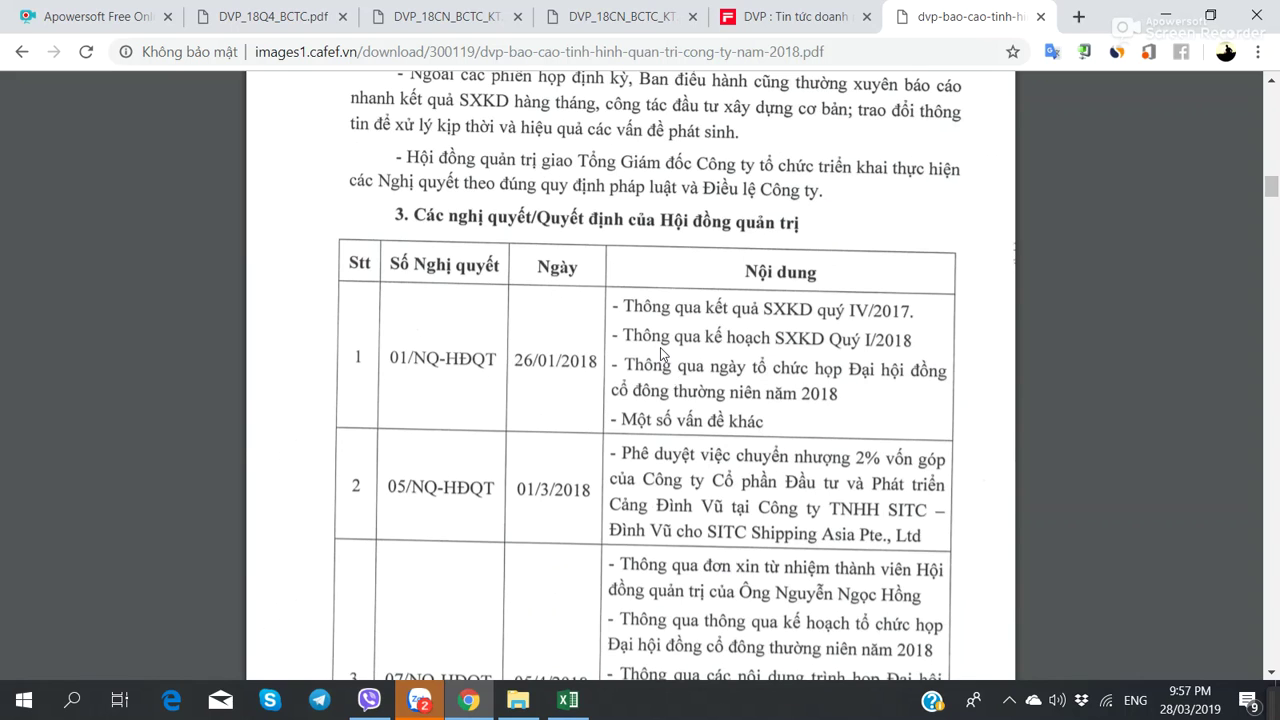
{"action": "scroll", "coordinate": [660, 354], "scroll_direction": "down", "scroll_amount": 2}
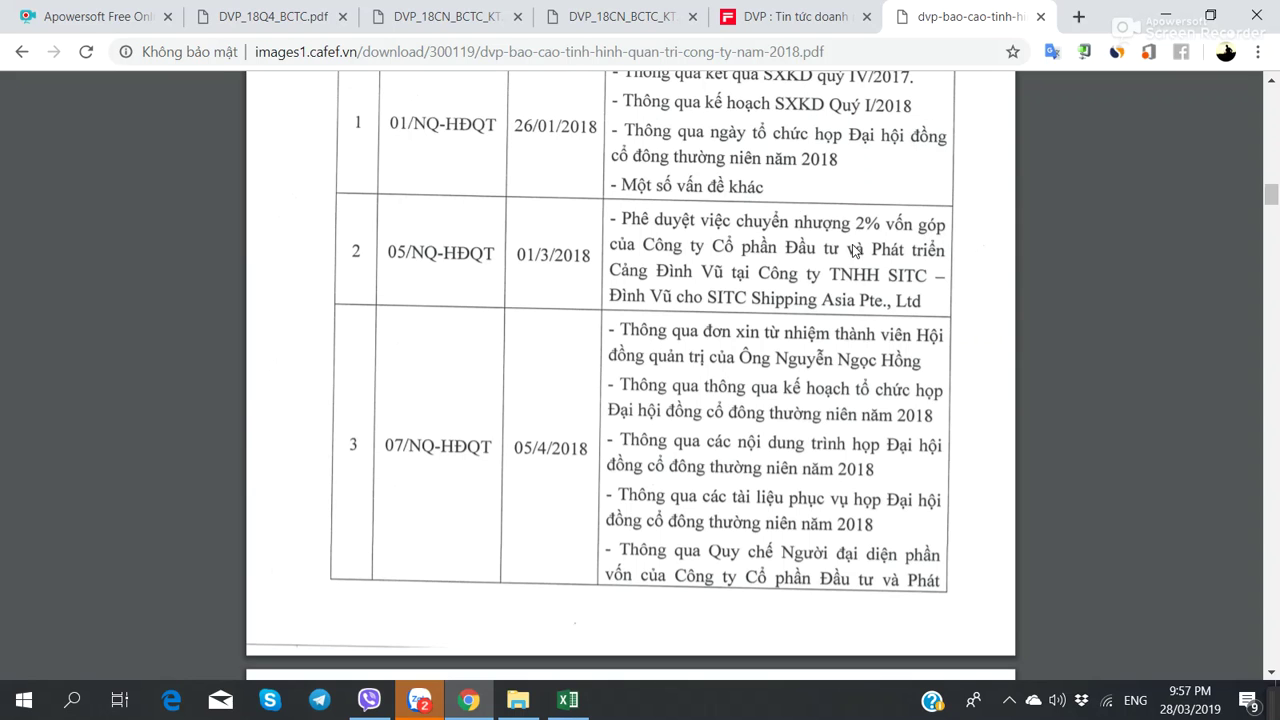
{"action": "scroll", "coordinate": [660, 256], "scroll_direction": "up", "scroll_amount": 1}
{"action": "scroll", "coordinate": [657, 263], "scroll_direction": "up", "scroll_amount": 1}
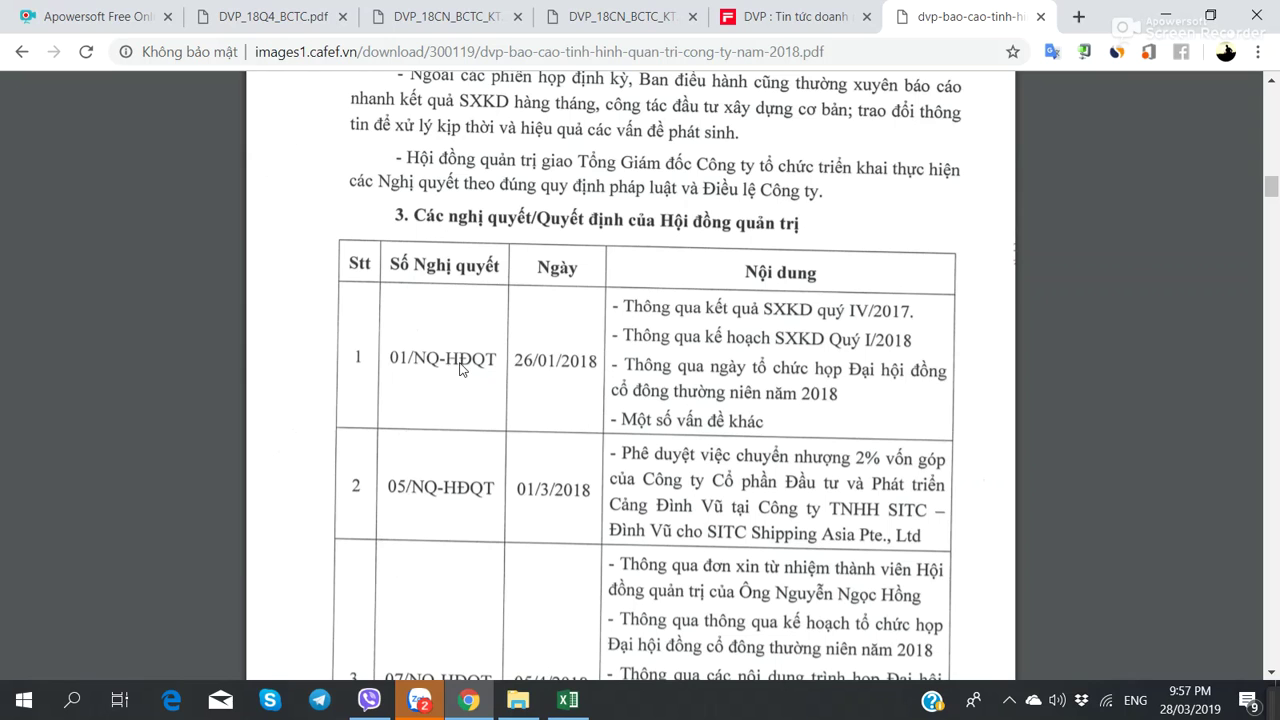
{"action": "scroll", "coordinate": [527, 458], "scroll_direction": "down", "scroll_amount": 3}
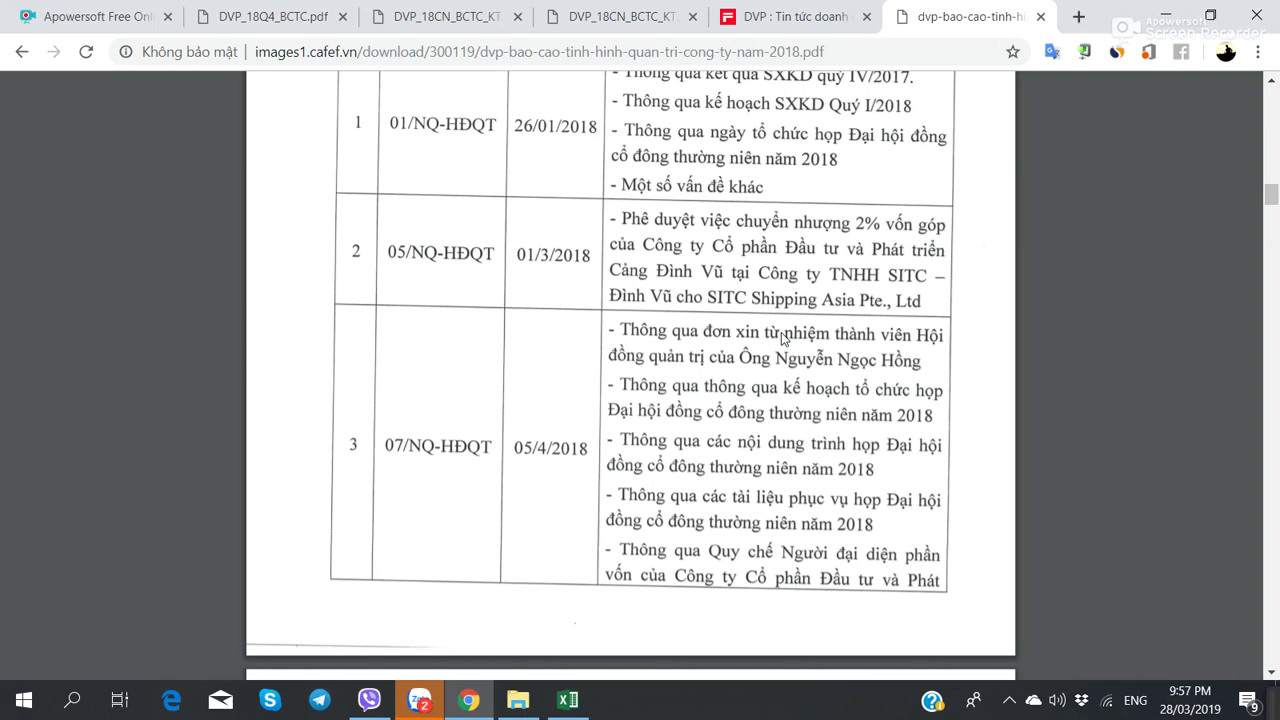
- Review the Excel workbook's company notes on subsidiaries and affiliates, and compare the SITC – Đình Vũ holding with the governance report in Chrome
{"action": "left_click", "coordinate": [567, 700]}
{"action": "scroll", "coordinate": [662, 542], "scroll_direction": "up", "scroll_amount": 10}
{"action": "scroll", "coordinate": [662, 542], "scroll_direction": "up", "scroll_amount": 9}
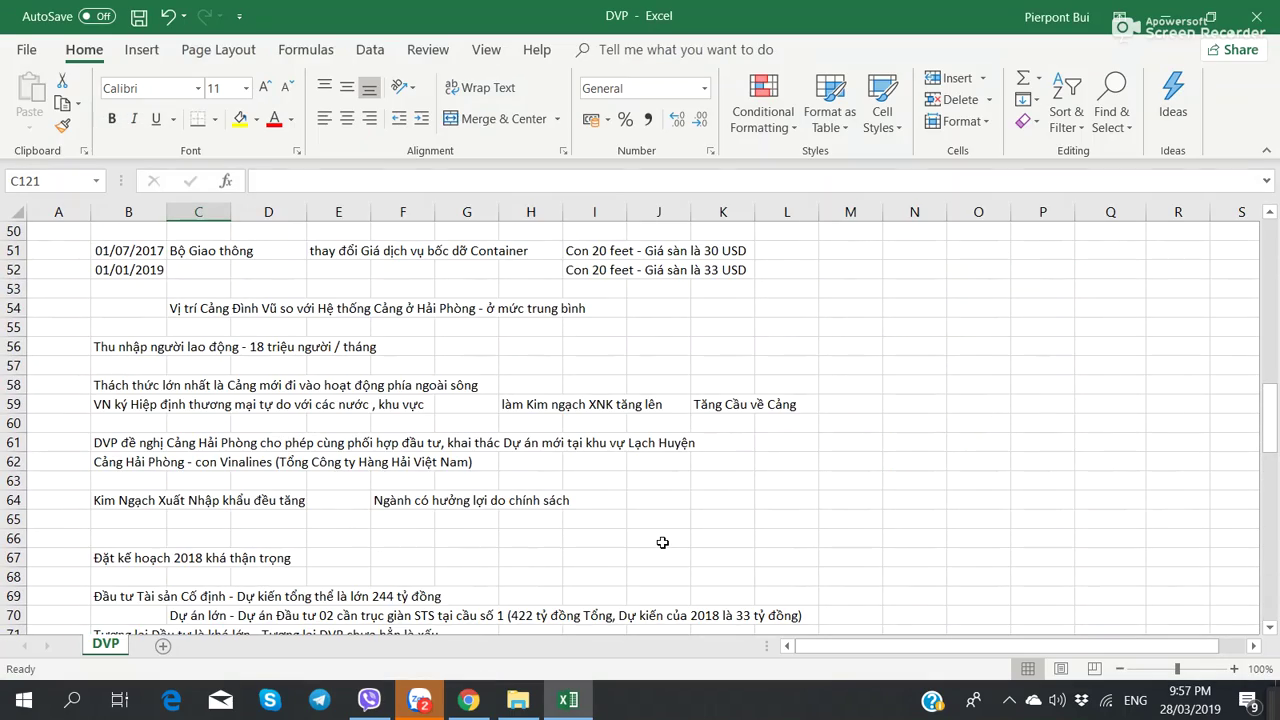
{"action": "scroll", "coordinate": [663, 534], "scroll_direction": "down", "scroll_amount": 4}
{"action": "scroll", "coordinate": [623, 508], "scroll_direction": "up", "scroll_amount": 2}
{"action": "scroll", "coordinate": [490, 508], "scroll_direction": "up", "scroll_amount": 12}
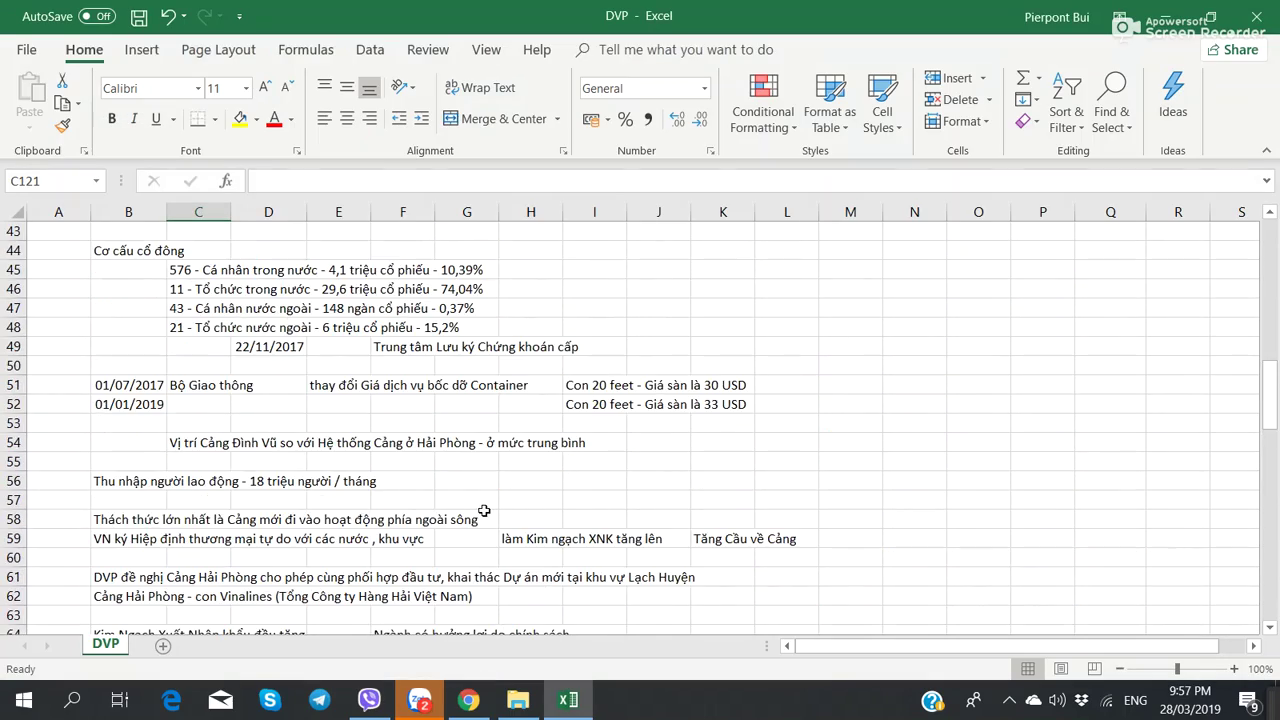
{"action": "scroll", "coordinate": [483, 510], "scroll_direction": "up", "scroll_amount": 5}
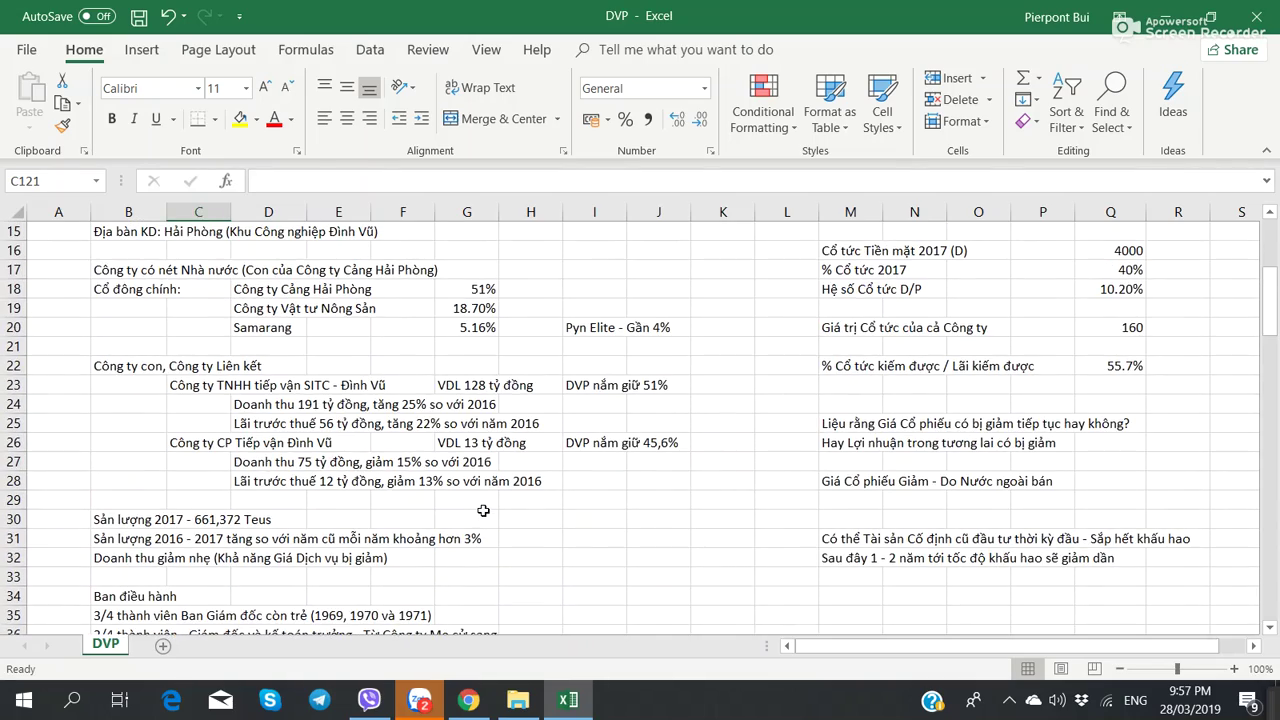
{"action": "scroll", "coordinate": [452, 487], "scroll_direction": "down", "scroll_amount": 2}
{"action": "left_click", "coordinate": [486, 710]}
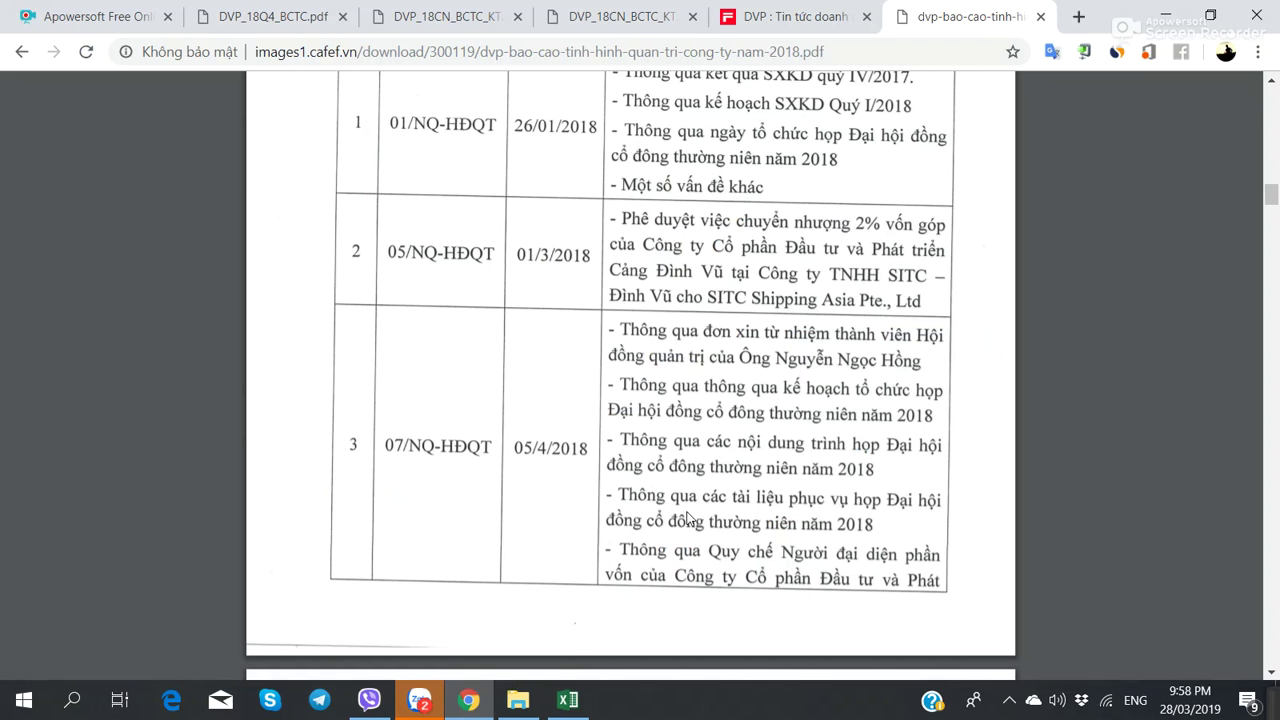
- Switch to Excel and begin a note in C122 under "Thông tin gần đây" with "Chuyển nhượng 2% trong Công ty Liên doanh"
{"action": "left_click", "coordinate": [568, 700]}
{"action": "scroll", "coordinate": [843, 544], "scroll_direction": "down", "scroll_amount": 8}
{"action": "scroll", "coordinate": [843, 544], "scroll_direction": "down", "scroll_amount": 20}
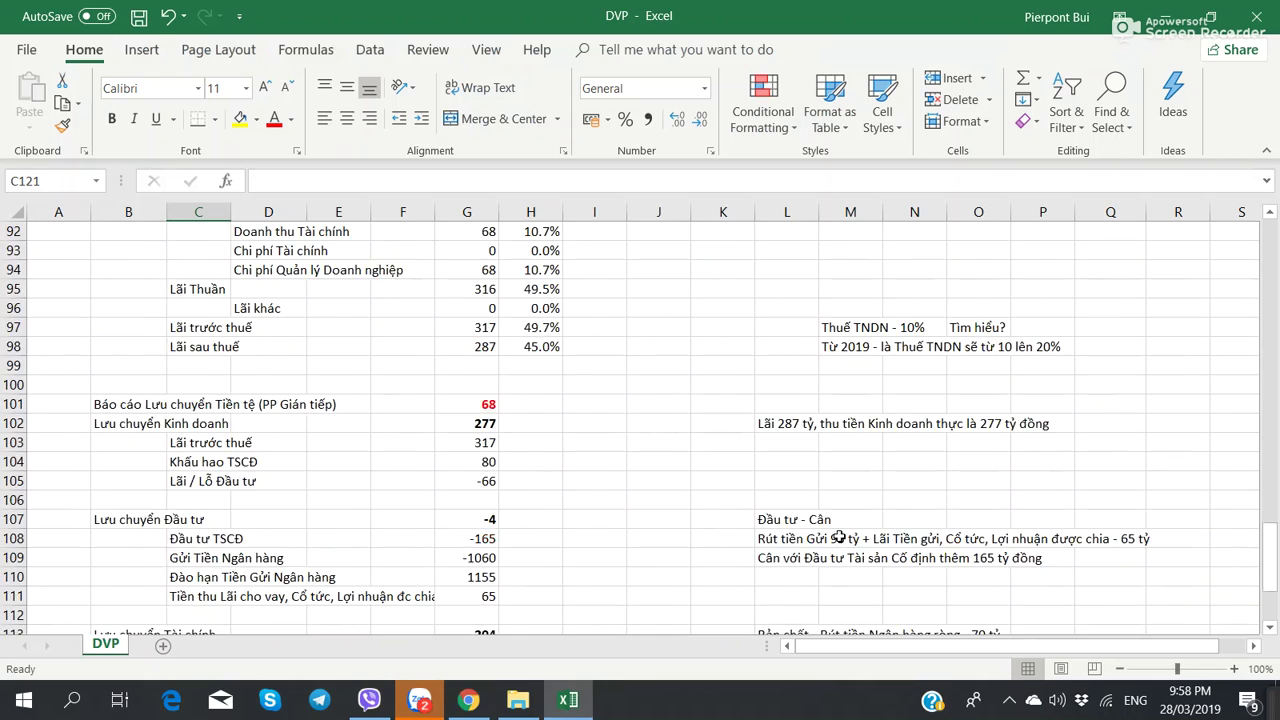
{"action": "scroll", "coordinate": [504, 507], "scroll_direction": "up", "scroll_amount": 5}
{"action": "left_click", "coordinate": [202, 541]}
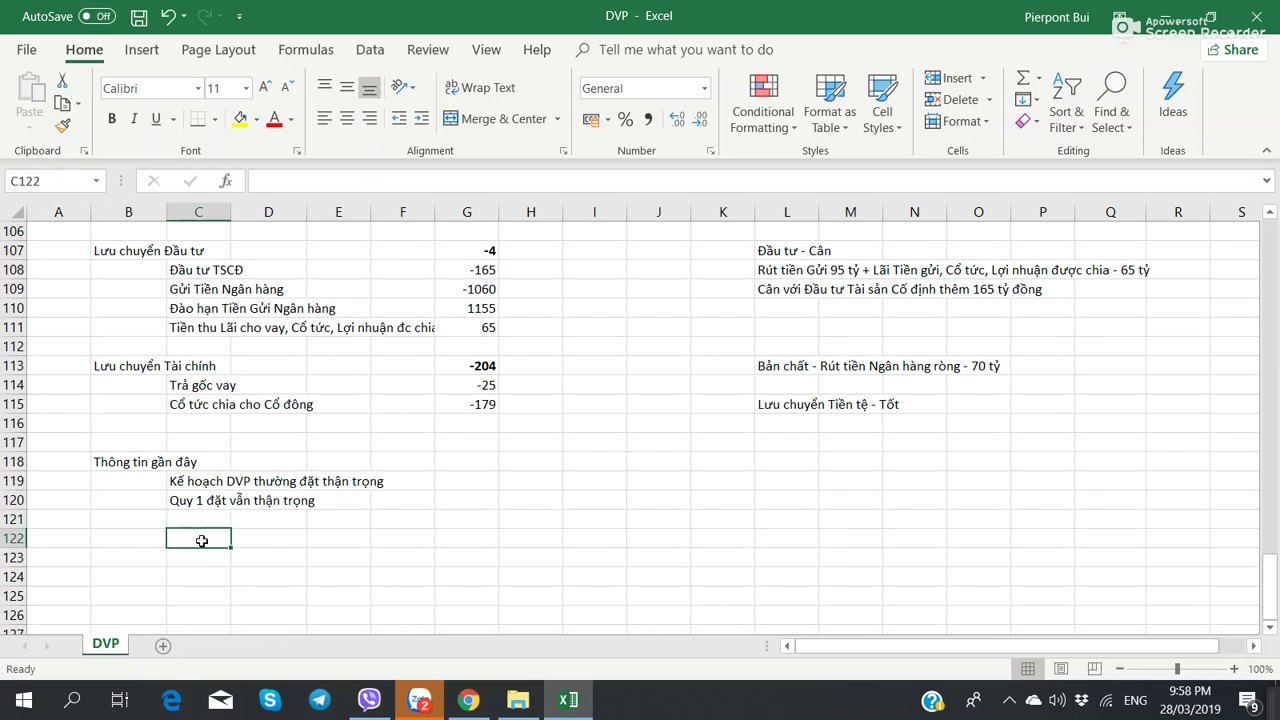
{"action": "key", "text": "alt+Tab"}
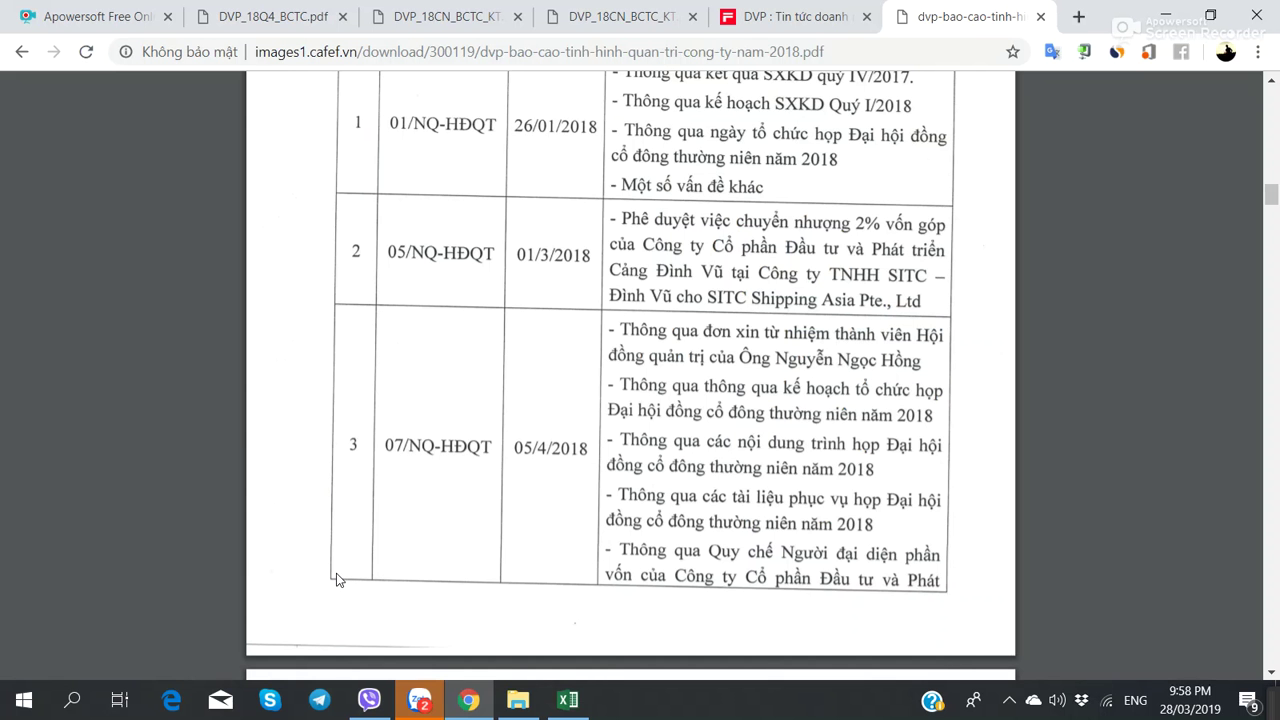
{"action": "key", "text": "alt+Tab"}
{"action": "type", "text": "Chuyển nh"}
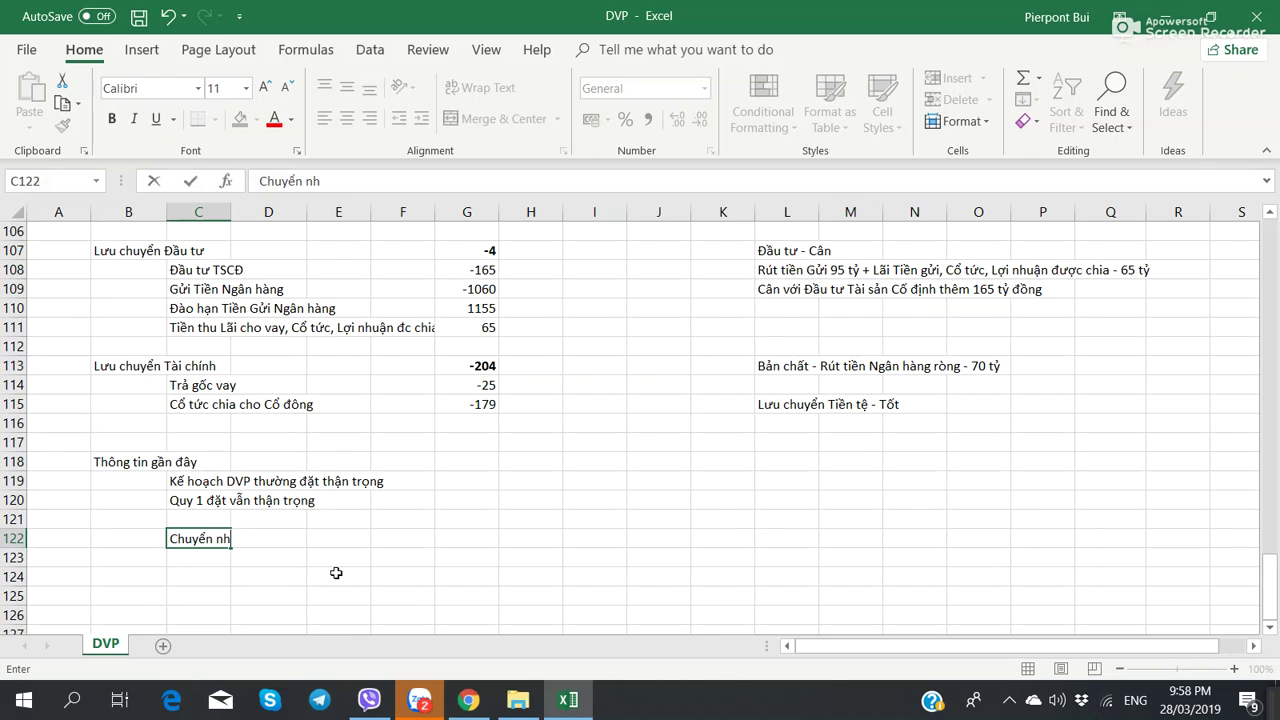
{"action": "type", "text": "ượng 2% trong"}
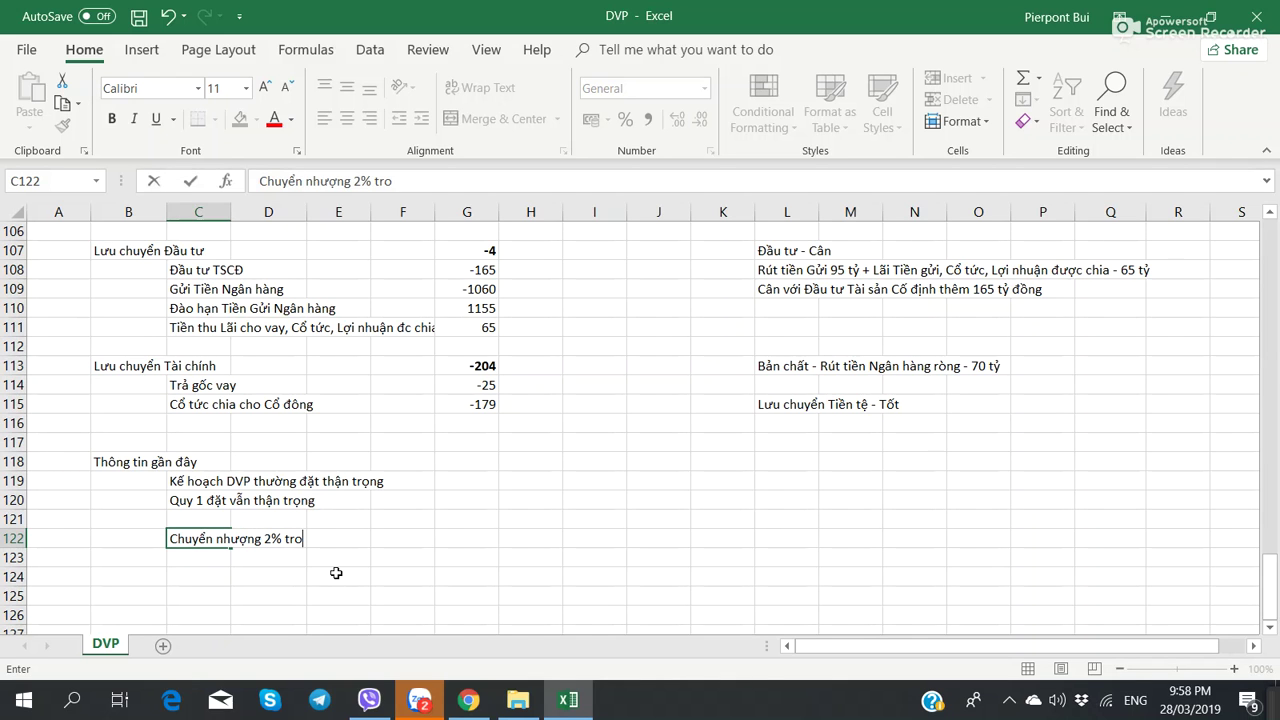
{"action": "key", "text": "alt+Tab"}
{"action": "key", "text": "alt+Tab"}
{"action": "type", "text": "Co"}
{"action": "type", "text": "ng ty Lie"}
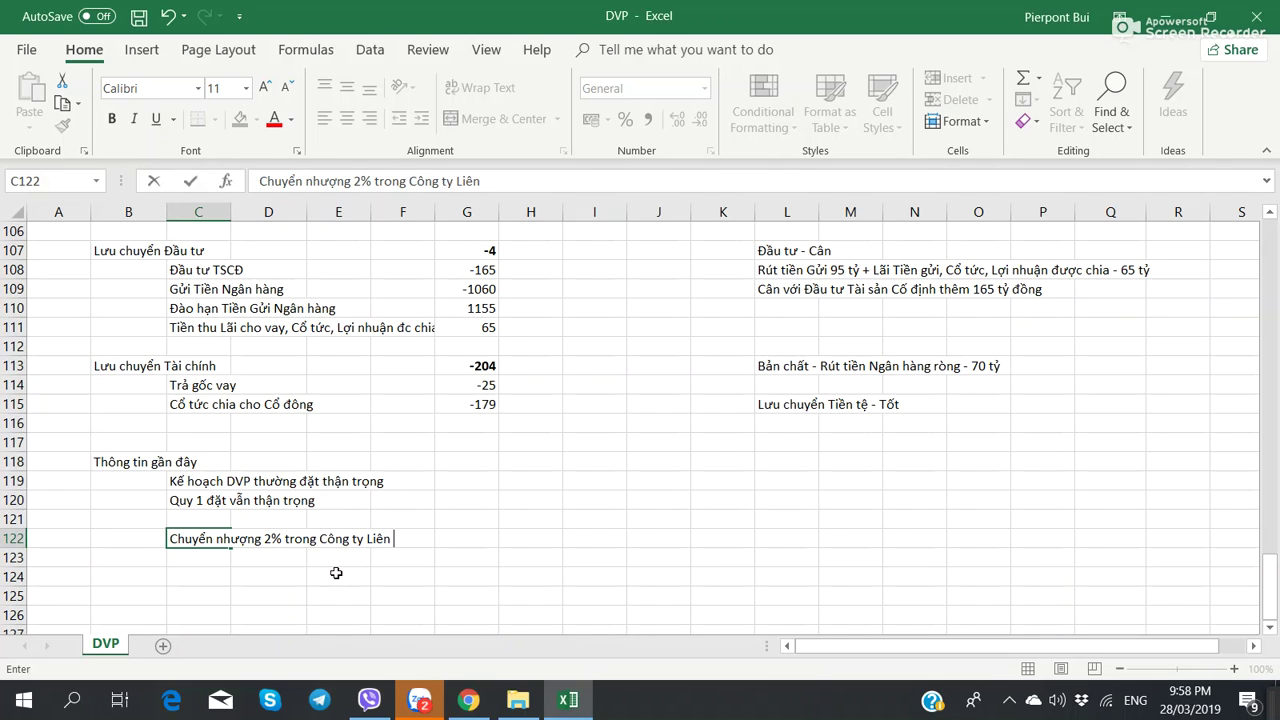
{"action": "type", "text": "n doanh S"}
- Continue the C122 note with "Công ty TNHH SITC - Đình Vũ cho", checking the company name against the governance report in Chrome
{"action": "key", "text": "alt+Tab"}
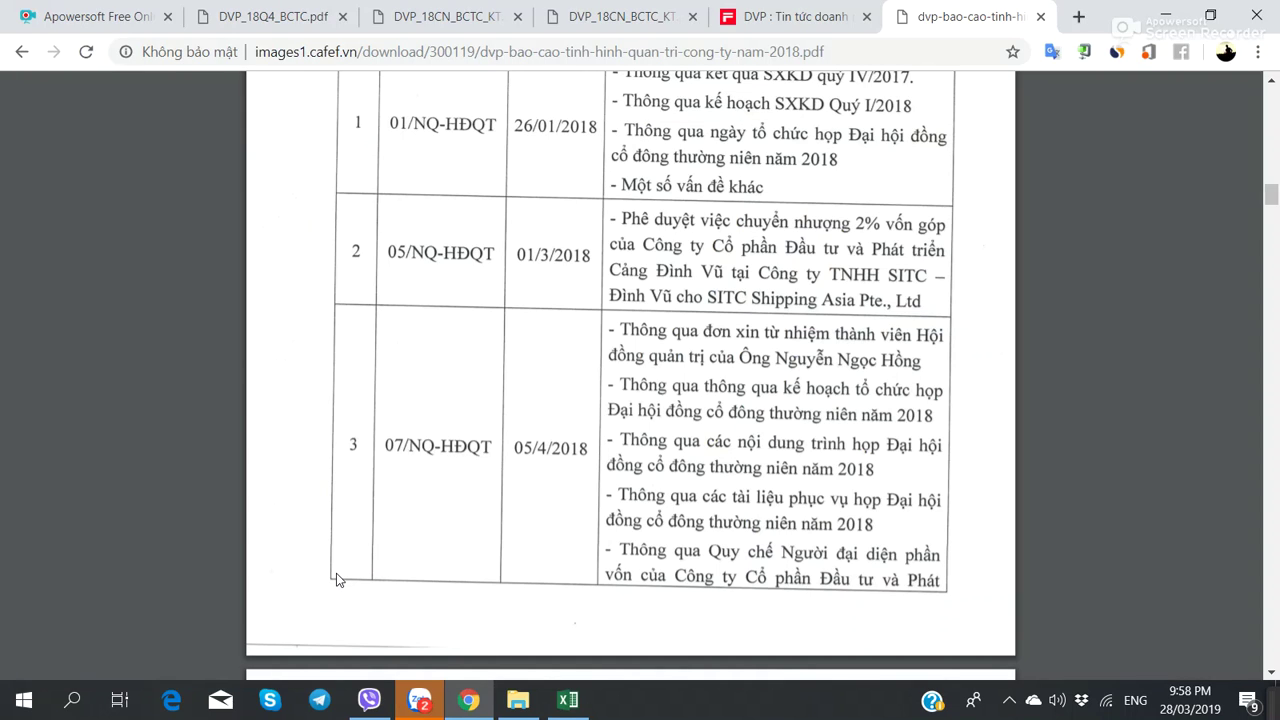
{"action": "key", "text": "alt+Tab"}
{"action": "type", "text": "Công"}
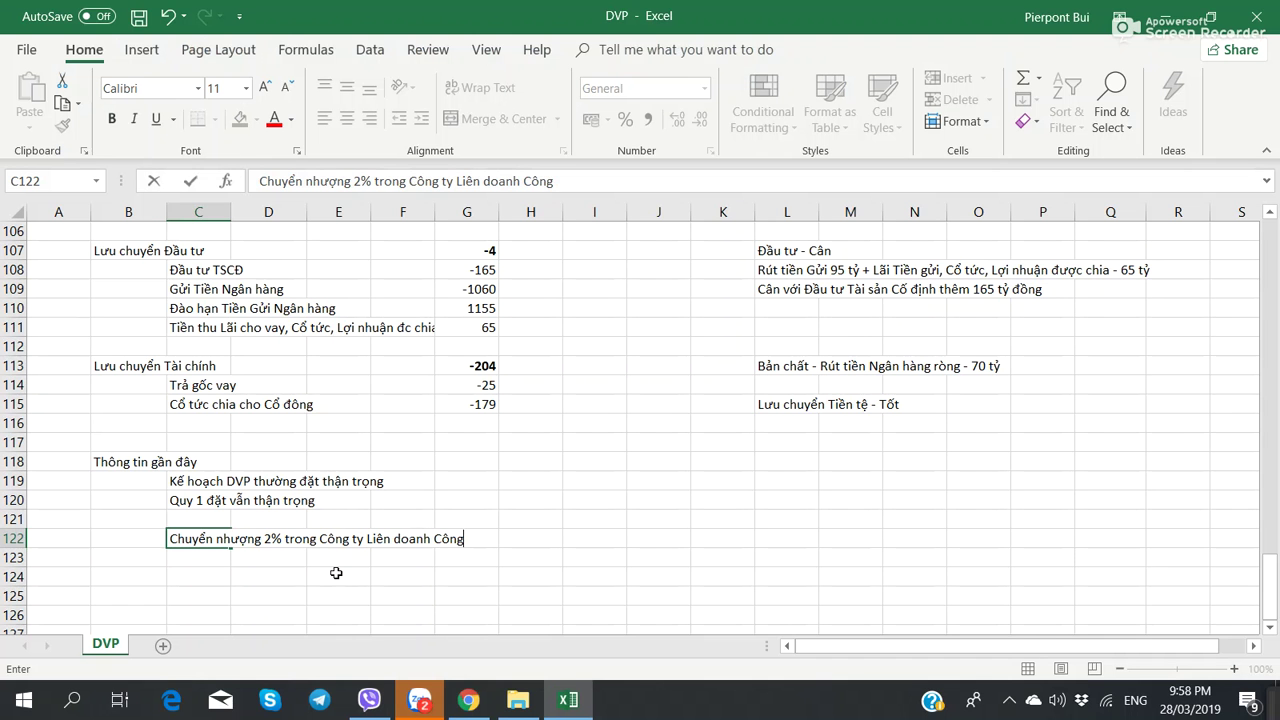
{"action": "key", "text": "BackSpace"}
{"action": "key", "text": "BackSpace"}
{"action": "key", "text": "BackSpace"}
{"action": "key", "text": "BackSpace"}
{"action": "type", "text": "Công ty TNHH"}
{"action": "key", "text": "alt+Tab"}
{"action": "key", "text": "alt+Tab"}
{"action": "type", "text": "SITC"}
{"action": "key", "text": "alt+Tab"}
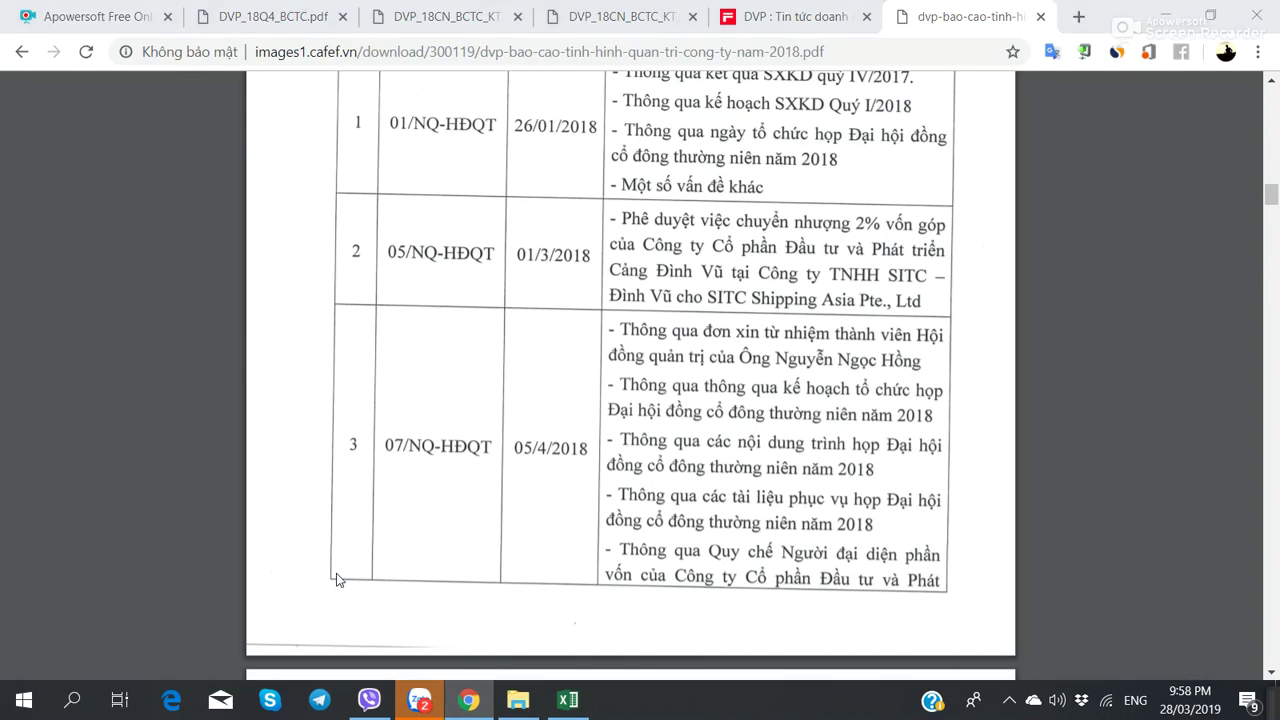
{"action": "key", "text": "alt+Tab"}
{"action": "type", "text": "- Đi"}
{"action": "type", "text": "nh Vx"}
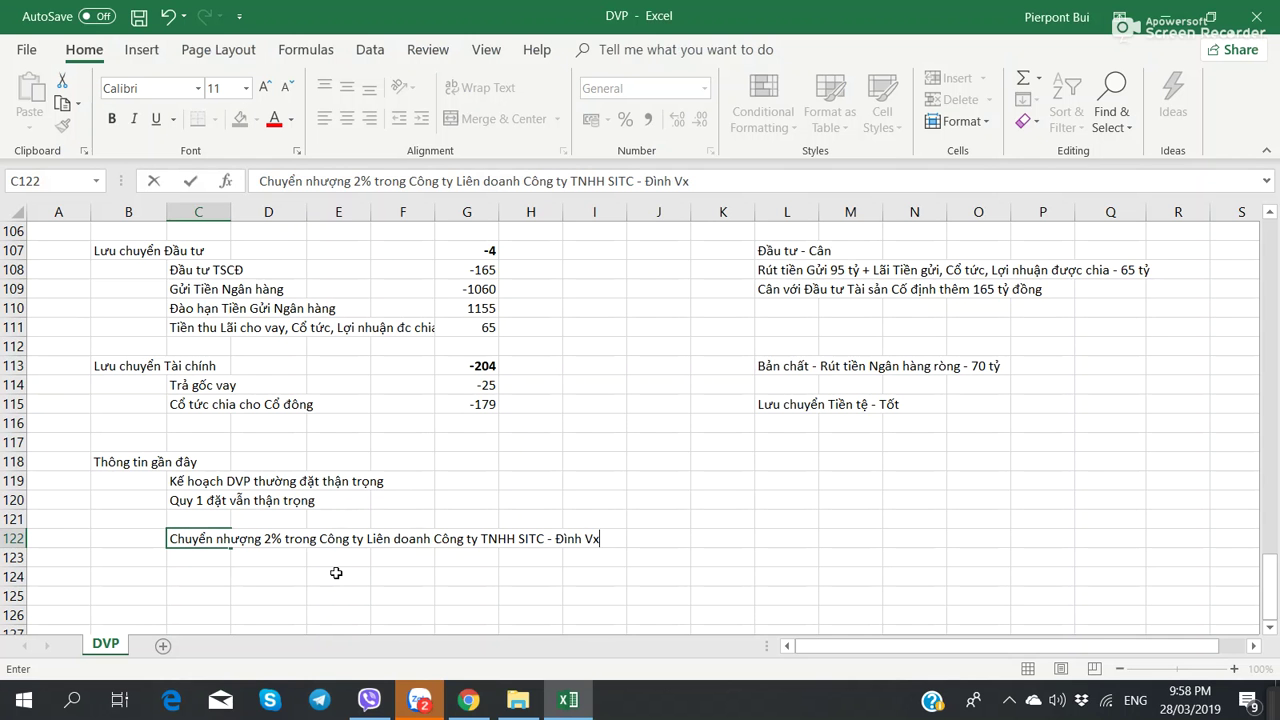
{"action": "type", "text": "ũ cho"}
- Complete the C122 note with the transferee "SITC Shipping Asia Pte", checking its spelling in the governance report
{"action": "key", "text": "alt+Tab"}
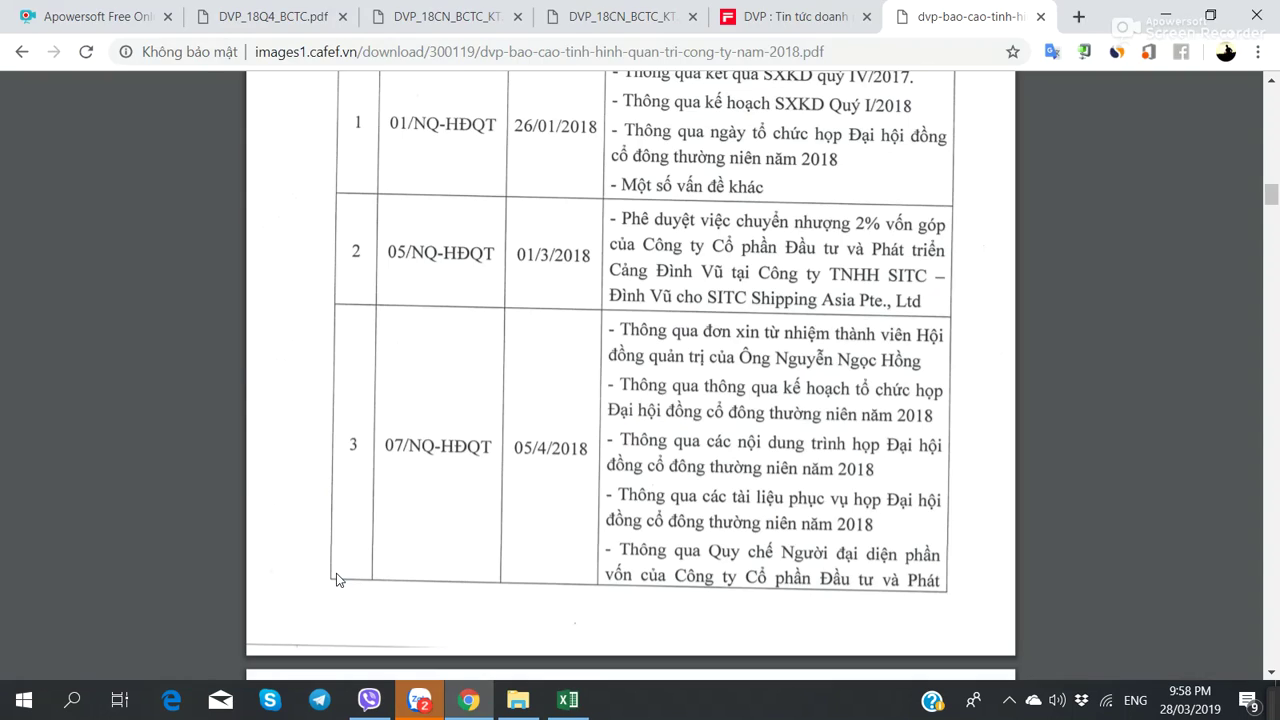
{"action": "key", "text": "alt+Tab"}
{"action": "type", "text": "SITC - Đình Vũ cho SITC"}
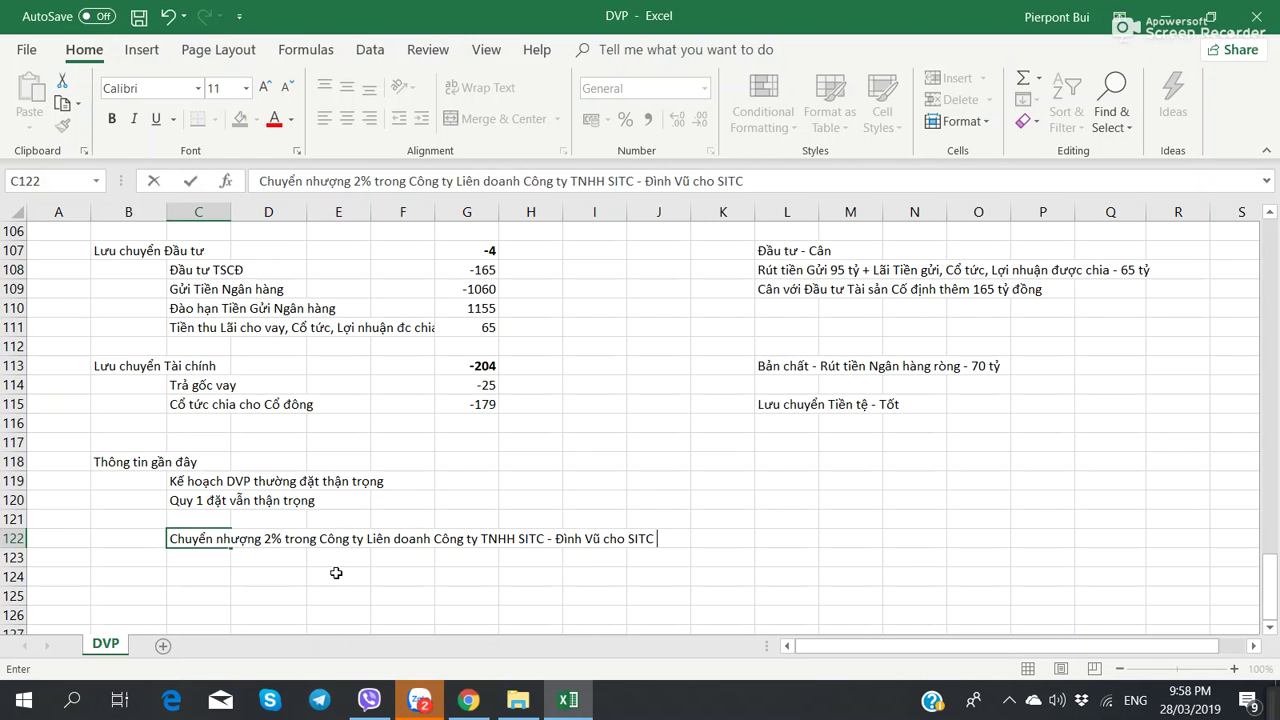
{"action": "key", "text": "alt+Tab"}
{"action": "key", "text": "alt+Tab"}
{"action": "type", "text": "Shi"}
{"action": "type", "text": "ping"}
{"action": "key", "text": "alt+Tab"}
{"action": "key", "text": "alt+Tab"}
{"action": "key", "text": "BackSpace"}
{"action": "key", "text": "BackSpace"}
{"action": "key", "text": "BackSpace"}
{"action": "key", "text": "BackSpace"}
{"action": "type", "text": "ping"}
{"action": "key", "text": "alt+Tab"}
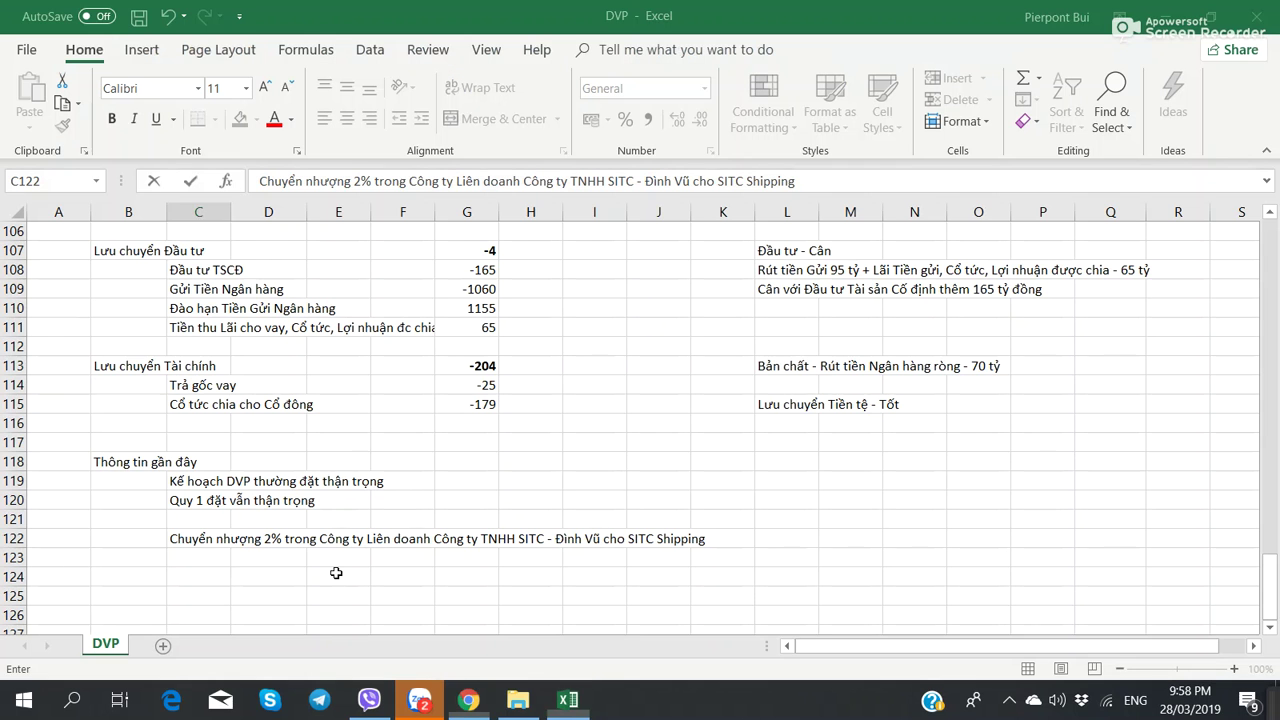
{"action": "type", "text": "Á"}
{"action": "key", "text": "BackSpace"}
{"action": "key", "text": "BackSpace"}
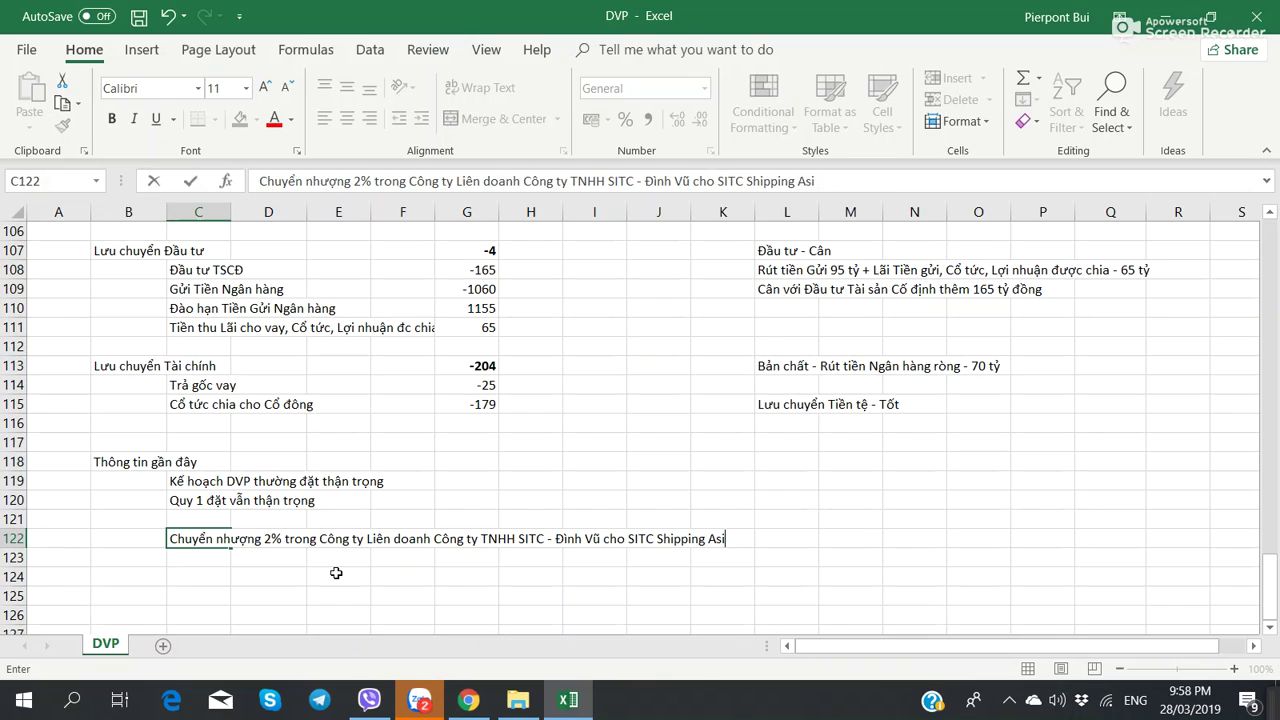
{"action": "key", "text": "alt+Tab"}
{"action": "key", "text": "alt+Tab"}
{"action": "type", "text": "Pte"}
{"action": "key", "text": "alt+Tab"}
{"action": "key", "text": "alt+Tab"}
{"action": "key", "text": "Return"}
- Record the ownership change as "51% thành 49%" in M122 beside the capital transfer note
{"action": "key", "text": "alt+Tab"}
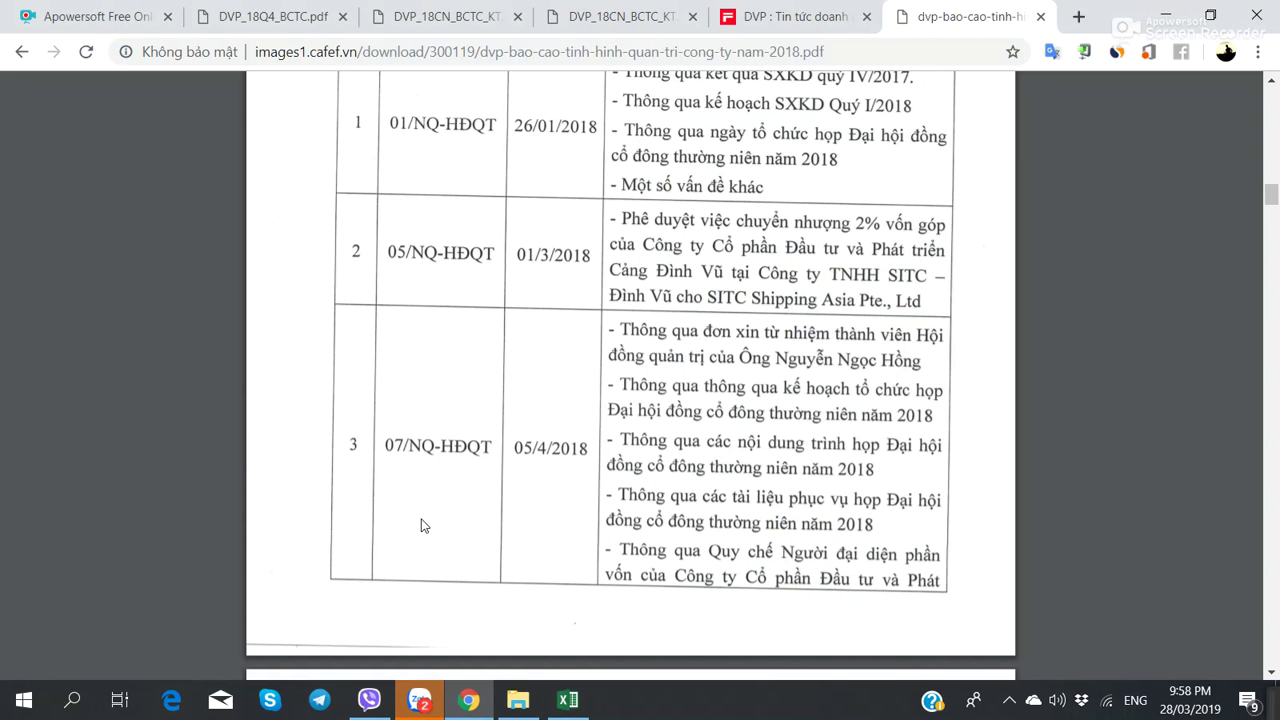
{"action": "scroll", "coordinate": [440, 490], "scroll_direction": "down", "scroll_amount": 2}
{"action": "scroll", "coordinate": [443, 486], "scroll_direction": "up", "scroll_amount": 2}
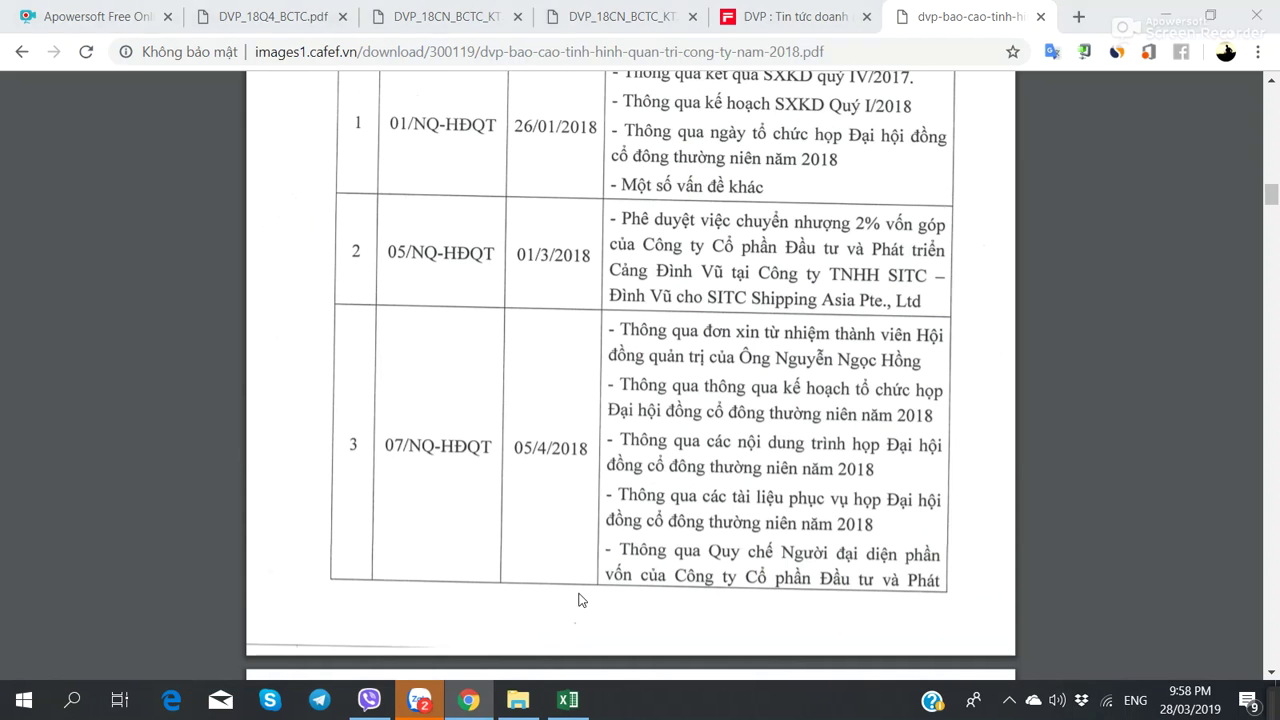
{"action": "key", "text": "alt+Tab"}
{"action": "left_click", "coordinate": [866, 541]}
{"action": "type", "text": "51"}
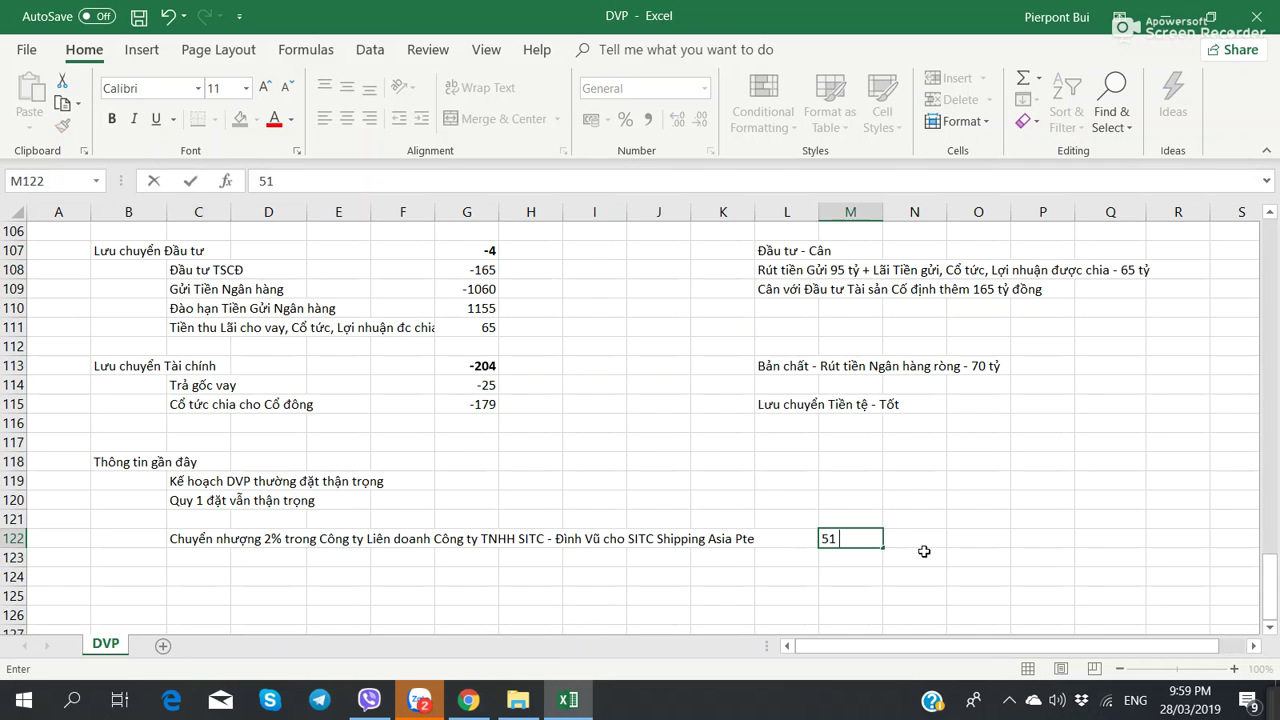
{"action": "type", "text": "% thành 49%"}
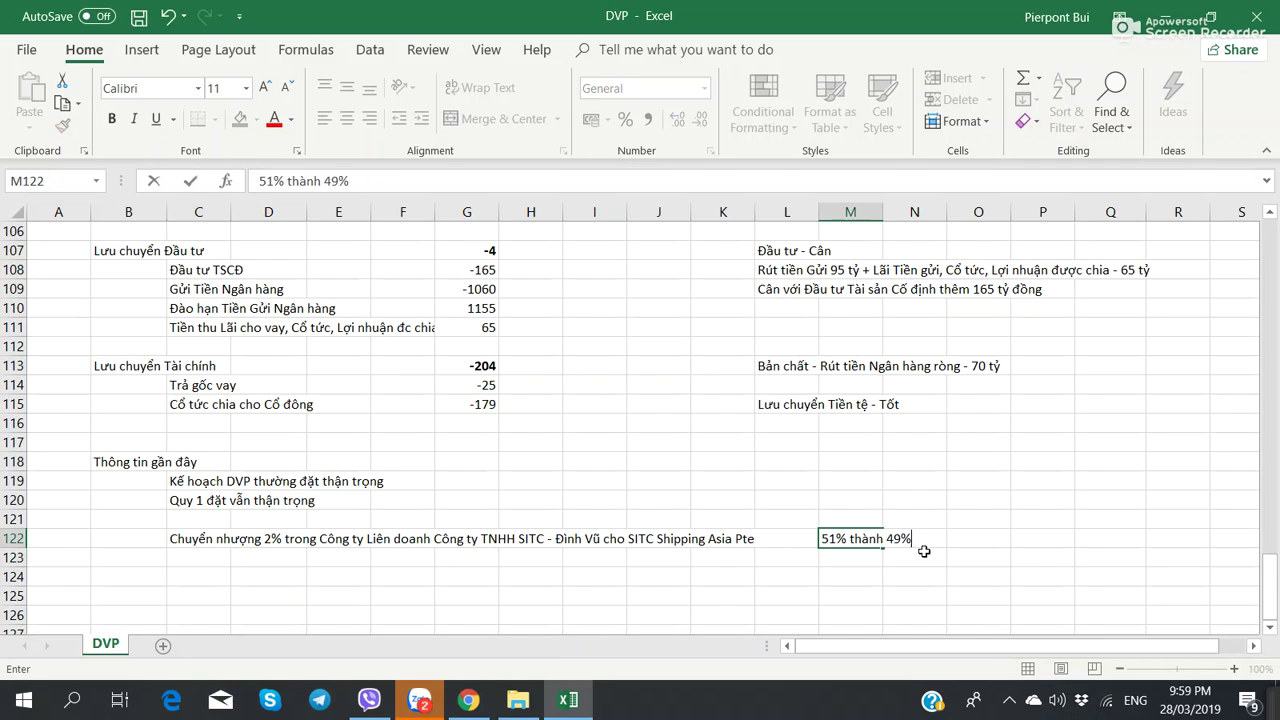
{"action": "key", "text": "Return"}
- Read the April 2018 board resolutions 07/NQ-HĐQT and 12/NQ-HĐQT in the governance report in Chrome
{"action": "key", "text": "alt+Tab"}
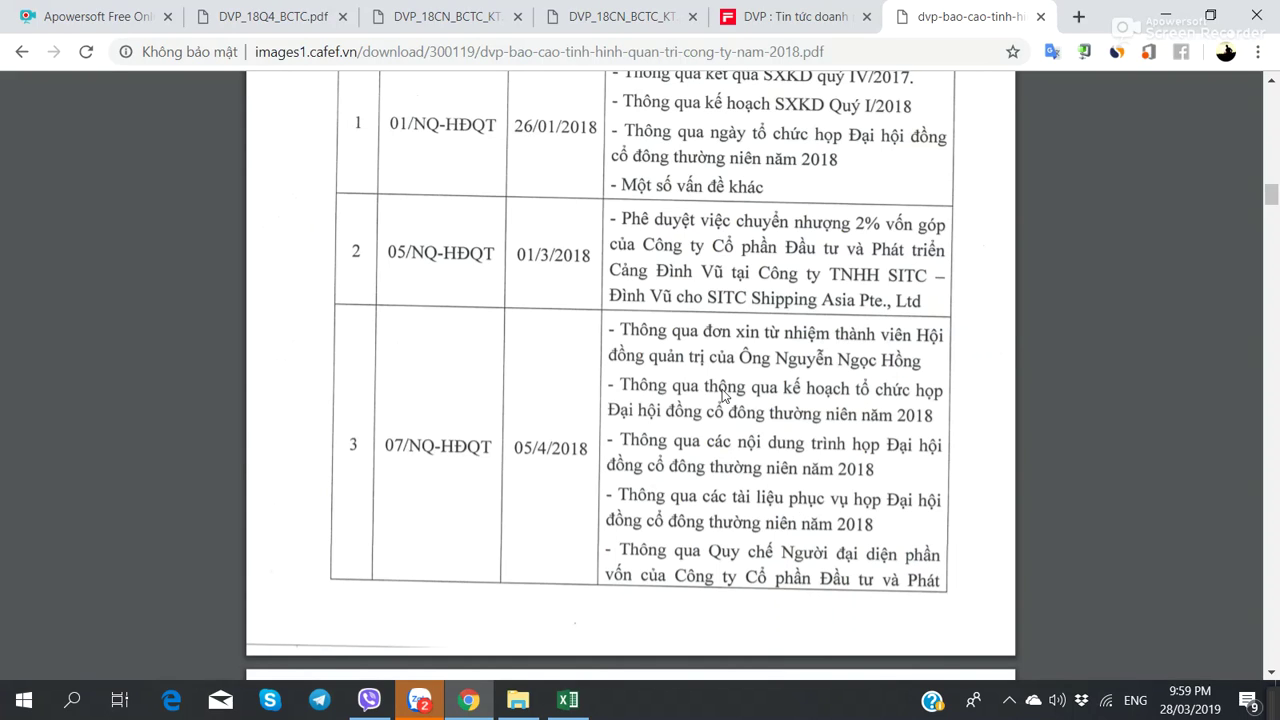
{"action": "scroll", "coordinate": [726, 396], "scroll_direction": "down", "scroll_amount": 2}
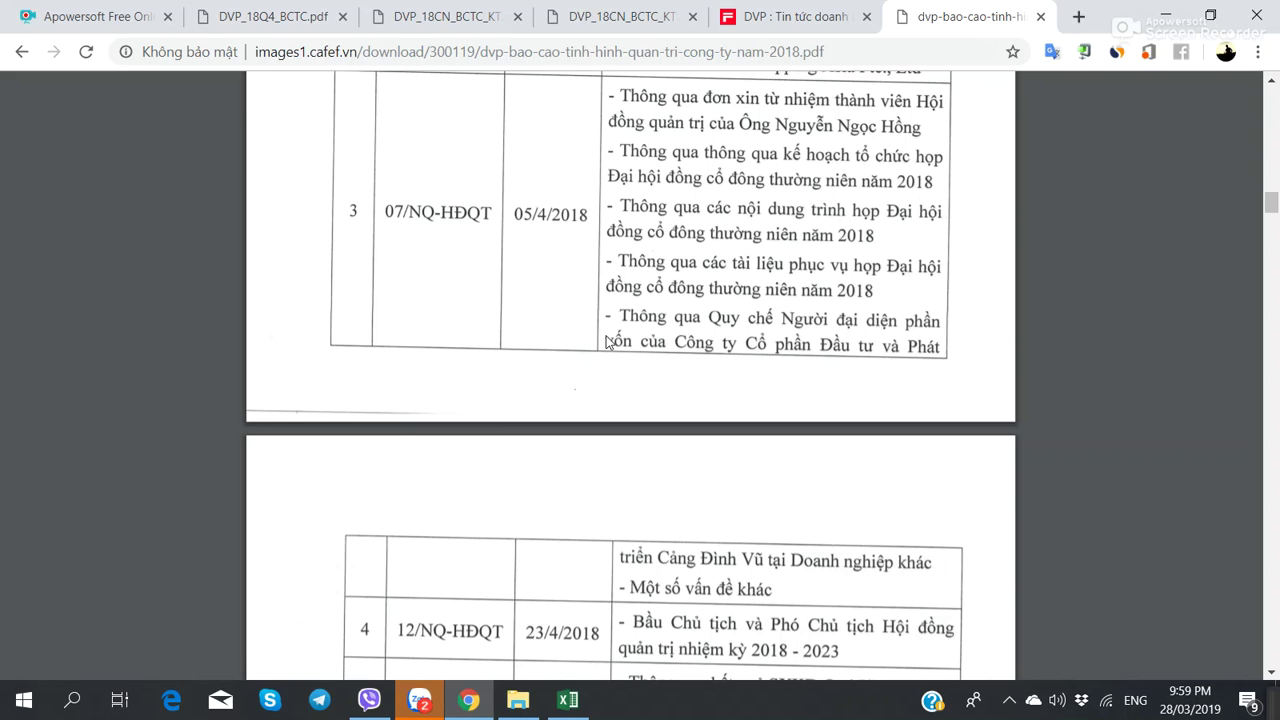
{"action": "scroll", "coordinate": [607, 342], "scroll_direction": "down", "scroll_amount": 2}
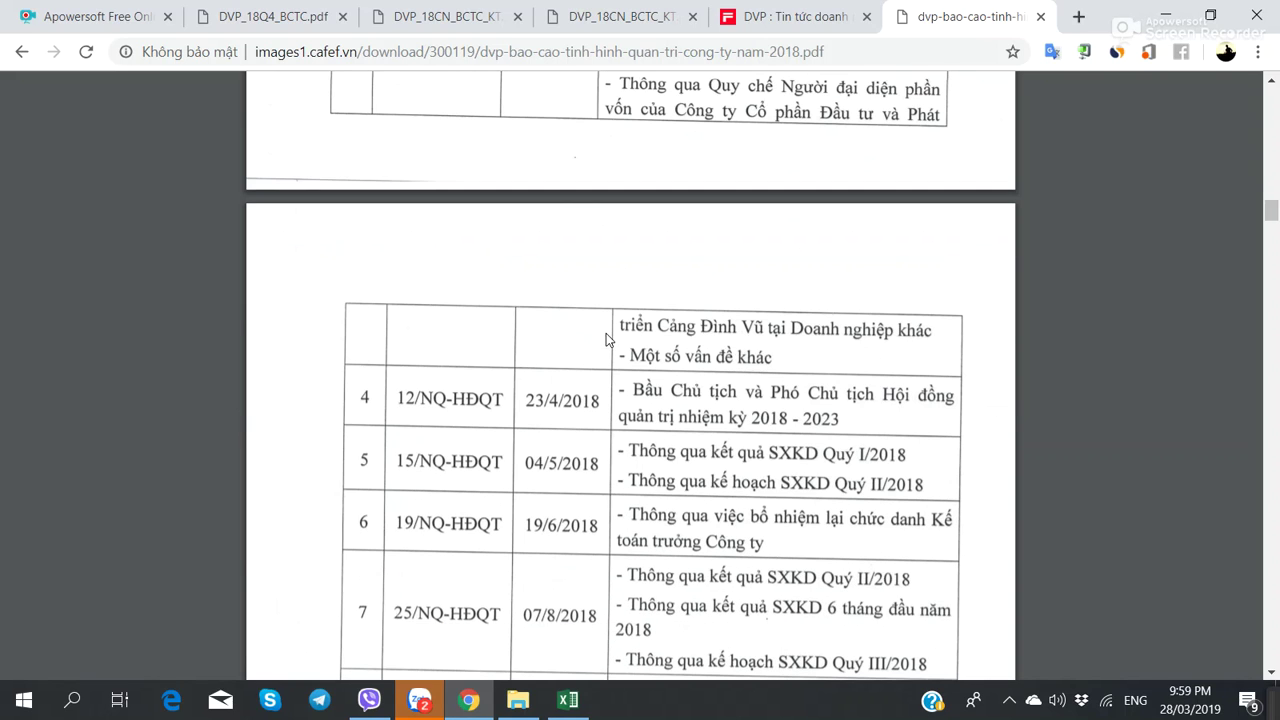
- Review the Excel workbook's earlier notes up to the subsidiaries and affiliates section, and return to the recent information notes
{"action": "key", "text": "alt+Tab"}
{"action": "scroll", "coordinate": [490, 402], "scroll_direction": "up", "scroll_amount": 11}
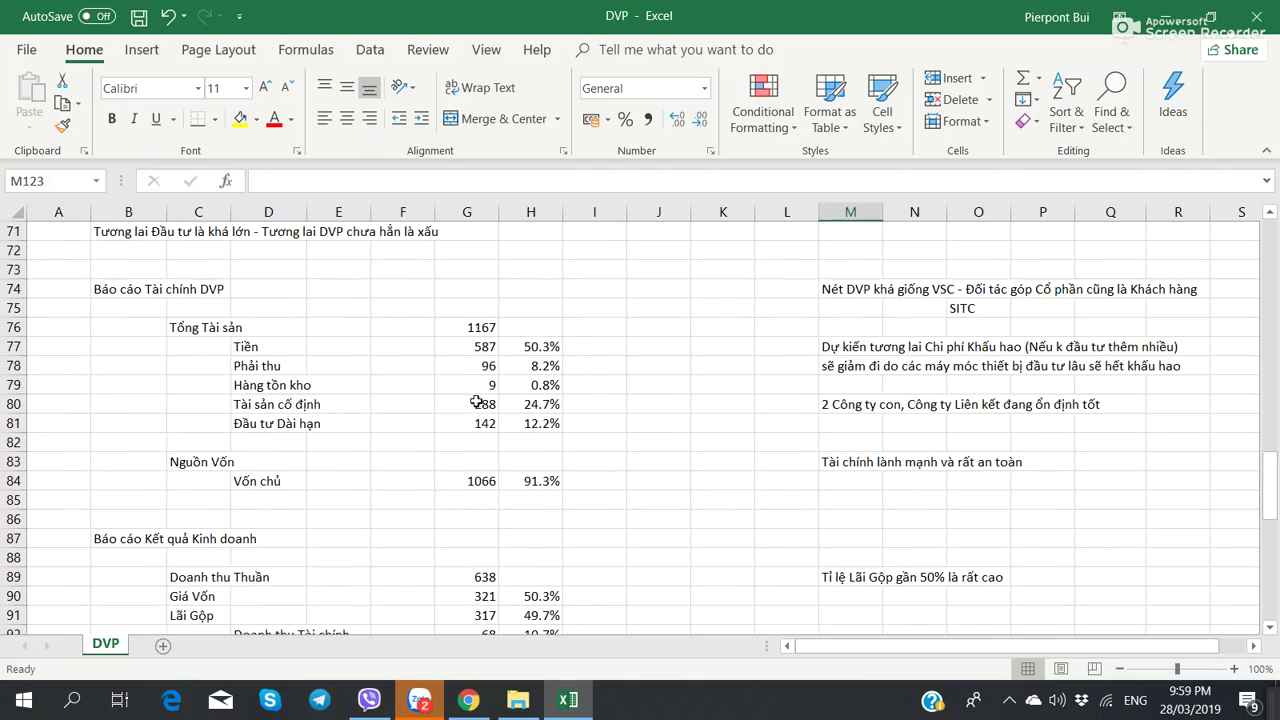
{"action": "scroll", "coordinate": [476, 401], "scroll_direction": "up", "scroll_amount": 7}
{"action": "scroll", "coordinate": [476, 401], "scroll_direction": "down", "scroll_amount": 2}
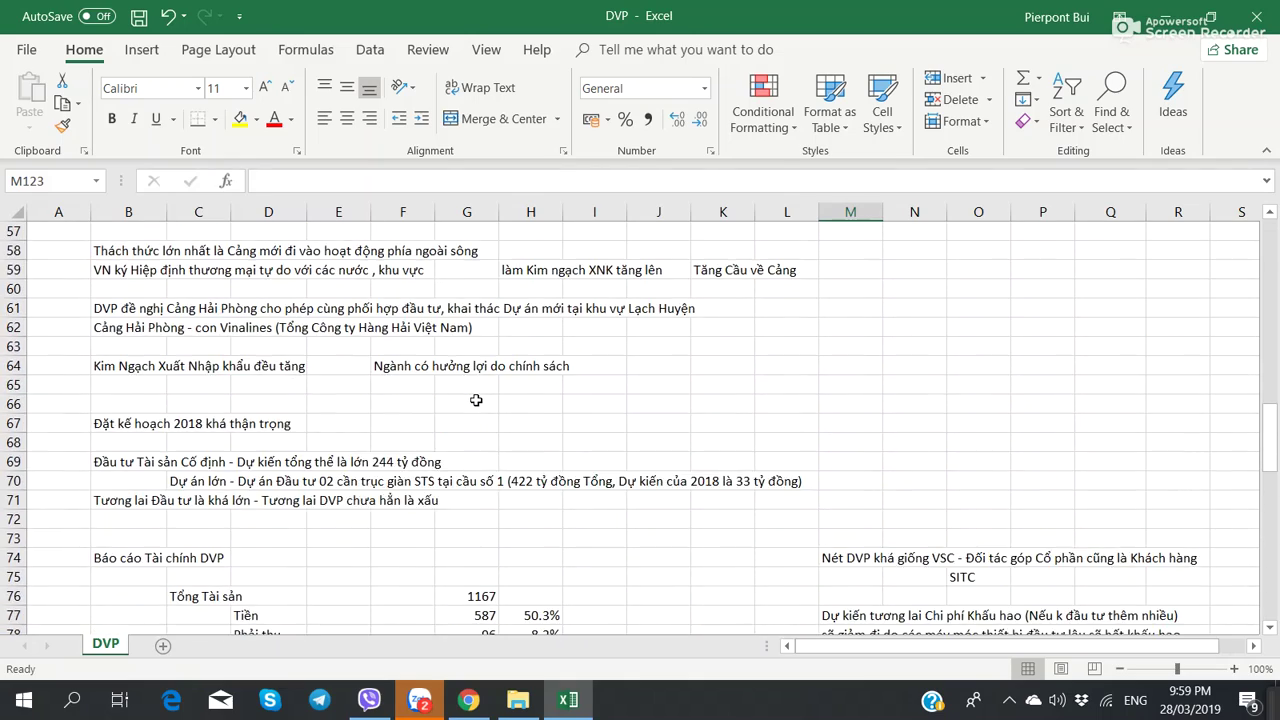
{"action": "scroll", "coordinate": [476, 400], "scroll_direction": "up", "scroll_amount": 5}
{"action": "scroll", "coordinate": [475, 400], "scroll_direction": "up", "scroll_amount": 5}
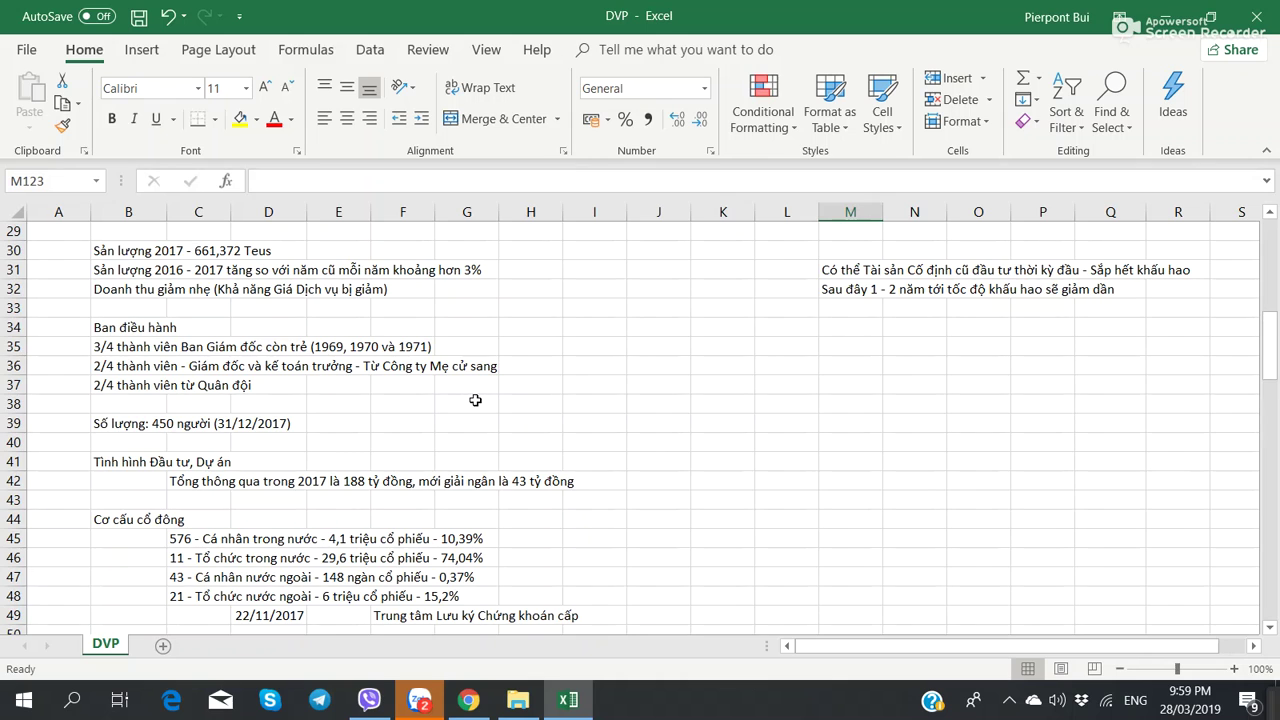
{"action": "scroll", "coordinate": [475, 400], "scroll_direction": "up", "scroll_amount": 5}
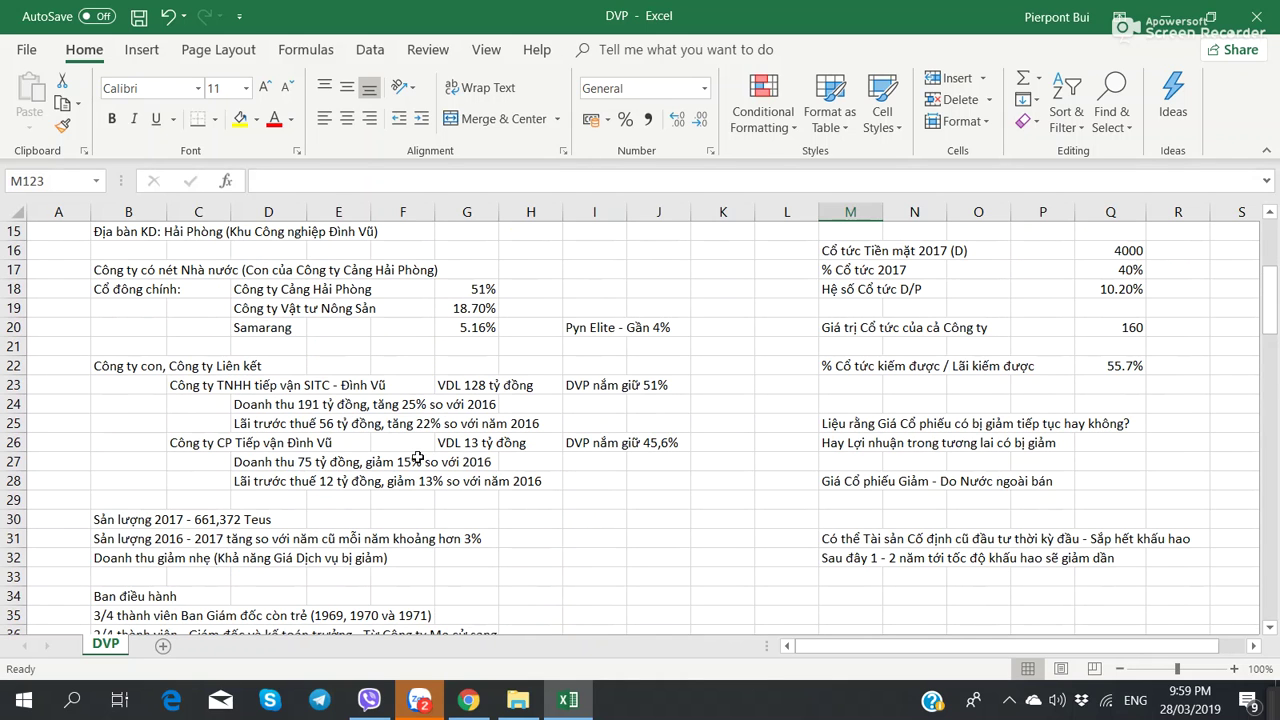
{"action": "scroll", "coordinate": [425, 479], "scroll_direction": "down", "scroll_amount": 15}
{"action": "scroll", "coordinate": [424, 479], "scroll_direction": "down", "scroll_amount": 20}
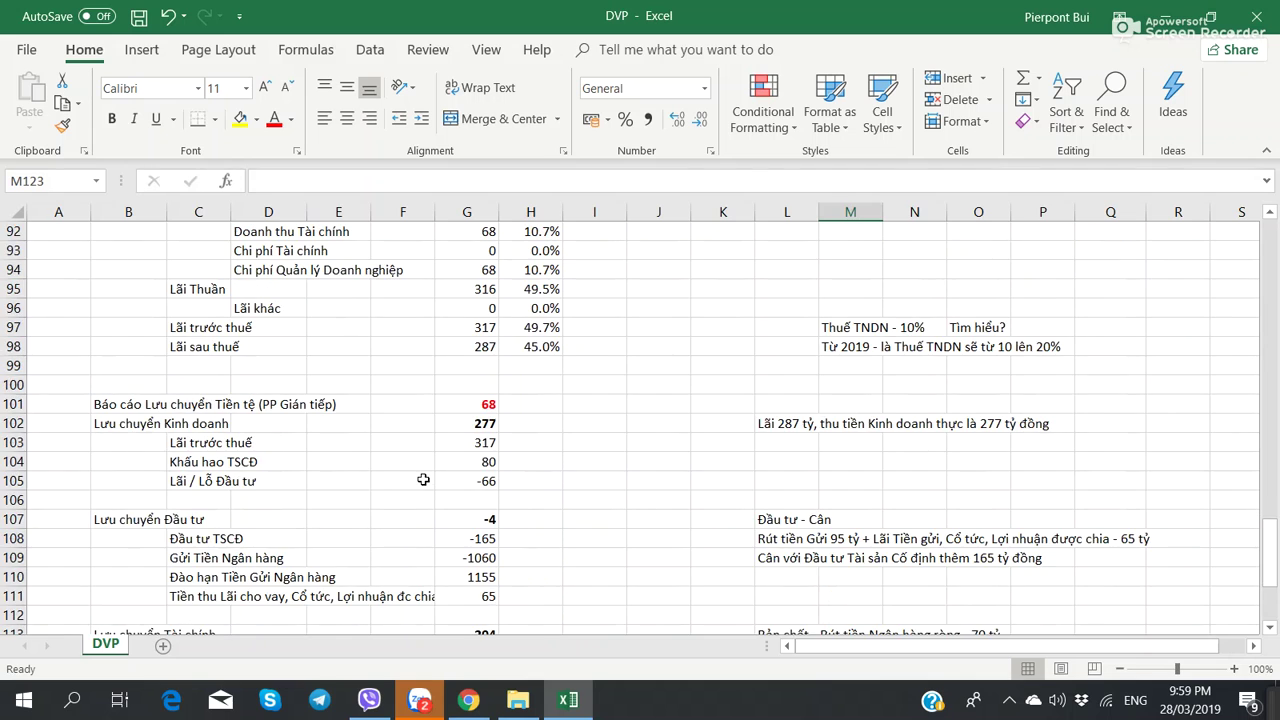
{"action": "scroll", "coordinate": [424, 479], "scroll_direction": "up", "scroll_amount": 2}
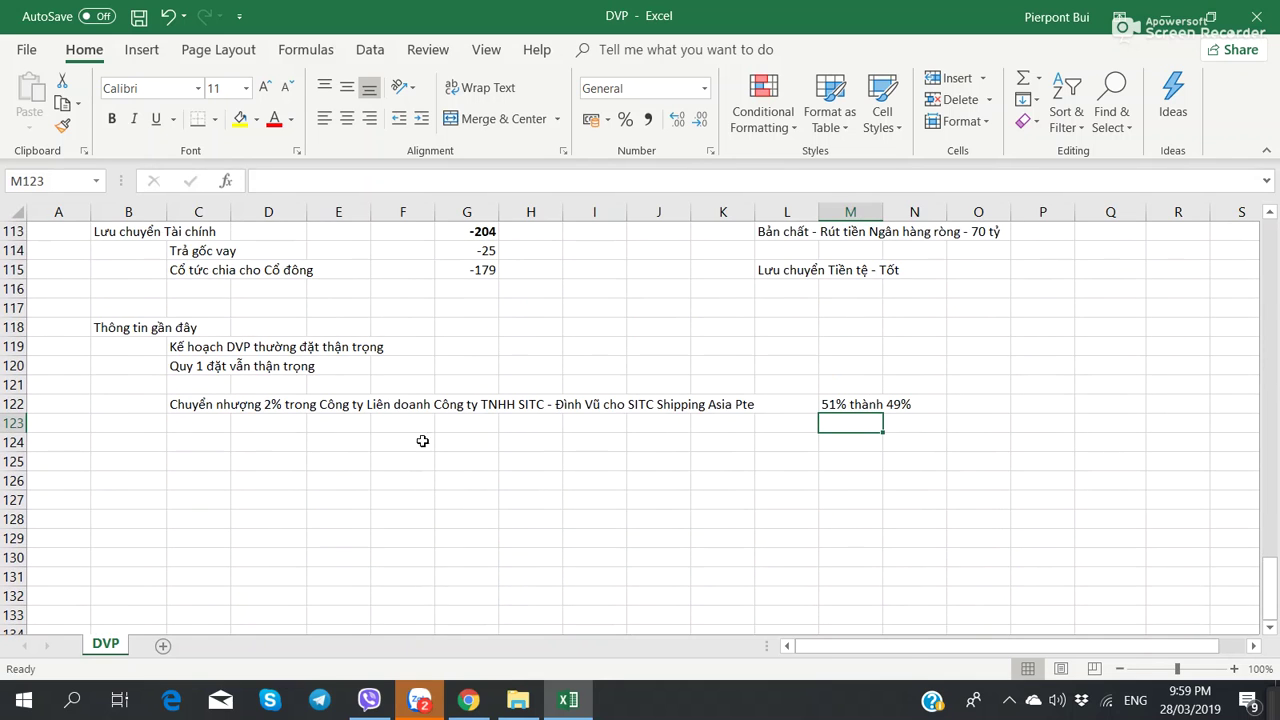
- Read board resolutions 4 to 9 of 2018 in the governance report in Chrome, including personnel changes, complaints and the dividend advance
{"action": "key", "text": "alt+Tab"}
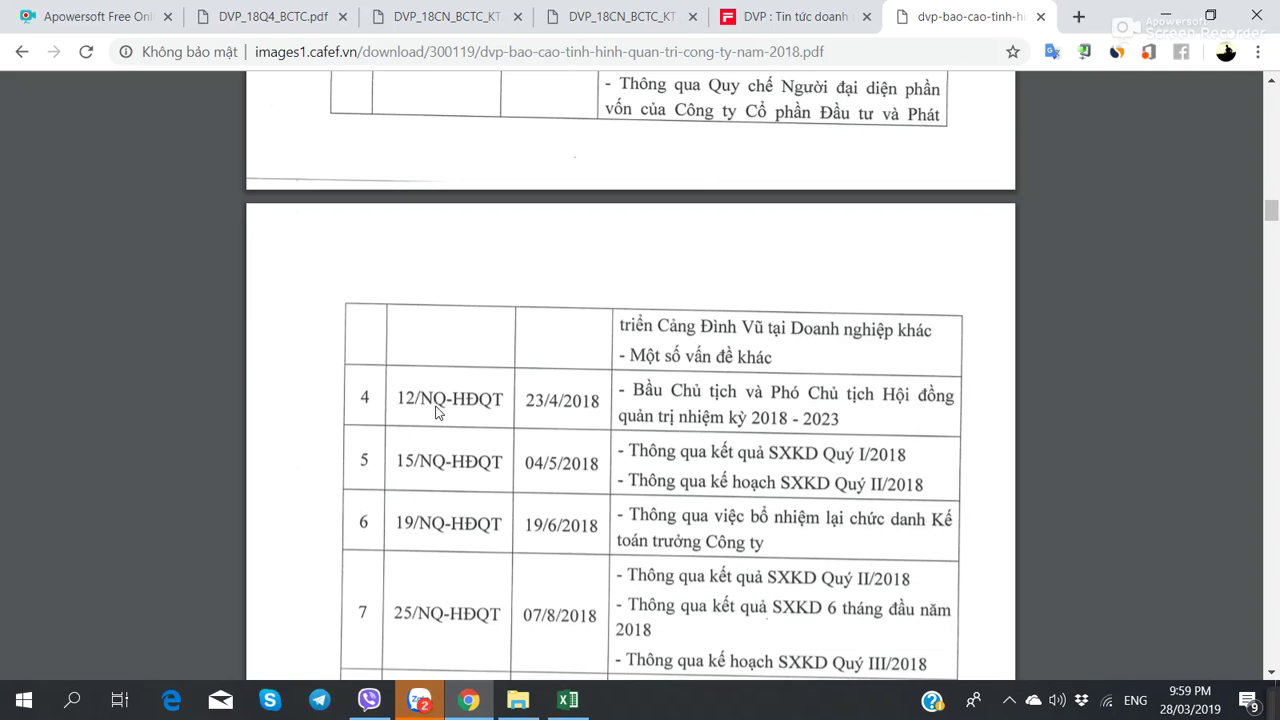
{"action": "scroll", "coordinate": [435, 412], "scroll_direction": "down", "scroll_amount": 3}
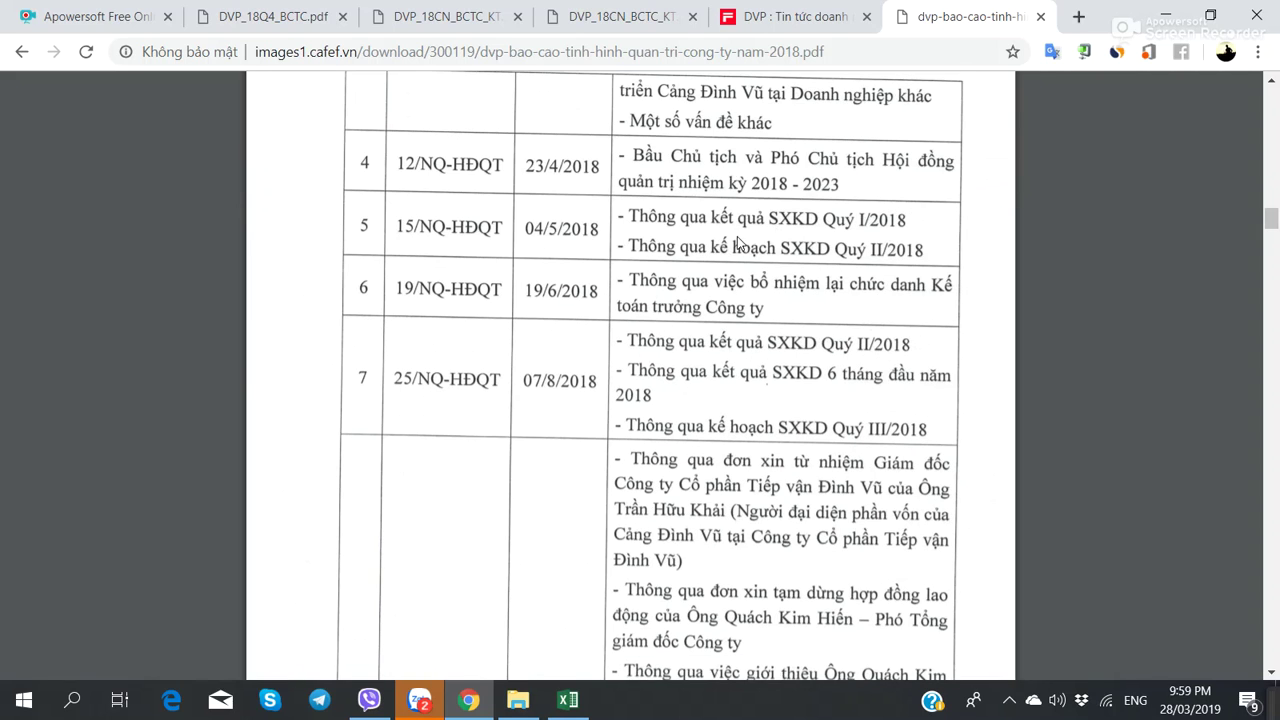
{"action": "scroll", "coordinate": [818, 350], "scroll_direction": "down", "scroll_amount": 3}
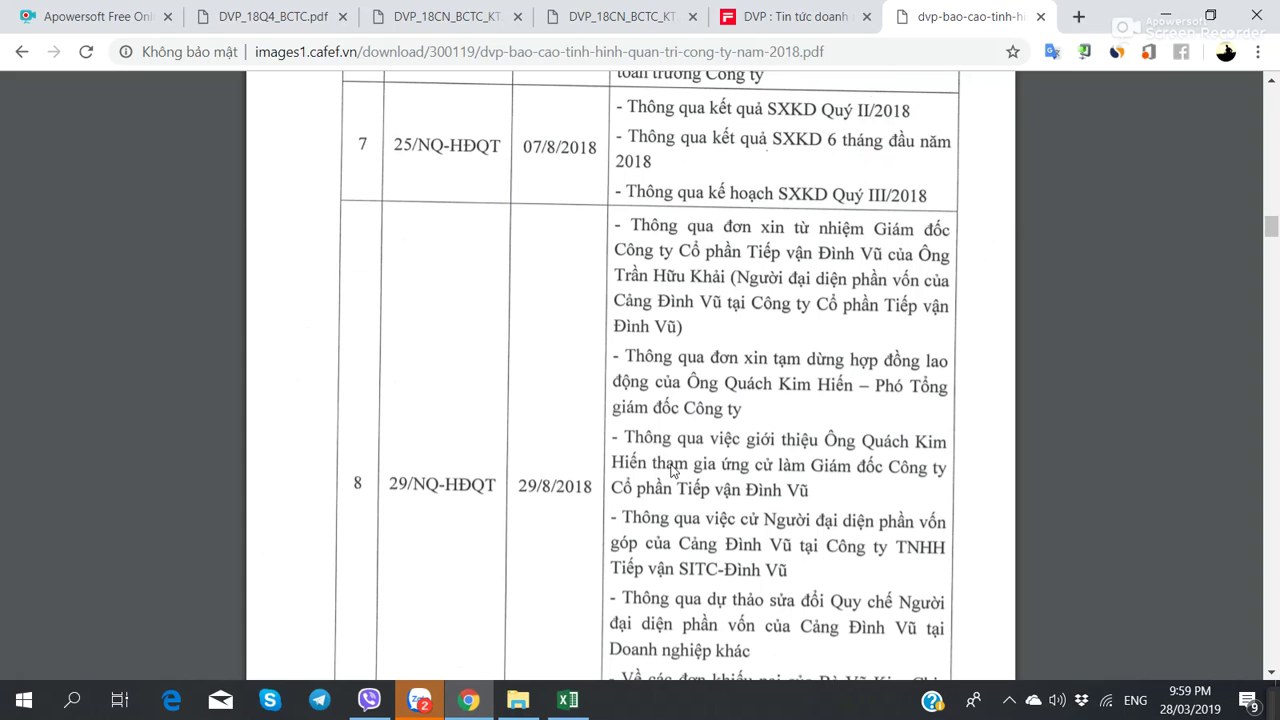
{"action": "scroll", "coordinate": [695, 478], "scroll_direction": "down", "scroll_amount": 2}
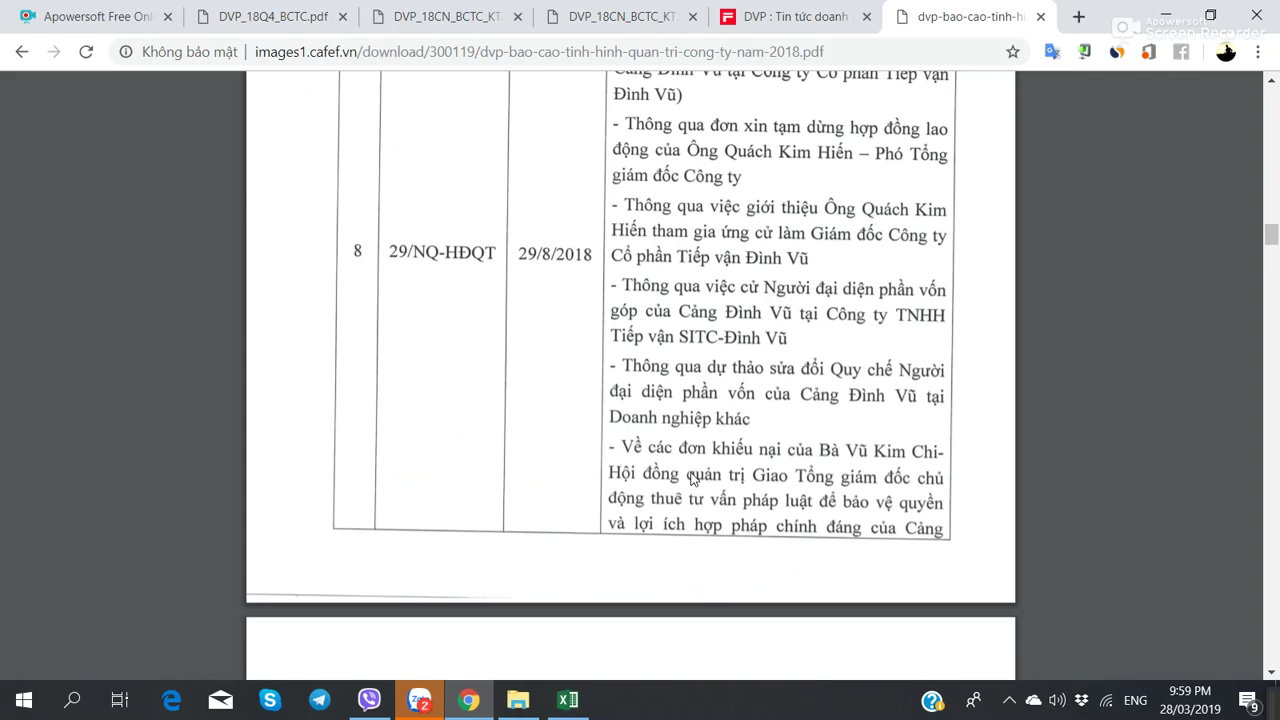
{"action": "scroll", "coordinate": [730, 470], "scroll_direction": "up", "scroll_amount": 2}
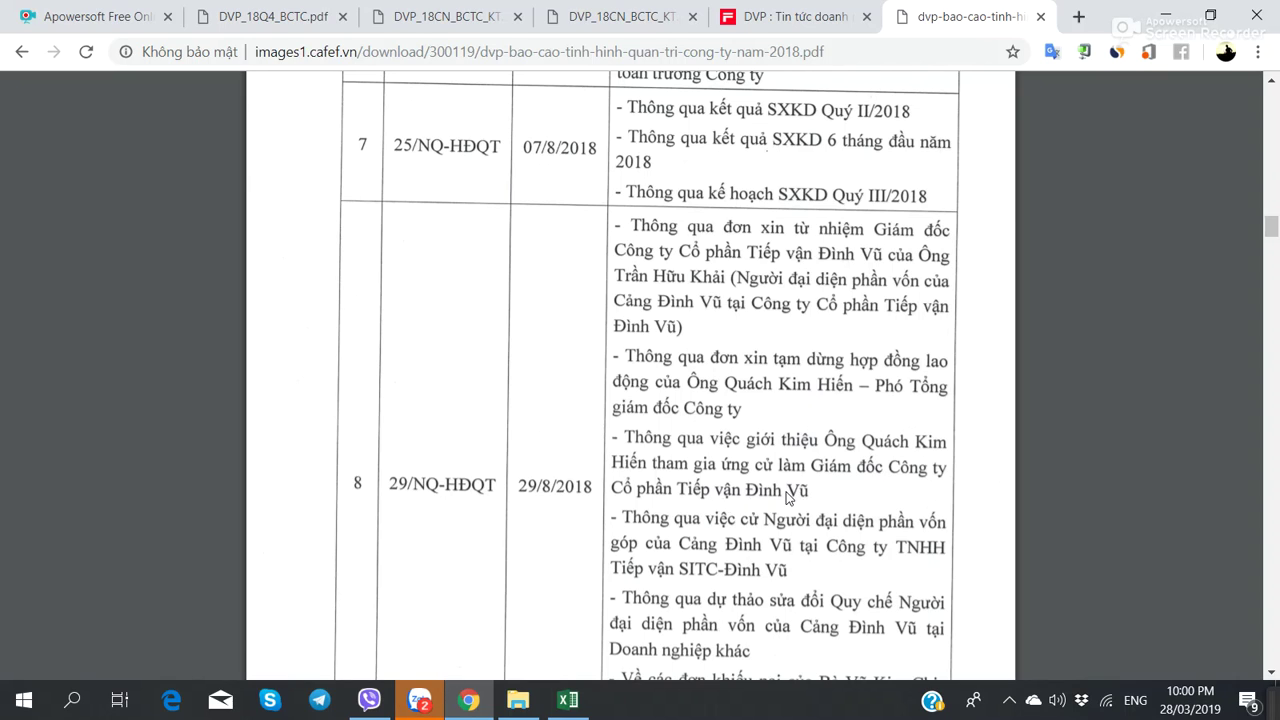
{"action": "scroll", "coordinate": [723, 533], "scroll_direction": "down", "scroll_amount": 2}
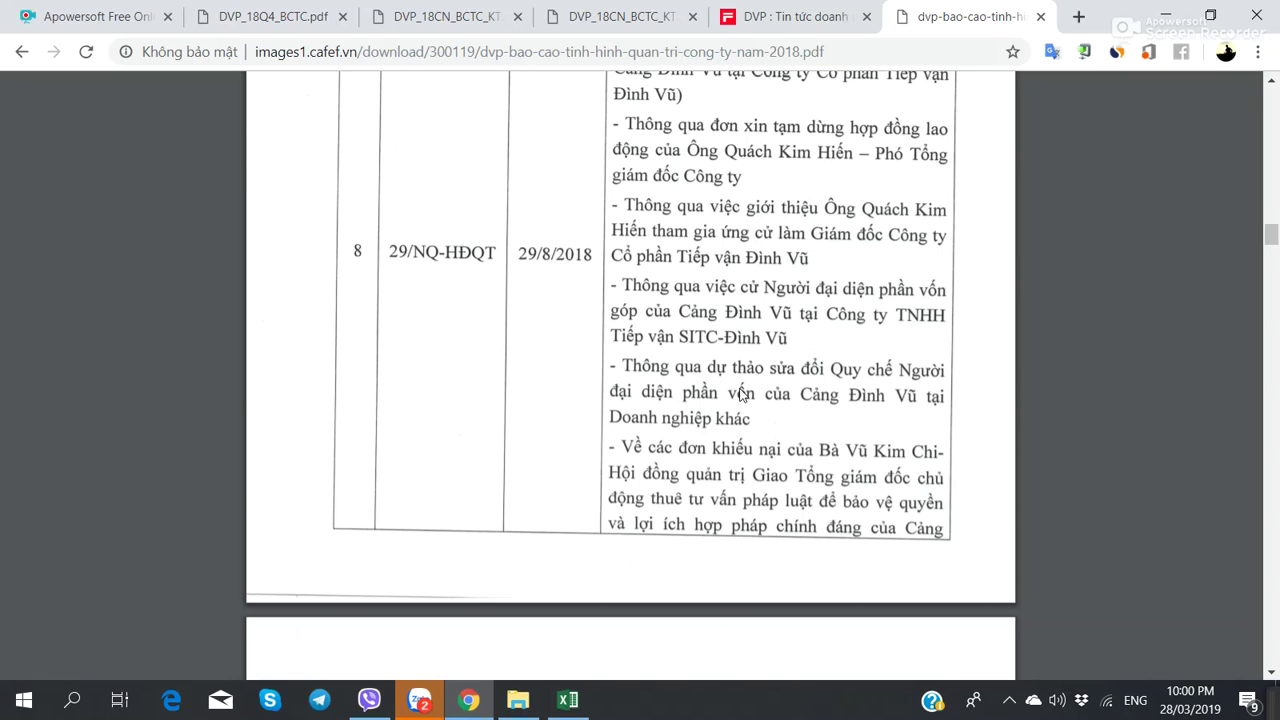
{"action": "scroll", "coordinate": [741, 394], "scroll_direction": "down", "scroll_amount": 2}
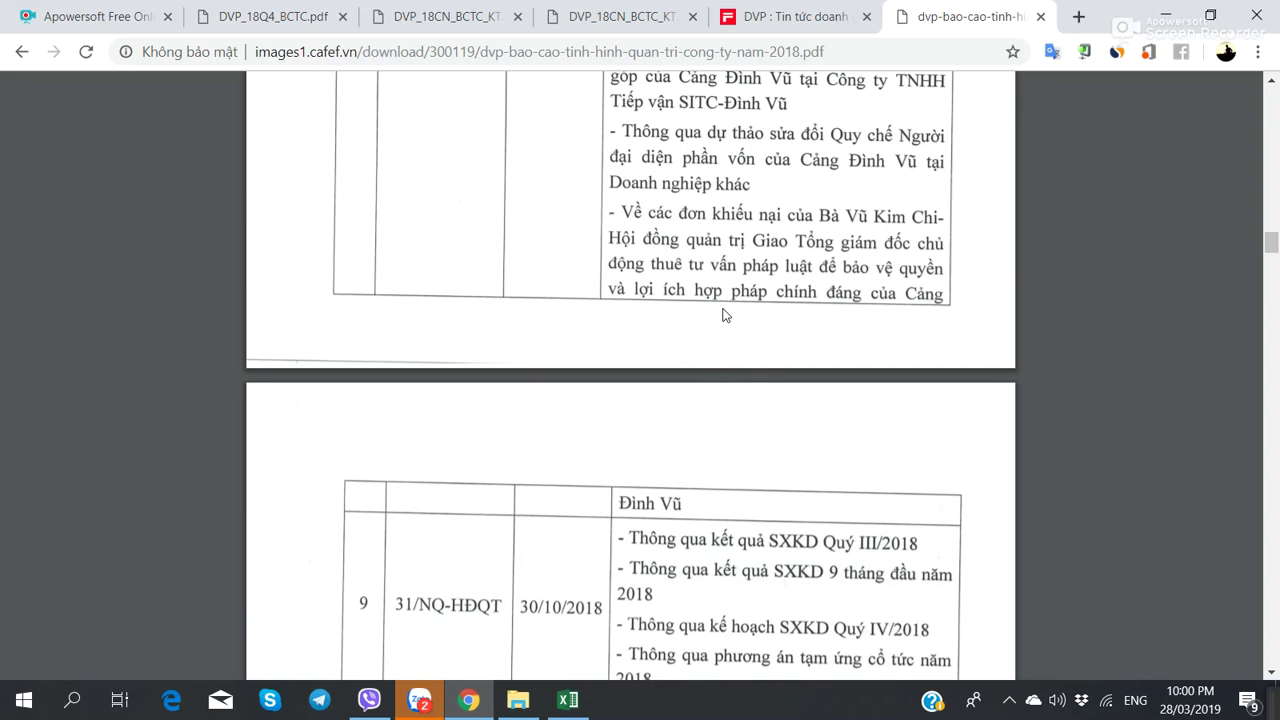
{"action": "scroll", "coordinate": [752, 389], "scroll_direction": "down", "scroll_amount": 2}
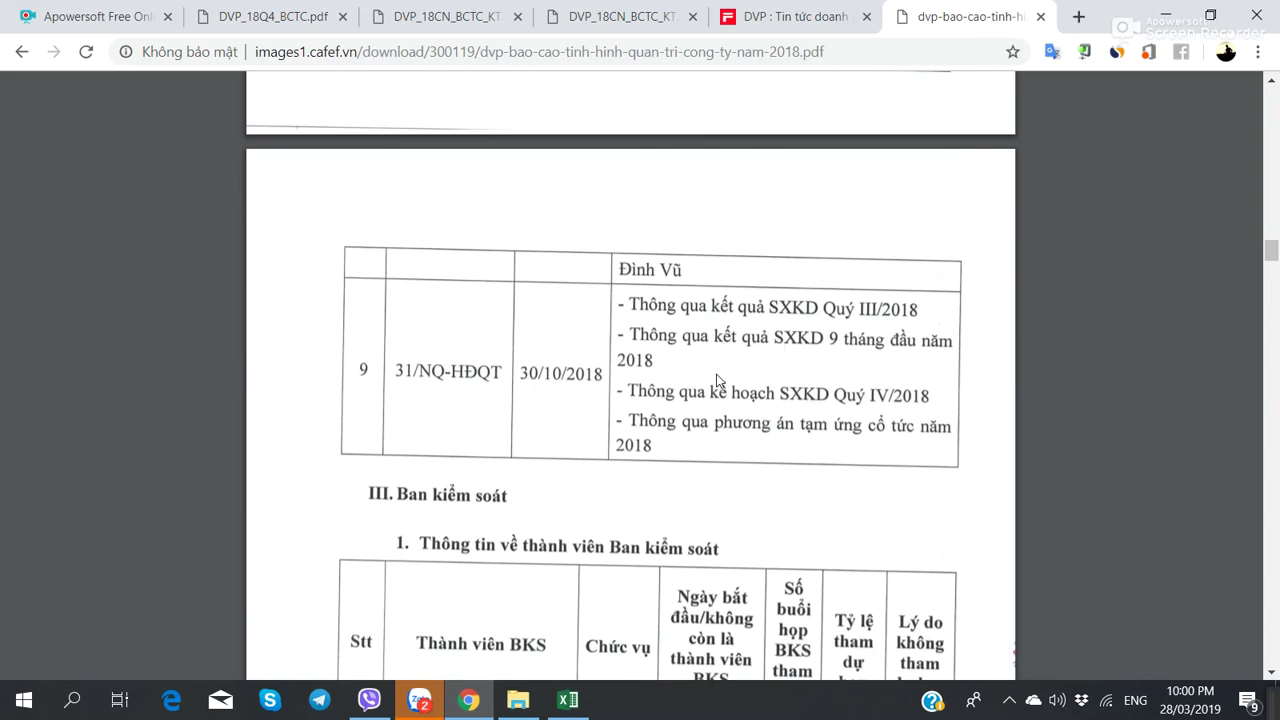
- Read the governance report's remaining sections, from the supervisory board and related persons to the other noteworthy matters
{"action": "scroll", "coordinate": [716, 380], "scroll_direction": "down", "scroll_amount": 10}
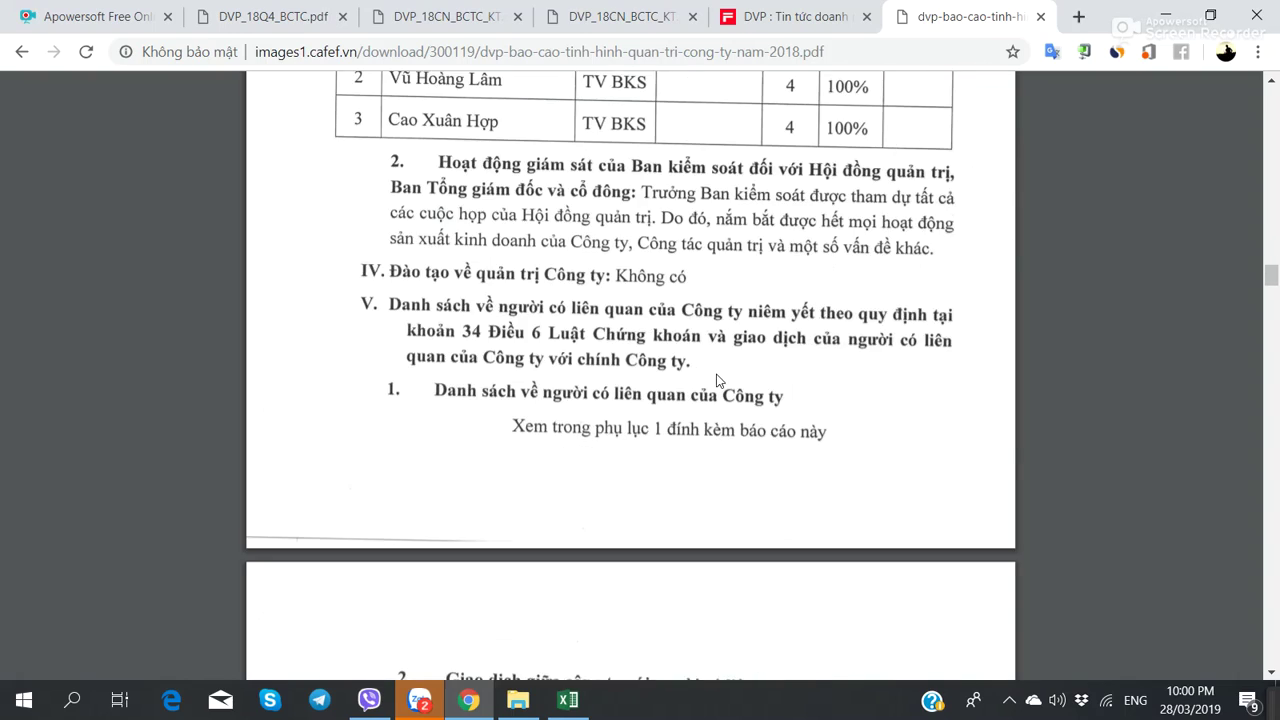
{"action": "scroll", "coordinate": [716, 380], "scroll_direction": "up", "scroll_amount": 3}
{"action": "scroll", "coordinate": [716, 380], "scroll_direction": "down", "scroll_amount": 12}
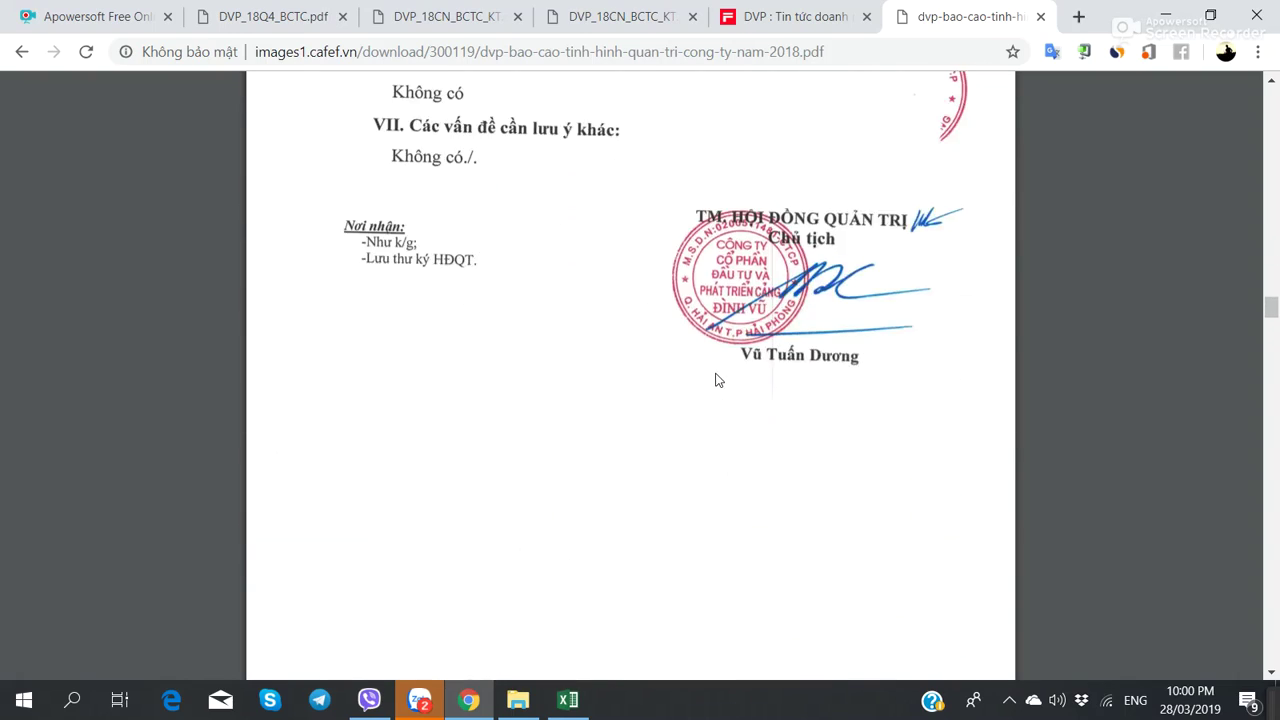
{"action": "scroll", "coordinate": [714, 380], "scroll_direction": "down", "scroll_amount": 4}
- Rotate the report pages counterclockwise and examine the first appendix's list of persons related to the company
{"action": "scroll", "coordinate": [714, 300], "scroll_direction": "up", "scroll_amount": 6}
{"action": "right_click", "coordinate": [714, 258]}
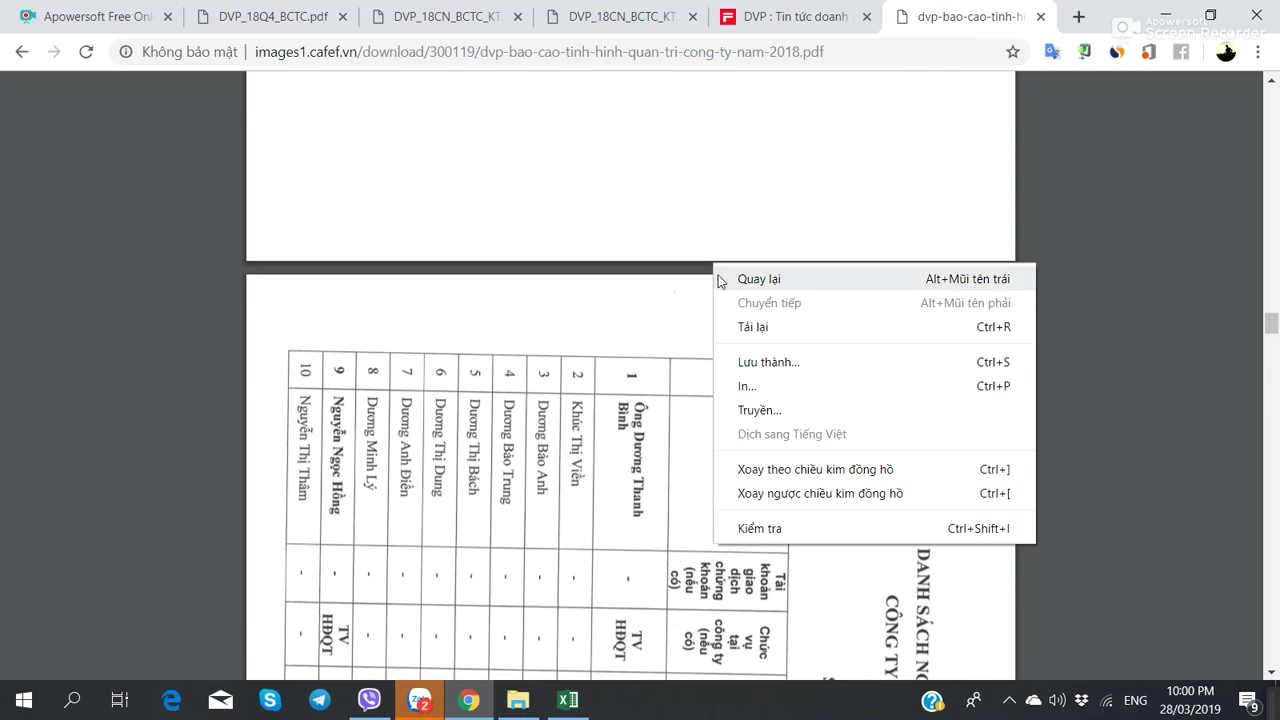
{"action": "left_click", "coordinate": [822, 495]}
{"action": "scroll", "coordinate": [712, 478], "scroll_direction": "down", "scroll_amount": 2}
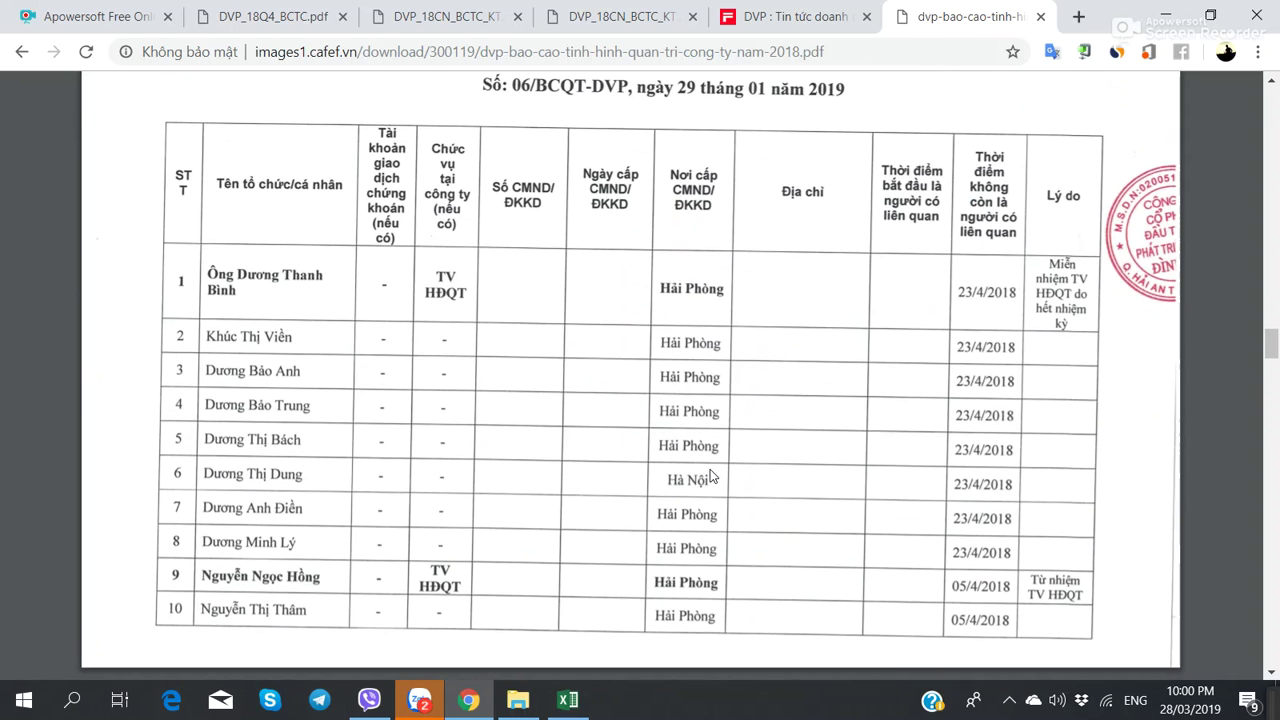
{"action": "scroll", "coordinate": [716, 465], "scroll_direction": "down", "scroll_amount": 3}
{"action": "scroll", "coordinate": [716, 465], "scroll_direction": "up", "scroll_amount": 5}
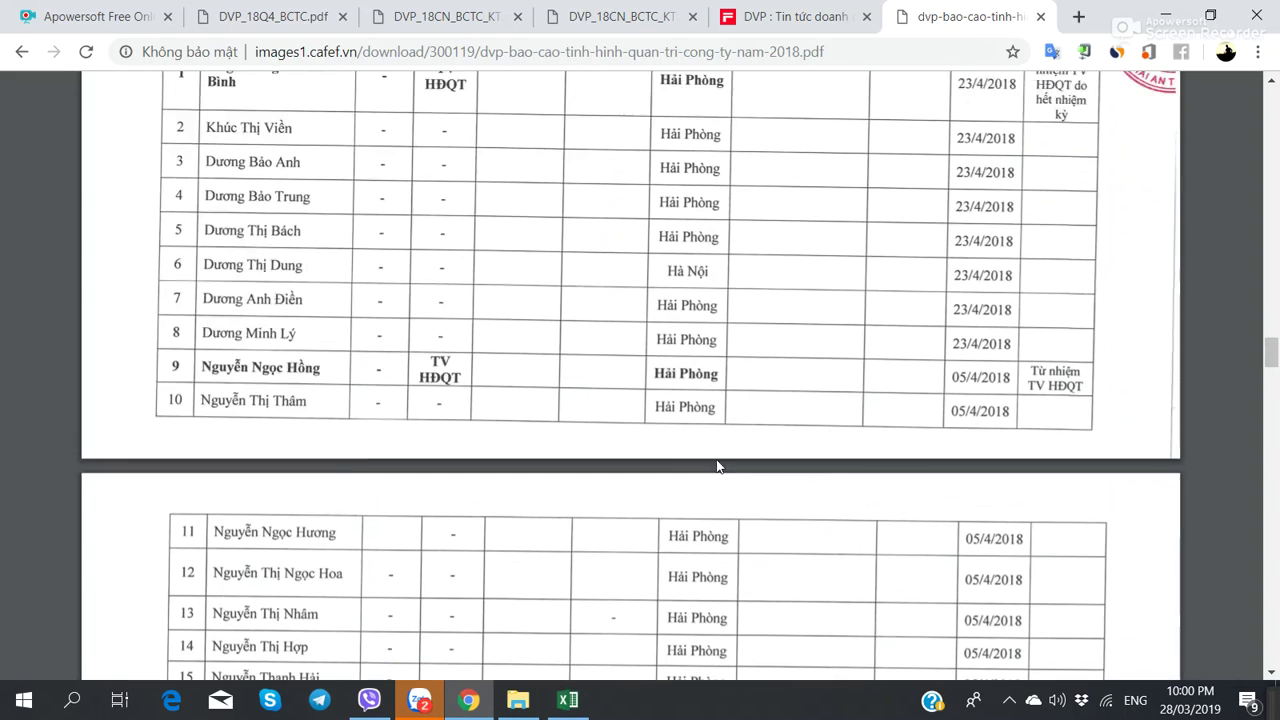
{"action": "scroll", "coordinate": [716, 465], "scroll_direction": "down", "scroll_amount": 8}
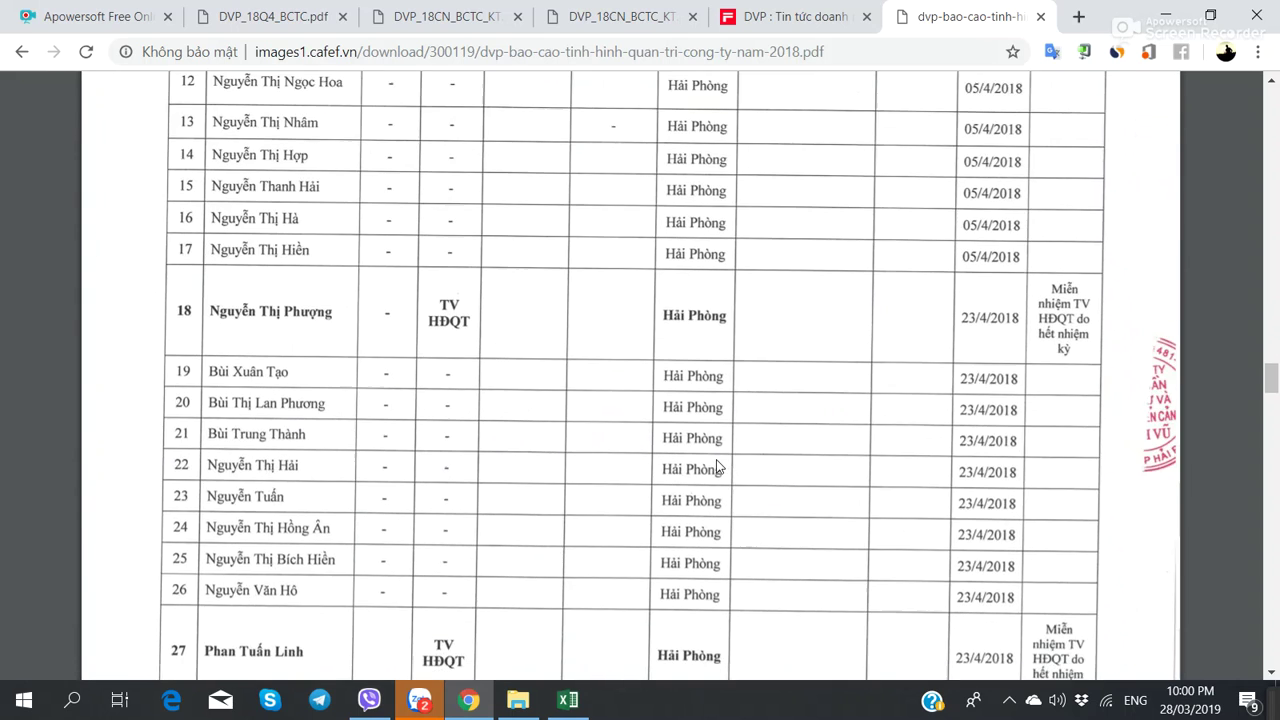
{"action": "scroll", "coordinate": [716, 465], "scroll_direction": "down", "scroll_amount": 4}
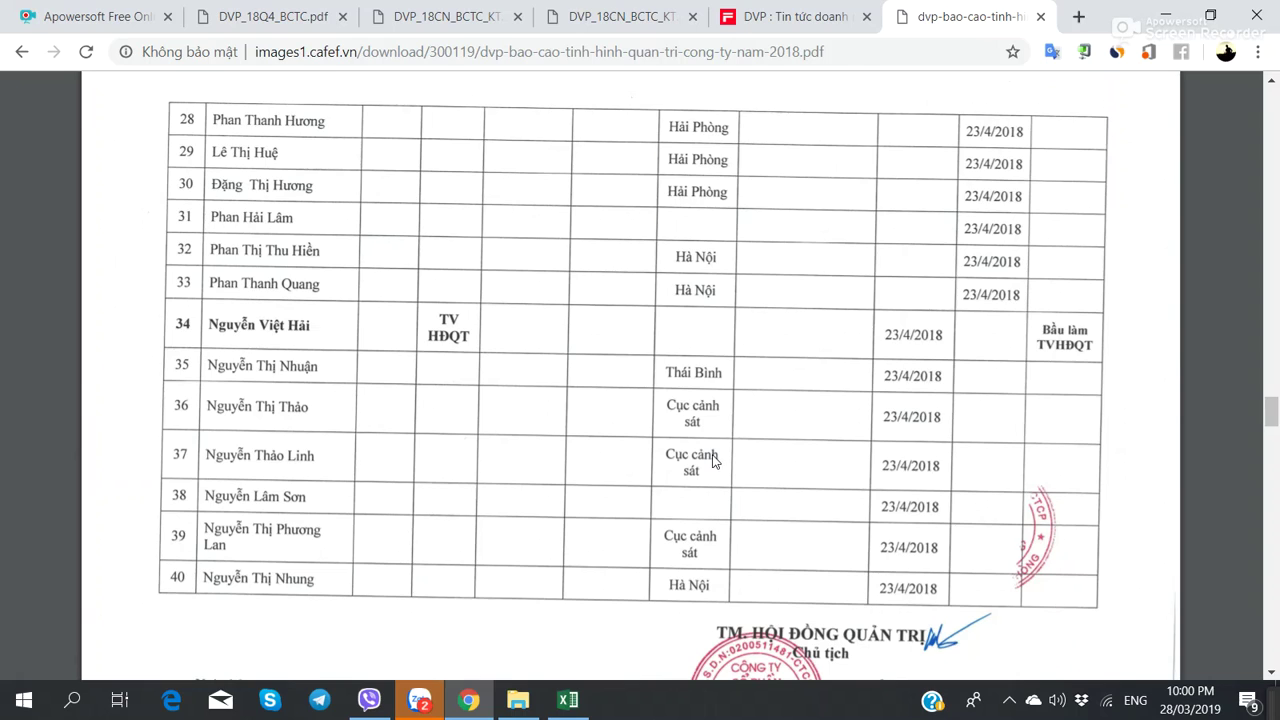
- Examine Appendix 2 of the report, listing insiders and their related persons, including positions and shareholdings
{"action": "scroll", "coordinate": [713, 445], "scroll_direction": "down", "scroll_amount": 8}
{"action": "scroll", "coordinate": [713, 448], "scroll_direction": "up", "scroll_amount": 3}
{"action": "scroll", "coordinate": [713, 448], "scroll_direction": "down", "scroll_amount": 12}
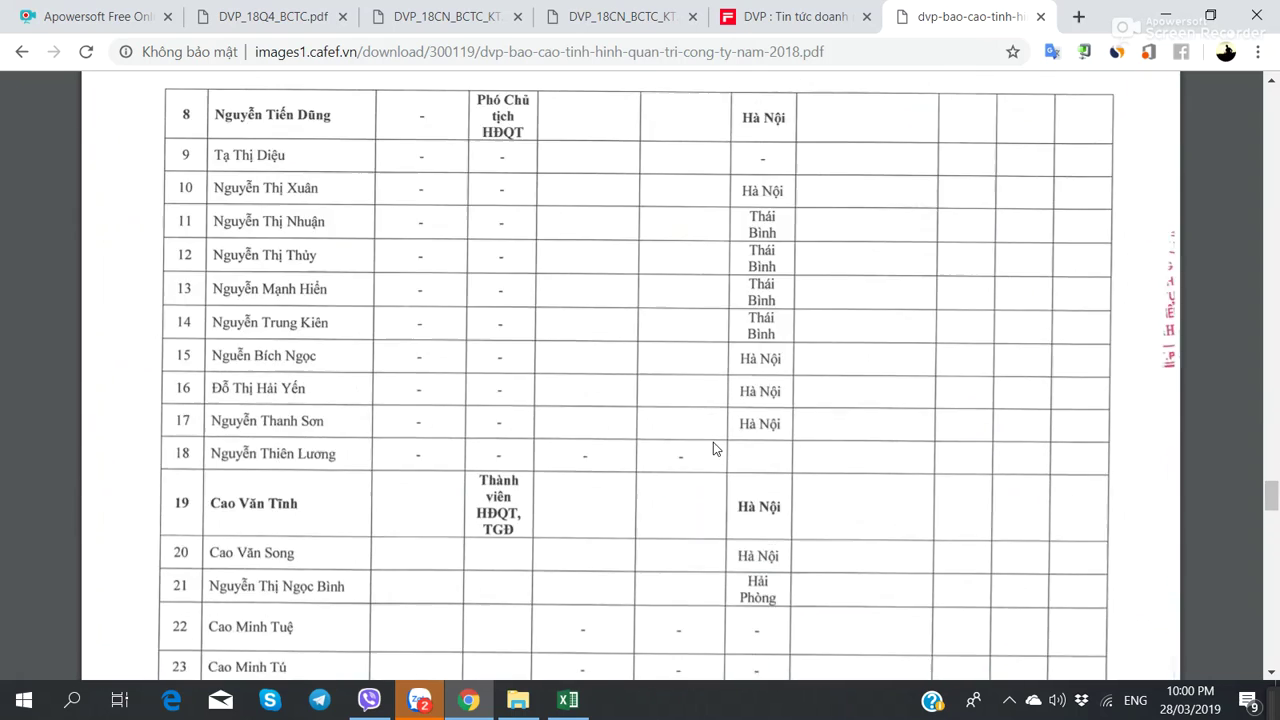
{"action": "scroll", "coordinate": [713, 443], "scroll_direction": "down", "scroll_amount": 3}
{"action": "scroll", "coordinate": [713, 443], "scroll_direction": "up", "scroll_amount": 5}
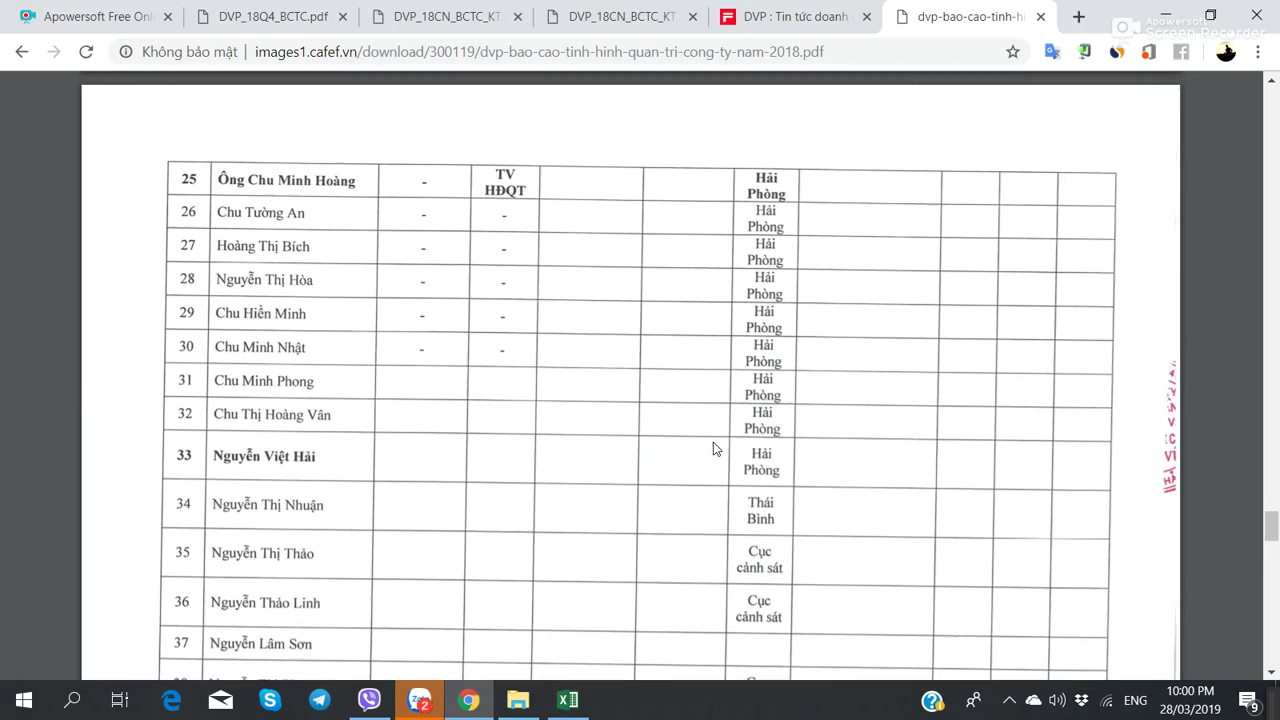
{"action": "scroll", "coordinate": [713, 443], "scroll_direction": "down", "scroll_amount": 2}
{"action": "scroll", "coordinate": [713, 445], "scroll_direction": "up", "scroll_amount": 2}
{"action": "scroll", "coordinate": [349, 326], "scroll_direction": "down", "scroll_amount": 6}
{"action": "scroll", "coordinate": [338, 313], "scroll_direction": "down", "scroll_amount": 15}
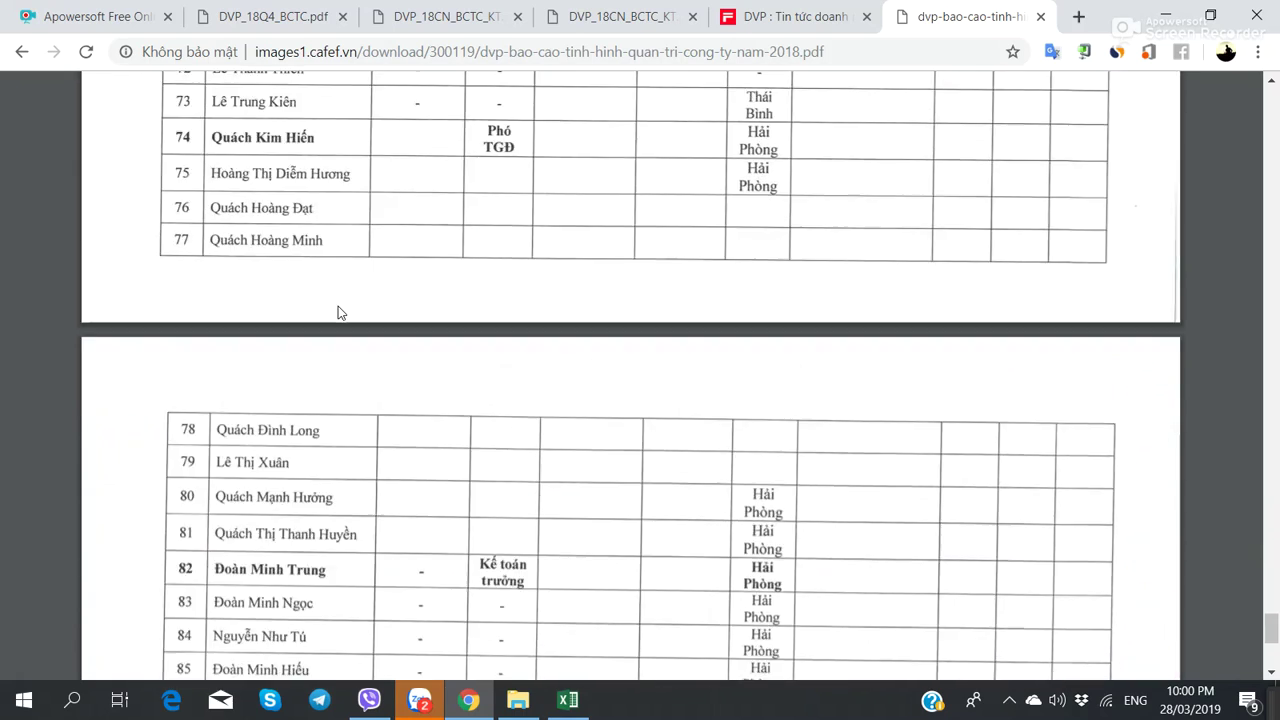
{"action": "scroll", "coordinate": [338, 313], "scroll_direction": "up", "scroll_amount": 20}
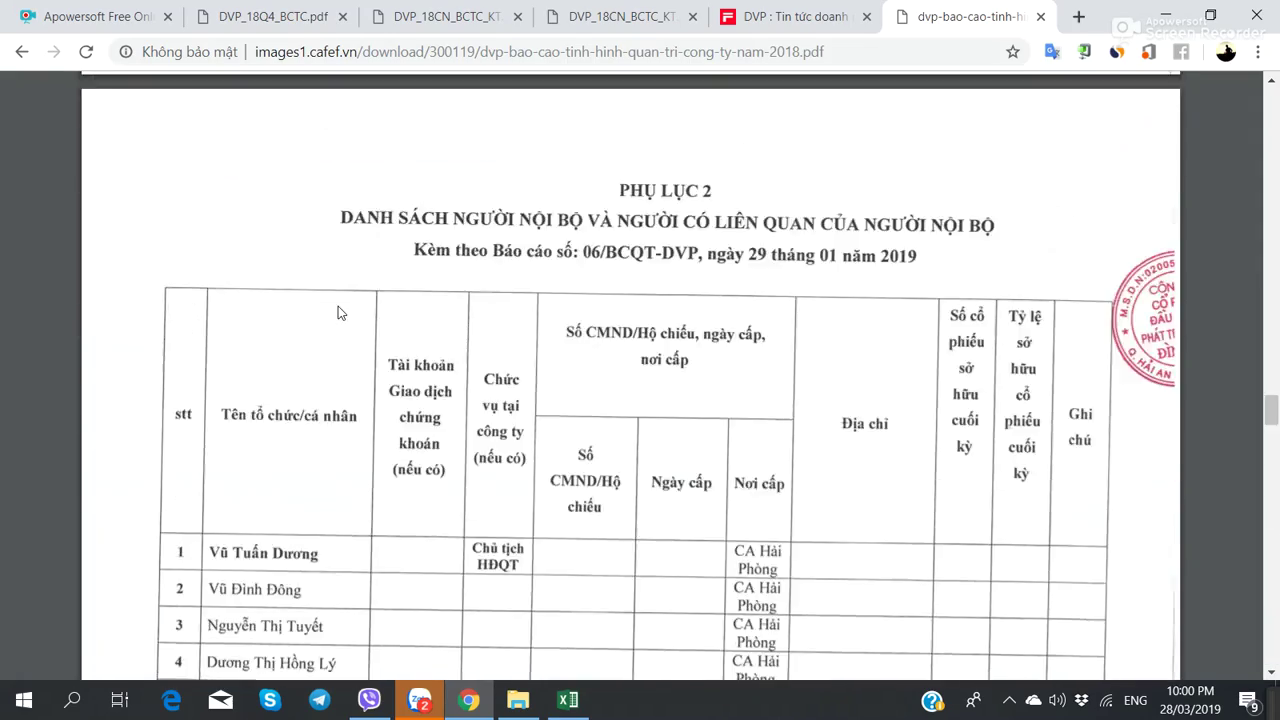
- Close the governance report, check the recent information notes in Excel, and return to the DVP news list in Chrome
{"action": "left_click", "coordinate": [1041, 16]}
{"action": "left_click", "coordinate": [563, 704]}
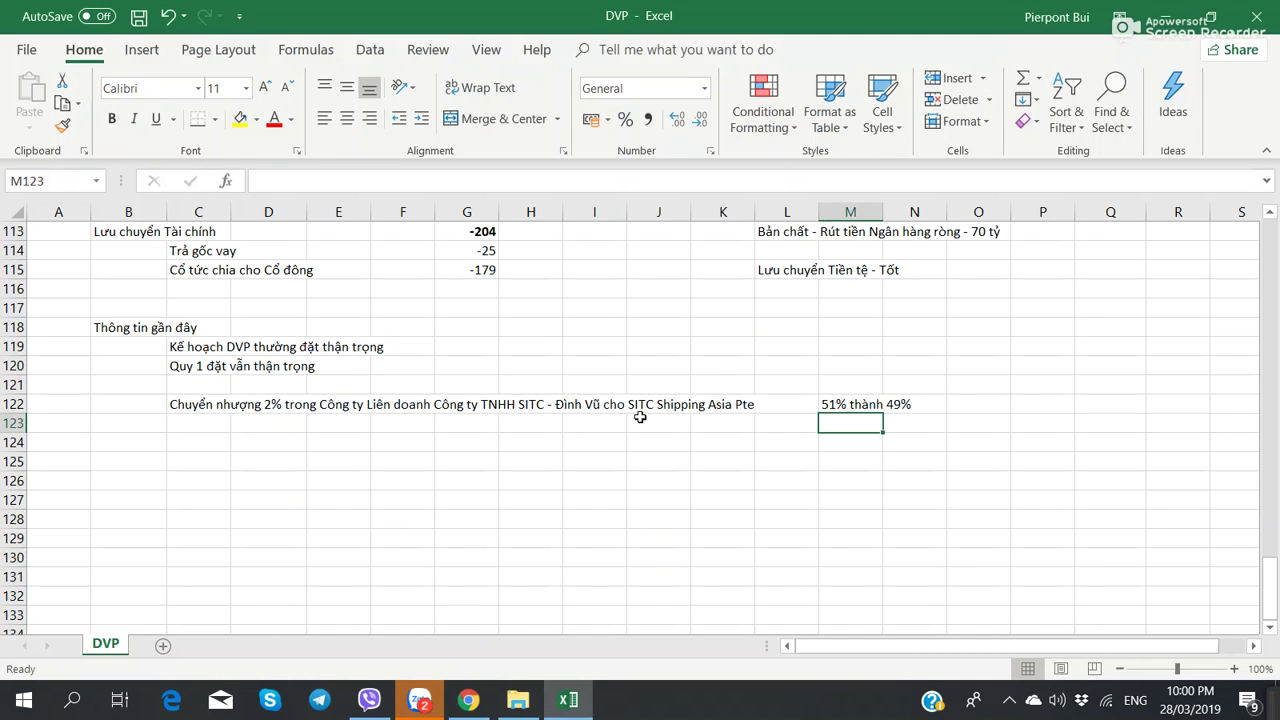
{"action": "left_click", "coordinate": [468, 700]}
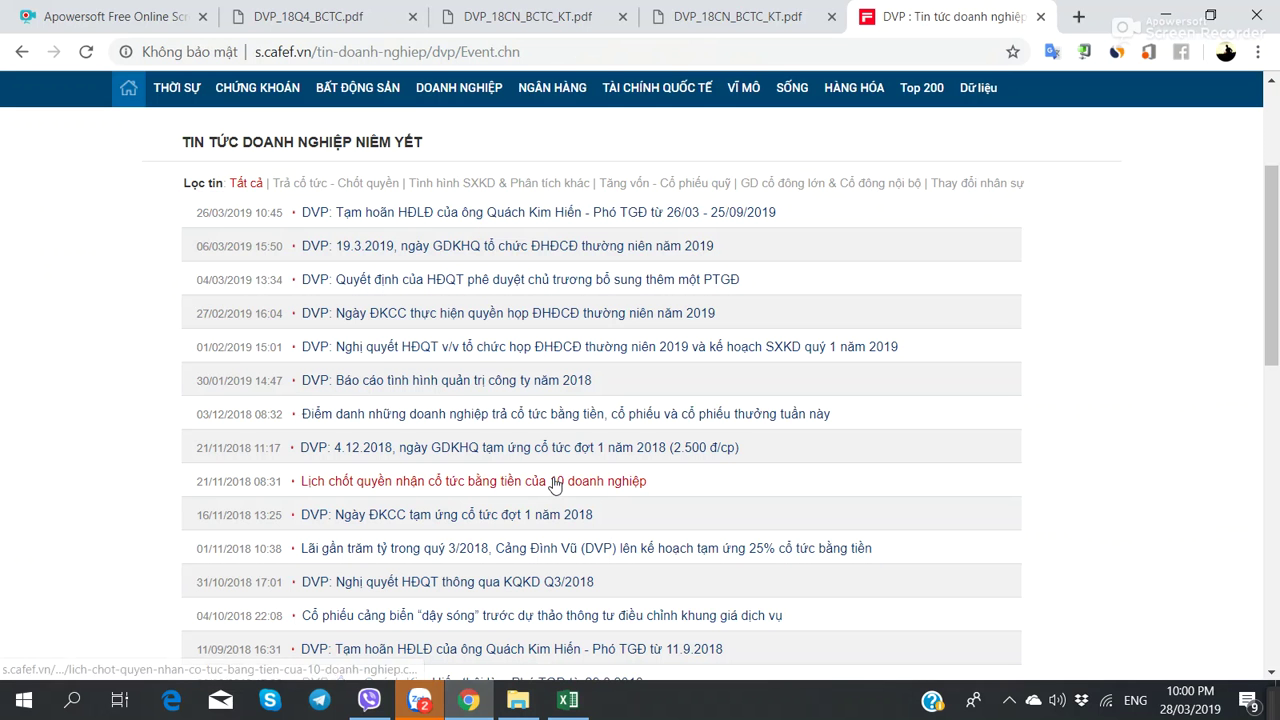
- Open the 01/11/2018 news article on DVP's third-quarter profit and planned 25% cash dividend advance, and read its results and plans
{"action": "scroll", "coordinate": [400, 480], "scroll_direction": "down", "scroll_amount": 2}
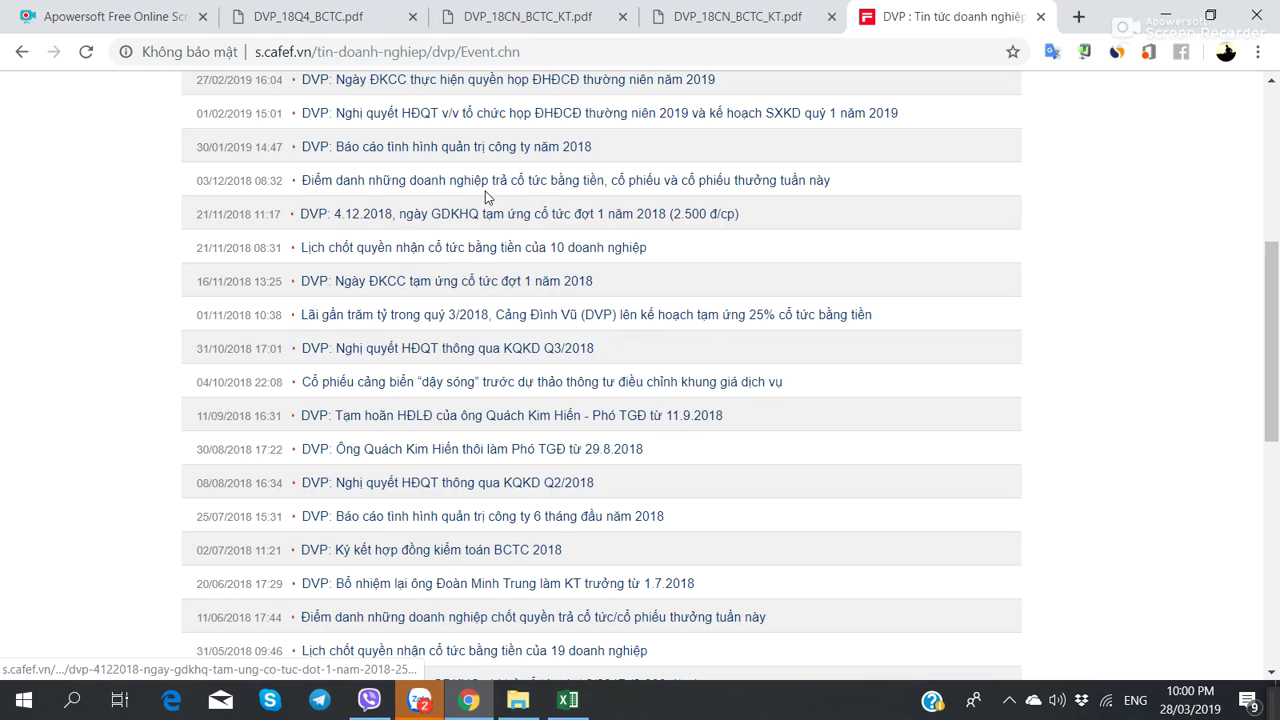
{"action": "middle_click", "coordinate": [479, 318]}
{"action": "left_click", "coordinate": [921, 19]}
{"action": "scroll", "coordinate": [340, 368], "scroll_direction": "down", "scroll_amount": 5}
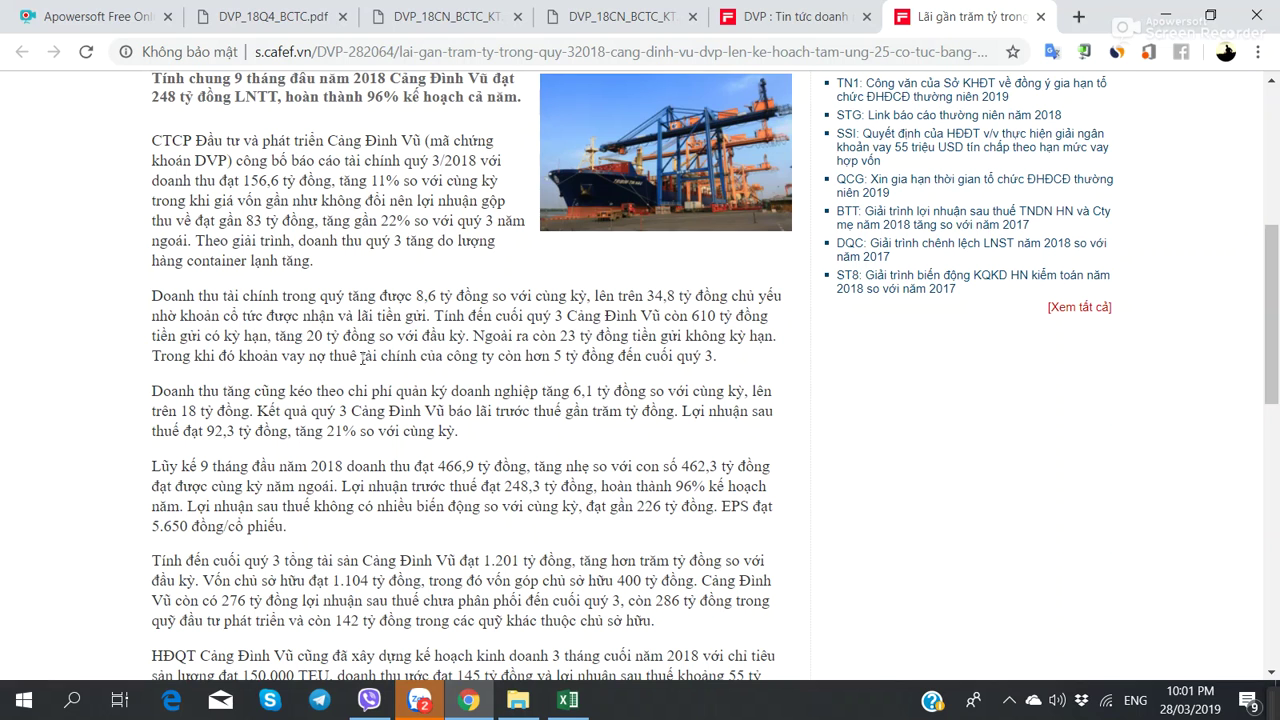
{"action": "scroll", "coordinate": [361, 356], "scroll_direction": "down", "scroll_amount": 2}
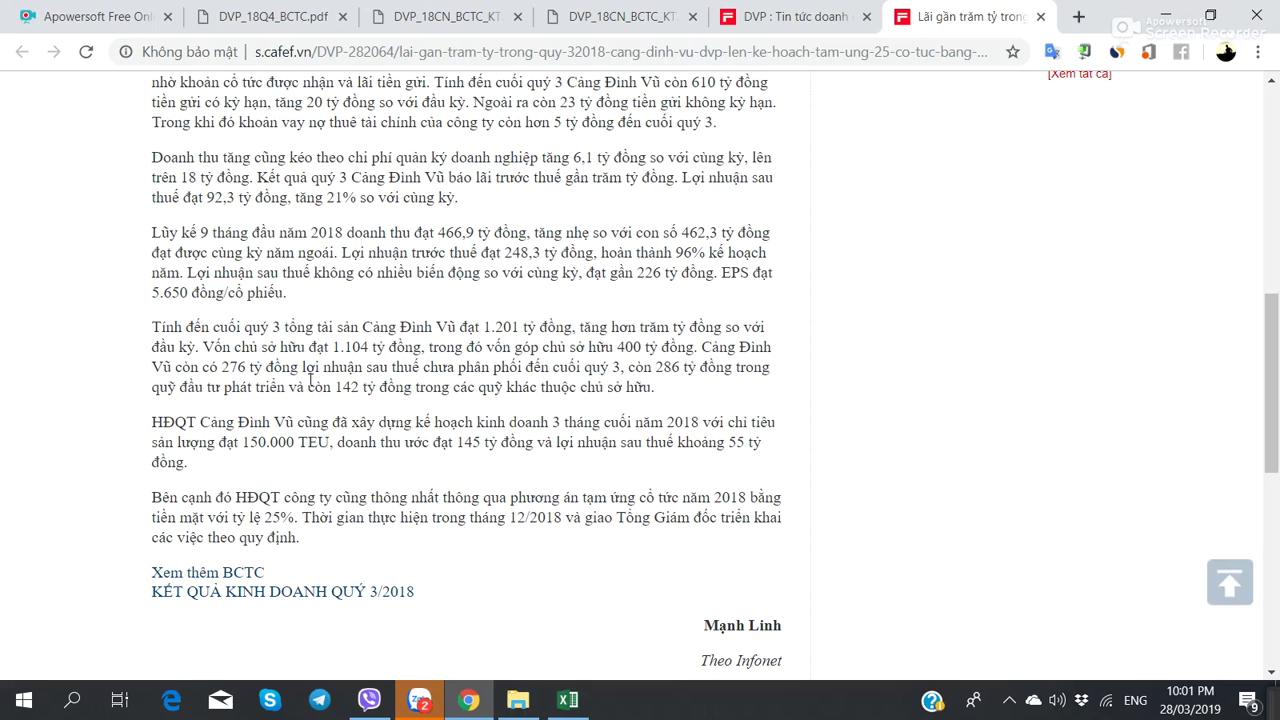